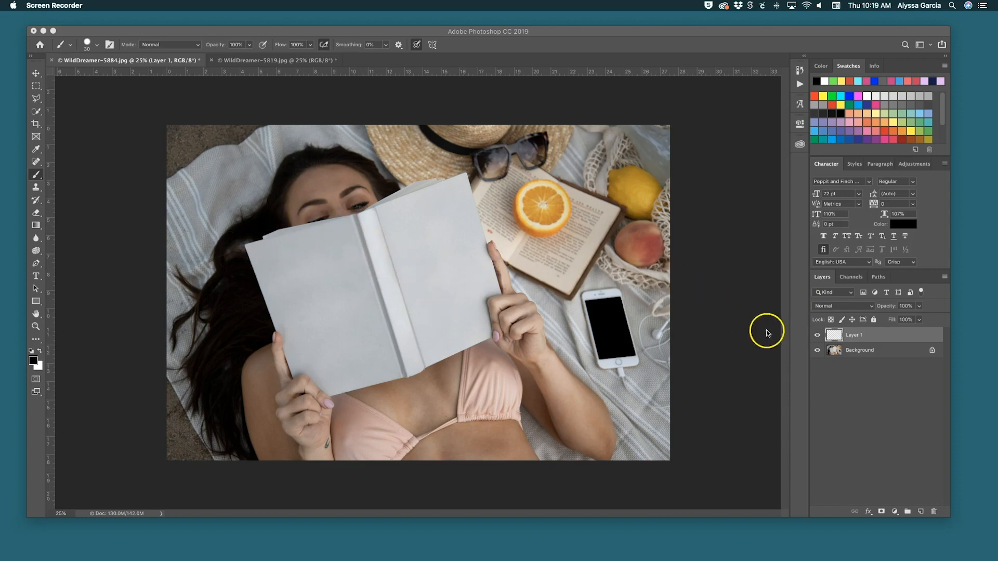
Compare the photo with and without Layer 1 by toggling that layer's visibility.
left_click(817, 335)
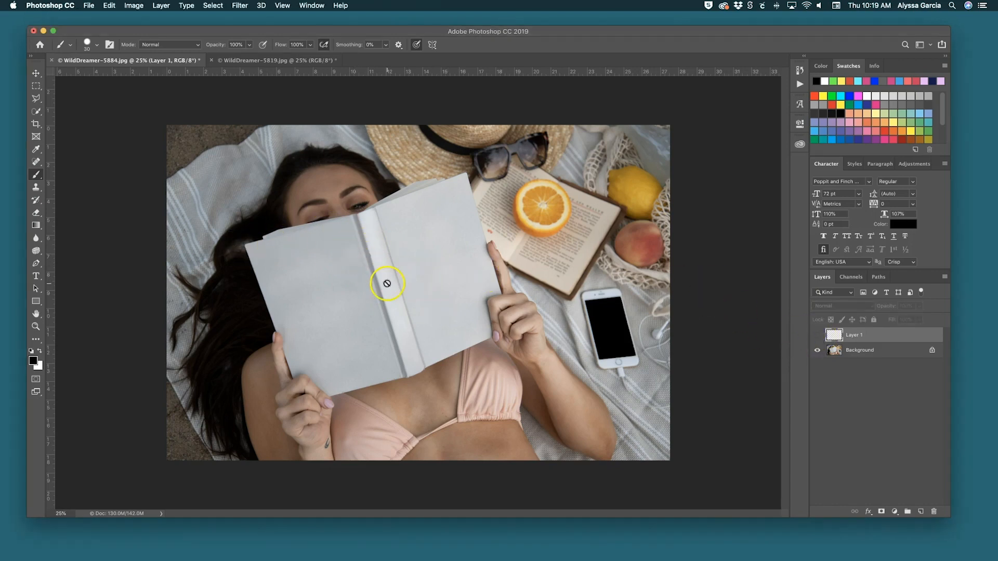
left_click(817, 335)
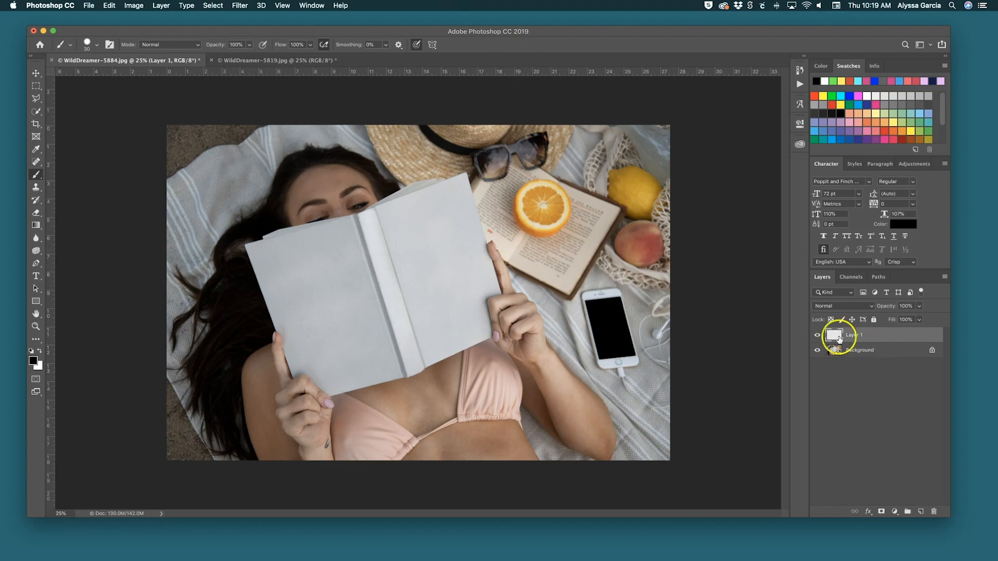
left_click(816, 335)
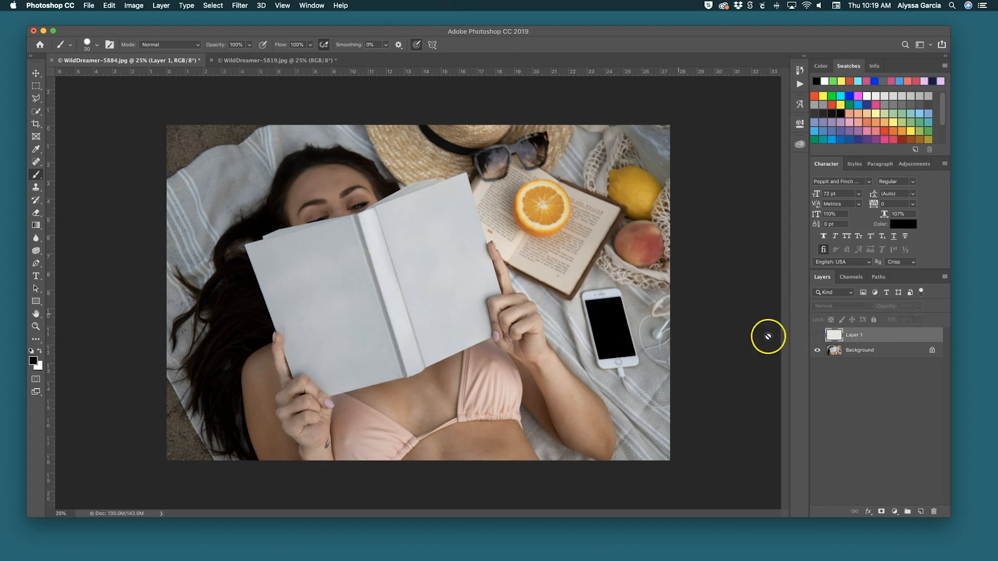
left_click(817, 335)
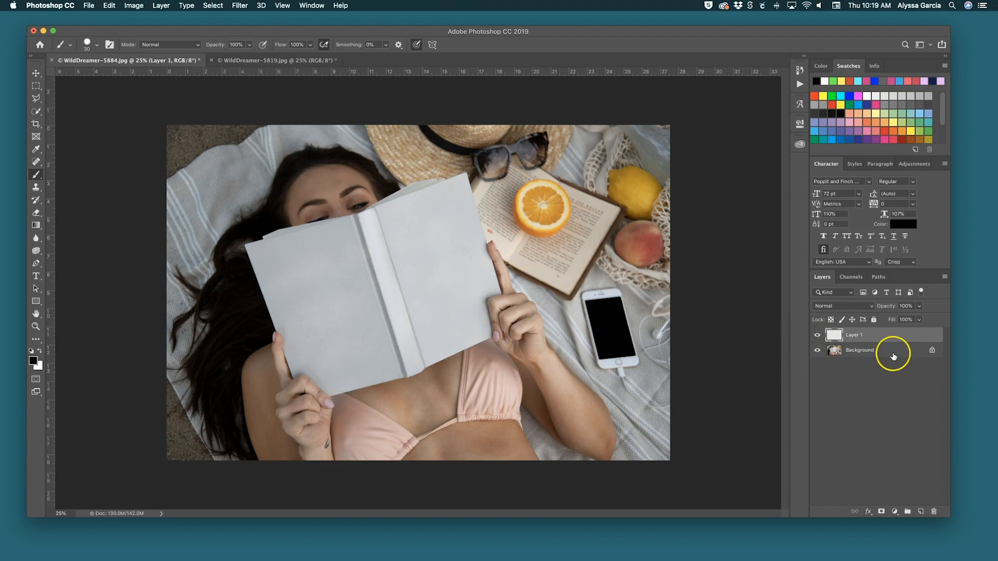
Create a 6 in by 9 in rectangle shape over the photo with the Rectangle tool.
left_click(37, 305)
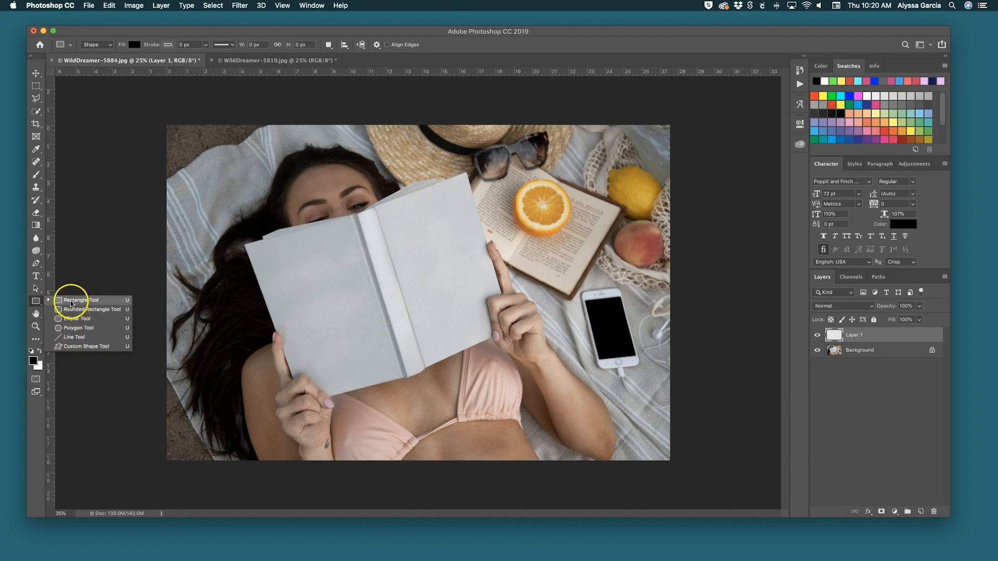
left_click(36, 303)
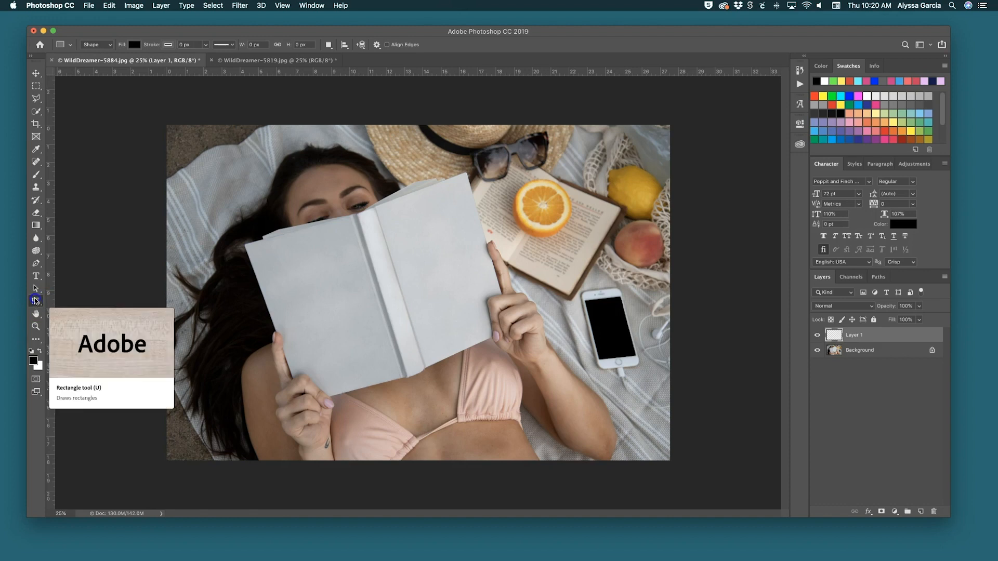
left_click(38, 303)
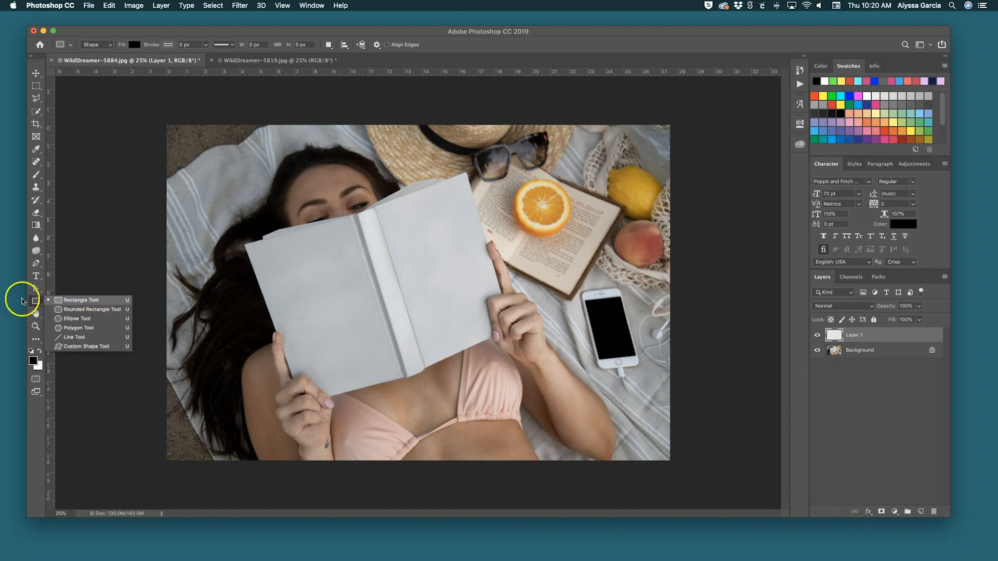
left_click(37, 304)
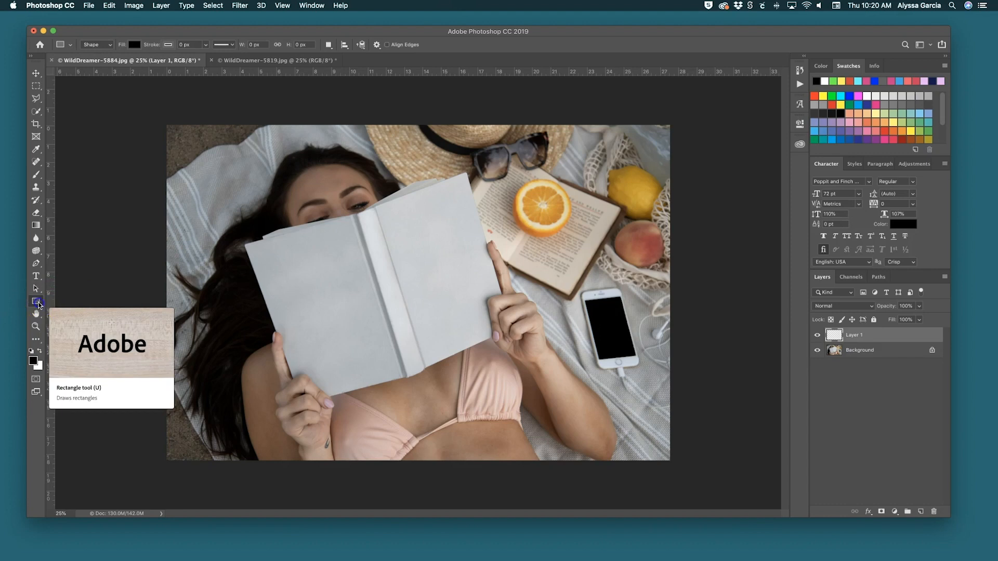
left_click(41, 304)
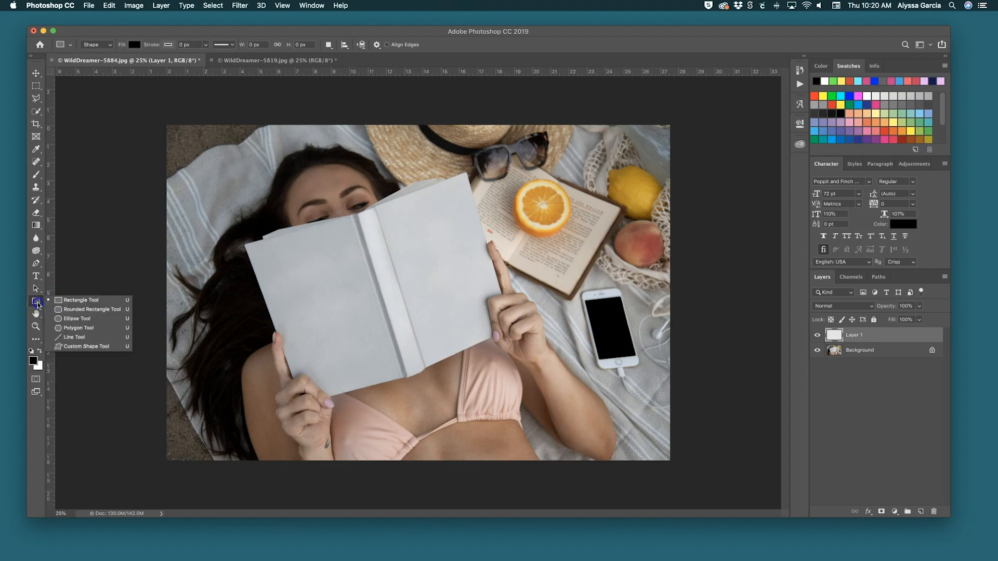
left_click(65, 299)
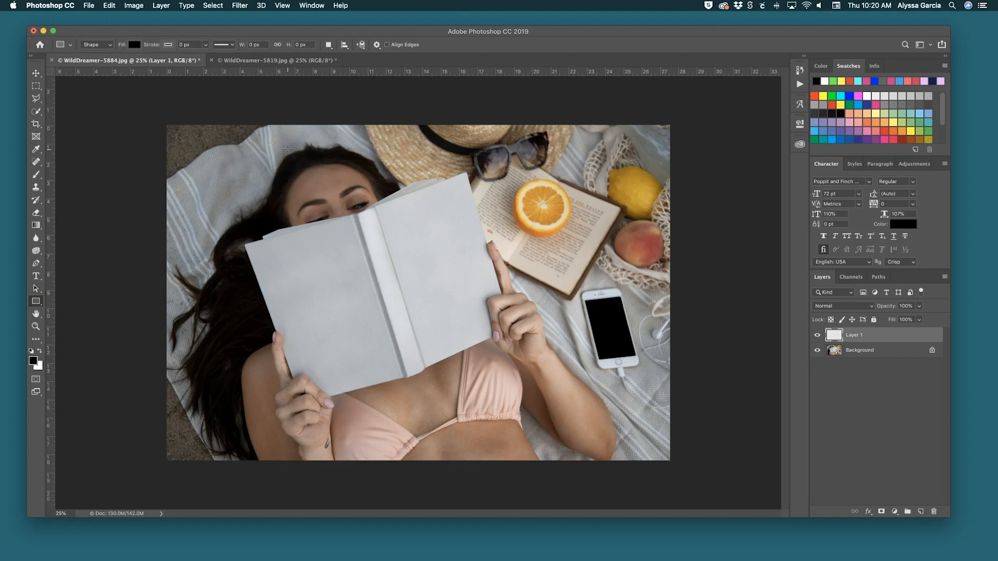
left_click(287, 149)
type("6 in")
key("Tab")
type("9 in")
key("Return")
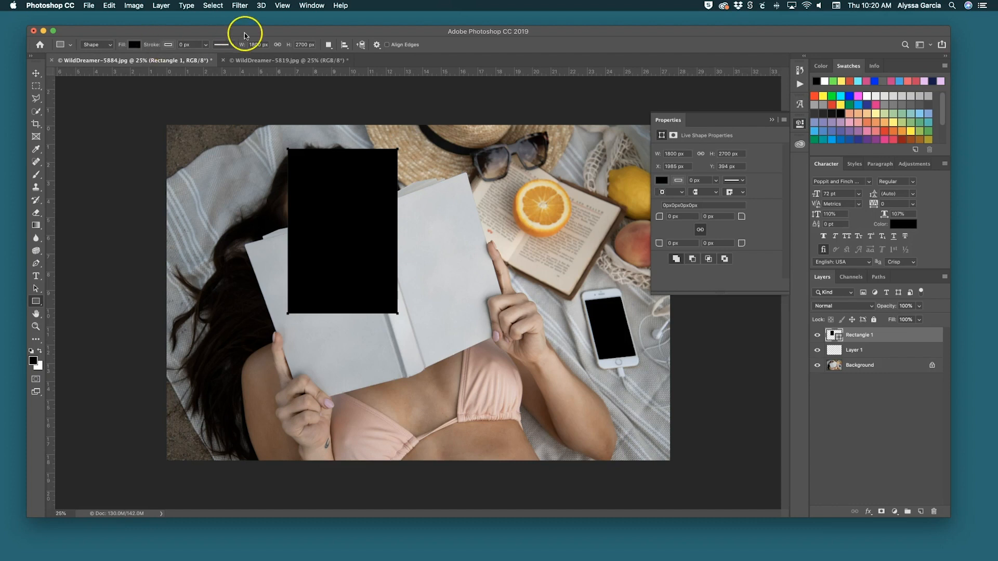
Change the rectangle's fill colour to pink.
left_click(135, 45)
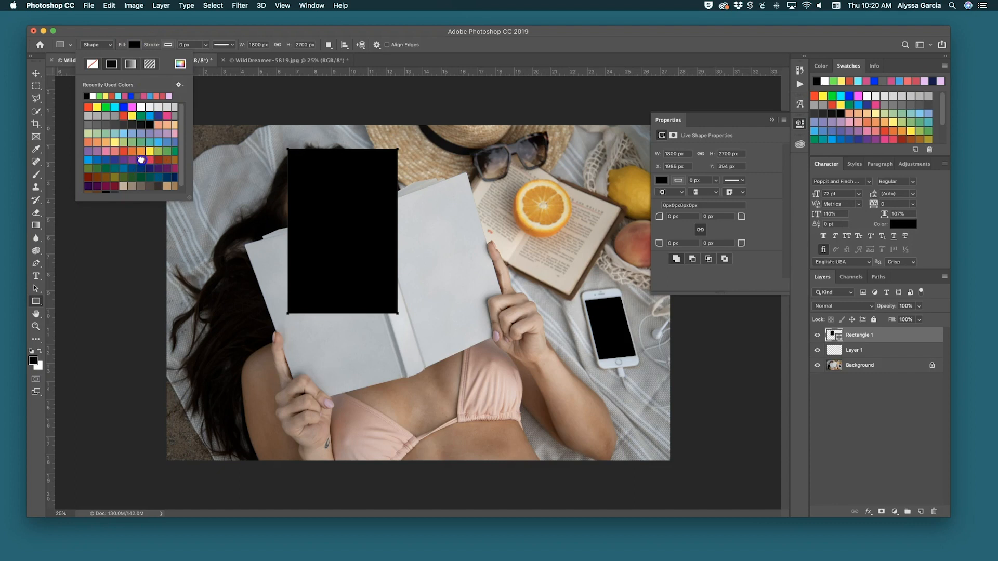
left_click(142, 160)
left_click(381, 35)
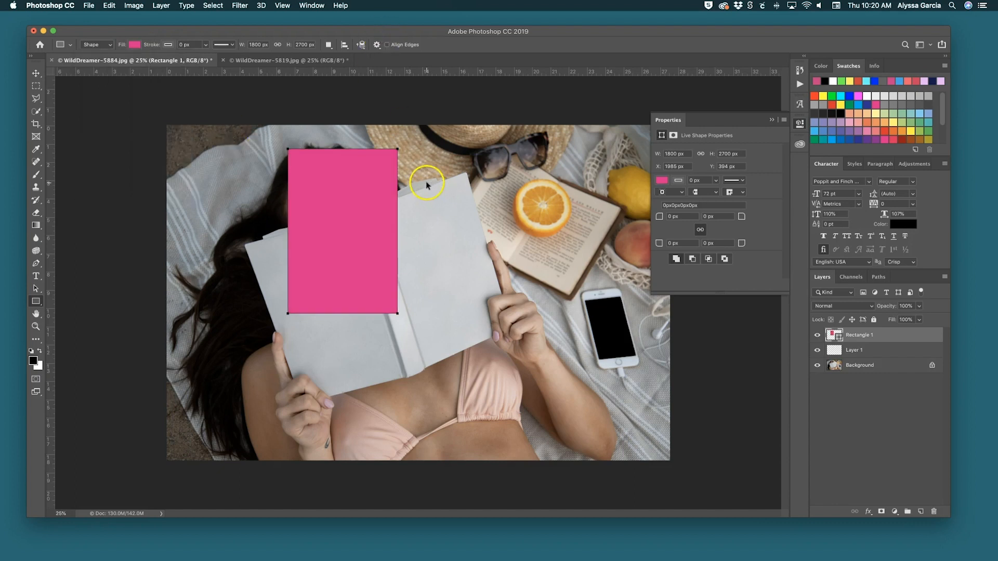
Scale the pink rectangle up proportionally to about 2463 by 3695 px.
key("super+t")
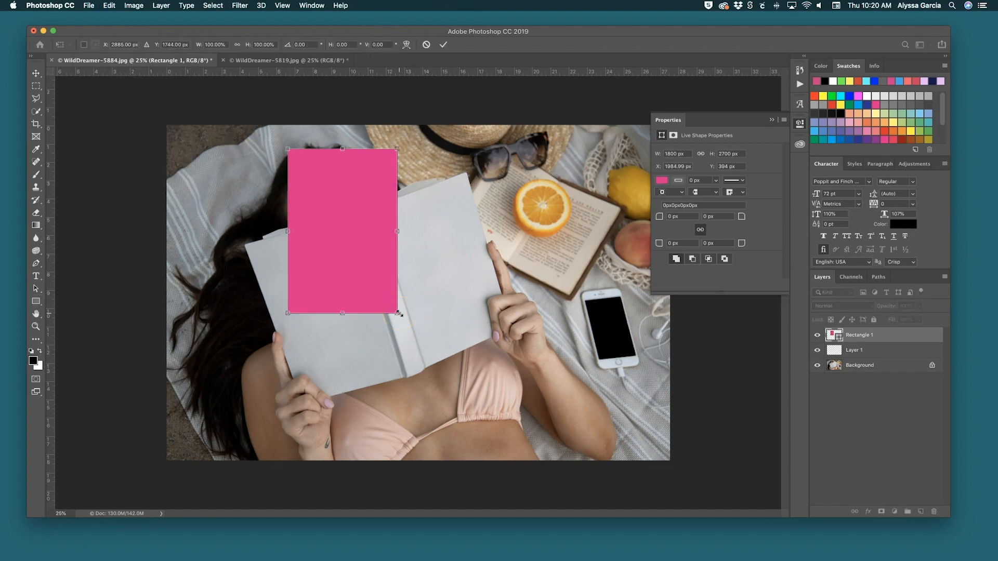
left_click_drag(398, 313, 459, 361)
key("Return")
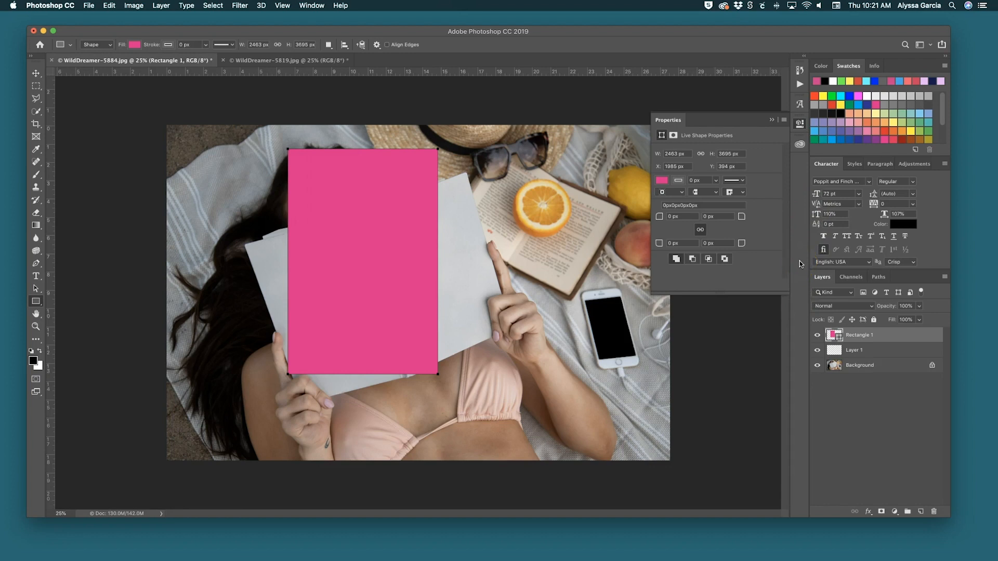
Try rotating the pink rectangle to about -19° along the book's tilt and lowering its layer opacity to 83%.
key("super+t")
left_click_drag(458, 377, 480, 325)
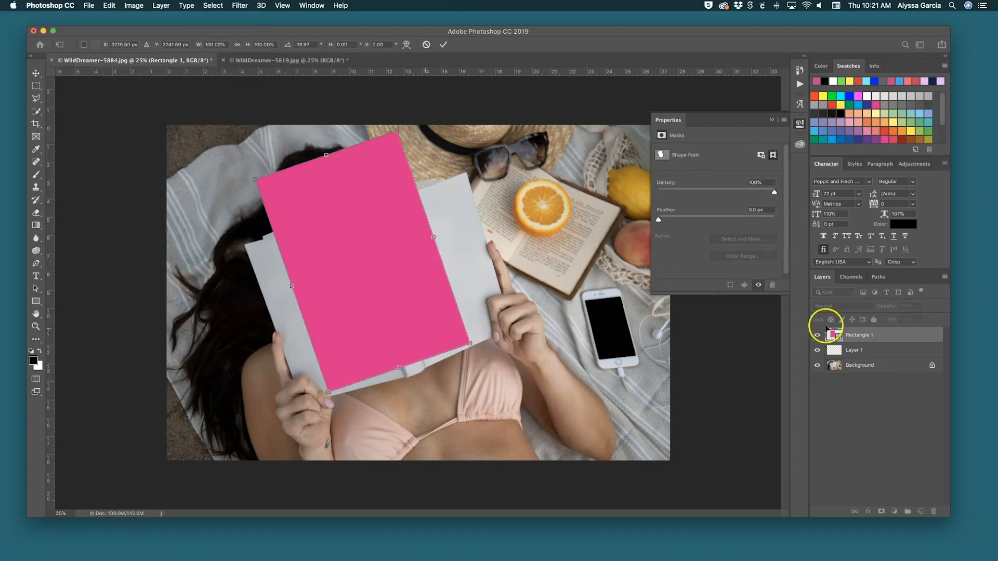
left_click(889, 307)
double_click(396, 303)
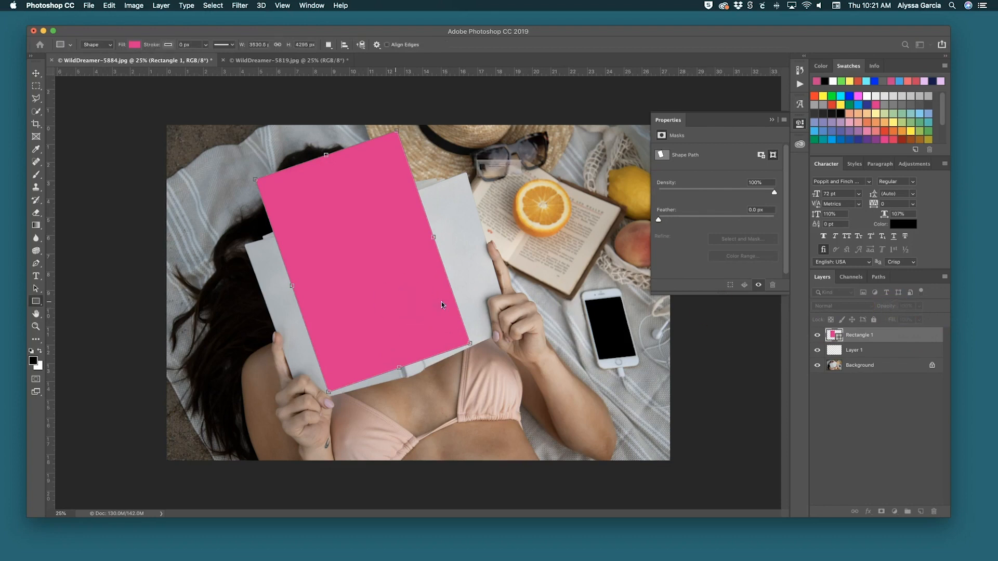
left_click(577, 191)
left_click_drag(890, 306, 881, 307)
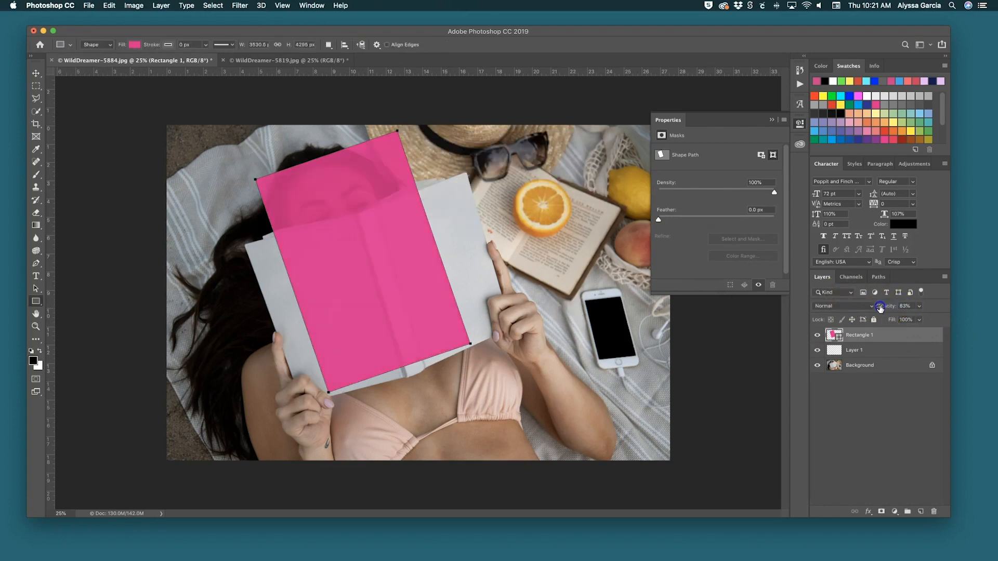
Try converting the rotated rectangle layer to a smart object, open its contents and close them again.
right_click(874, 341)
left_click(814, 268)
double_click(838, 335)
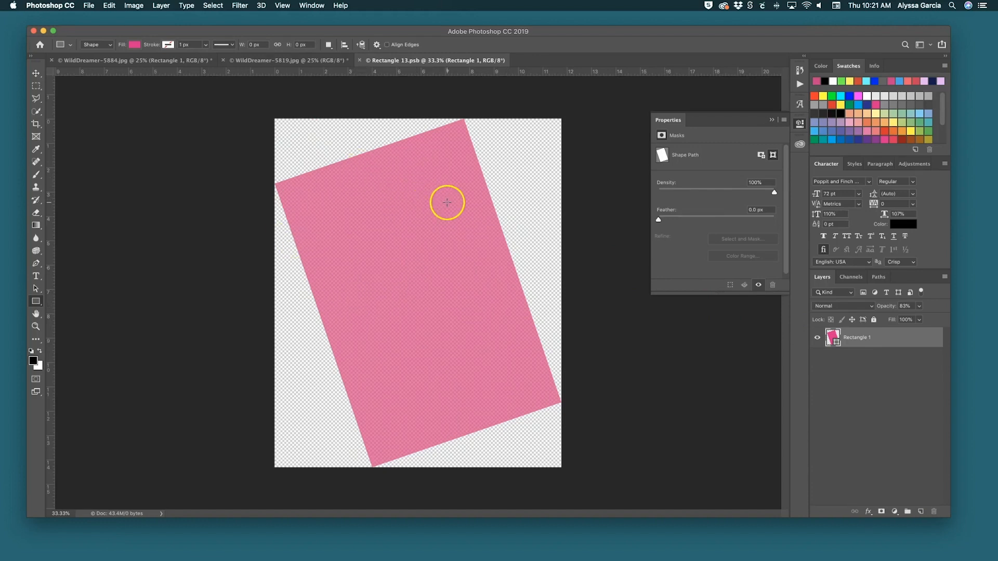
left_click(359, 61)
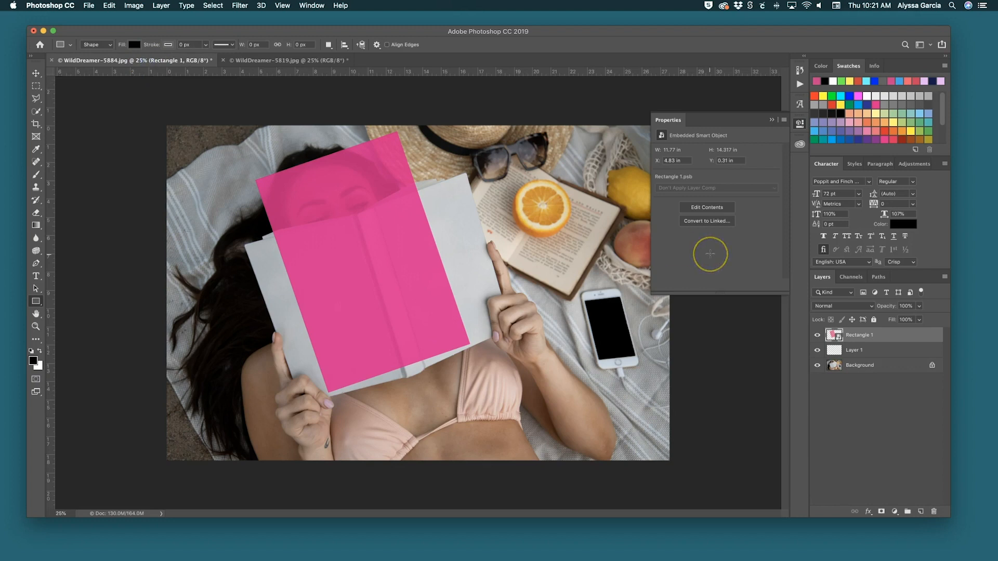
Undo the smart object conversion, the opacity change and the rotation of the rectangle.
key("super+alt+z")
key("super+alt+z")
key("super+alt+z")
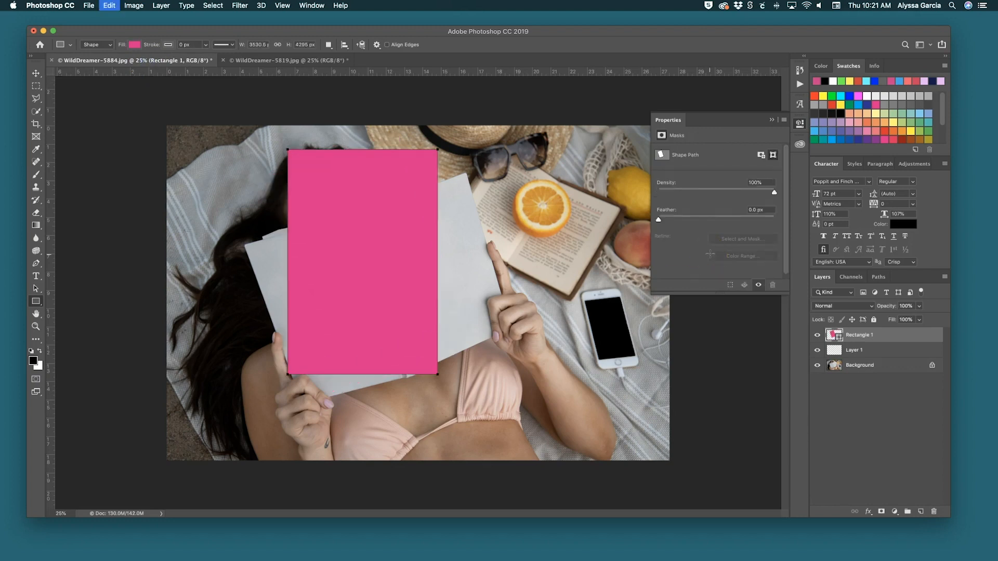
Convert the upright Rectangle 1 layer to a smart object, inspect its contents and close them.
right_click(868, 334)
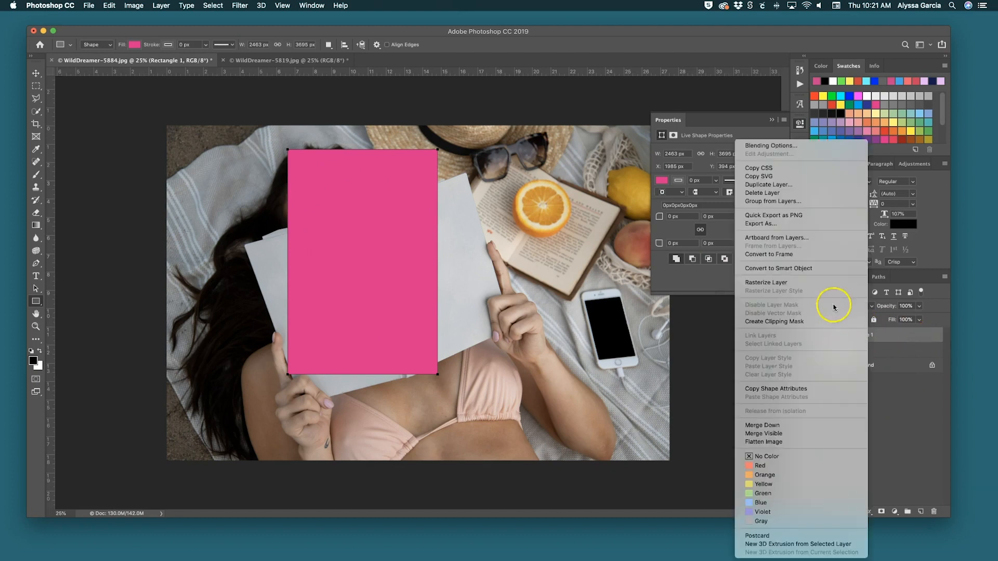
left_click(817, 270)
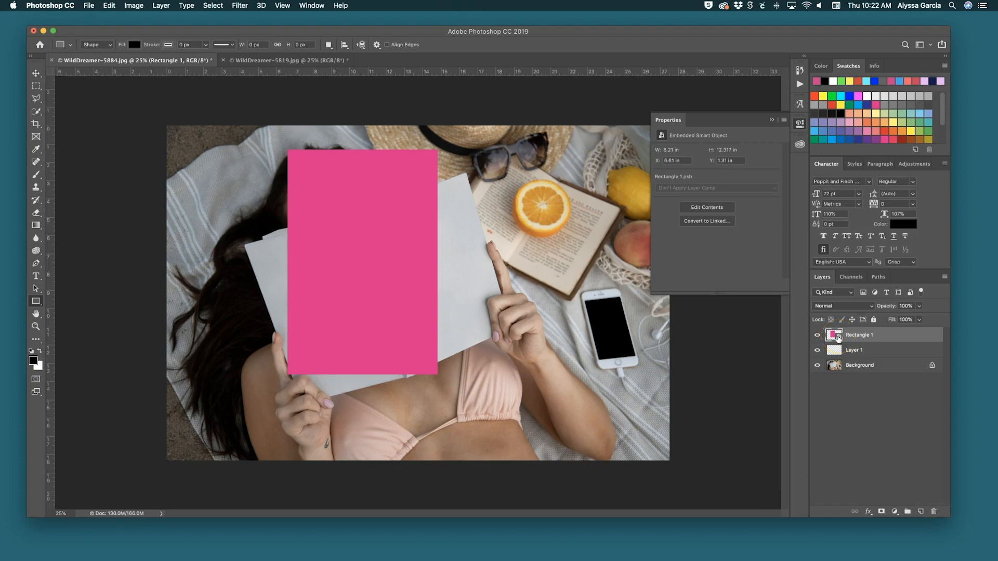
double_click(838, 338)
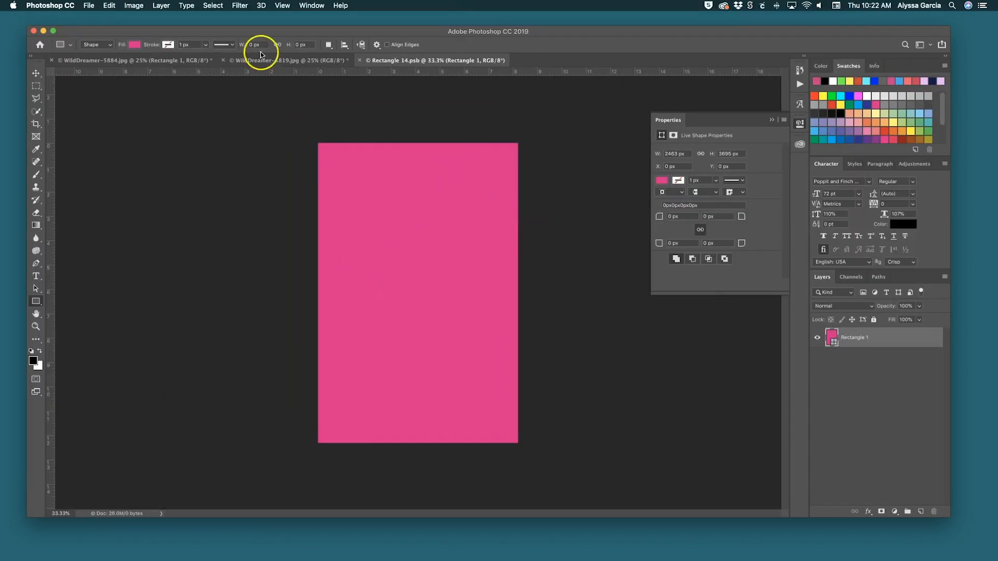
left_click(359, 61)
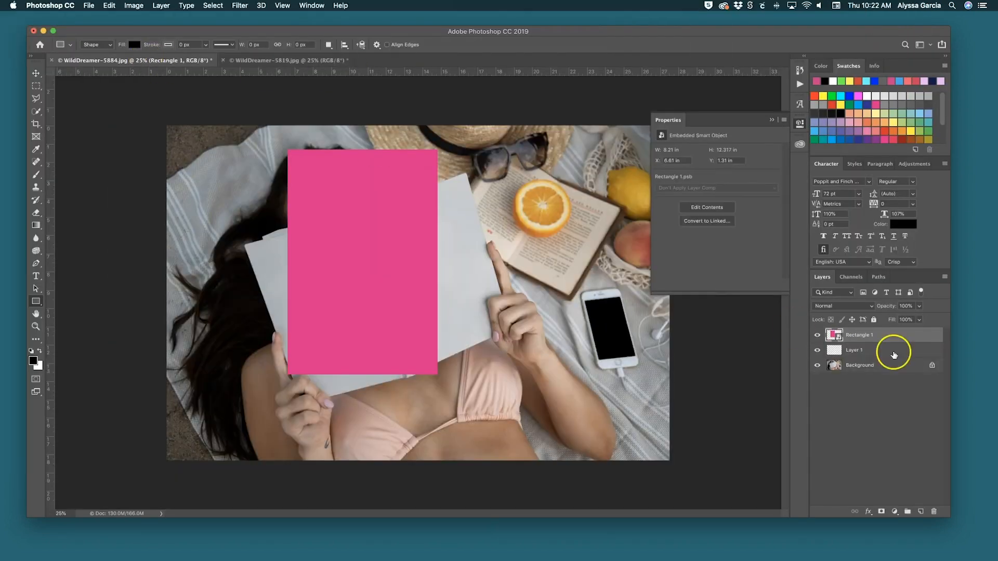
Lower the Rectangle 1 opacity to 48%, then rotate the rectangle and move it onto the book's right-hand cover.
left_click_drag(890, 306, 866, 308)
left_click(494, 381)
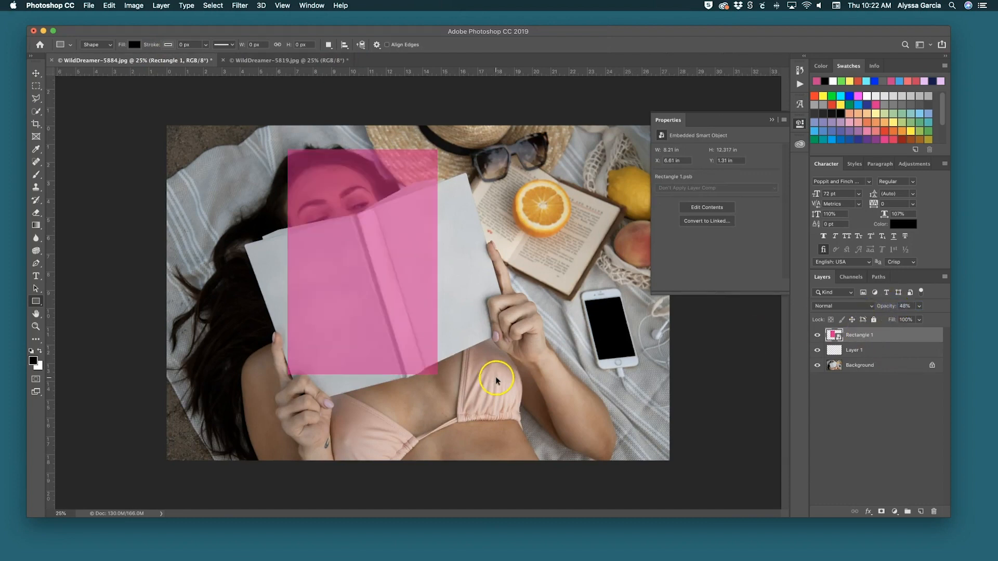
key("ctrl+t")
left_click_drag(439, 378, 546, 350)
left_click_drag(625, 366, 523, 334)
Distort the rectangle so its two lower corners match the bottom corners of the book's right-hand cover.
key("super+plus")
key("super+plus")
key("super+plus")
right_click(515, 333)
left_click(547, 392)
left_click_drag(414, 424, 402, 439)
scroll(516, 350, "right", 5)
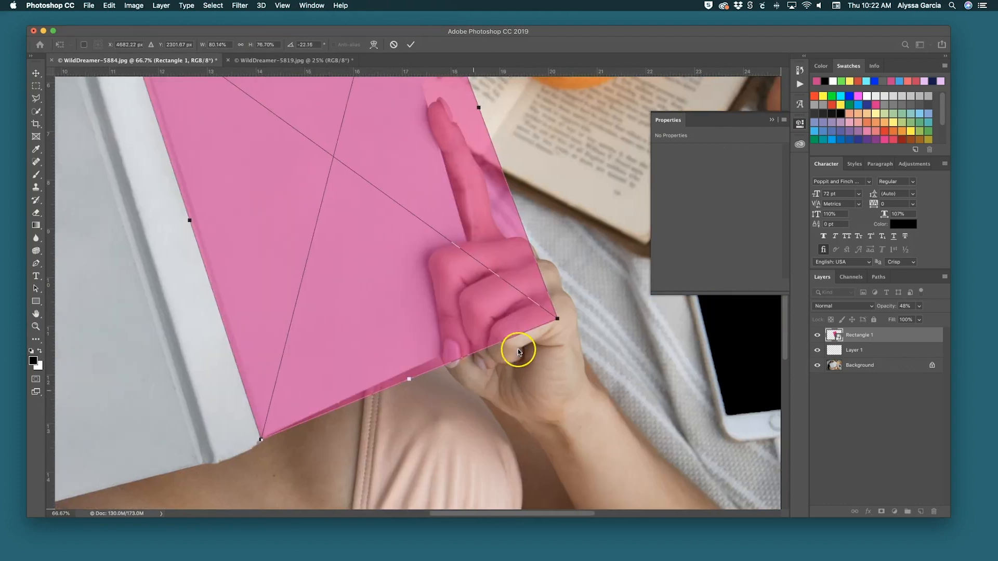
left_click_drag(556, 318, 492, 331)
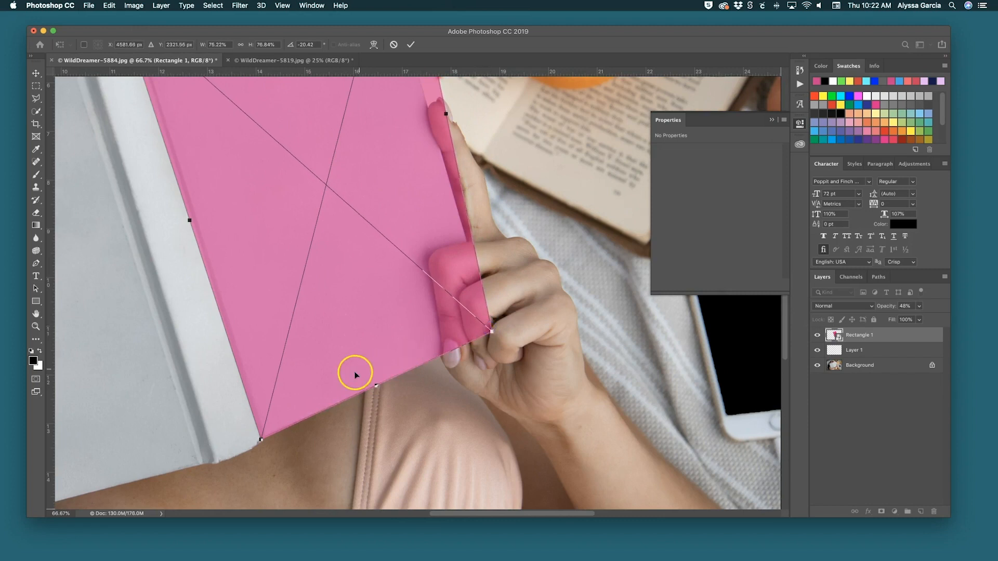
Distort the rectangle's two upper corners to match the top corners of the book's right-hand cover.
scroll(272, 416, "left", 3)
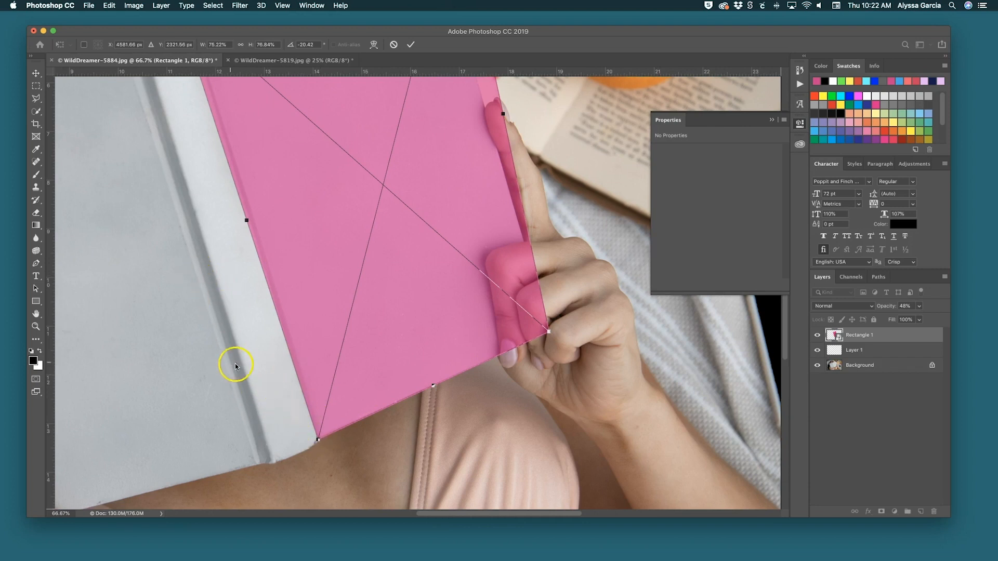
scroll(258, 395, "left", 1)
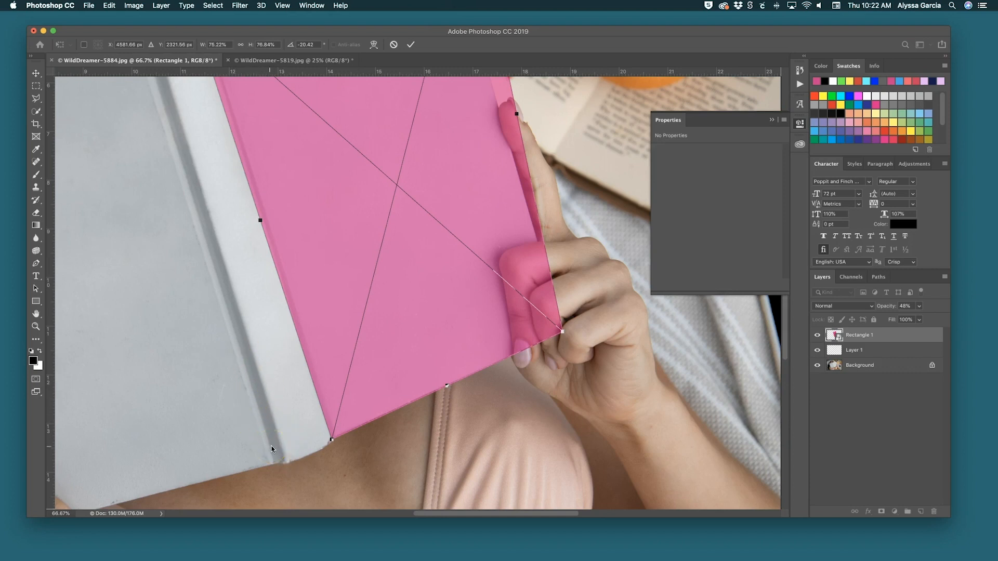
scroll(319, 358, "up", 5)
scroll(319, 357, "left", 3)
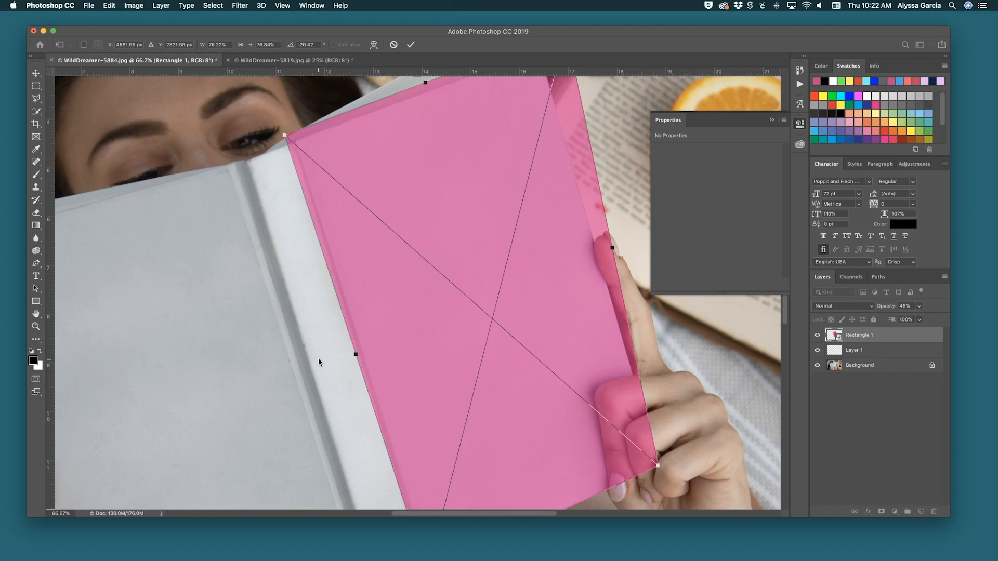
scroll(318, 362, "up", 3)
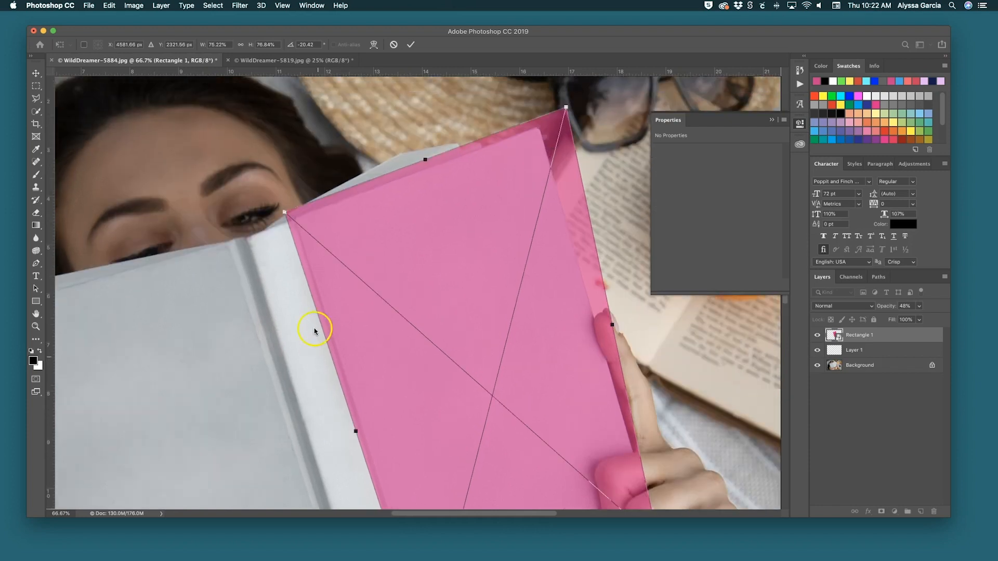
left_click_drag(285, 212, 291, 219)
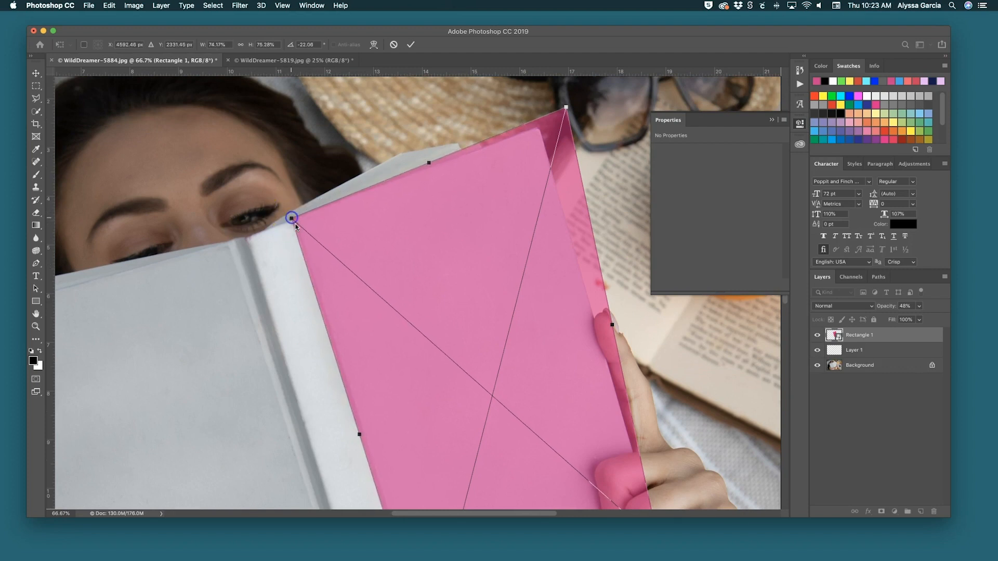
left_click_drag(566, 108, 539, 128)
scroll(523, 234, "down", 6)
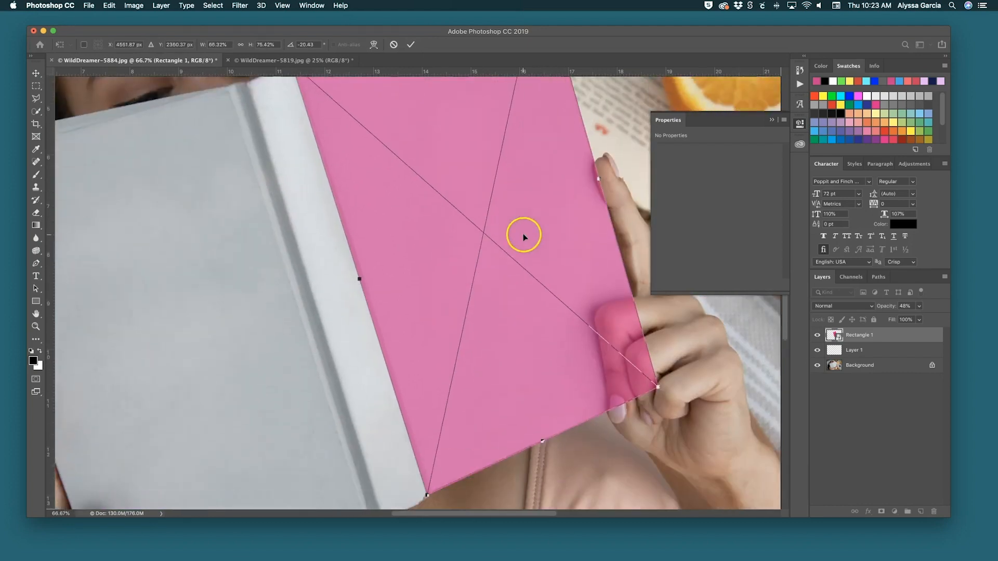
scroll(579, 216, "up", 2)
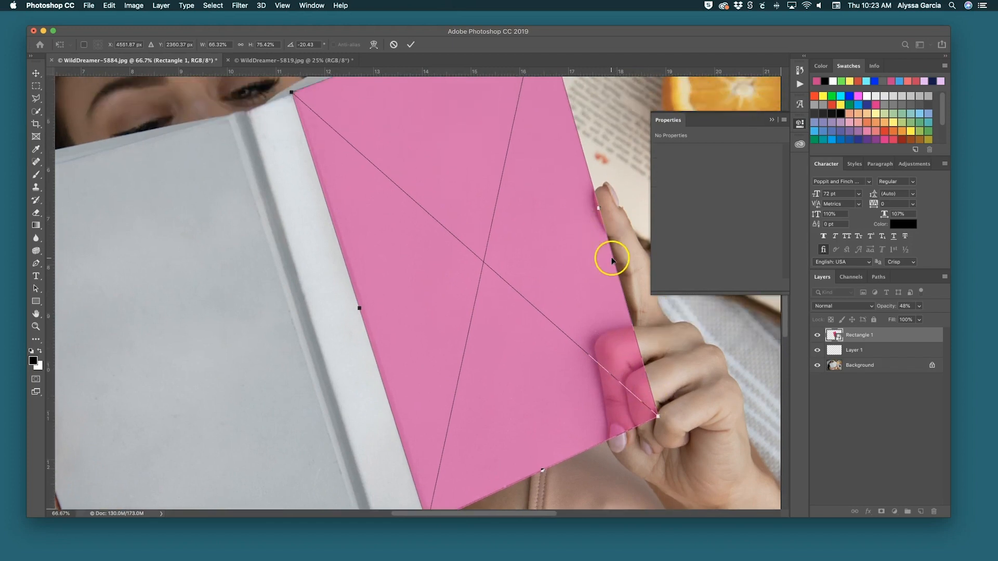
Apply the distortion to Rectangle 1, then create a second rectangle 6 in wide and 9 in high over the book's left-hand cover.
key("Return")
scroll(598, 265, "down", 2)
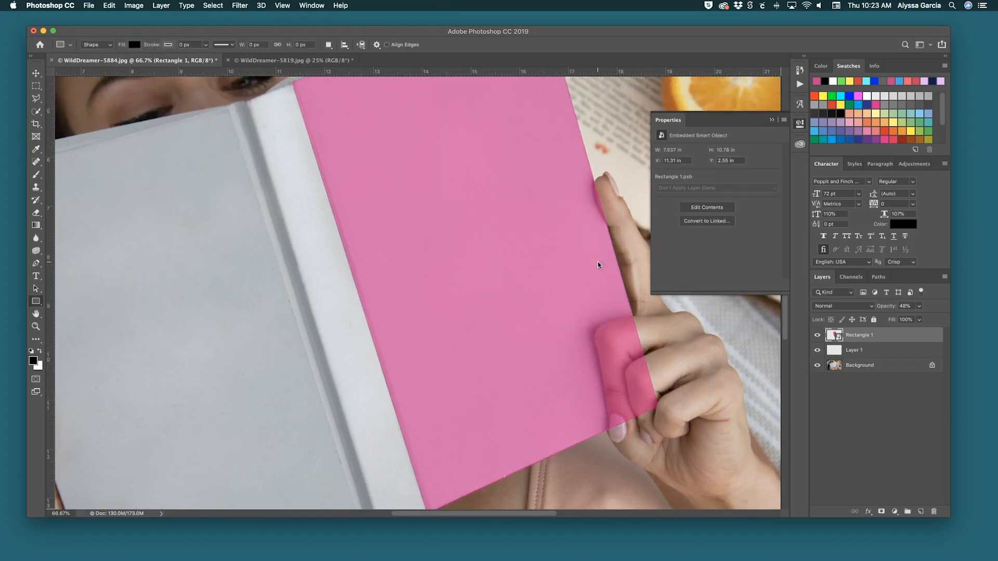
scroll(597, 265, "left", 6)
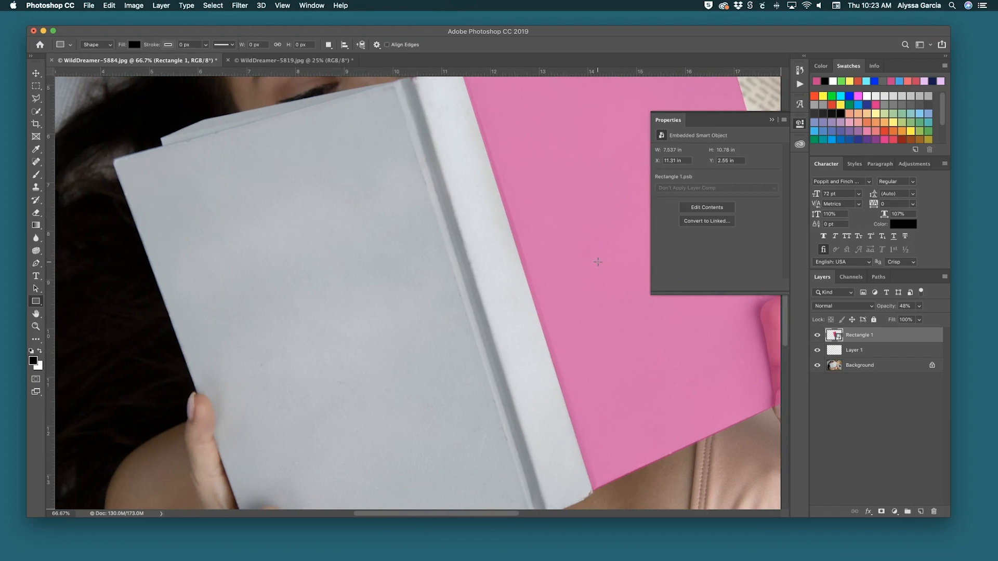
key("super+minus")
key("super+minus")
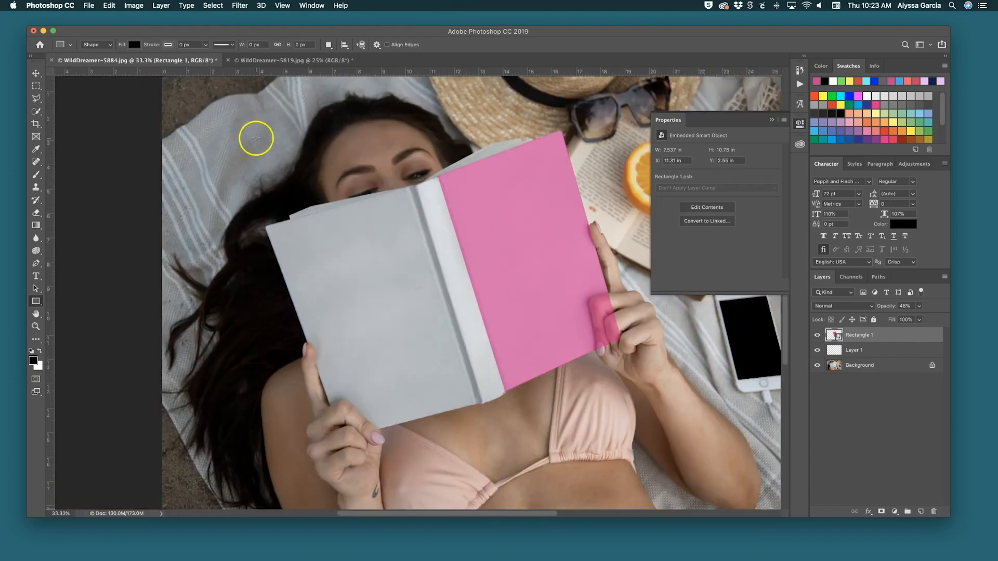
left_click(243, 114)
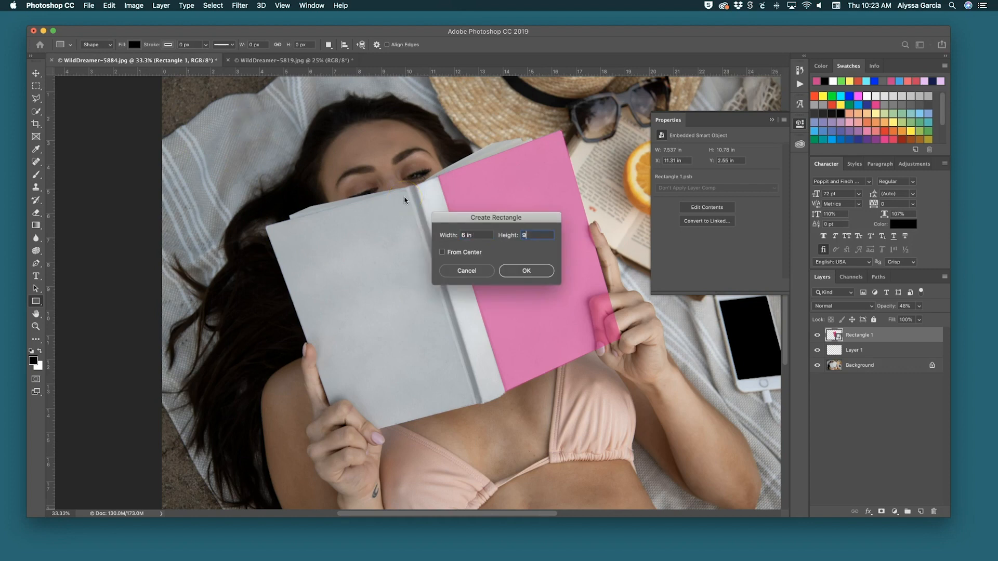
key("Return")
key("super+t")
left_click_drag(390, 331, 430, 375)
double_click(358, 276)
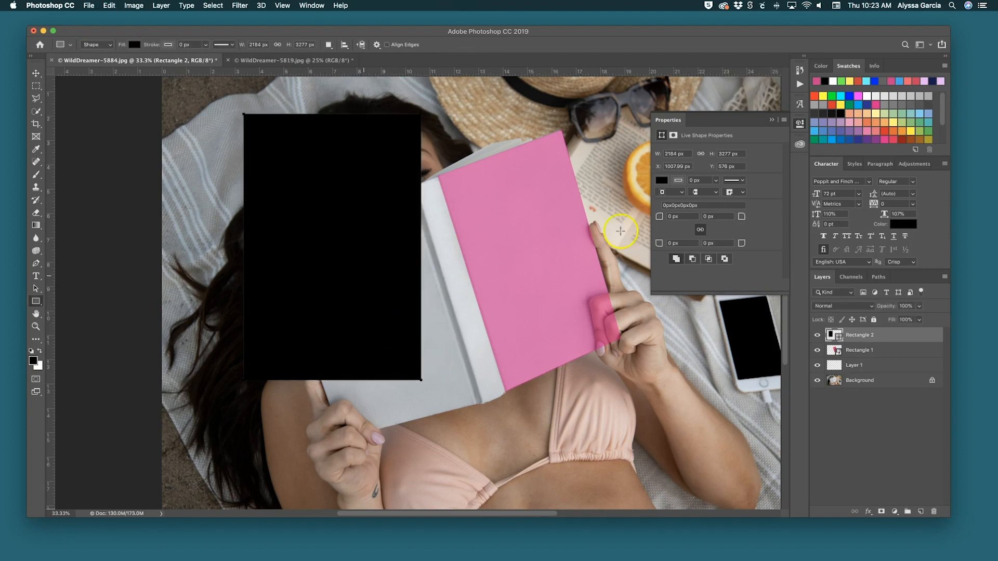
Fill the Rectangle 2 shape with bright green and convert its layer to a smart object.
left_click(665, 180)
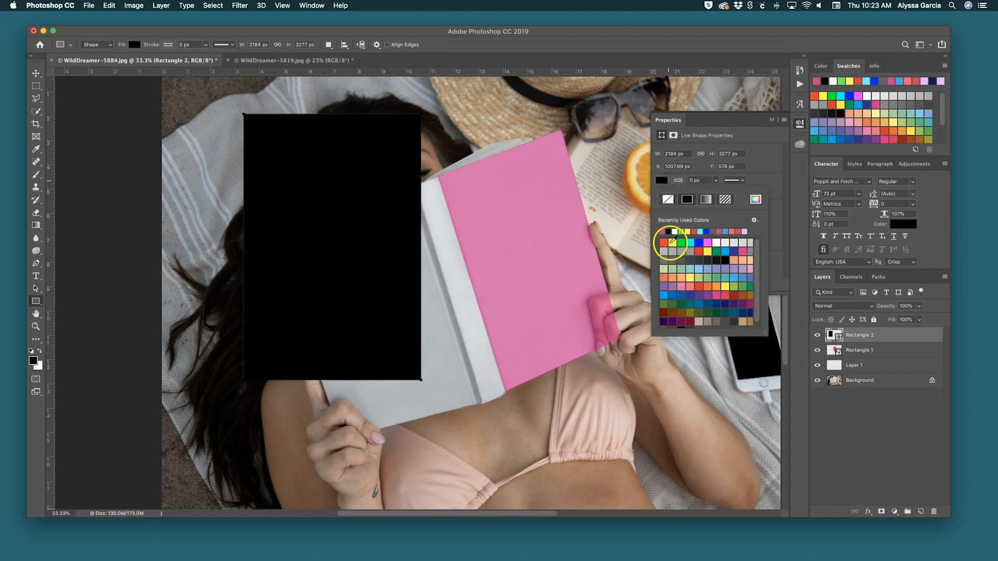
left_click(680, 243)
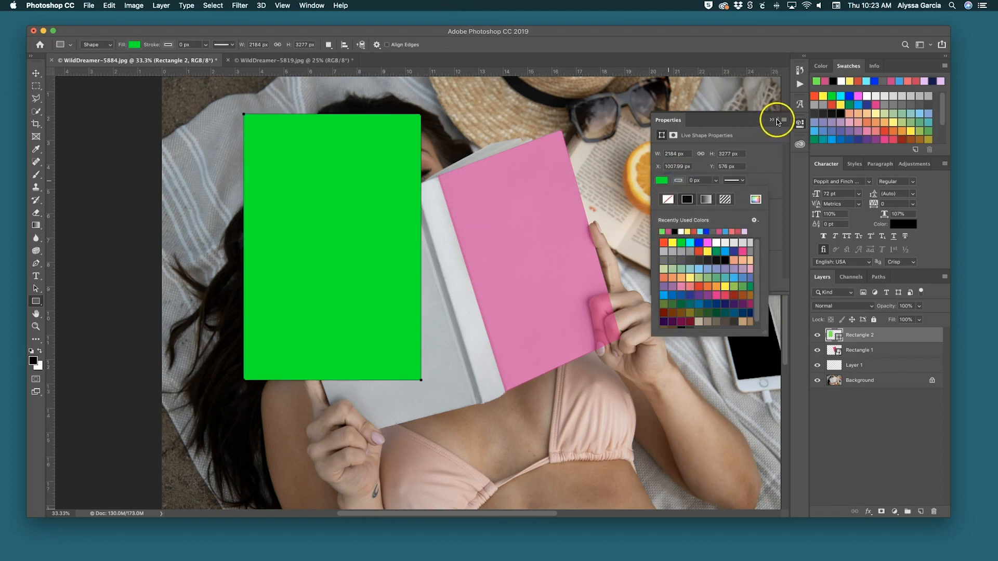
left_click(777, 121)
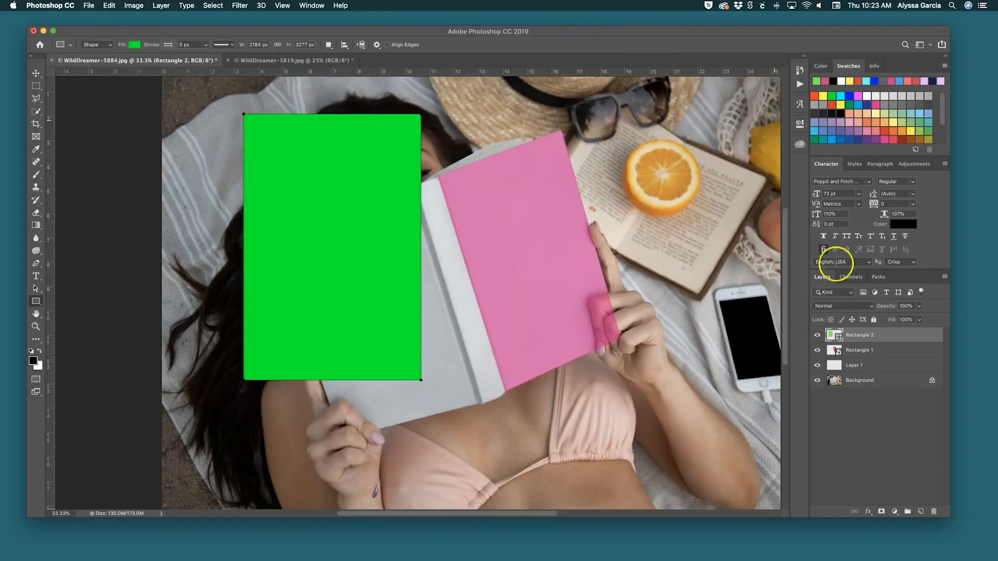
right_click(880, 336)
left_click(820, 267)
Rename the Rectangle 1 layer to Front Cover and the Rectangle 2 layer to Back Cover.
double_click(857, 351)
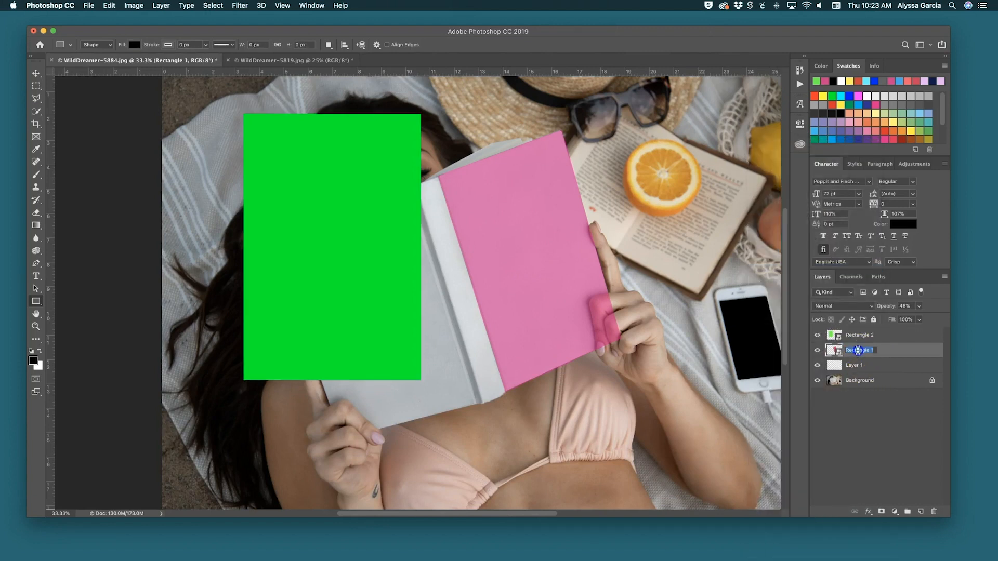
type("Front Cover")
key("Return")
double_click(862, 336)
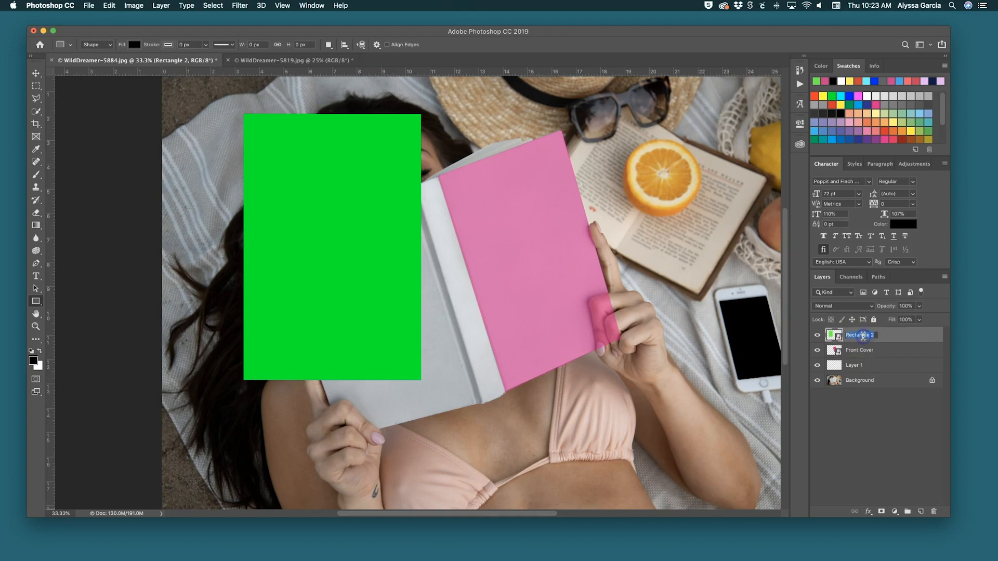
key("Return")
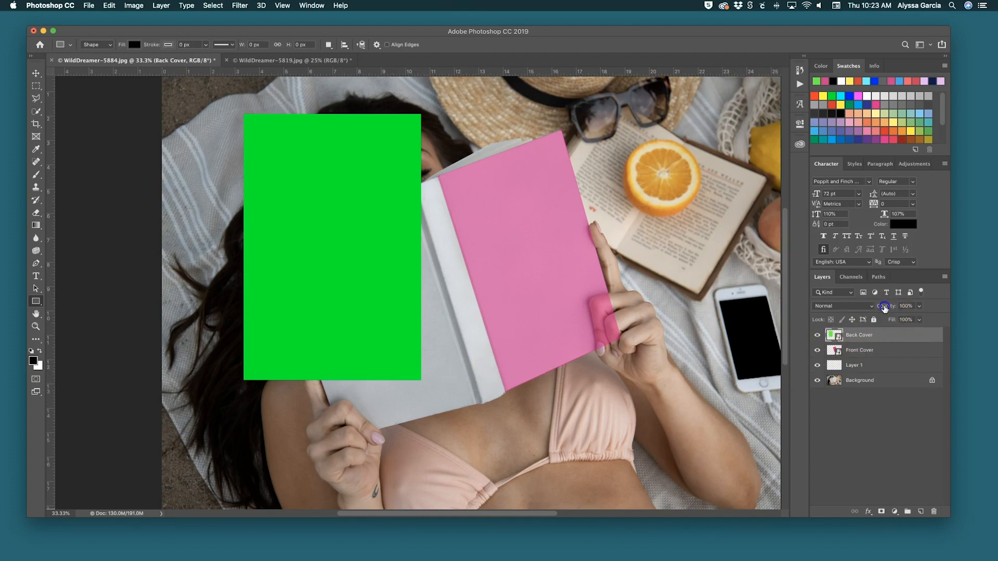
Lower the Back Cover opacity to 46%, then rotate the green rectangle about -16° and move it onto the book's left-hand cover.
left_click_drag(868, 309, 857, 309)
key("ctrl+t")
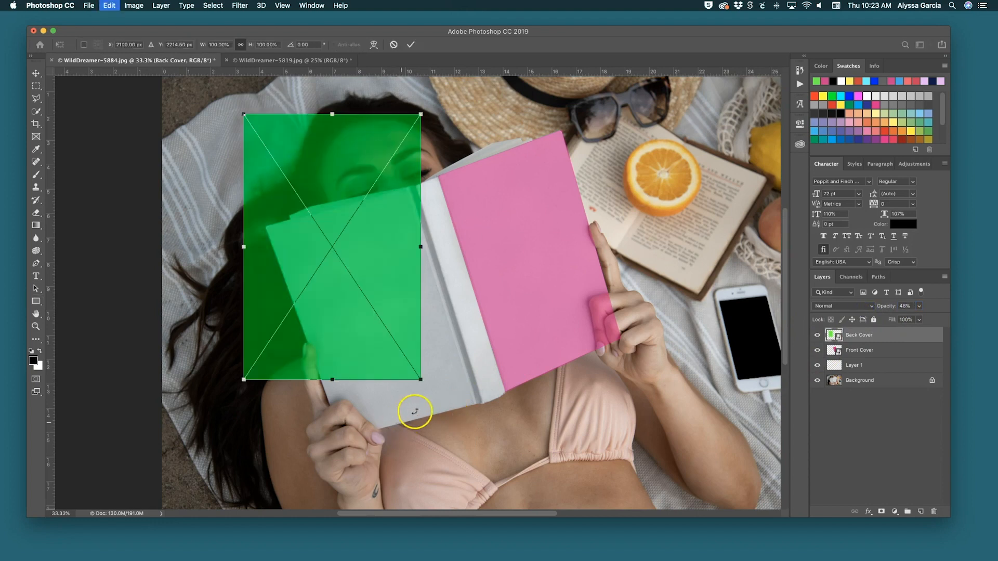
left_click_drag(432, 387, 466, 355)
left_click_drag(411, 335, 444, 387)
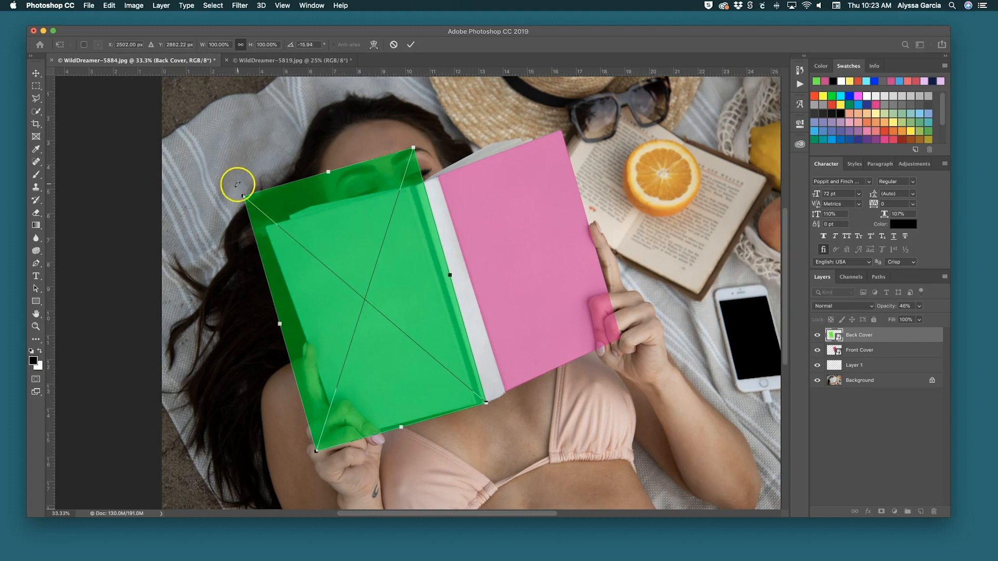
Scale the green rectangle to about 87% and shift it so its spine-side edge lines up with the left-hand cover.
left_click_drag(242, 195, 277, 198)
key("super+plus")
key("super+plus")
right_click(303, 223)
left_click(331, 287)
scroll(363, 258, "up", 4)
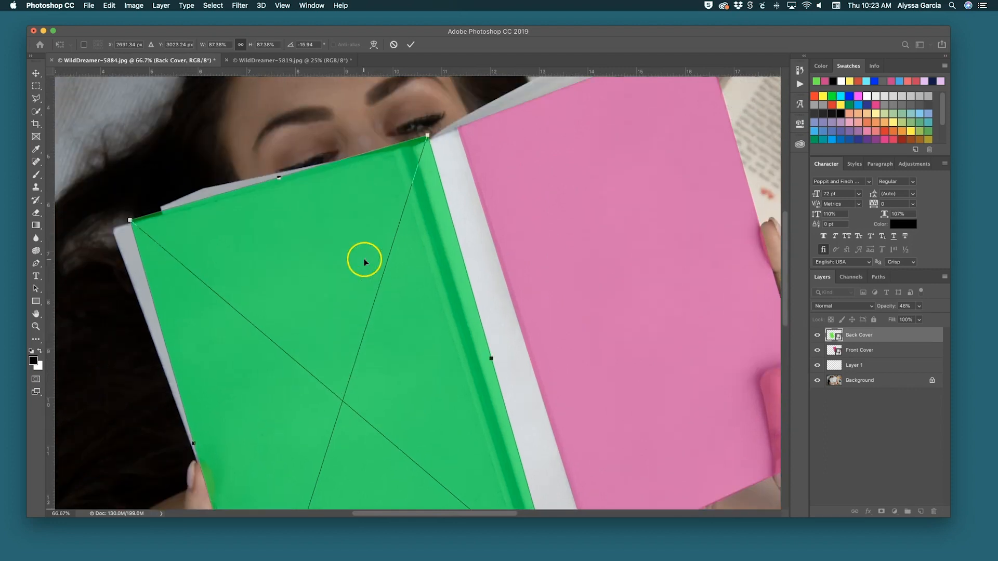
left_click_drag(423, 154, 412, 162)
Distort the green rectangle's two lower corners to match the bottom edge of the book's left-hand cover.
scroll(423, 189, "down", 10)
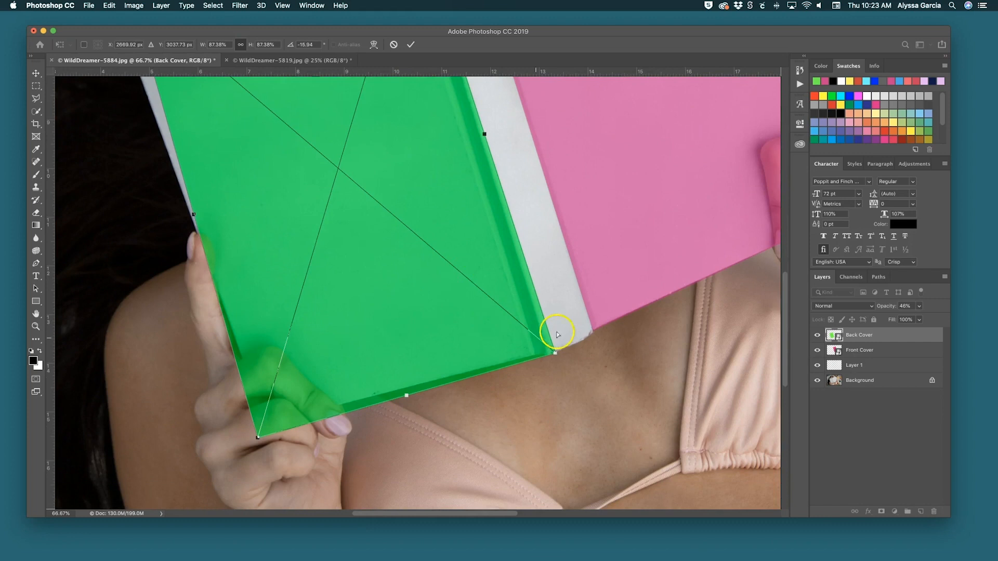
left_click_drag(551, 350, 546, 354)
scroll(338, 406, "up", 1)
scroll(338, 405, "left", 1)
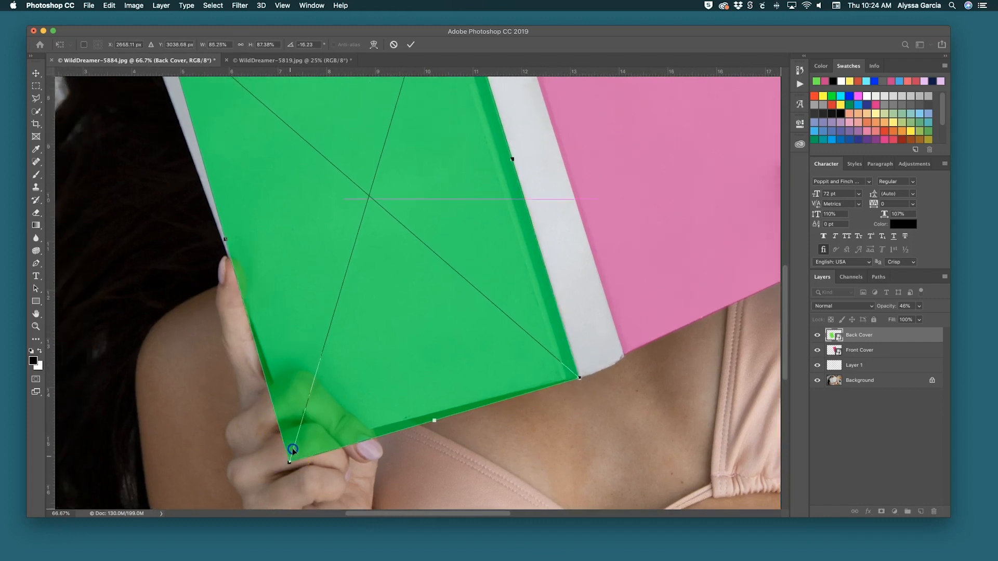
left_click_drag(290, 456, 293, 444)
left_click_drag(289, 462, 292, 447)
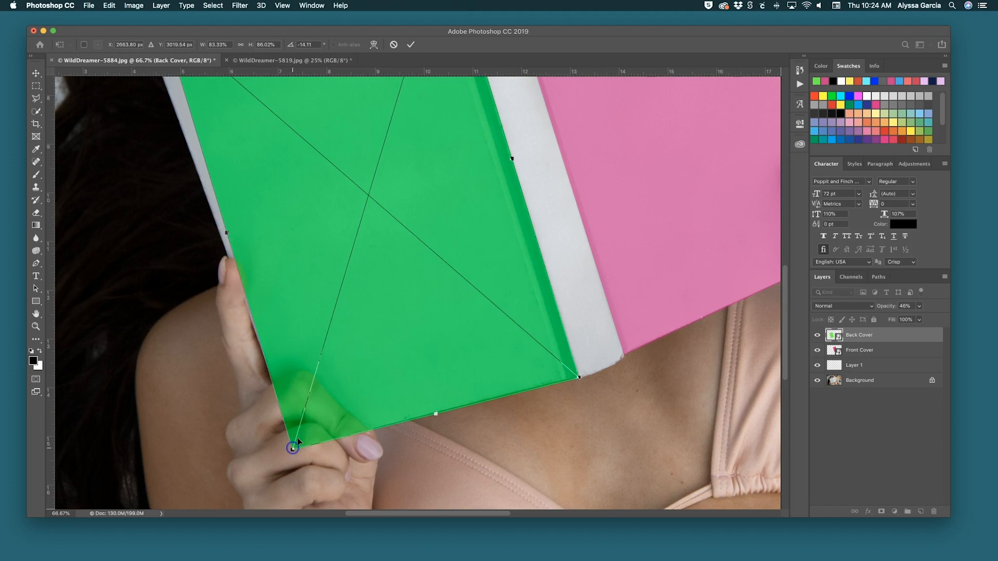
Distort the green rectangle's upper outer corner out to the left-hand cover's corner and fine-tune its lower outer corner.
scroll(293, 415, "up", 3)
left_click_drag(160, 98, 143, 108)
scroll(249, 321, "down", 3)
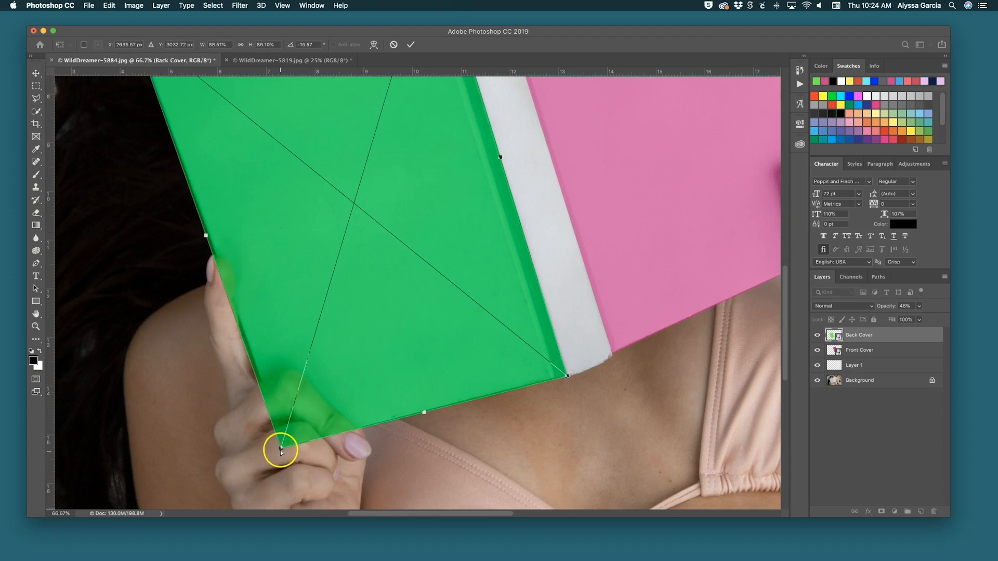
left_click_drag(281, 447, 285, 446)
Nudge the green rectangle's lower spine-side corner onto the bottom of the spine edge and apply the distortion.
key("super+plus")
key("super+plus")
scroll(553, 391, "down", 5)
scroll(553, 391, "right", 8)
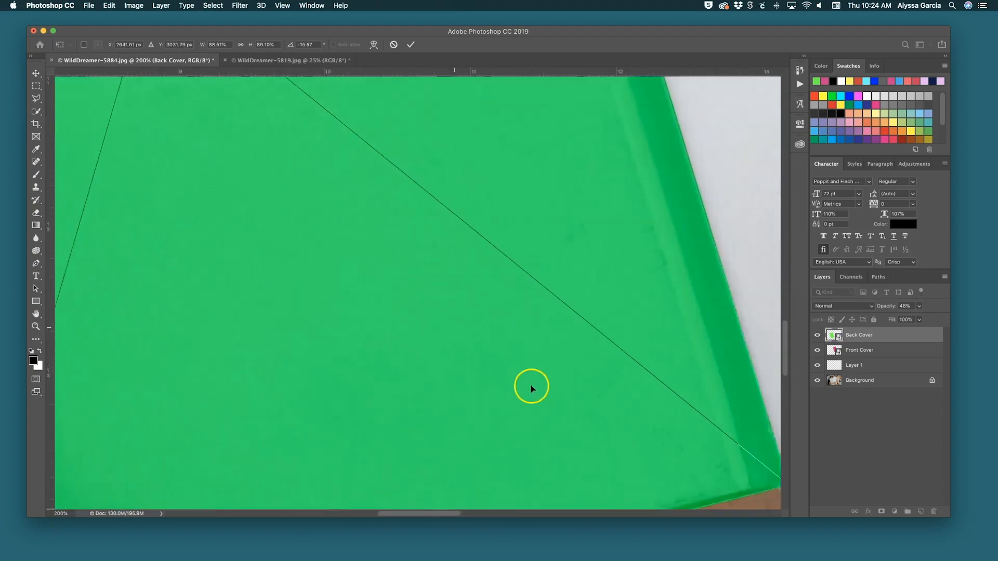
left_click_drag(478, 315, 478, 317)
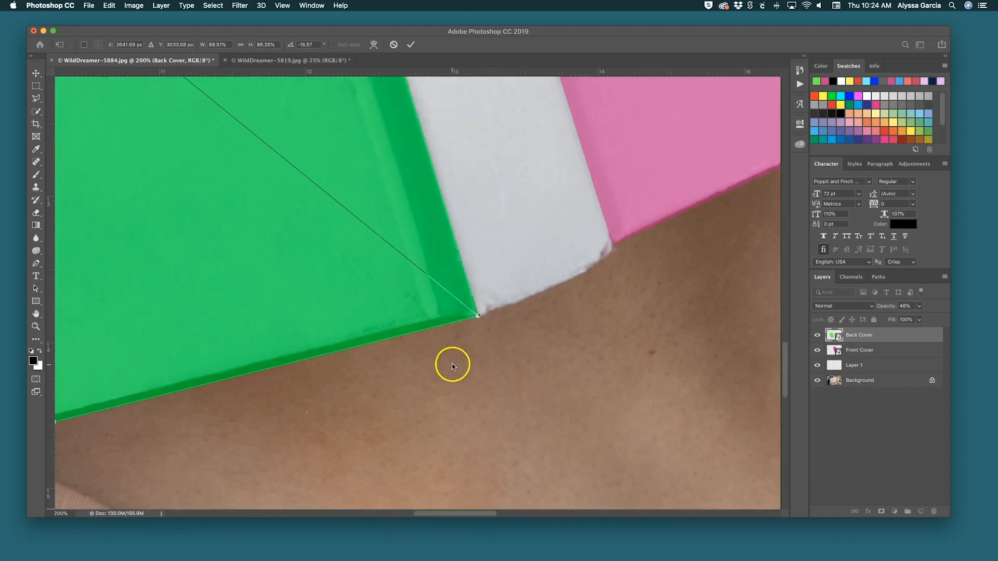
key("super+minus")
key("super+minus")
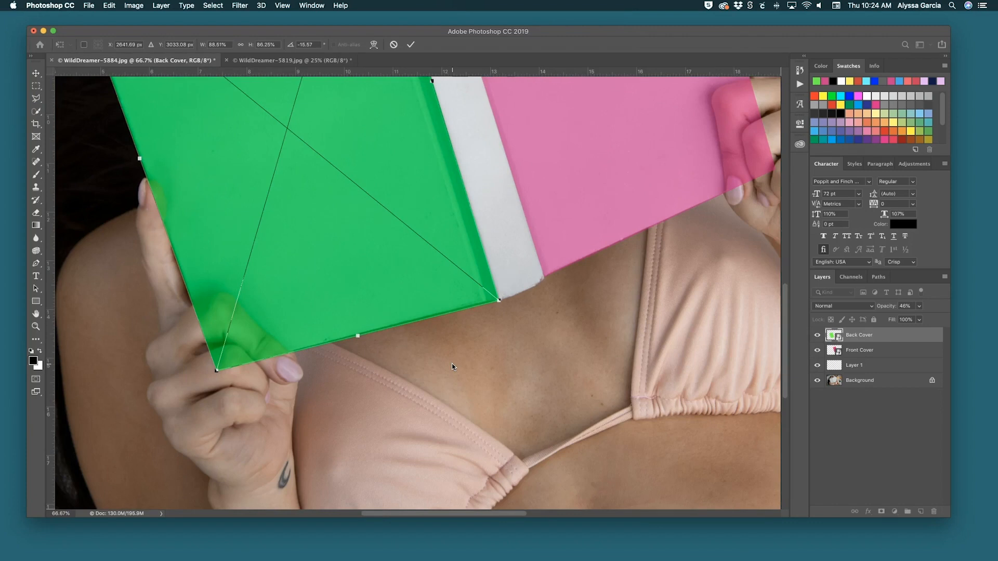
key("super+minus")
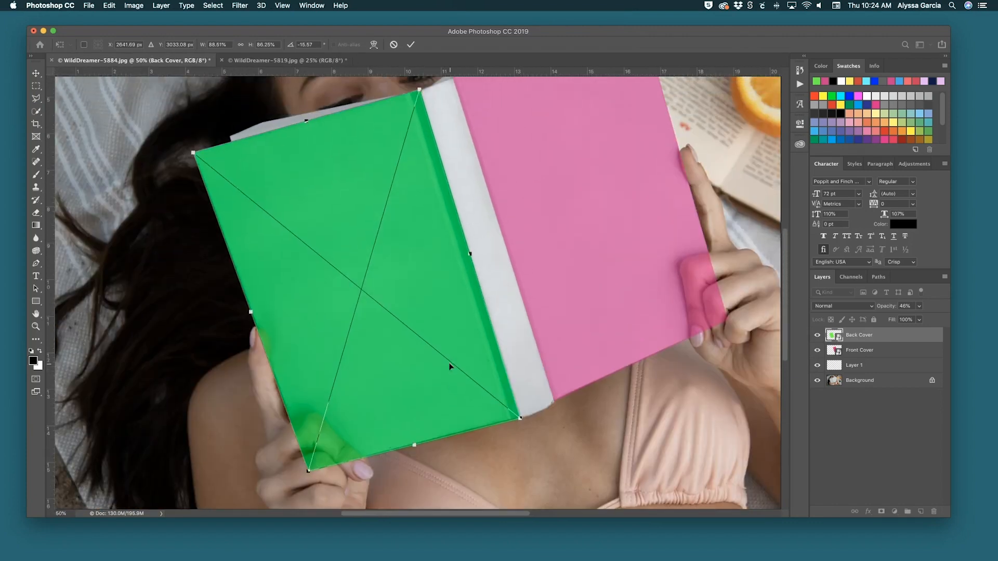
double_click(361, 343)
scroll(297, 329, "left", 5)
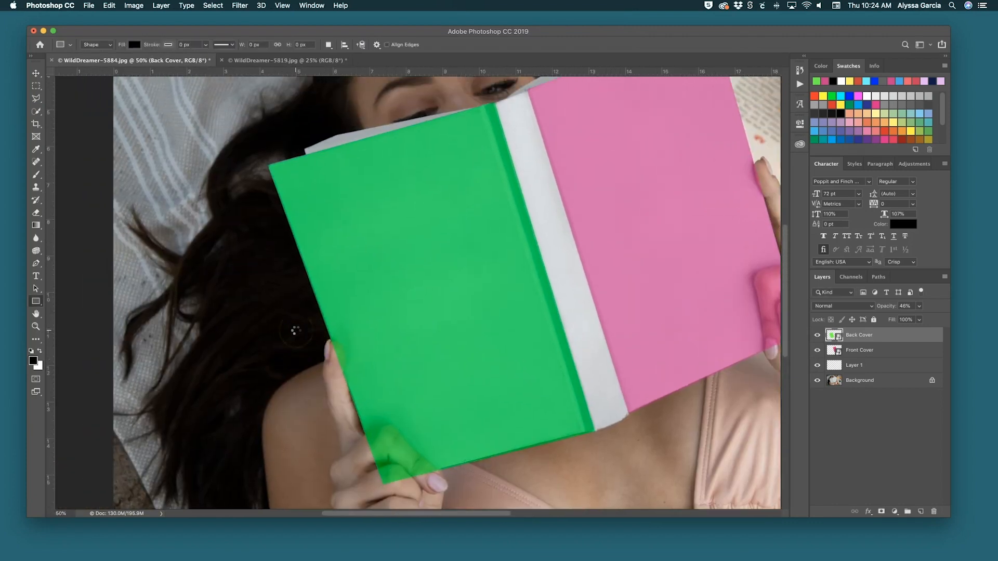
Transform the Back Cover layer again and refine its lower outer corner beneath the fingers.
key("super+plus")
key("super+plus")
key("super+plus")
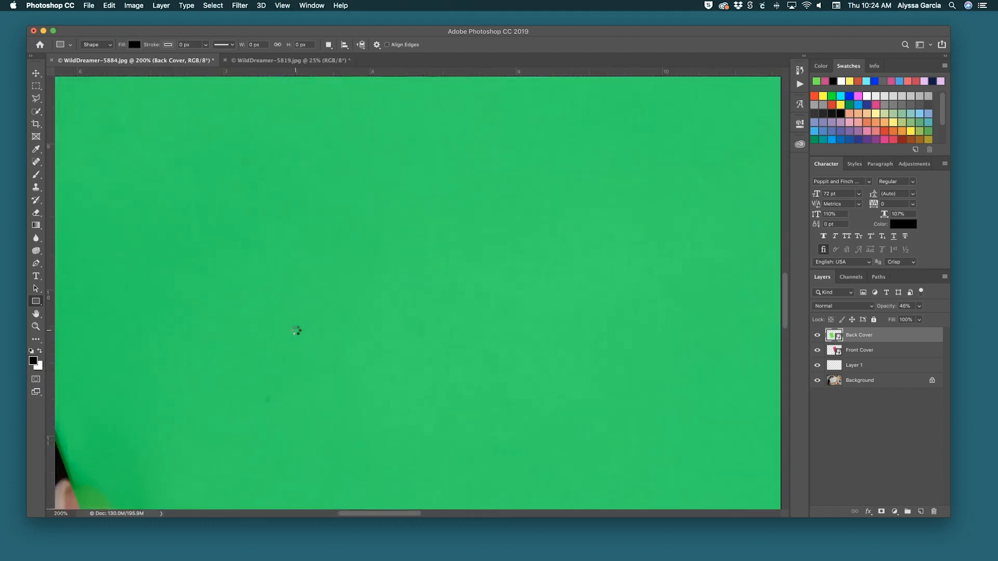
scroll(296, 330, "down", 5)
scroll(295, 331, "right", 4)
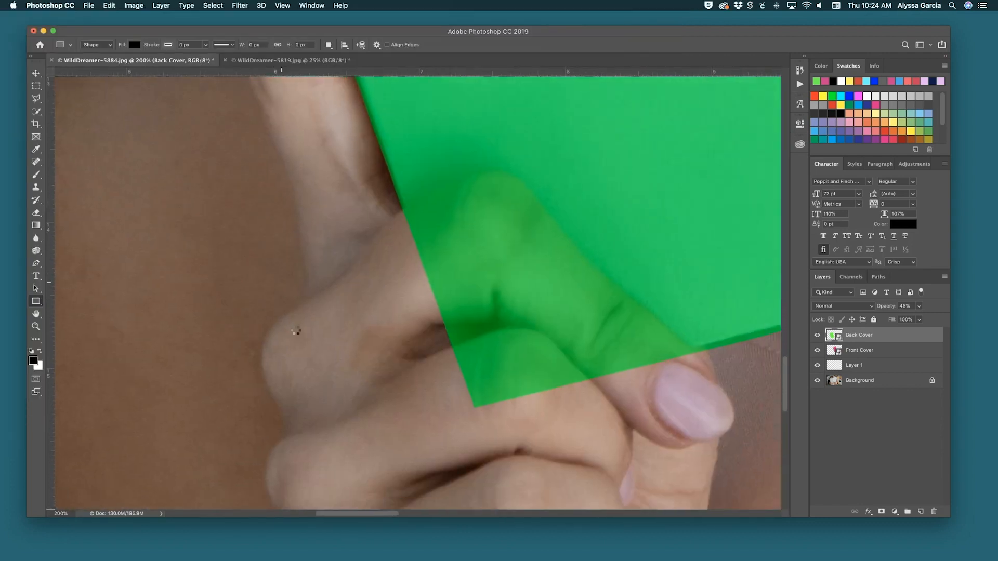
key("super+t")
right_click(511, 339)
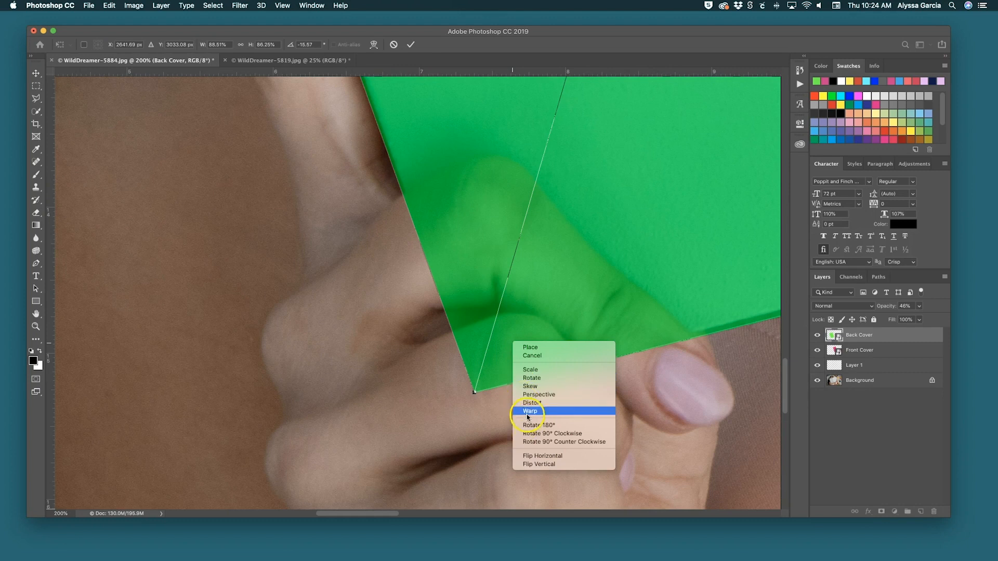
left_click_drag(474, 392, 476, 390)
Refine the Back Cover's upper outer corner to meet the tip of the book's left-hand cover, then apply the transform.
scroll(476, 390, "up", 10)
scroll(475, 391, "left", 5)
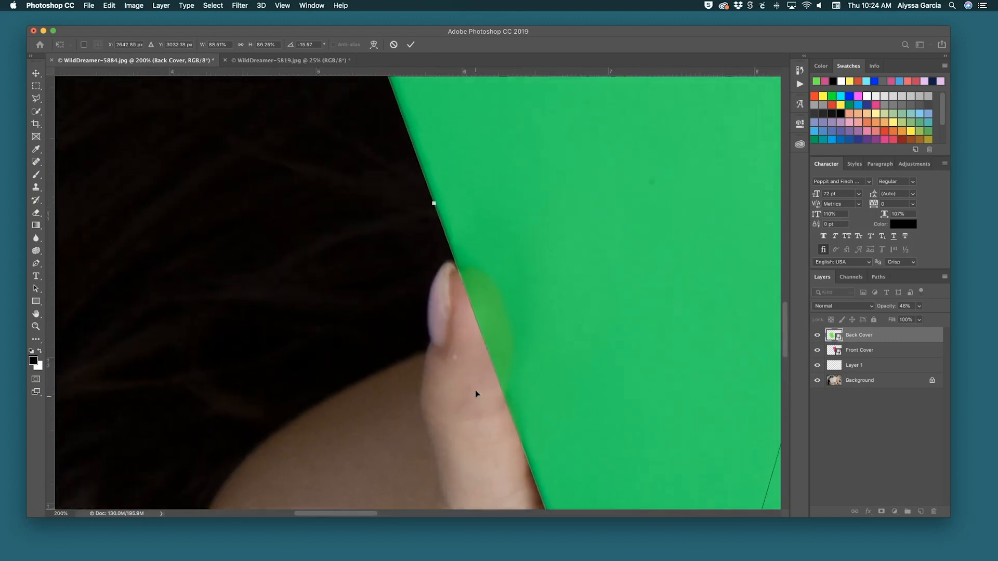
scroll(475, 390, "up", 10)
scroll(475, 390, "left", 1)
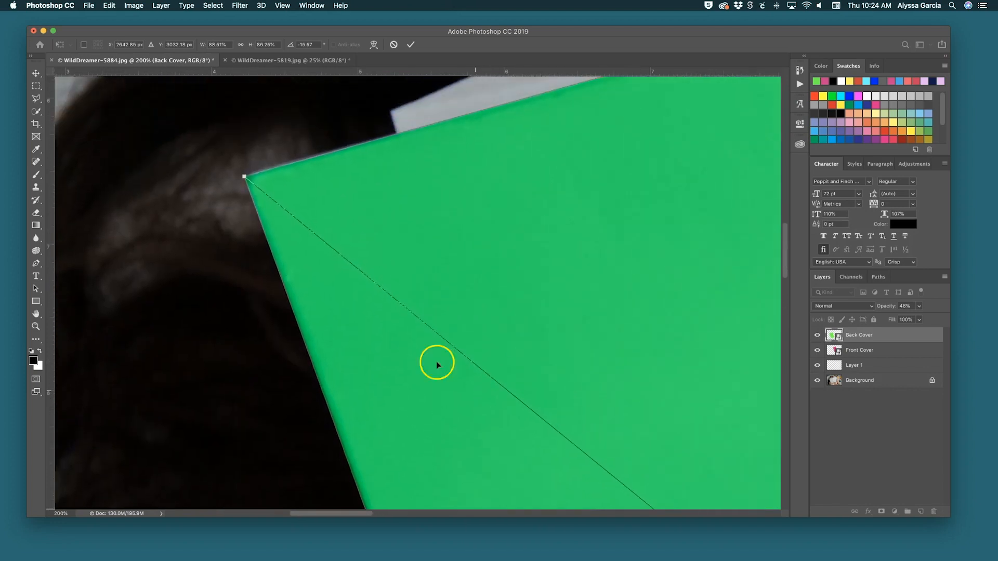
left_click_drag(243, 175, 242, 173)
scroll(447, 221, "right", 5)
scroll(453, 224, "right", 20)
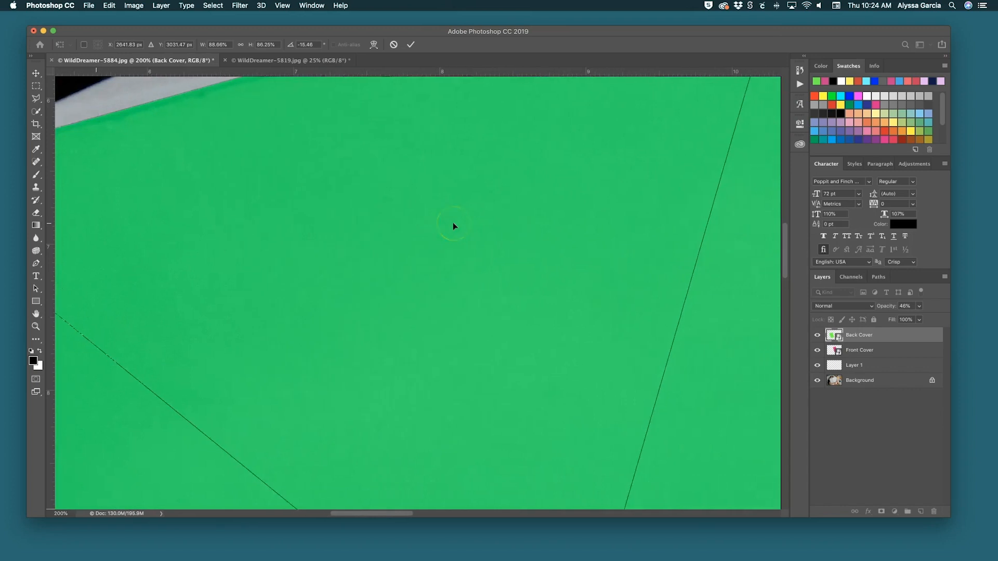
scroll(454, 226, "right", 3)
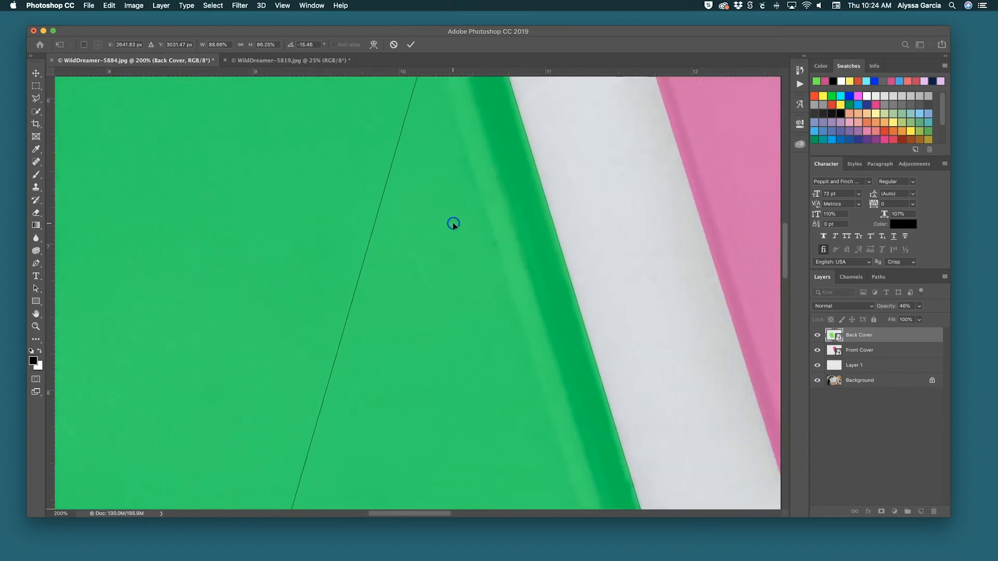
key("Return")
key("u")
key("super+minus")
key("super+minus")
key("super+minus")
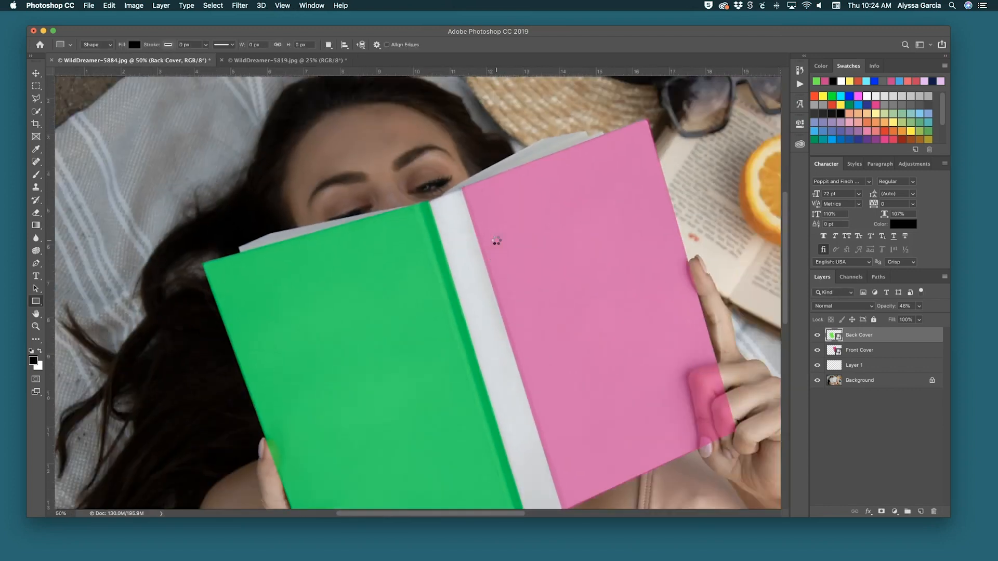
Transform the Back Cover layer with Distort and fit its lower spine-side corner to the bottom of the spine's edge.
key("super+plus")
key("super+plus")
key("super+plus")
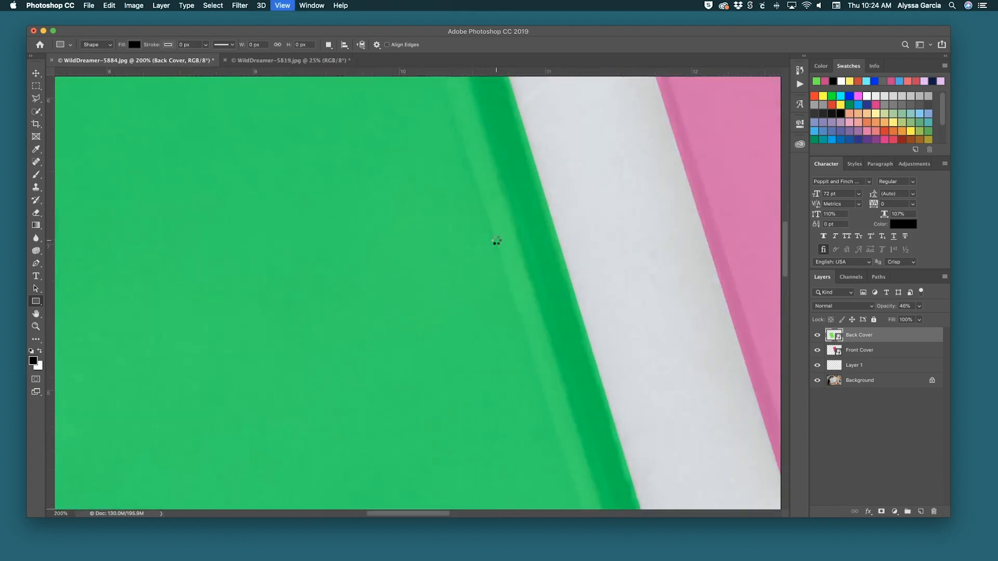
scroll(488, 239, "right", 5)
scroll(487, 239, "right", 5)
scroll(488, 239, "down", 4)
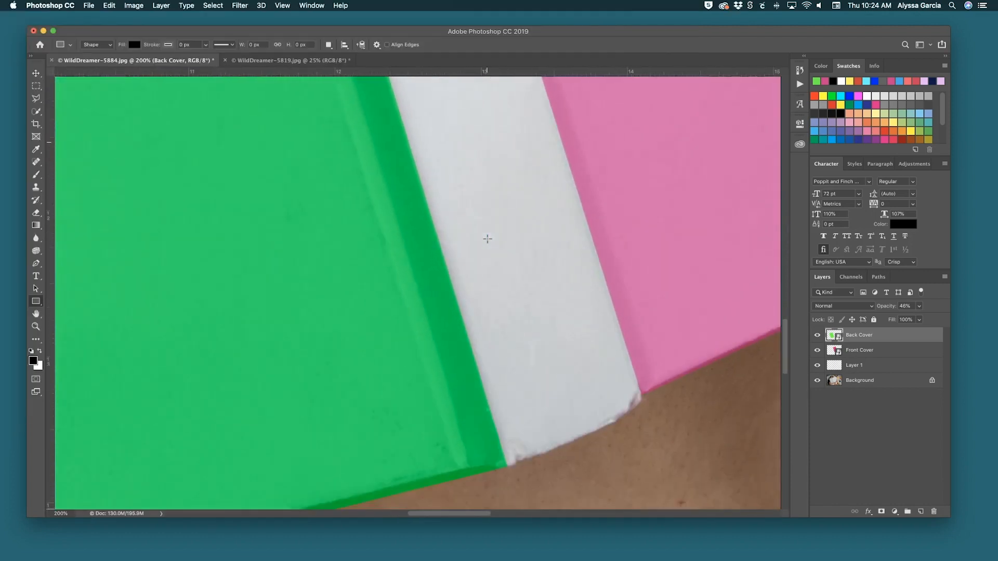
key("super+t")
right_click(433, 281)
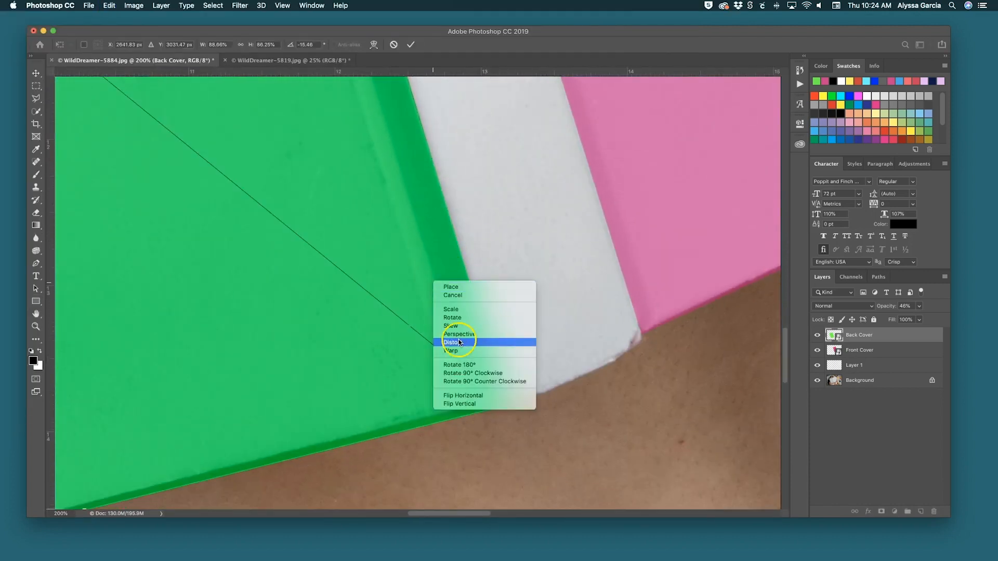
left_click_drag(483, 378, 510, 401)
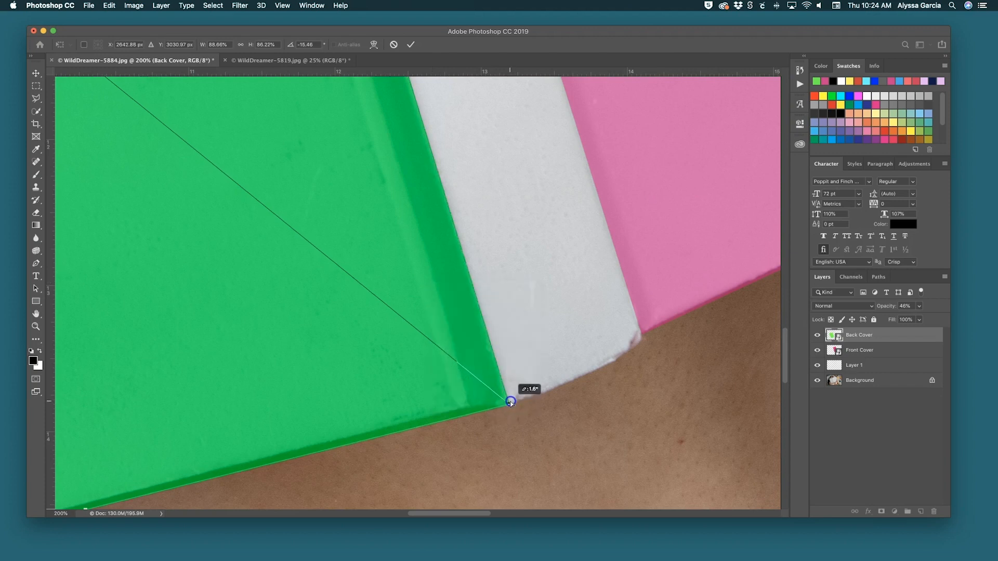
Nudge the Back Cover's upper spine-side corner inward to meet the top of the spine's edge, and apply the transform.
scroll(508, 401, "up", 5)
scroll(508, 401, "left", 5)
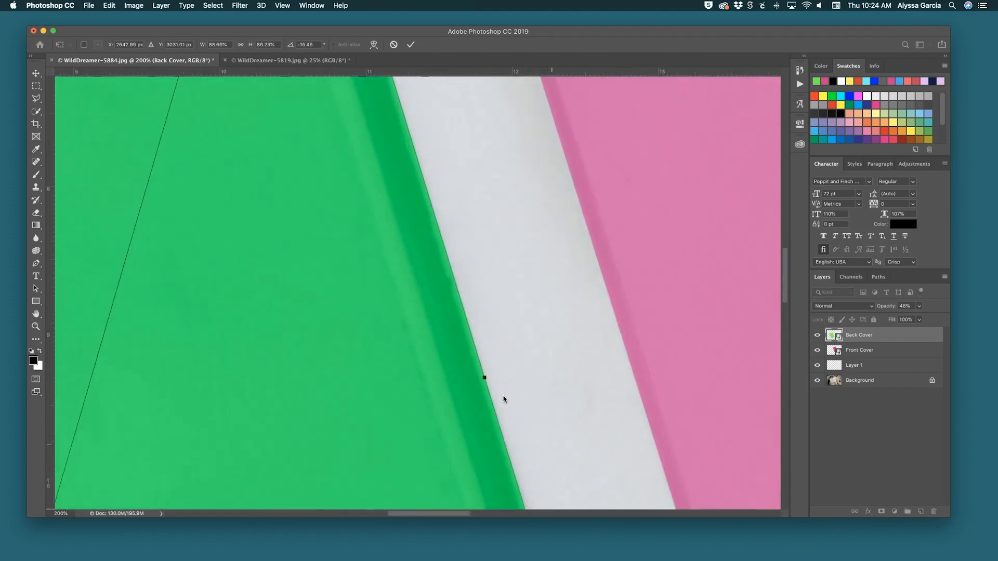
scroll(503, 399, "up", 10)
scroll(503, 399, "left", 2)
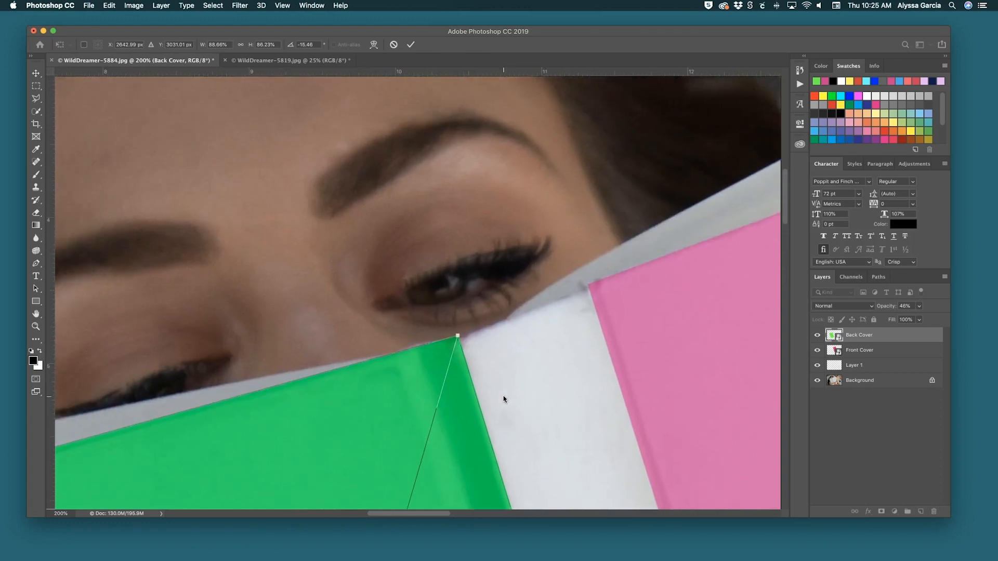
left_click_drag(457, 336, 454, 338)
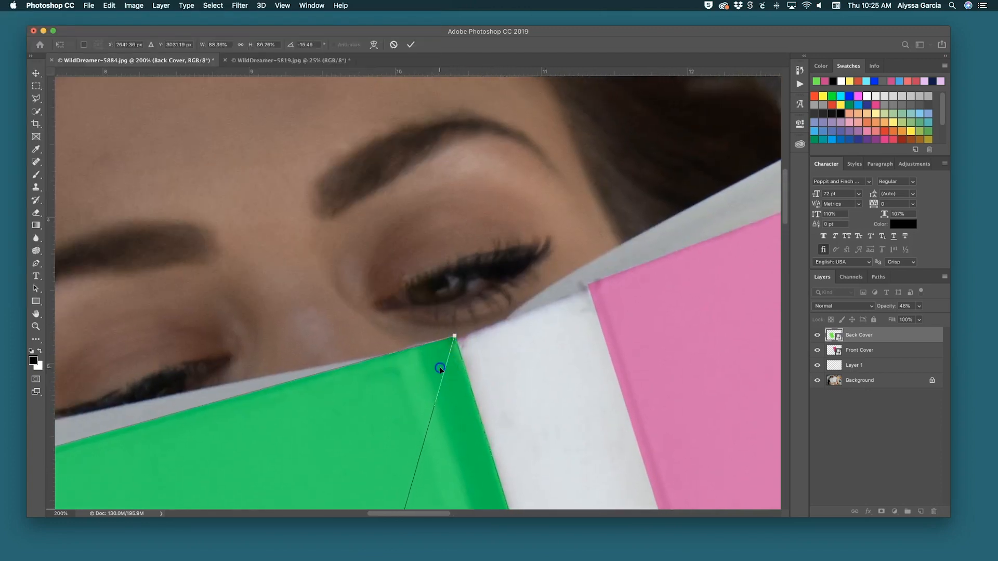
key("Return")
key("super+minus")
key("super+minus")
key("super+minus")
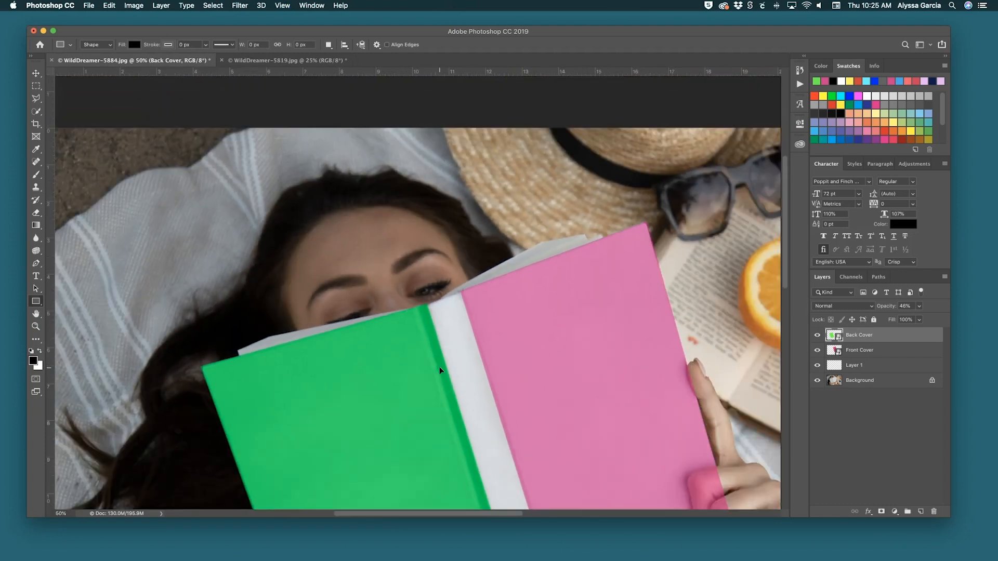
key("super+minus")
key("super+minus")
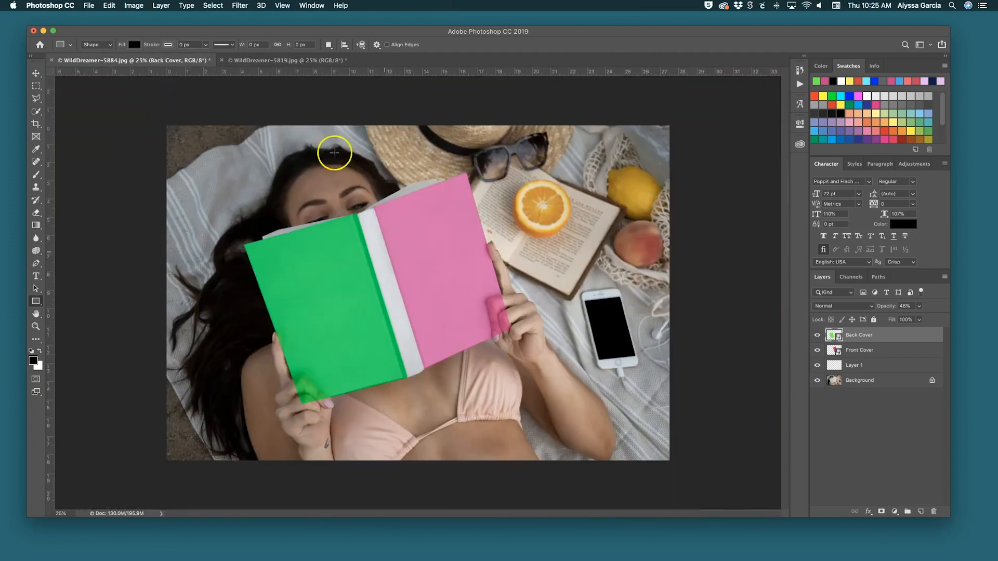
Create a 300 x 2700 px rectangle over the green cover and scale it up to about 372 x 3351 px.
left_click(319, 142)
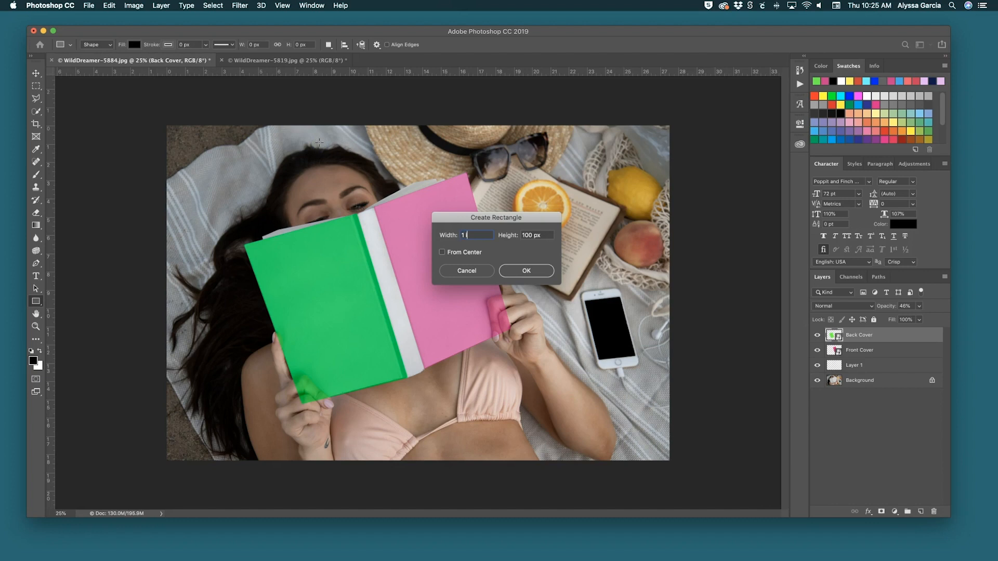
key("Return")
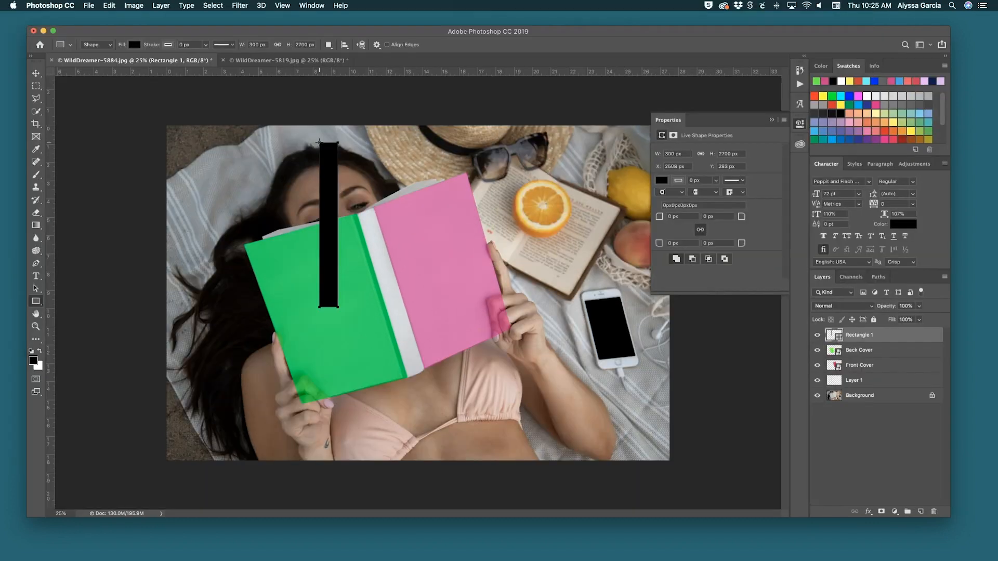
key("super+t")
left_click_drag(338, 307, 368, 345)
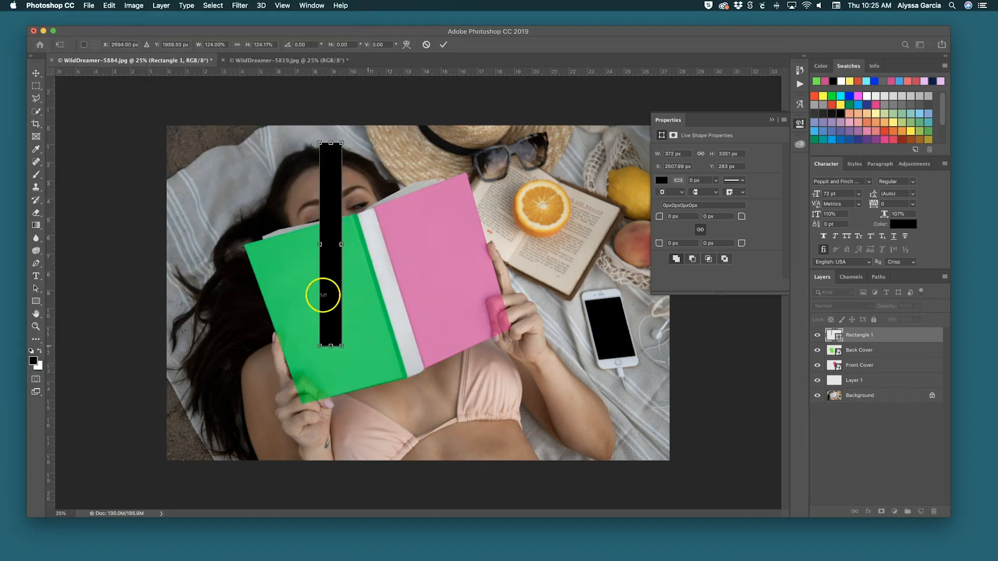
key("Return")
Change the new rectangle's fill colour to yellow.
left_click(661, 181)
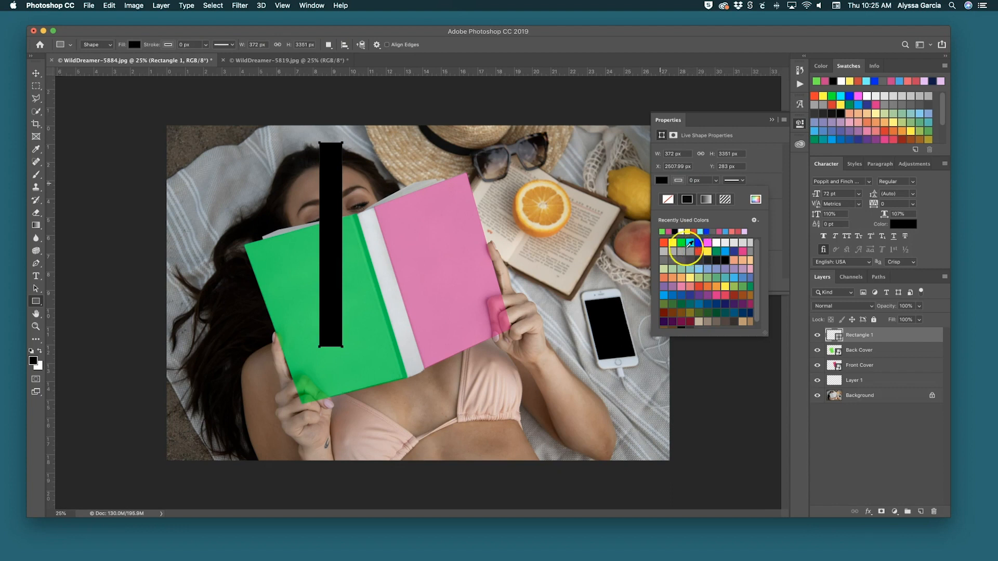
left_click(672, 243)
left_click(772, 119)
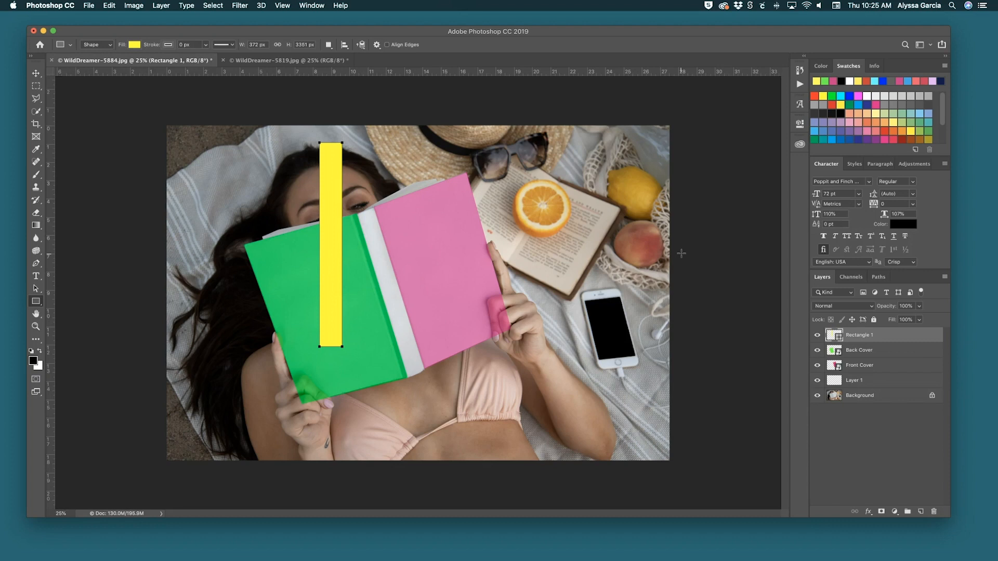
Rename the yellow rectangle's layer as Spine and convert it to a smart object.
type("ne")
key("Return")
right_click(878, 337)
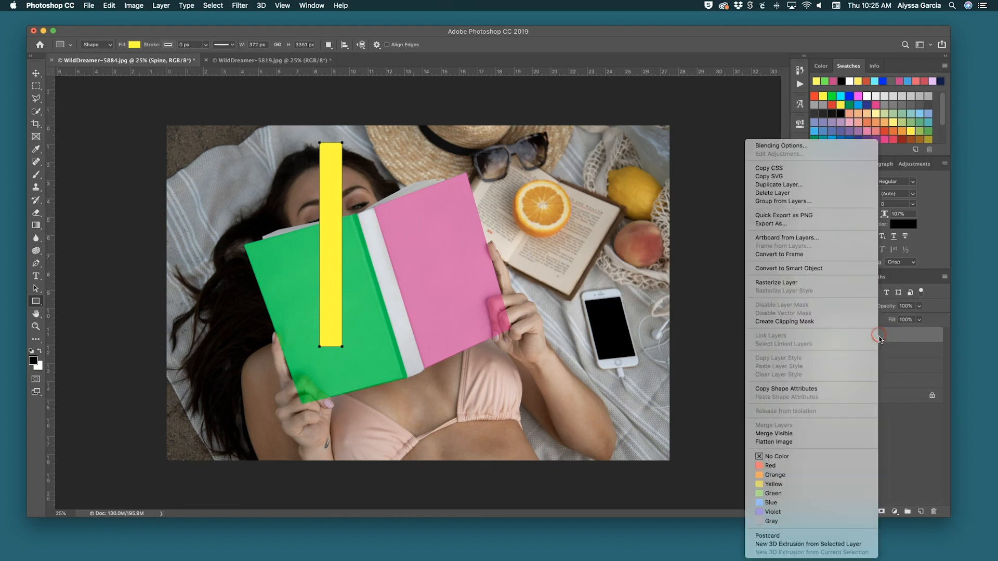
left_click(769, 254)
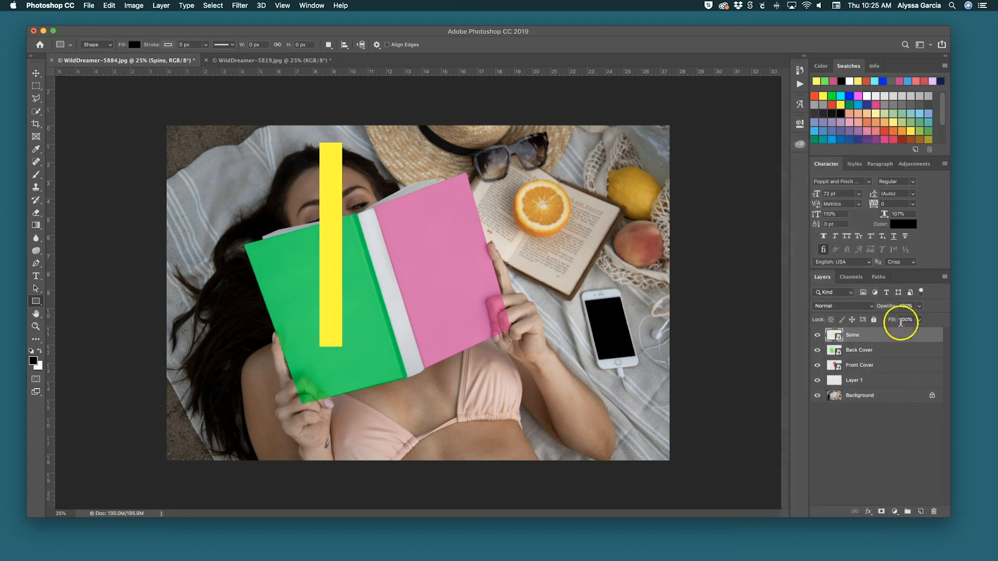
Lower the Spine layer's opacity and place it over the book's spine, rotated about -18.3° and scaled to about 84%.
left_click_drag(891, 310, 872, 310)
key("super+t")
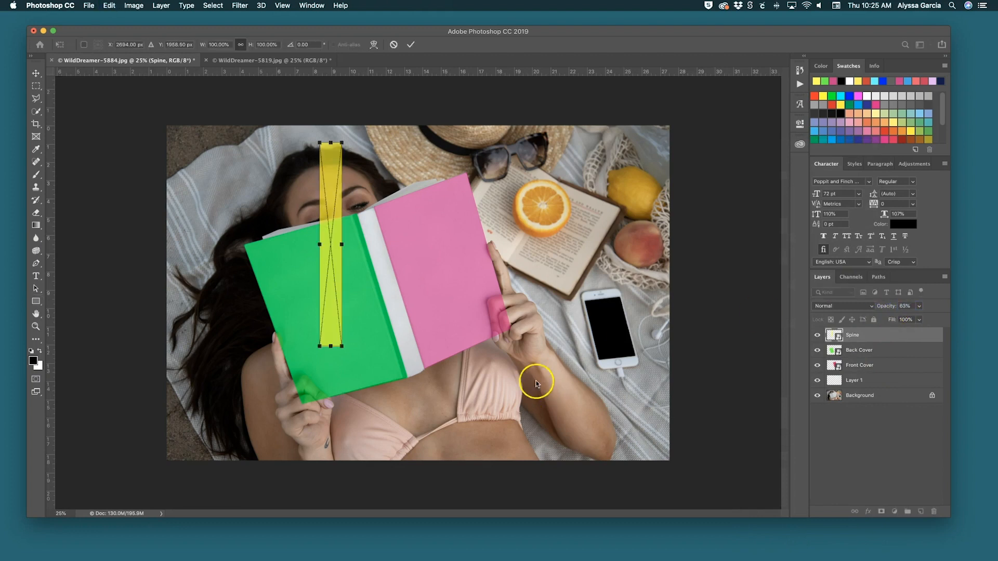
left_click_drag(369, 357, 416, 373)
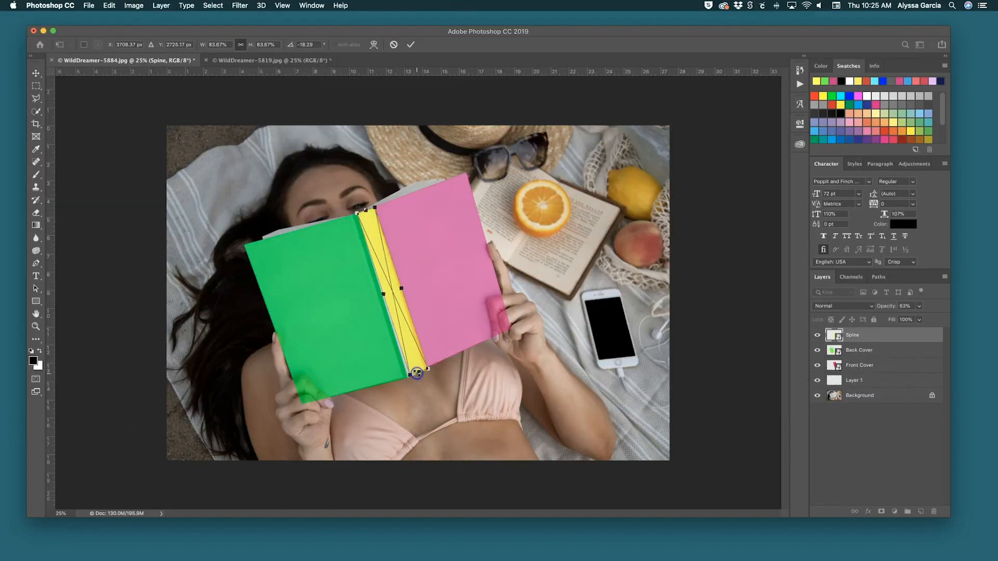
Distort the yellow rectangle so its two lower corners meet the bottom corners of the book's spine.
key("super+equal")
key("super+equal")
key("super+equal")
key("super+equal")
key("super+equal")
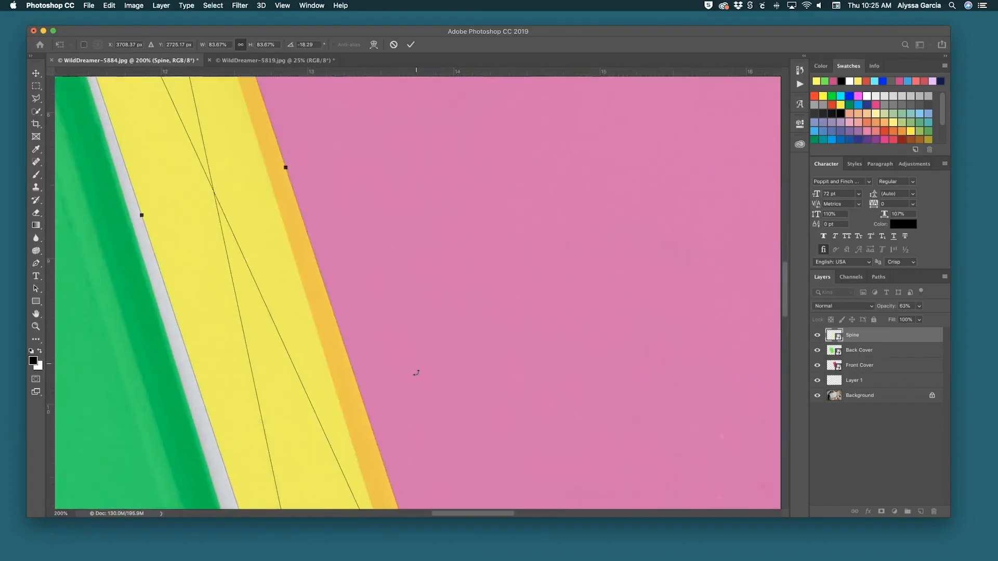
scroll(418, 374, "down", 10)
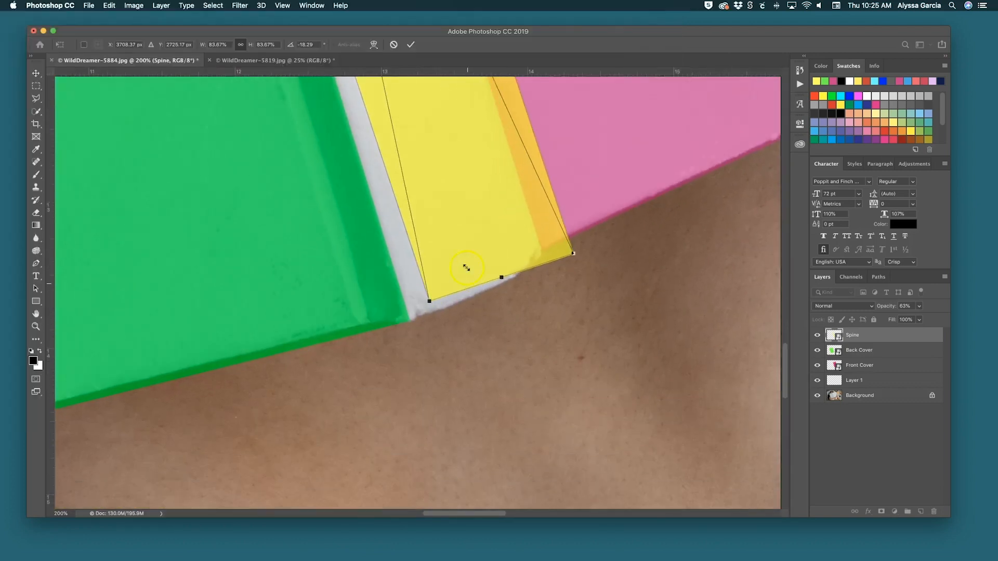
right_click(458, 240)
left_click(499, 296)
left_click_drag(429, 301, 410, 319)
left_click_drag(573, 253, 544, 251)
Fit the yellow rectangle's two upper corners to the top of the spine between the green and pink covers.
scroll(595, 255, "up", 10)
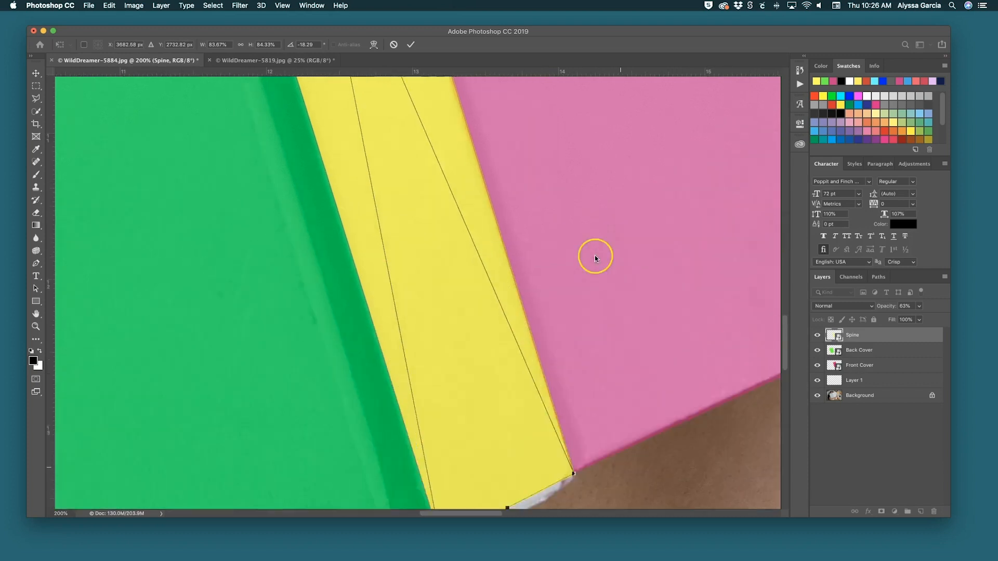
scroll(594, 255, "up", 5)
scroll(594, 254, "left", 3)
scroll(594, 254, "down", 3)
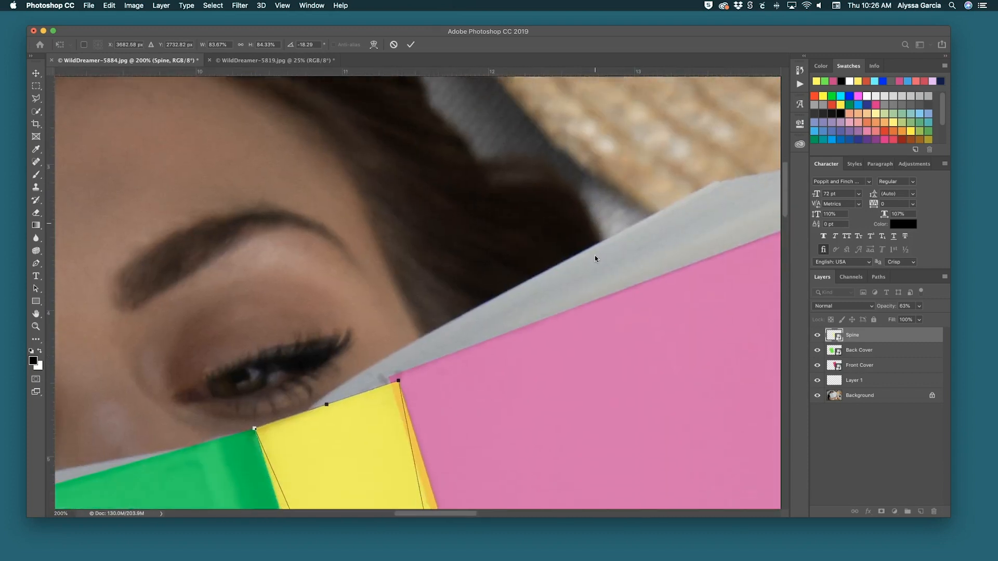
left_click_drag(399, 310, 390, 307)
left_click_drag(257, 357, 255, 358)
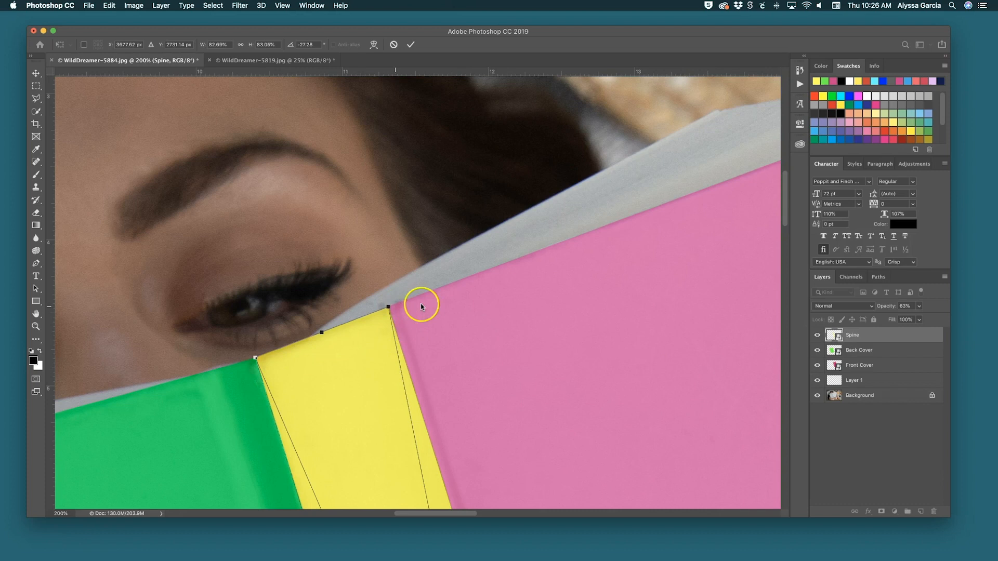
Warp the yellow rectangle's bottom edge outward to follow the rounded lower end of the spine, fine-tuning both lower corners.
scroll(385, 342, "down", 20)
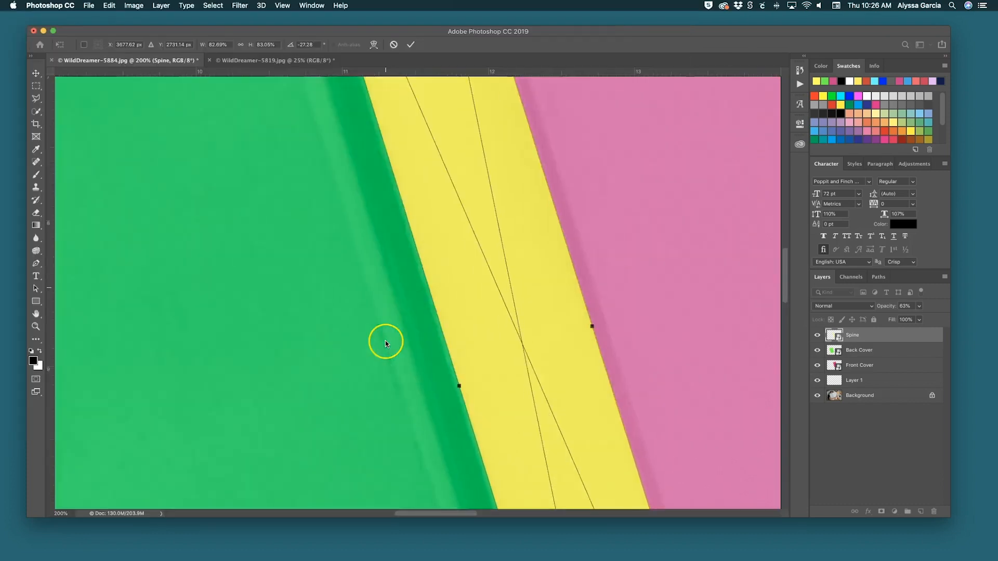
scroll(385, 340, "down", 10)
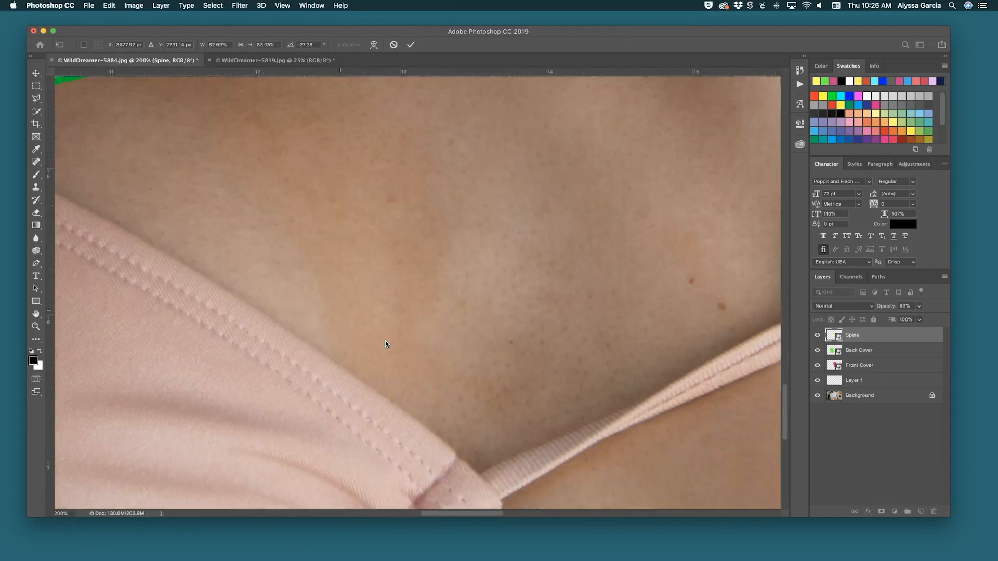
scroll(385, 341, "up", 9)
scroll(385, 341, "right", 5)
scroll(386, 341, "up", 4)
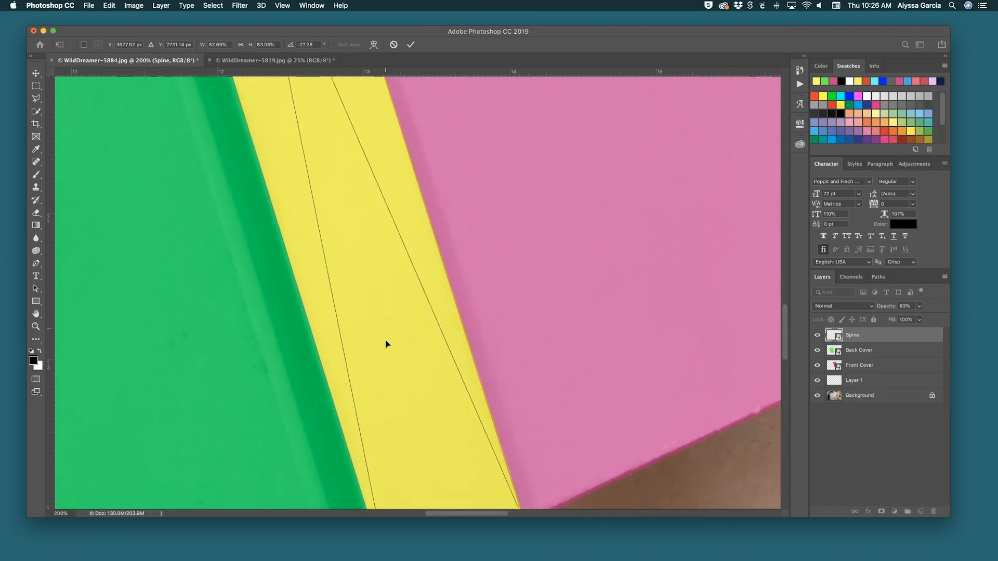
right_click(394, 343)
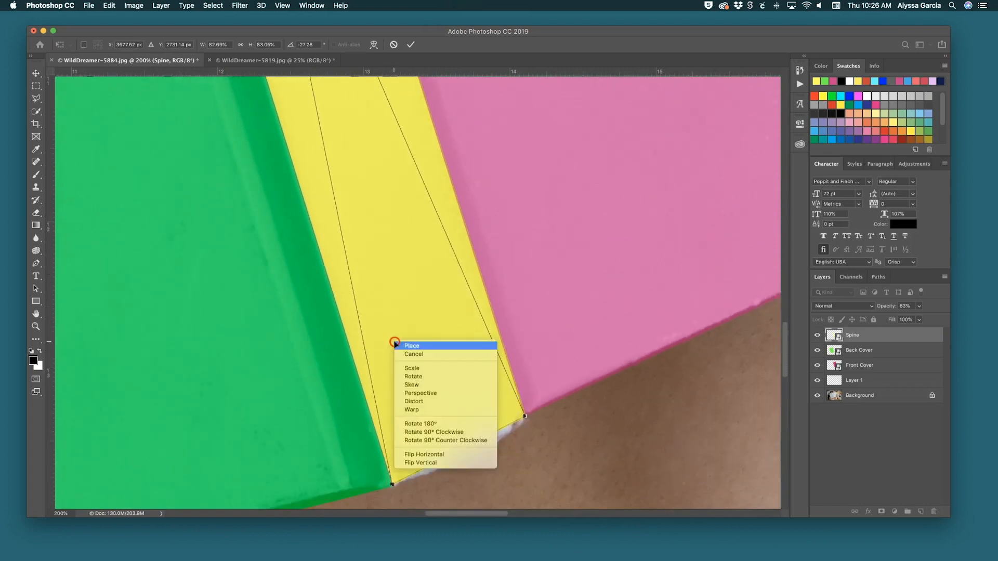
left_click(429, 410)
left_click_drag(436, 463, 437, 470)
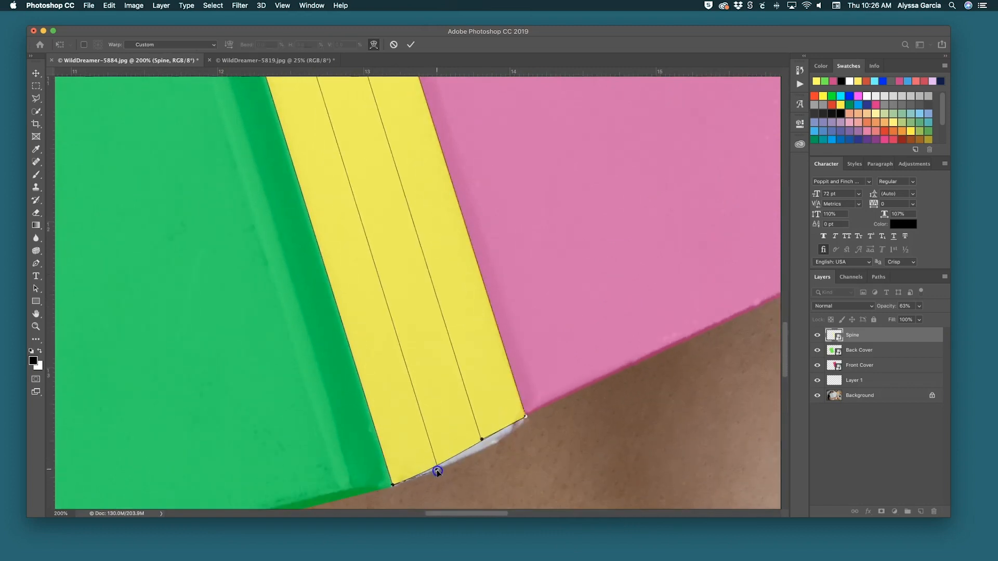
left_click_drag(484, 441, 502, 455)
left_click_drag(393, 485, 393, 487)
left_click_drag(525, 416, 525, 415)
left_click_drag(506, 453, 506, 453)
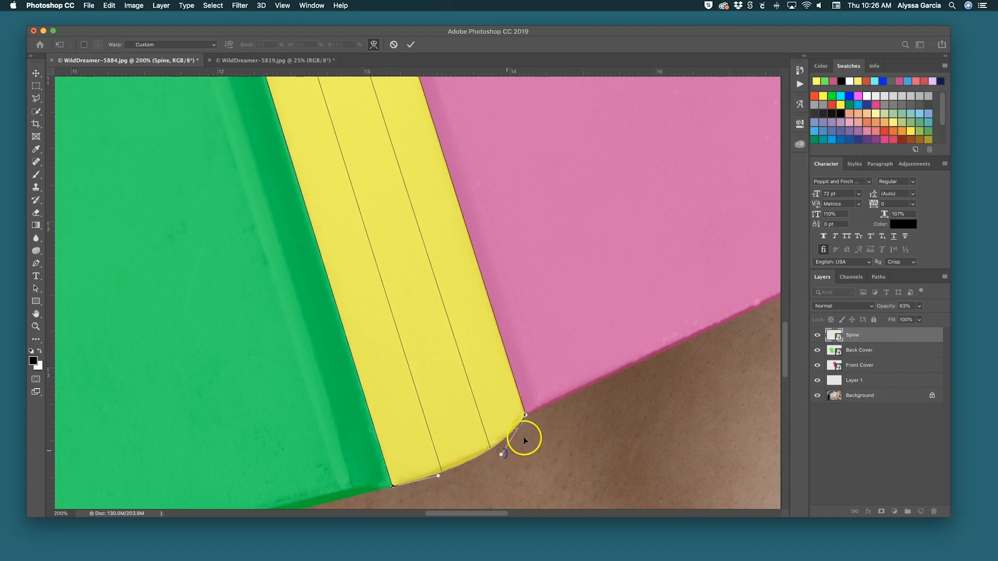
Lower the warped rectangle's two upper corners slightly to match the top edge of the spine, and apply the warp.
scroll(523, 437, "up", 10)
scroll(523, 437, "left", 5)
scroll(524, 439, "up", 10)
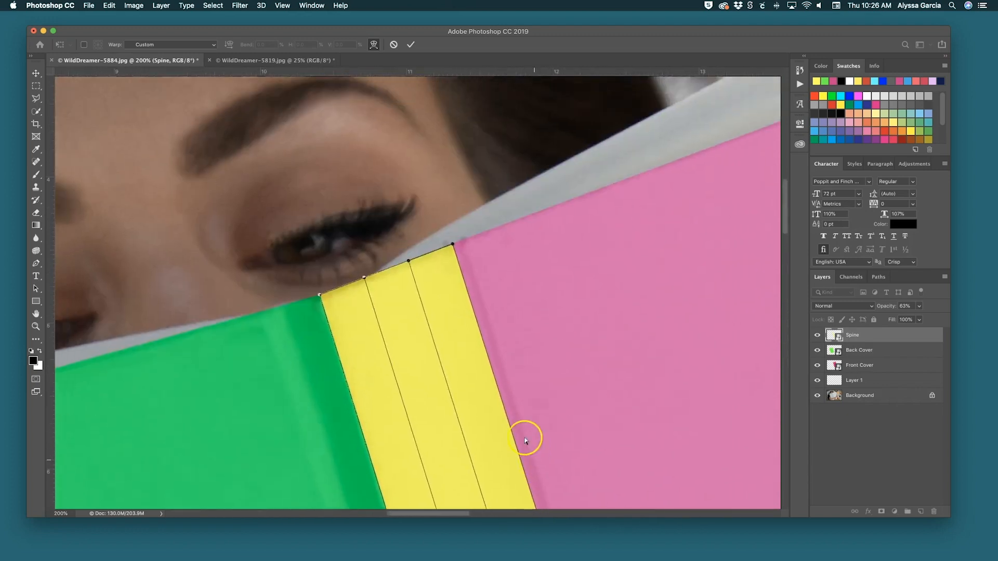
scroll(523, 437, "down", 5)
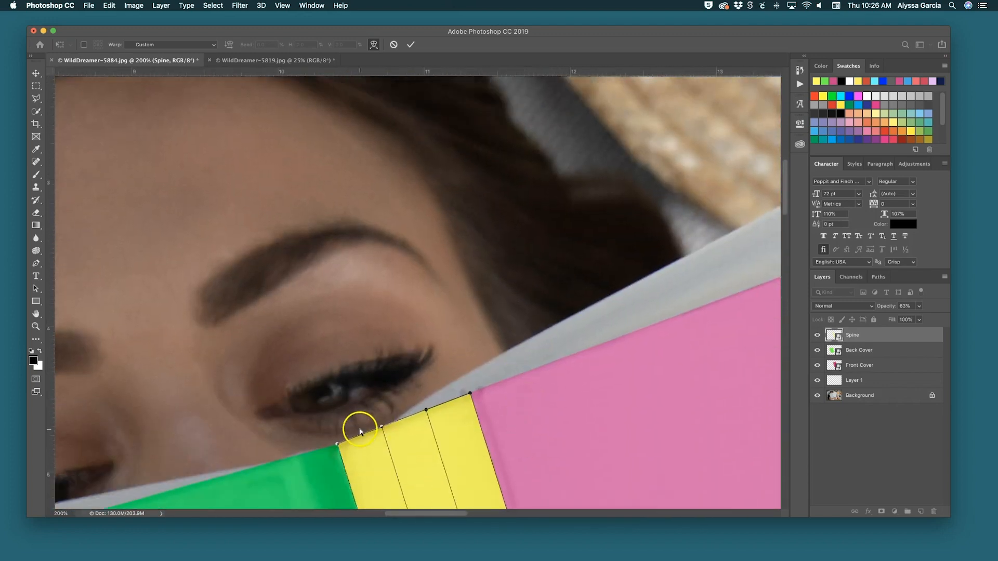
scroll(354, 406, "down", 5)
mouse_move(337, 347)
left_mouse_down()
mouse_move(347, 355)
mouse_move(338, 353)
left_mouse_up()
left_click(436, 325)
left_click_drag(471, 299, 472, 302)
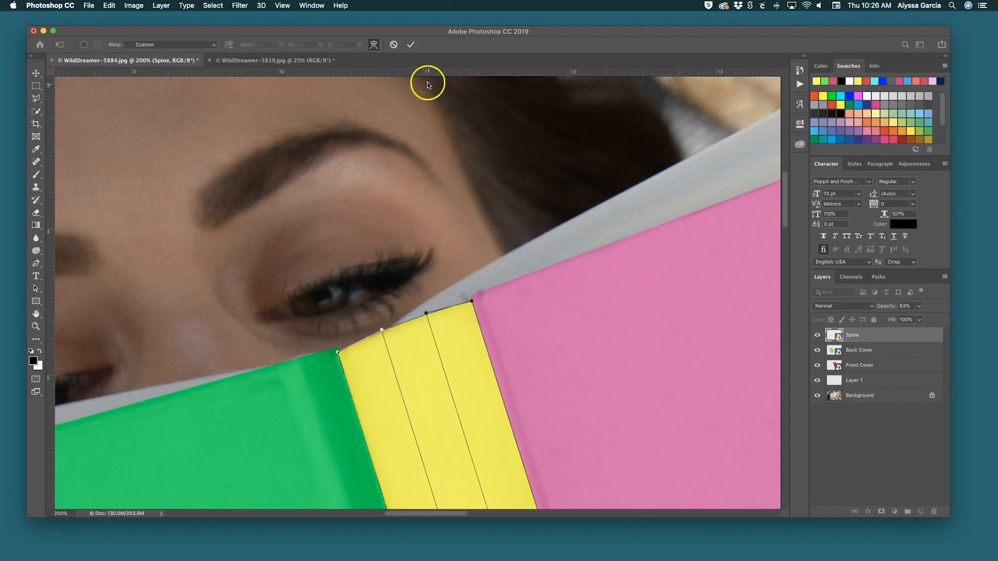
left_click(411, 44)
key("super+minus")
key("super+minus")
key("super+minus")
key("super+minus")
key("super+minus")
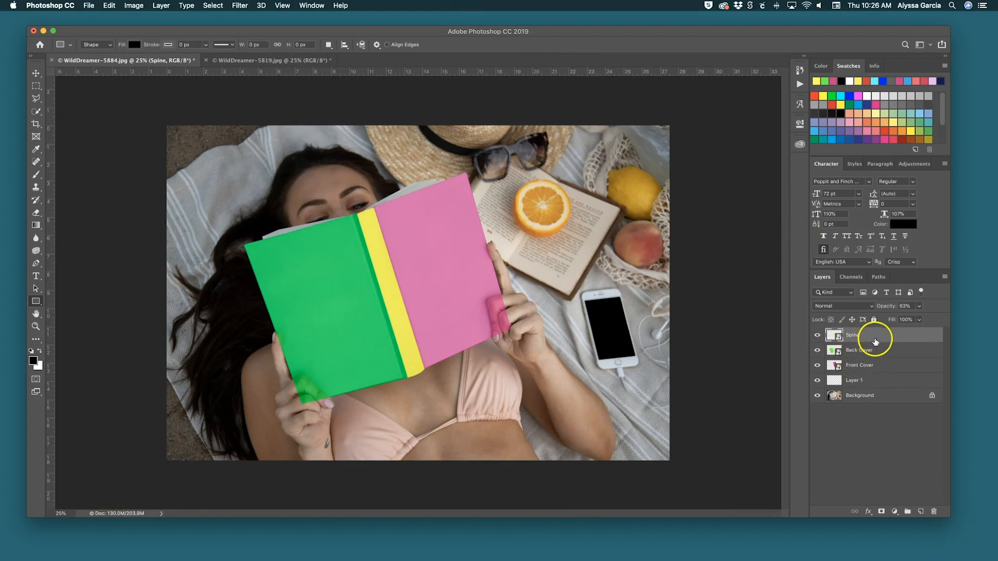
Group the Spine, Back Cover and Front Cover layers together.
left_click(873, 366, "shift")
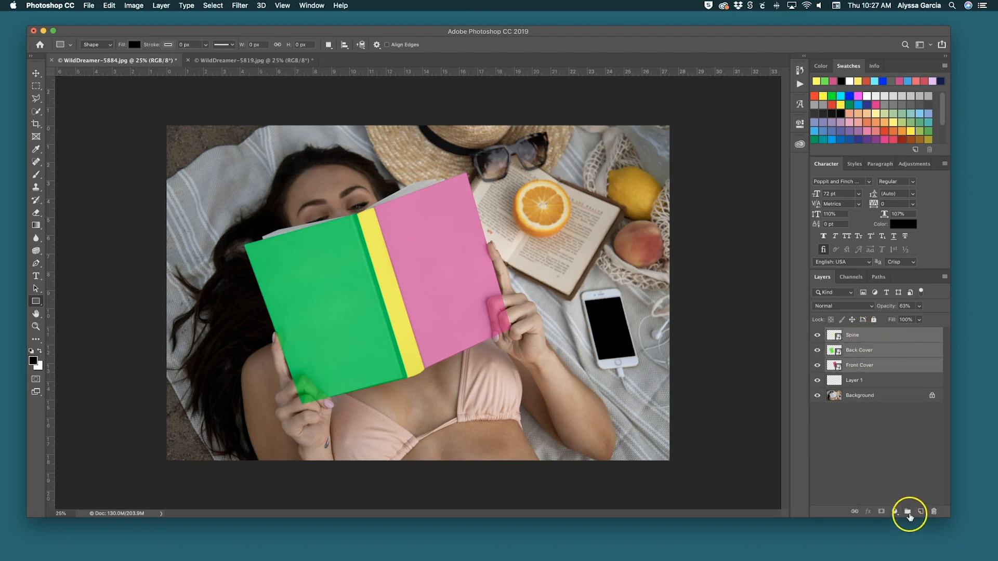
left_click(908, 512)
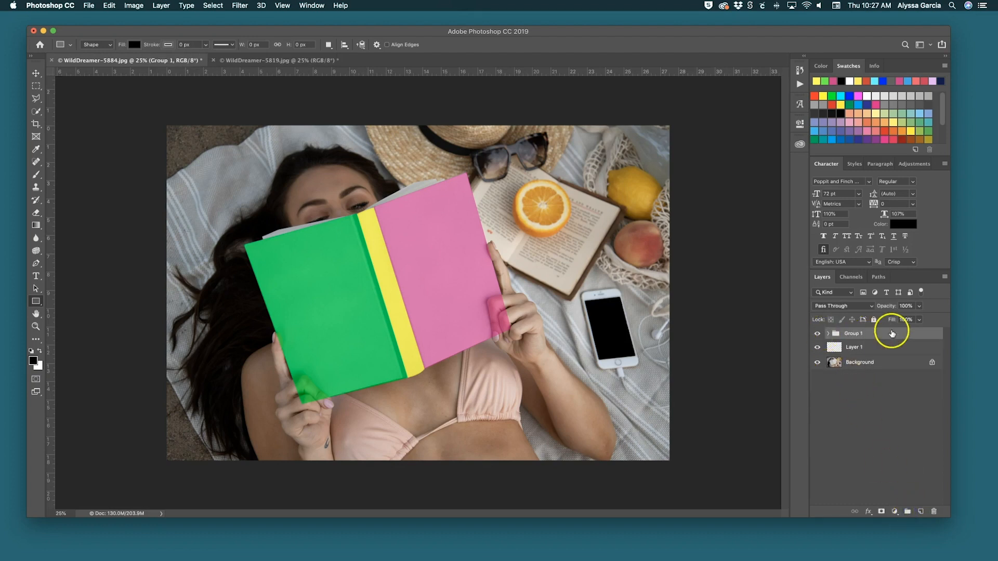
Compare the book with and without the grouped covers, and check the layers inside Group 1.
left_click(817, 334)
left_click(818, 334)
left_click(818, 333)
left_click(817, 333)
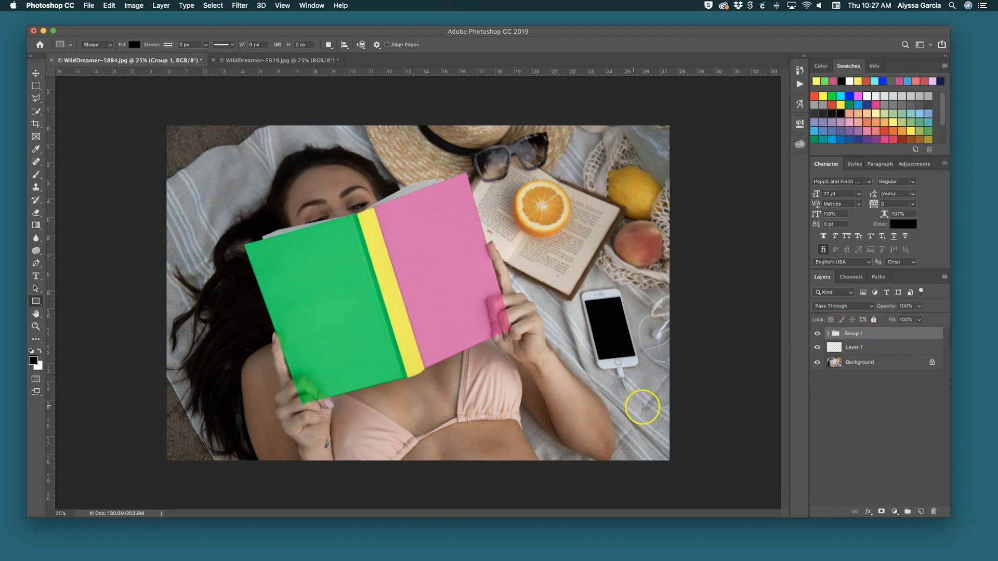
left_click(827, 333)
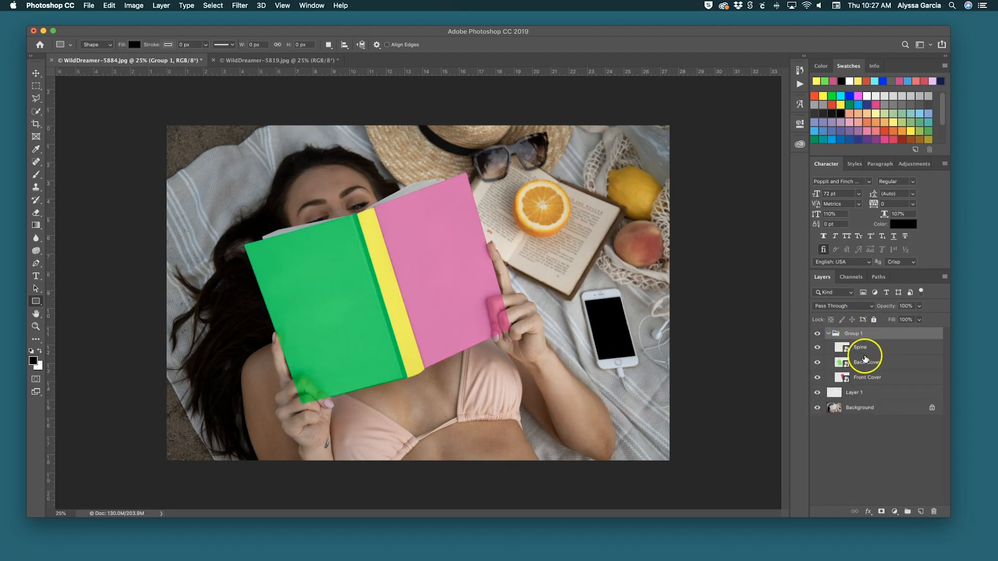
left_click(863, 347)
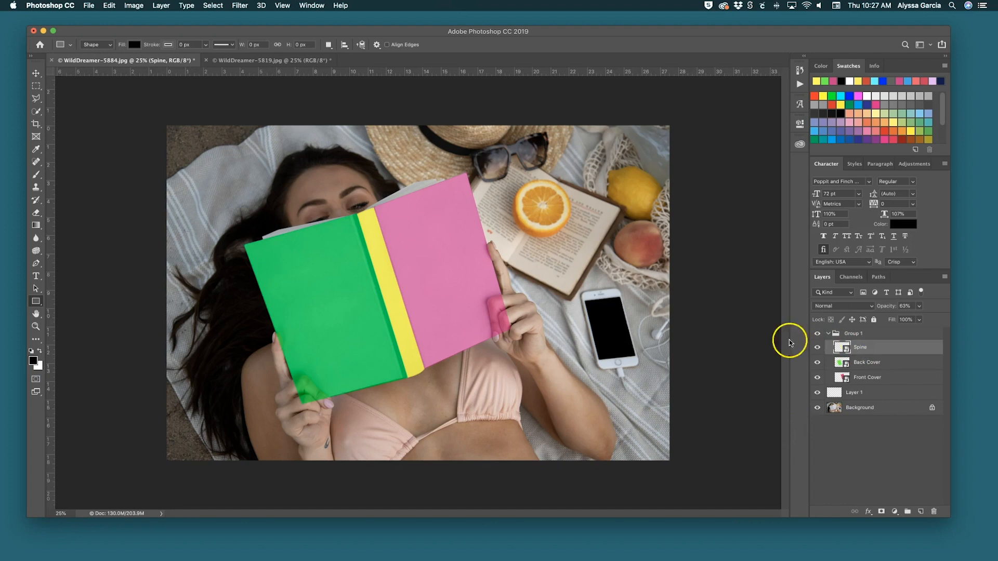
left_click(828, 334)
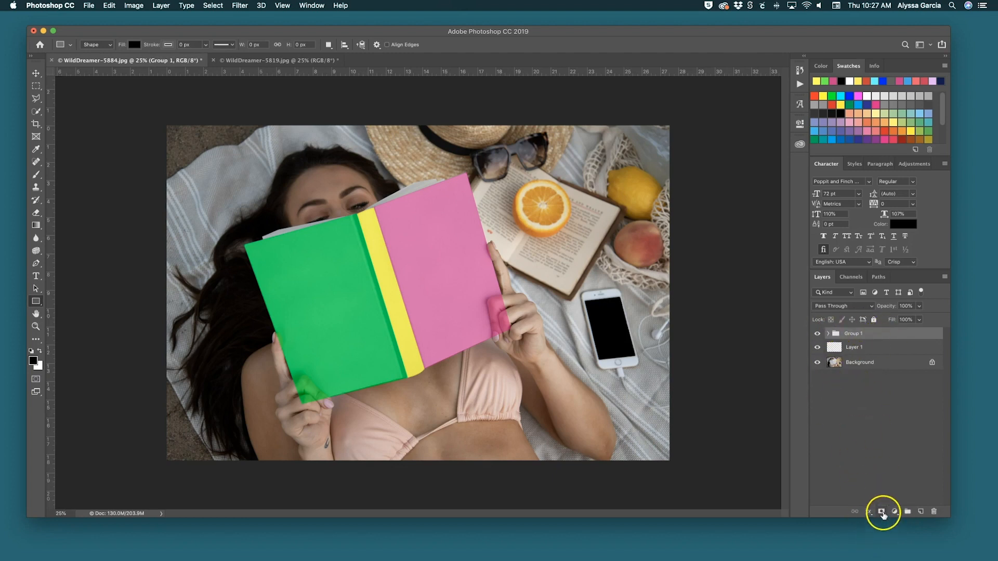
Add a layer mask to Group 1 and make the mask active for painting.
left_click(881, 512)
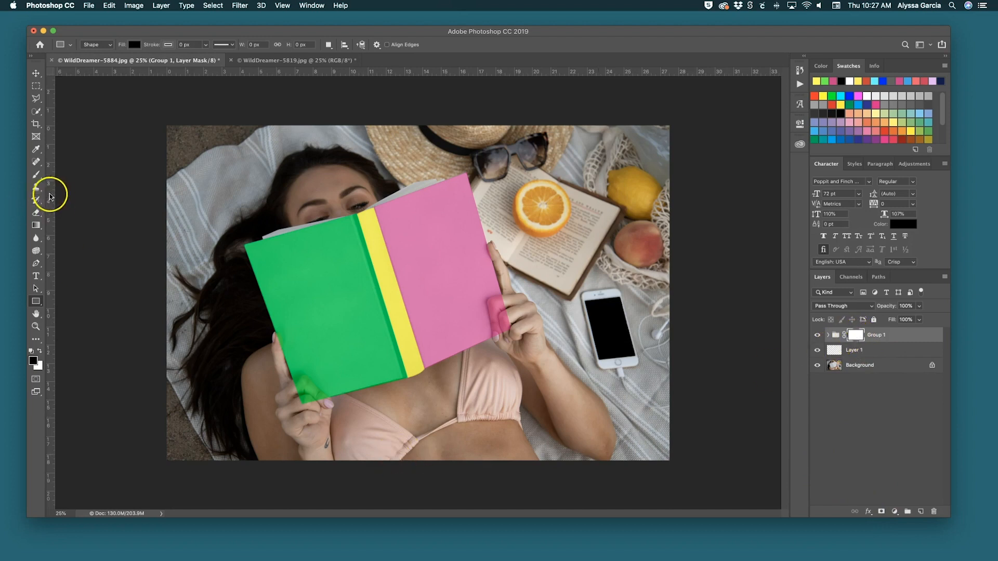
left_click(37, 175)
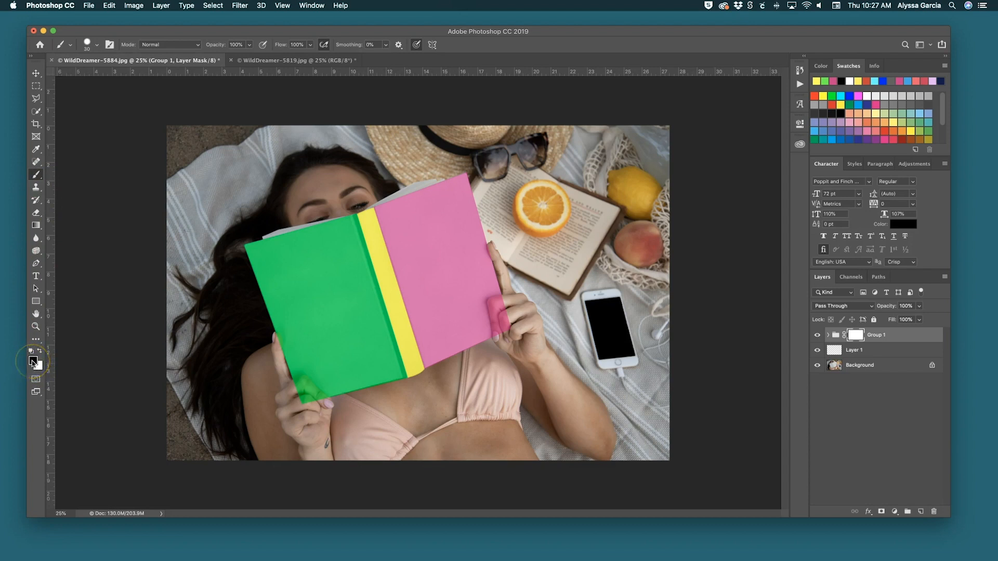
left_click(41, 213)
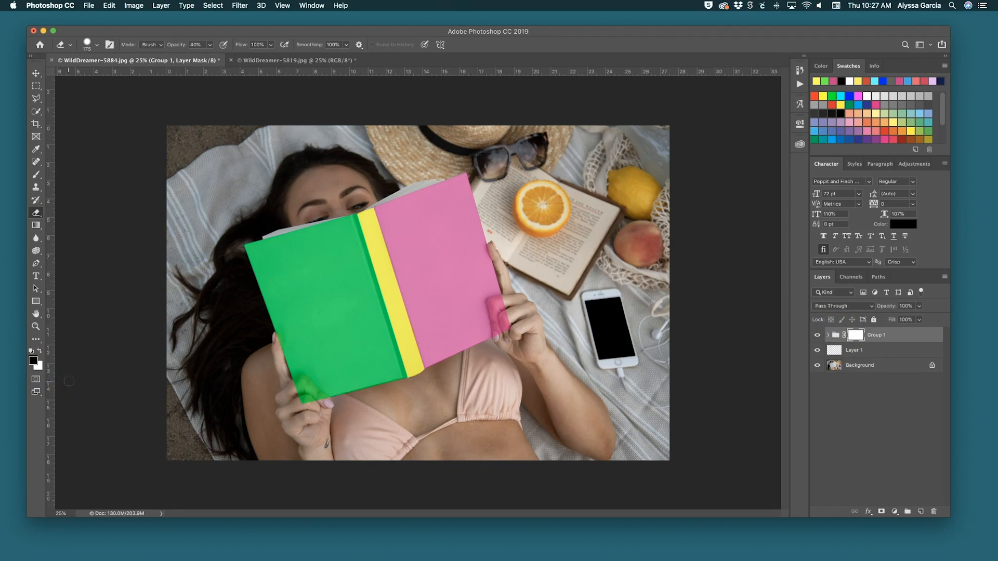
left_click(423, 400)
left_click(858, 335)
Soften the Eraser's edge and set its opacity to 100%.
left_click(98, 45)
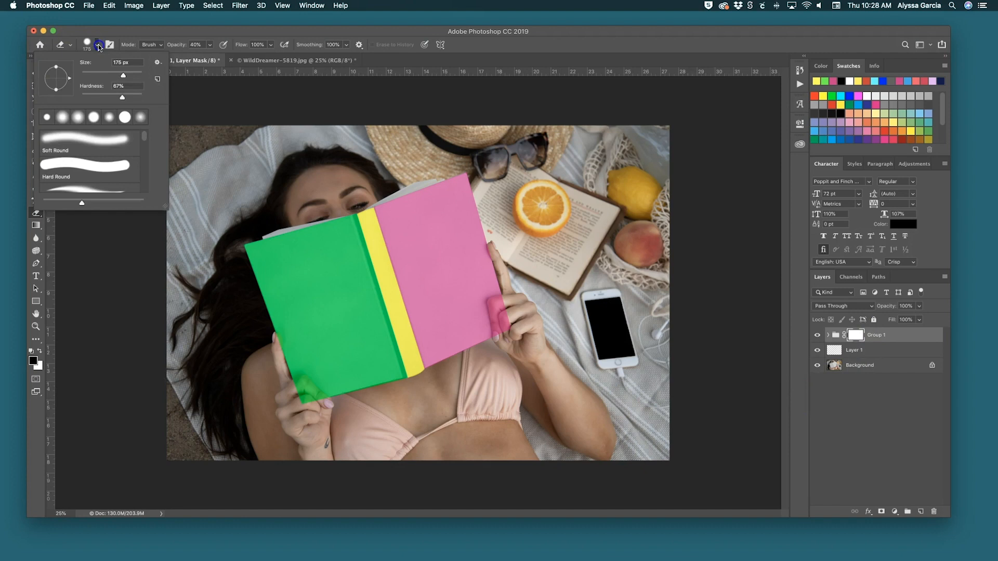
left_click(123, 97)
left_click(183, 34)
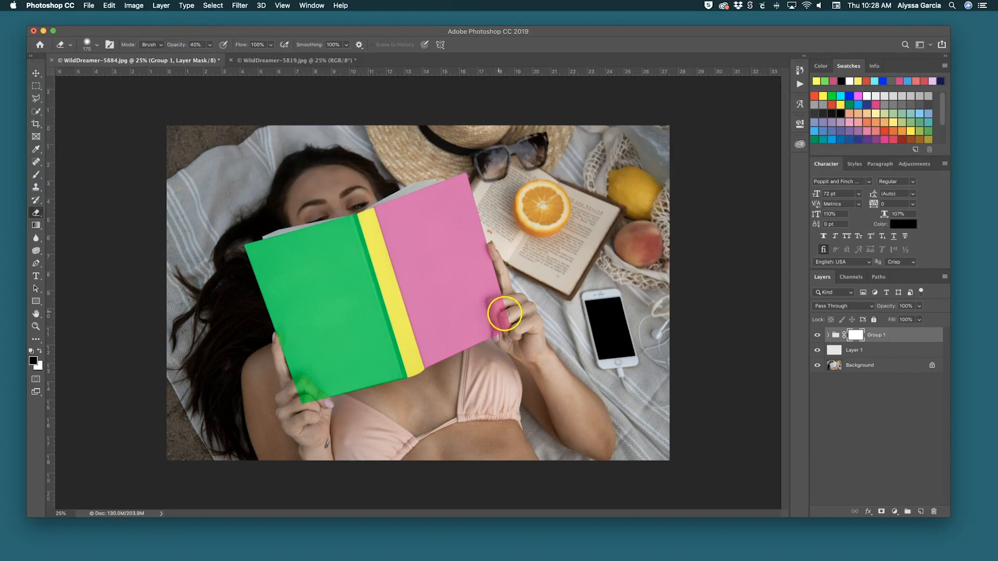
key("super+equal")
key("super+equal")
key("super+equal")
key("super+equal")
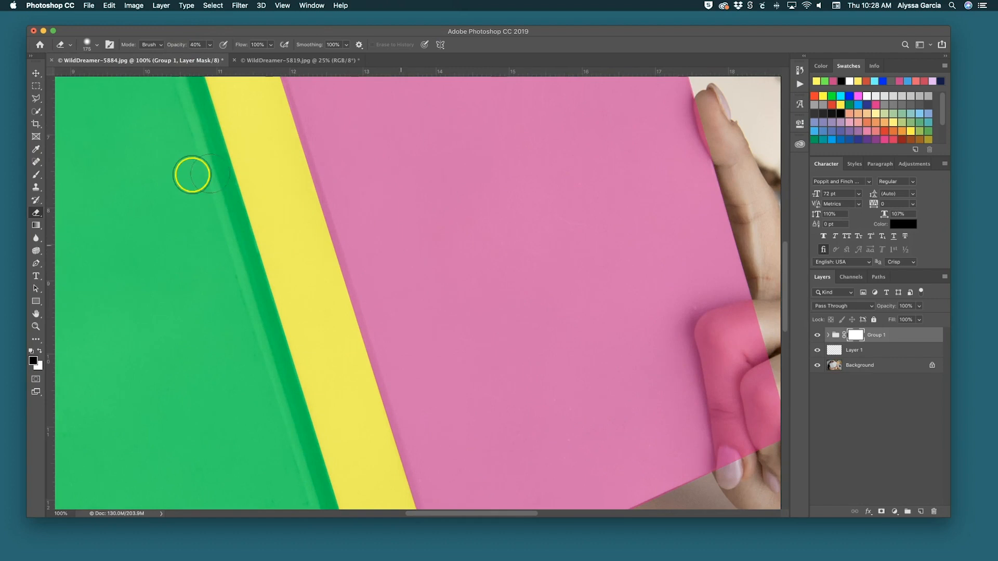
left_click(210, 45)
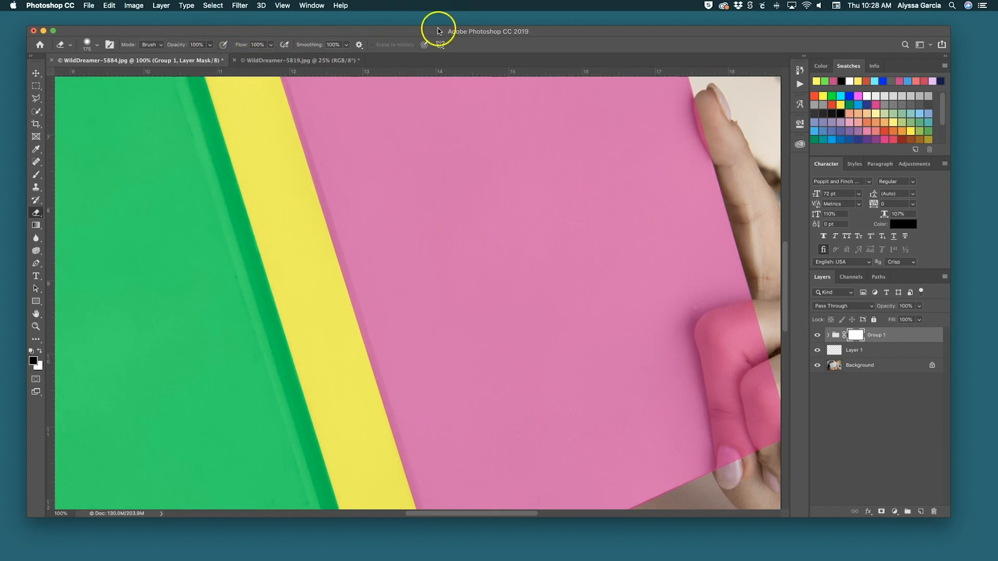
Switch to the Brush tool for working on the mask and set its hardness to 35%.
scroll(74, 362, "right", 8)
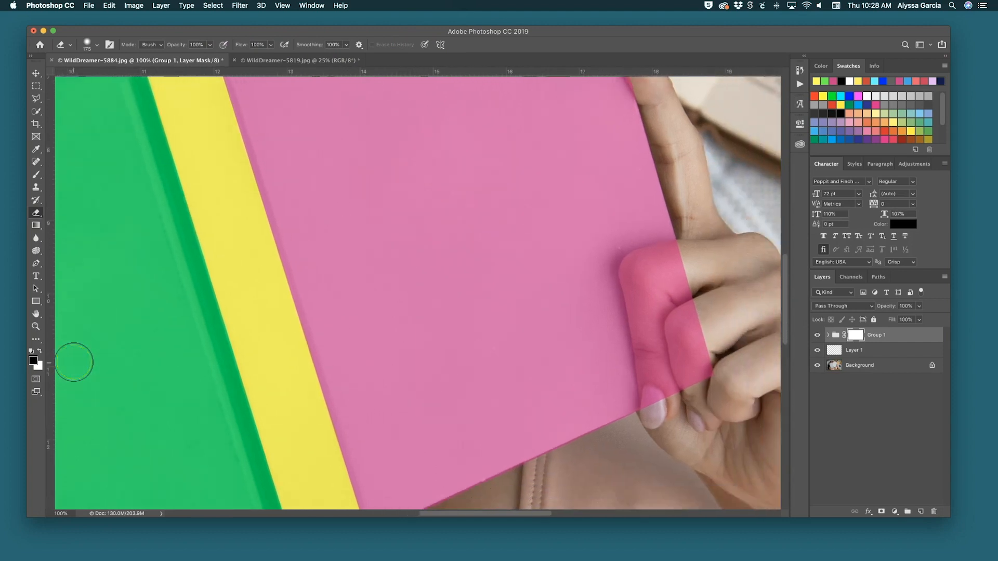
scroll(73, 362, "right", 4)
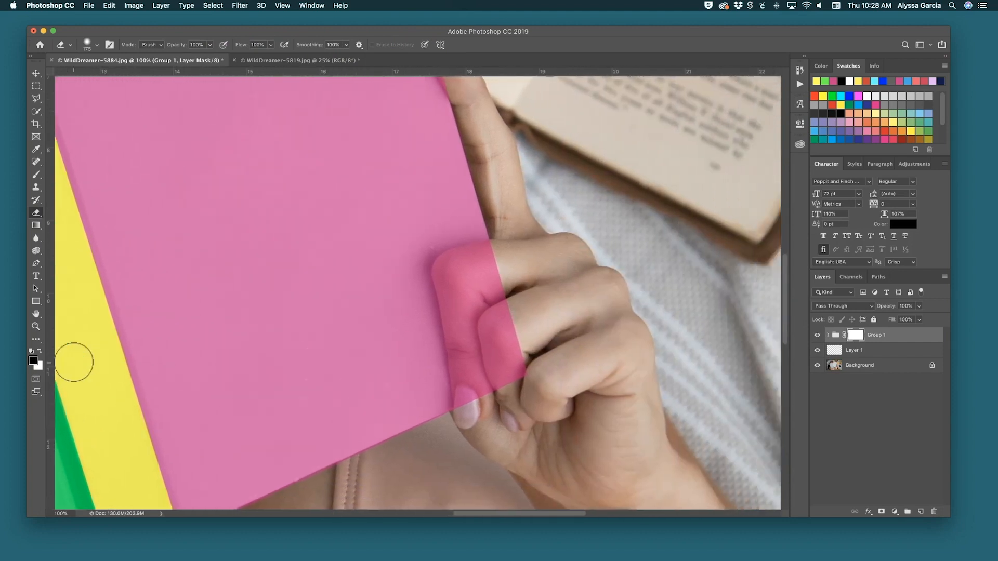
scroll(70, 359, "right", 2)
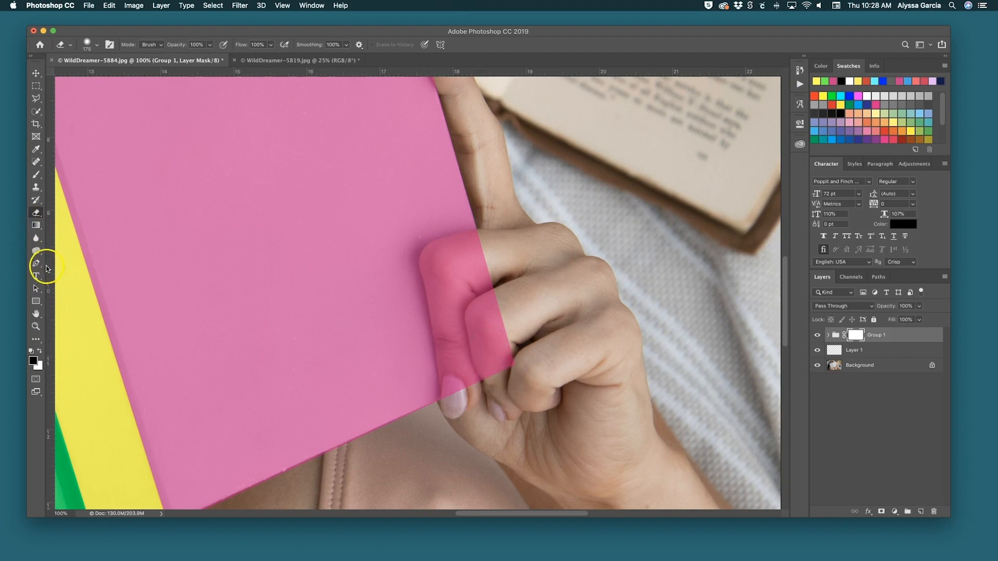
left_click(36, 174)
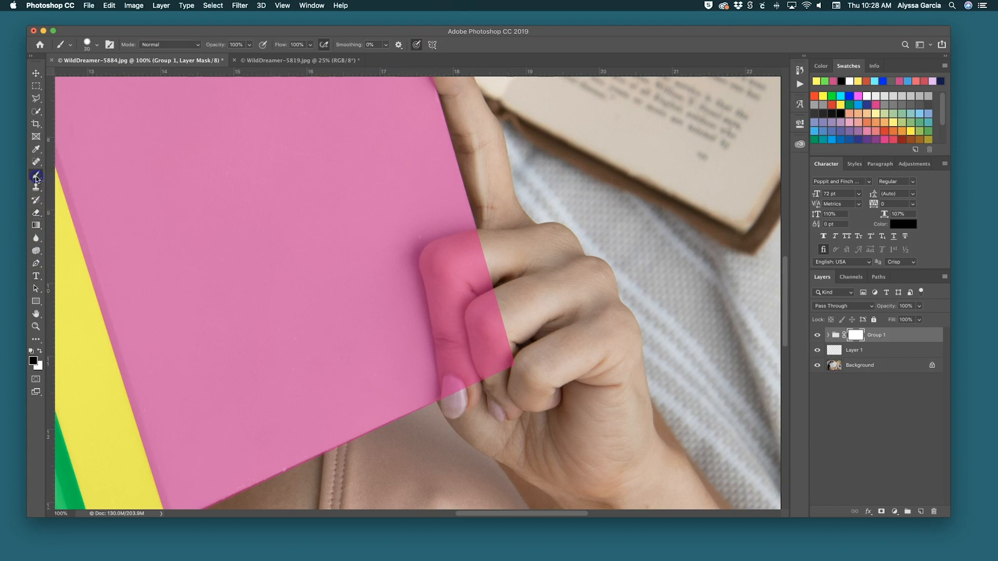
left_click(90, 48)
left_click_drag(112, 92, 102, 95)
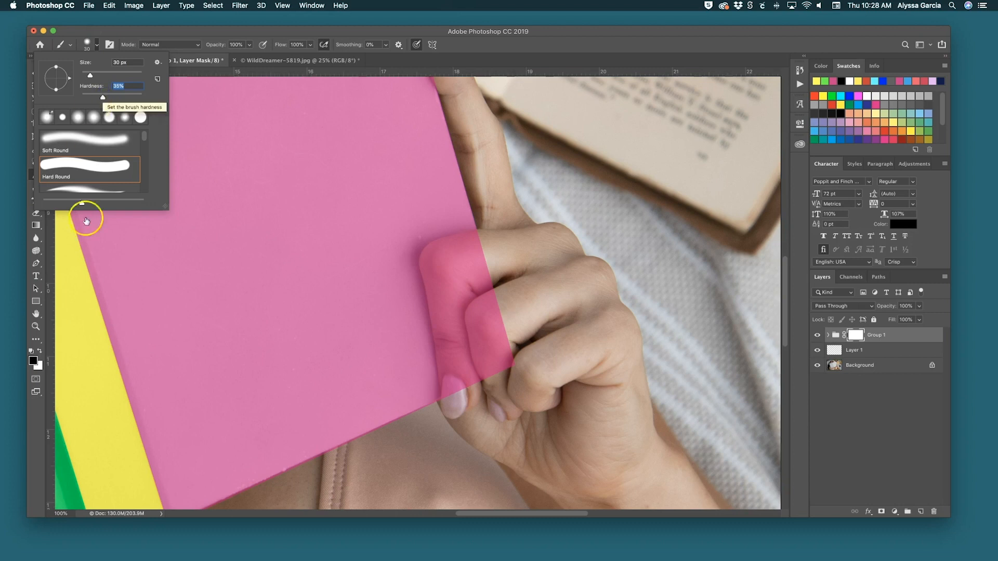
left_click(84, 255)
key("super+z")
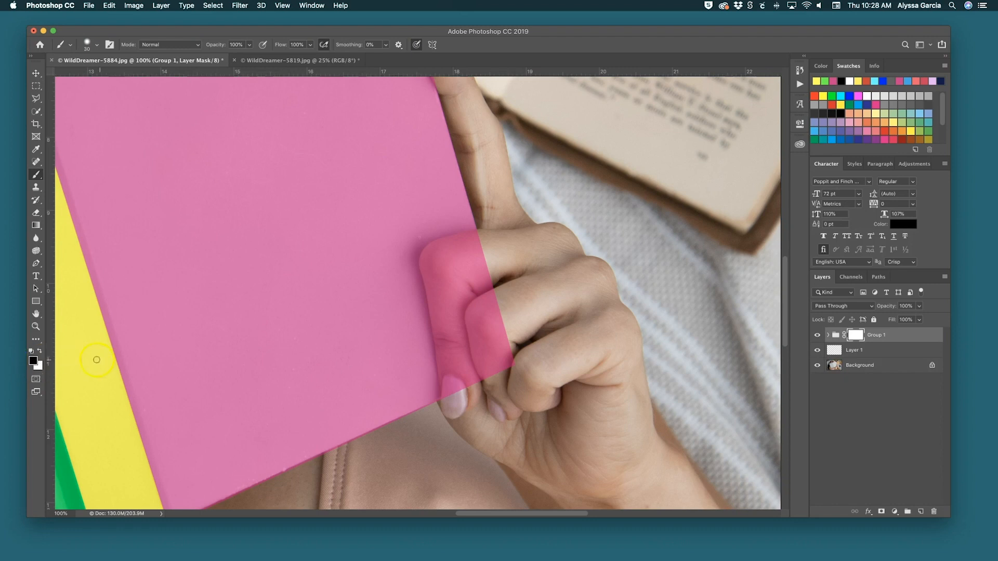
With a slightly softer black brush of 125 px, mask the pink cover off most of the curled fingers.
left_click(98, 46)
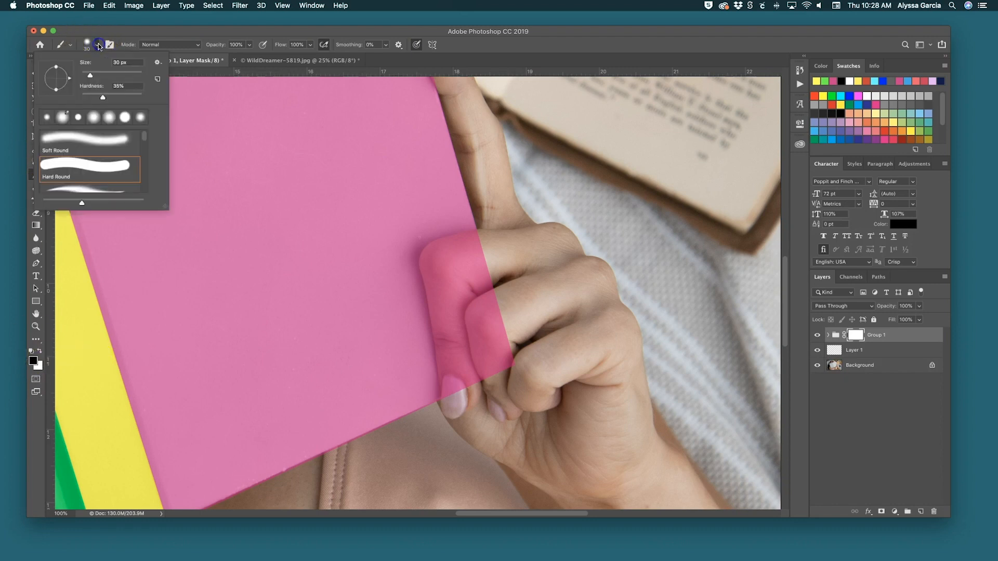
left_click_drag(103, 98, 98, 99)
left_click(164, 48)
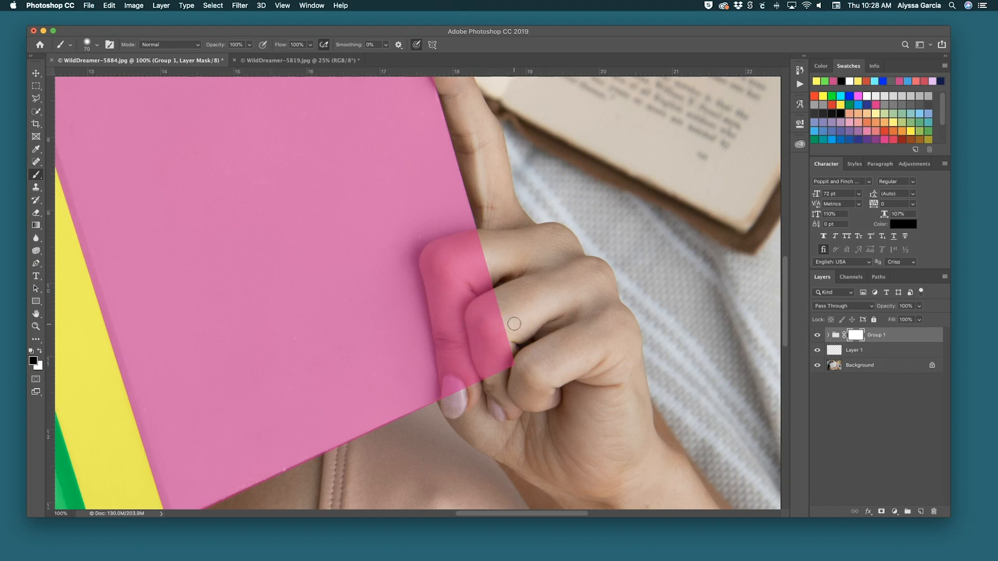
key("]")
mouse_move(514, 323)
left_mouse_down()
mouse_move(503, 389)
mouse_move(479, 248)
mouse_move(463, 274)
mouse_move(477, 380)
mouse_move(477, 289)
mouse_move(476, 337)
mouse_move(461, 274)
mouse_move(451, 274)
mouse_move(480, 248)
left_mouse_up()
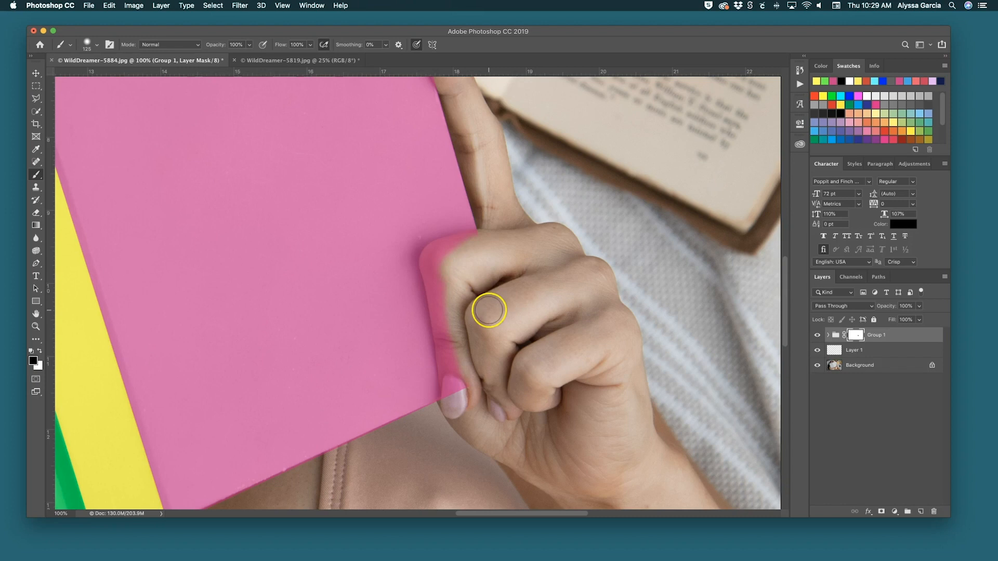
Reduce the brush to 40 px and mask the pink off part of the fingernail and the finger's edge just above it.
scroll(488, 310, "down", 1)
scroll(488, 310, "right", 1)
key("super+equal")
key("super+equal")
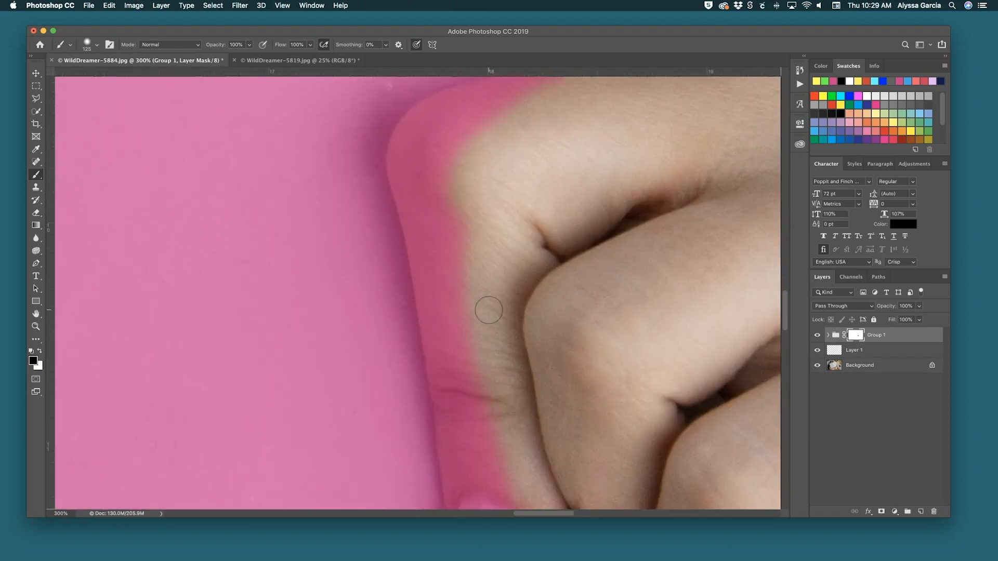
scroll(489, 310, "down", 5)
key("bracketleft")
key("bracketleft")
key("bracketleft")
key("bracketleft")
mouse_move(488, 311)
left_mouse_down()
mouse_move(468, 403)
mouse_move(452, 403)
mouse_move(463, 396)
left_mouse_up()
left_click_drag(467, 354, 467, 350)
left_click(465, 366)
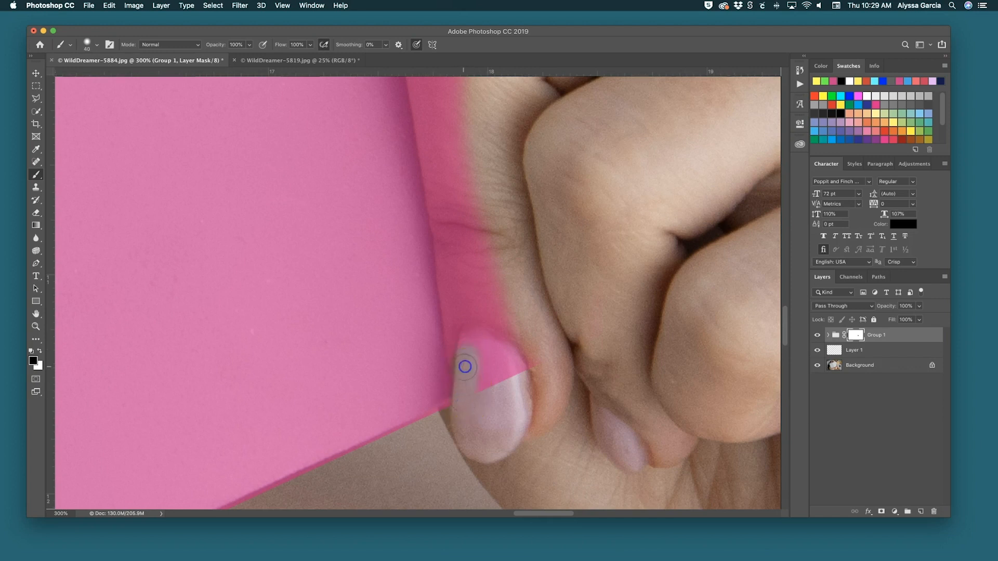
left_click_drag(450, 290, 466, 330)
mouse_move(456, 274)
left_mouse_down()
mouse_move(461, 364)
mouse_move(456, 334)
left_mouse_up()
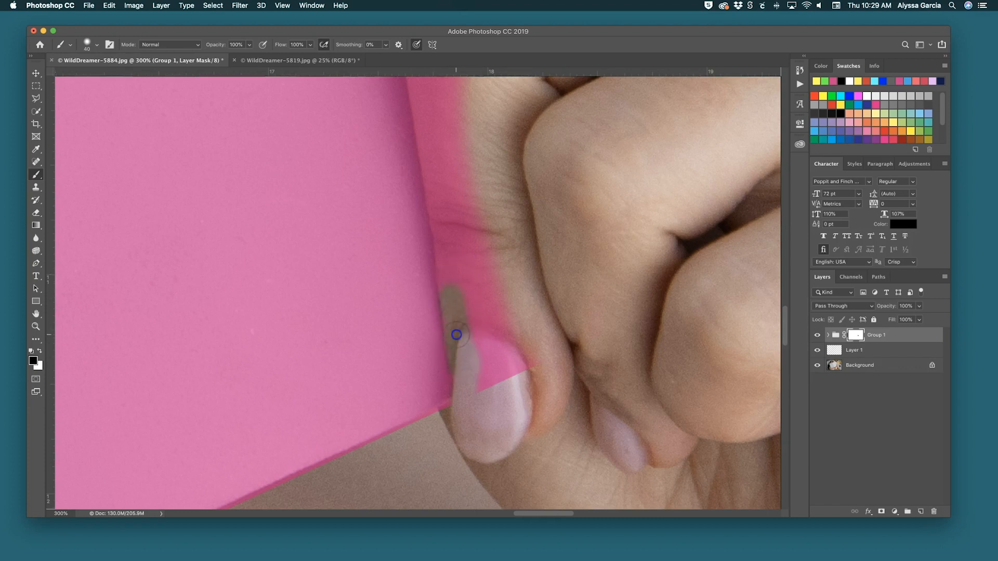
Mask the pink along the curled finger's outer edge, from above the nail up around the bent knuckle.
scroll(456, 334, "up", 2)
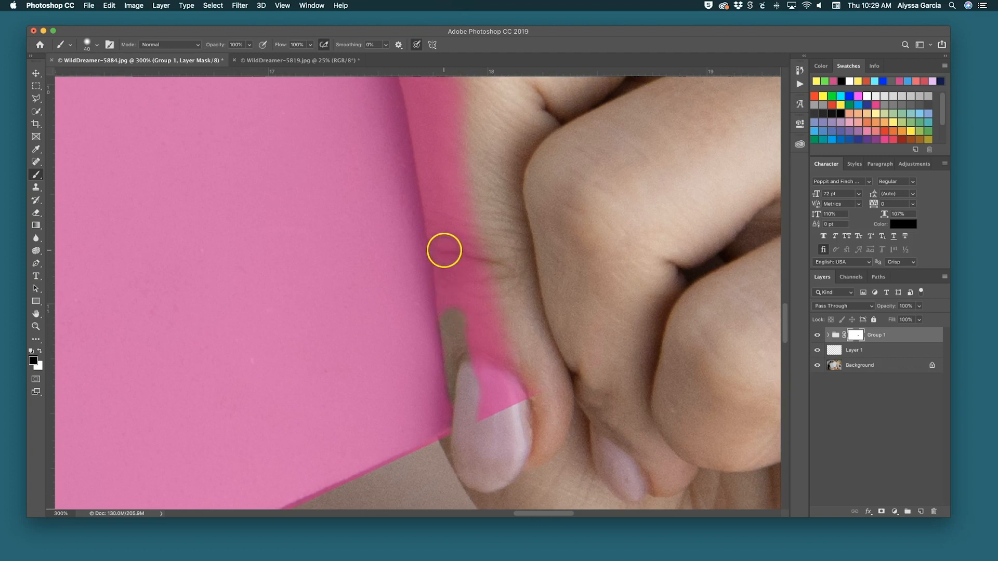
scroll(456, 265, "up", 1)
left_click(441, 260)
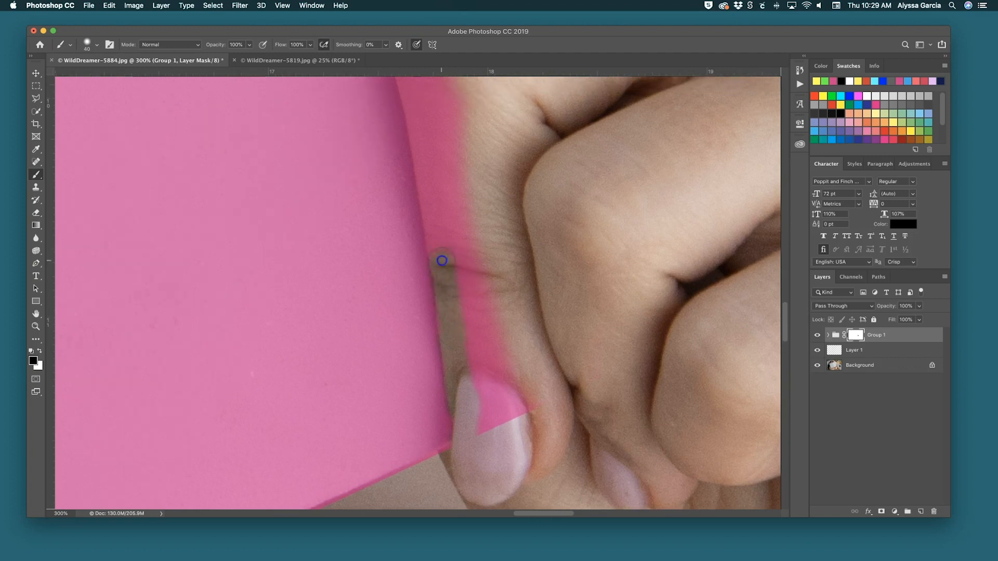
left_click(431, 192)
scroll(430, 190, "up", 5)
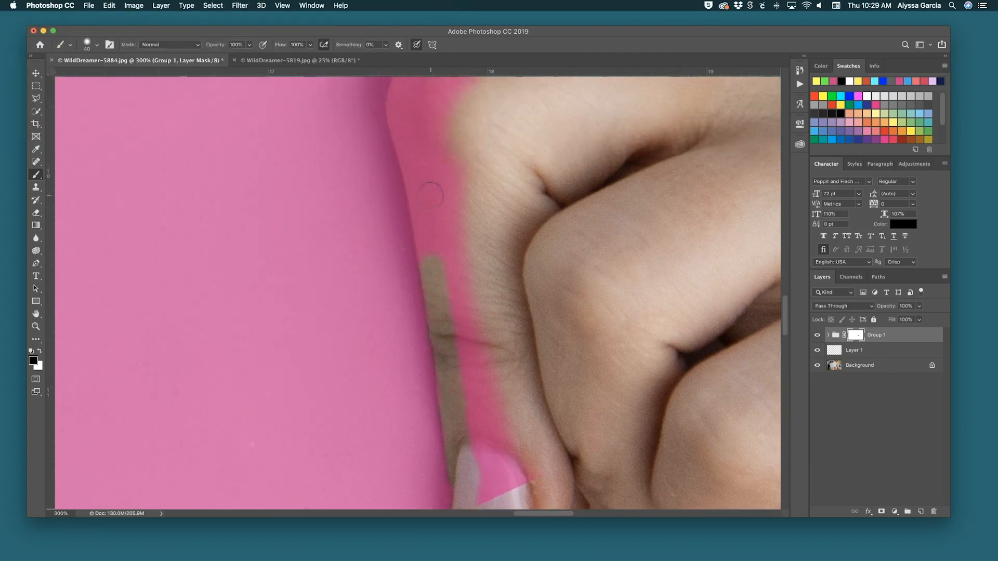
left_click(416, 182, "shift")
scroll(426, 203, "up", 3)
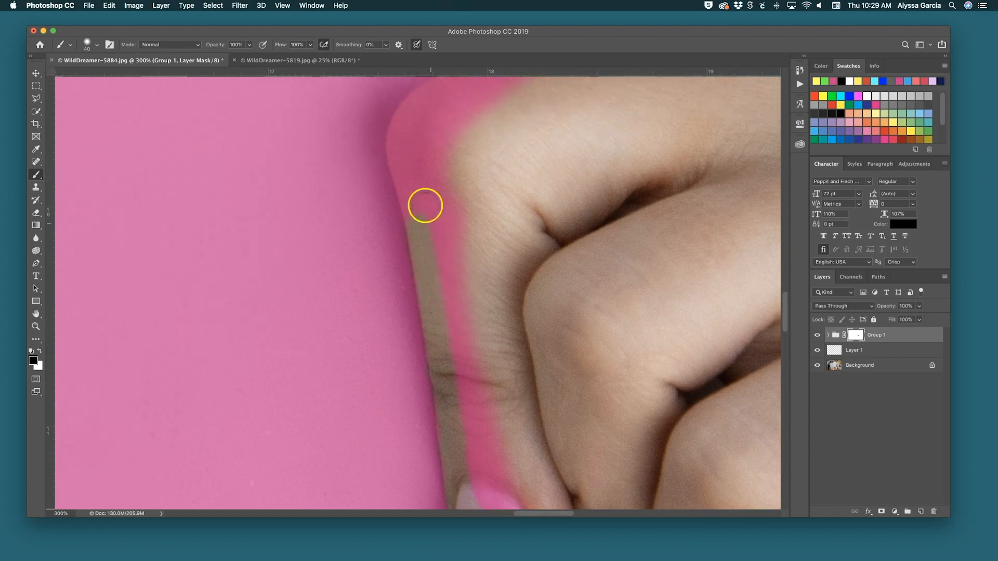
left_click(407, 178, "shift")
scroll(406, 180, "up", 3)
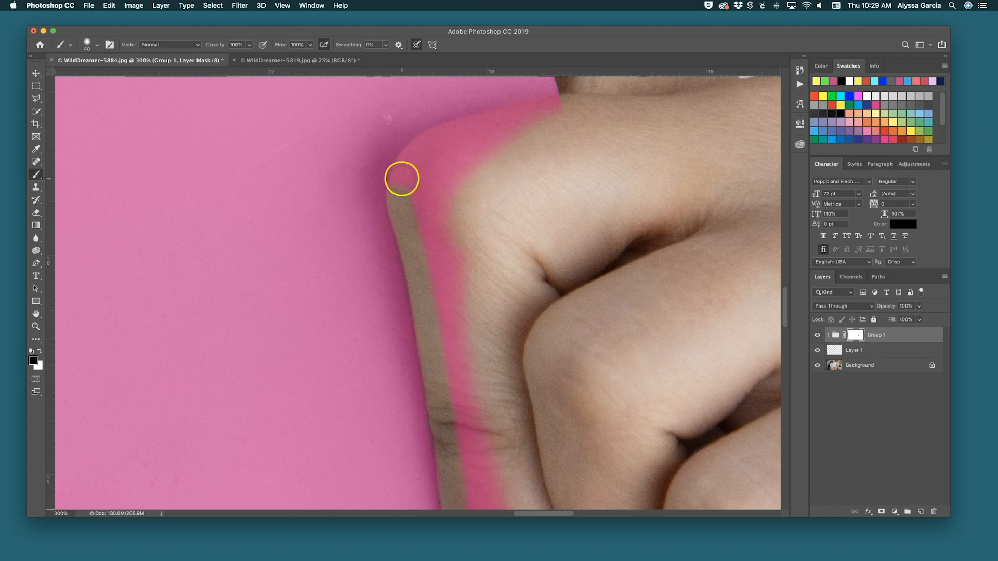
left_click(411, 162, "shift")
left_click_drag(422, 155, 405, 185)
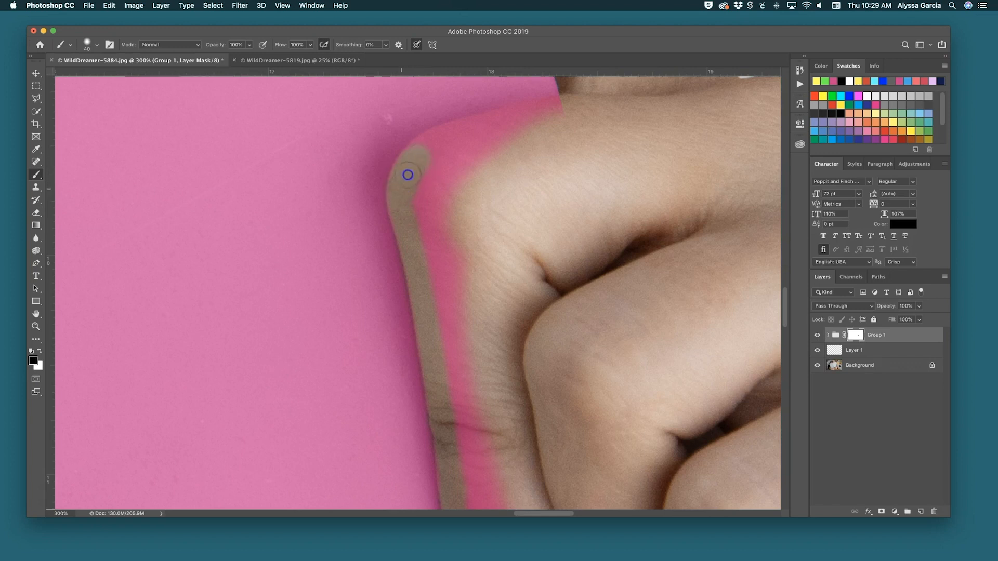
Mask out the pink along the top of the knuckle and across the upper part of the curled finger.
scroll(422, 155, "up", 3)
left_click(422, 196)
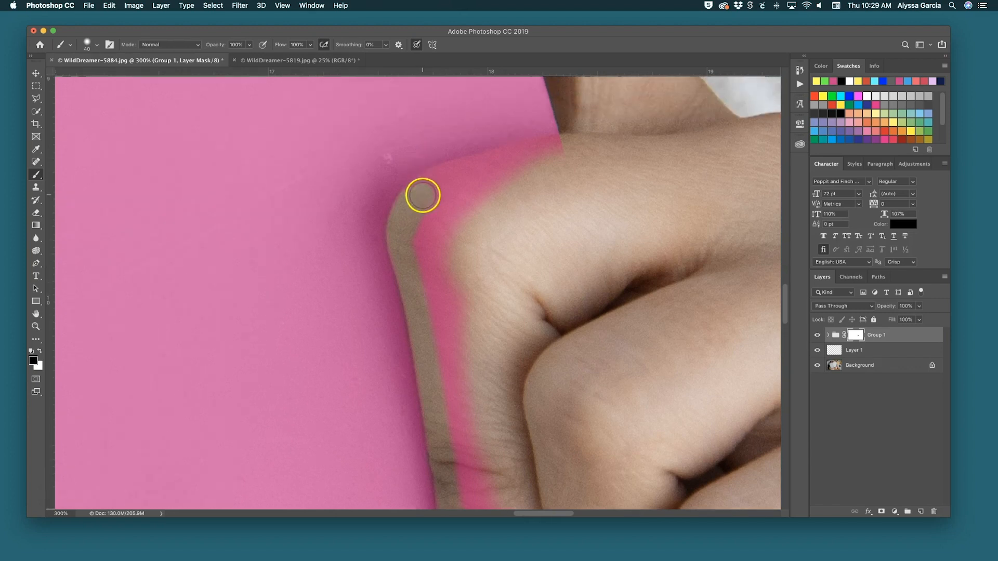
left_click_drag(429, 183, 568, 146)
mouse_move(423, 215)
left_mouse_down()
mouse_move(528, 178)
mouse_move(441, 216)
mouse_move(424, 244)
mouse_move(425, 230)
mouse_move(475, 225)
mouse_move(466, 294)
left_mouse_up()
left_click_drag(428, 251, 450, 336)
scroll(450, 336, "down", 2)
mouse_move(443, 275)
left_mouse_down()
mouse_move(460, 360)
mouse_move(449, 258)
mouse_move(445, 305)
left_mouse_up()
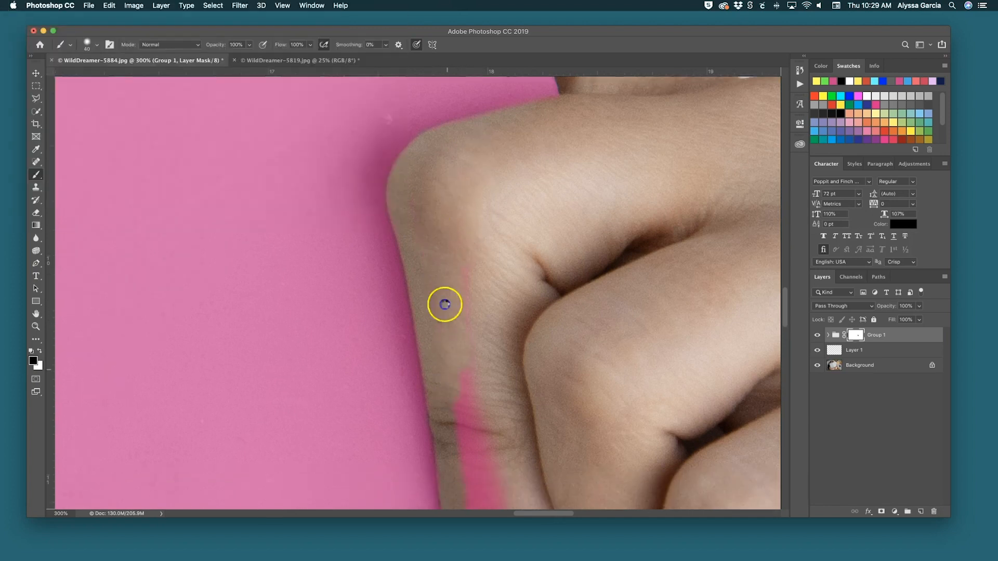
Clear the remaining pink from the lower part of the curled finger and its nail.
scroll(457, 443, "down", 3)
mouse_move(469, 240)
left_mouse_down()
mouse_move(501, 410)
mouse_move(472, 345)
left_mouse_up()
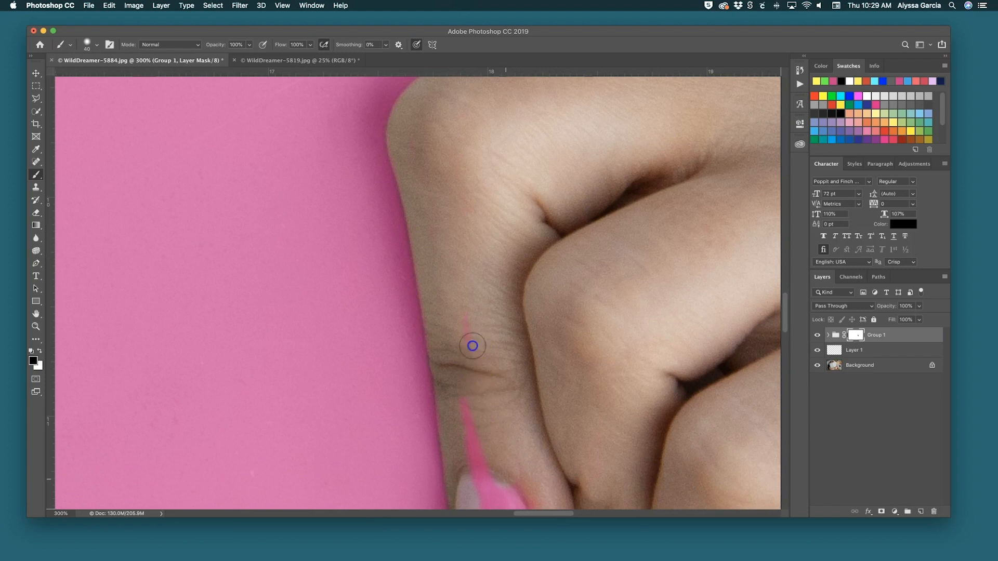
scroll(492, 446, "down", 5)
mouse_move(468, 244)
left_mouse_down()
mouse_move(497, 420)
mouse_move(485, 442)
mouse_move(465, 301)
left_mouse_up()
mouse_move(528, 443)
left_mouse_down()
mouse_move(522, 391)
mouse_move(537, 352)
left_mouse_up()
left_click(651, 427)
scroll(639, 352, "up", 5)
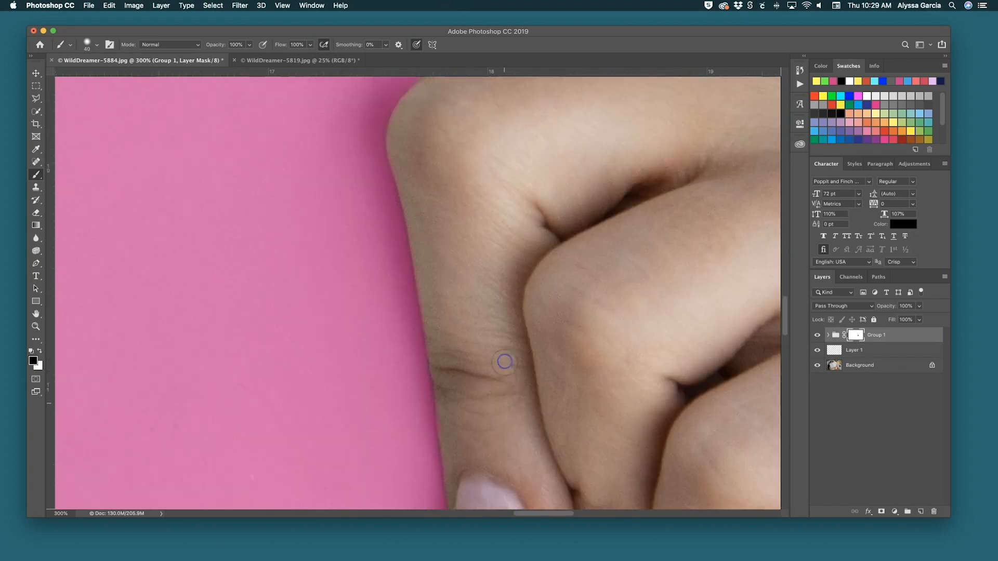
Mask out the sliver of pink overlapping the extended fingertip at the cover's outer edge.
scroll(504, 361, "up", 15)
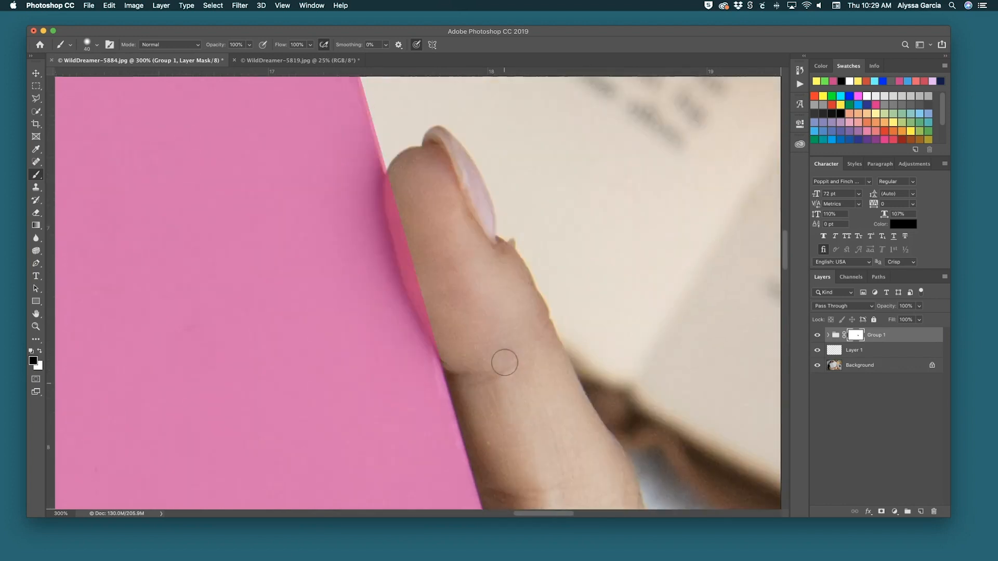
scroll(504, 362, "up", 1)
left_click(397, 201)
left_click_drag(399, 220, 421, 314)
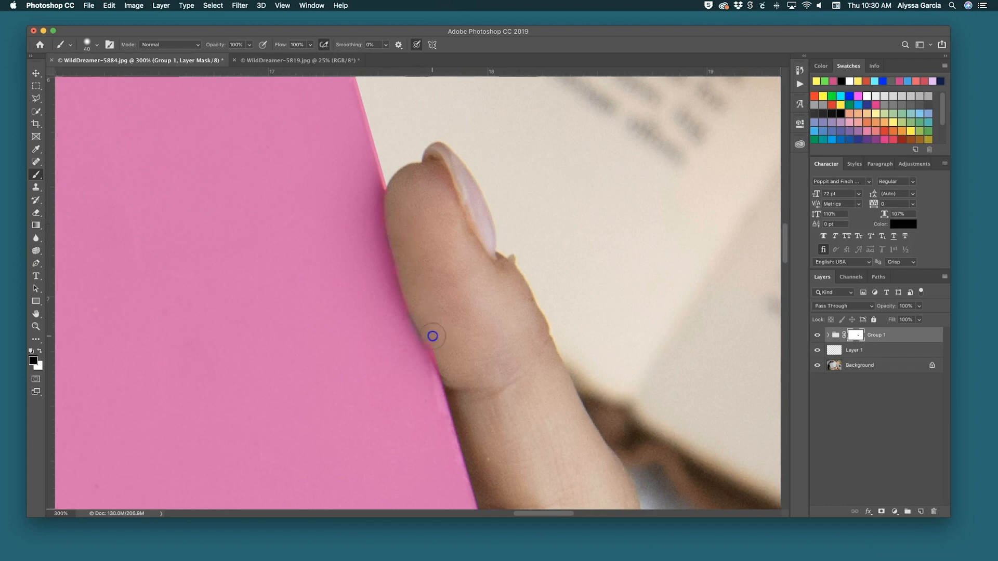
Refine the group mask along the extended finger's inner edge, swapping between black and white paint to adjust the pink overlap.
left_click(448, 366)
mouse_move(443, 314)
left_mouse_down()
mouse_move(430, 301)
mouse_move(398, 314)
mouse_move(418, 359)
mouse_move(406, 340)
left_mouse_up()
key("x")
mouse_move(411, 210)
left_mouse_down()
mouse_move(407, 191)
mouse_move(398, 197)
left_mouse_up()
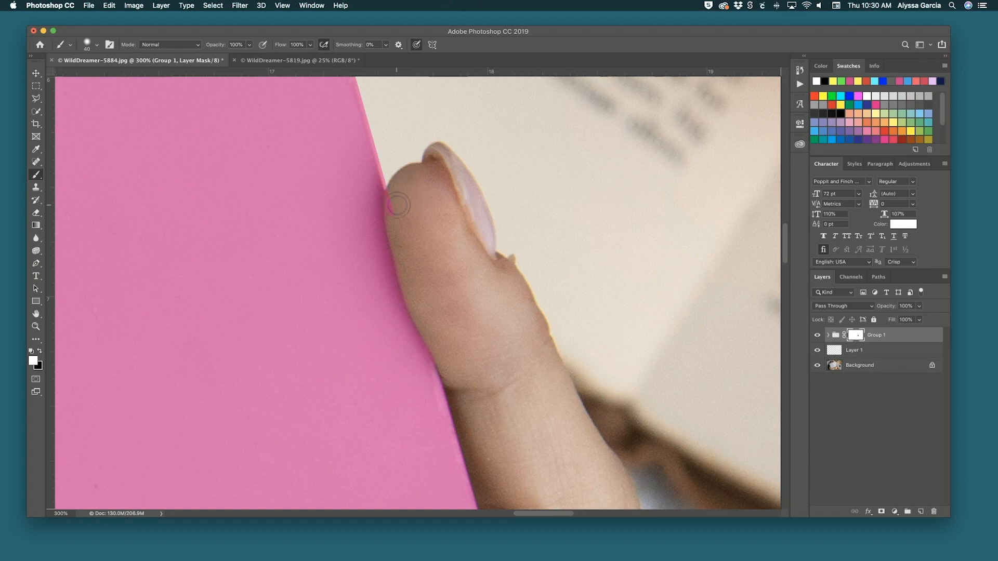
key("x")
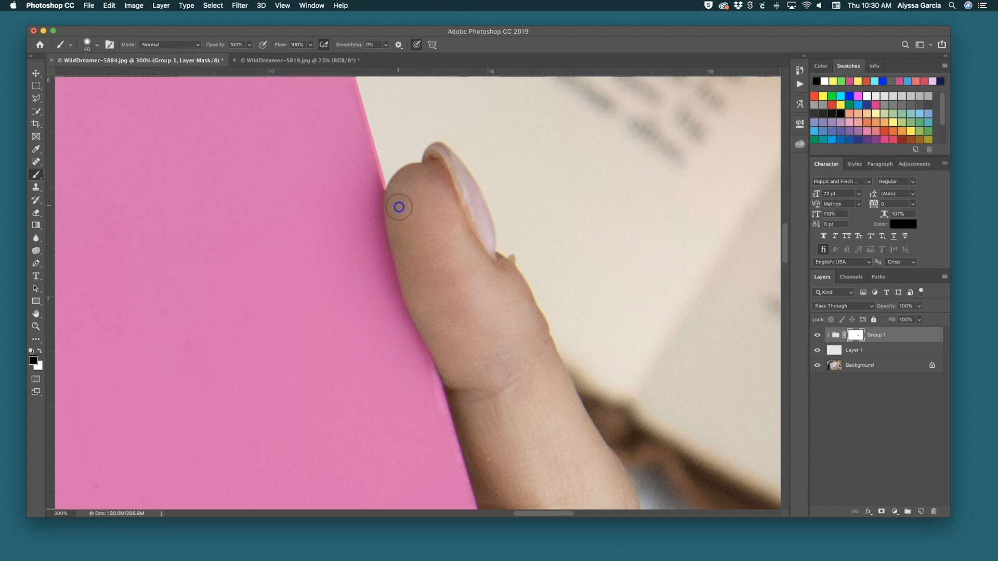
Paint a short black streak through the pink beside the fingertip and restore it with white.
scroll(405, 225, "left", 5)
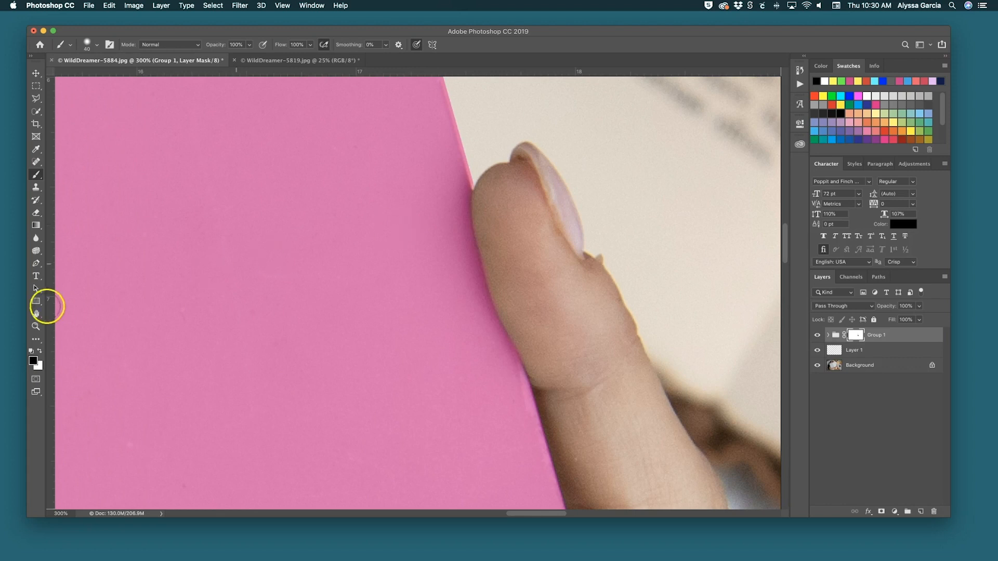
key("x")
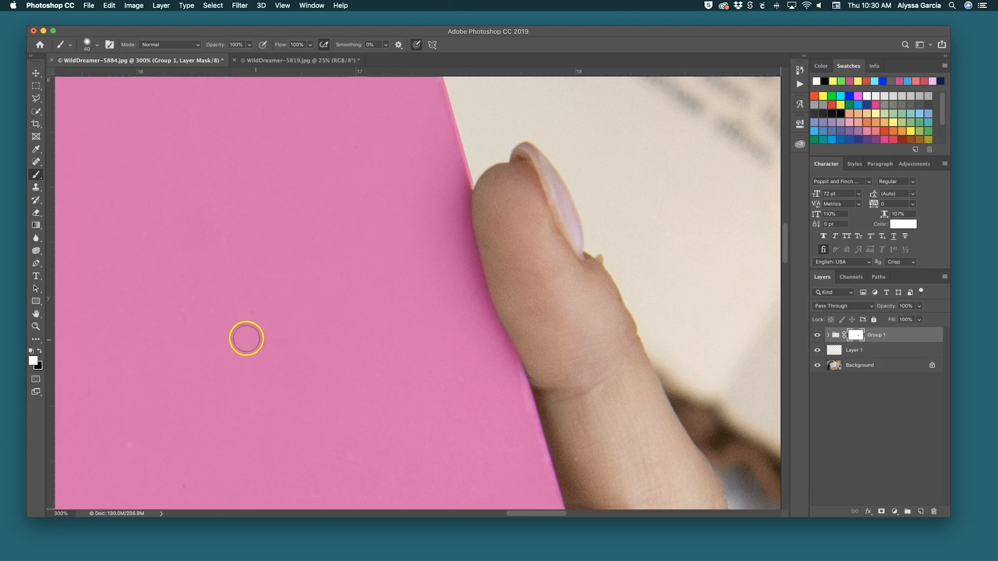
left_click(474, 193)
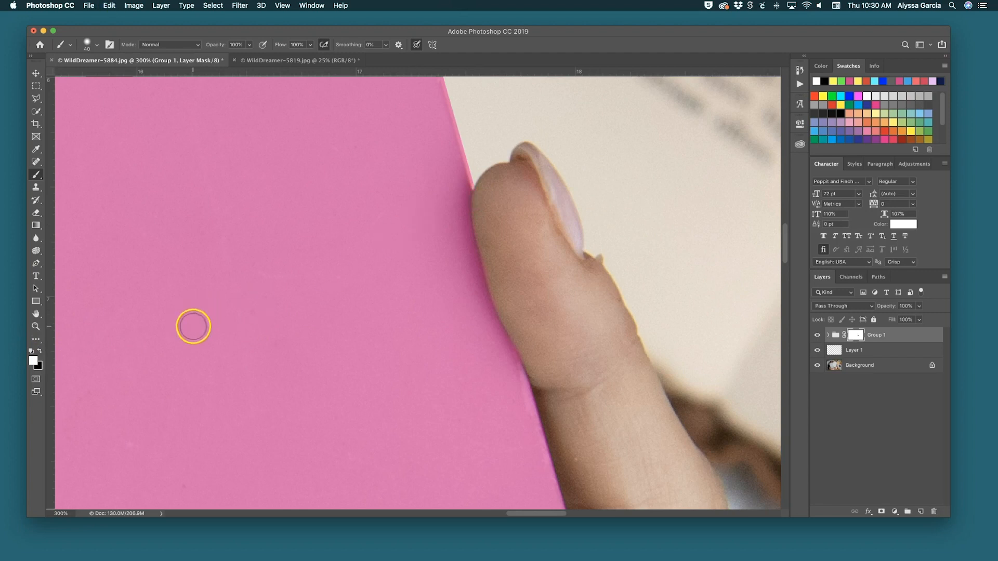
key("x")
left_click_drag(425, 248, 471, 226)
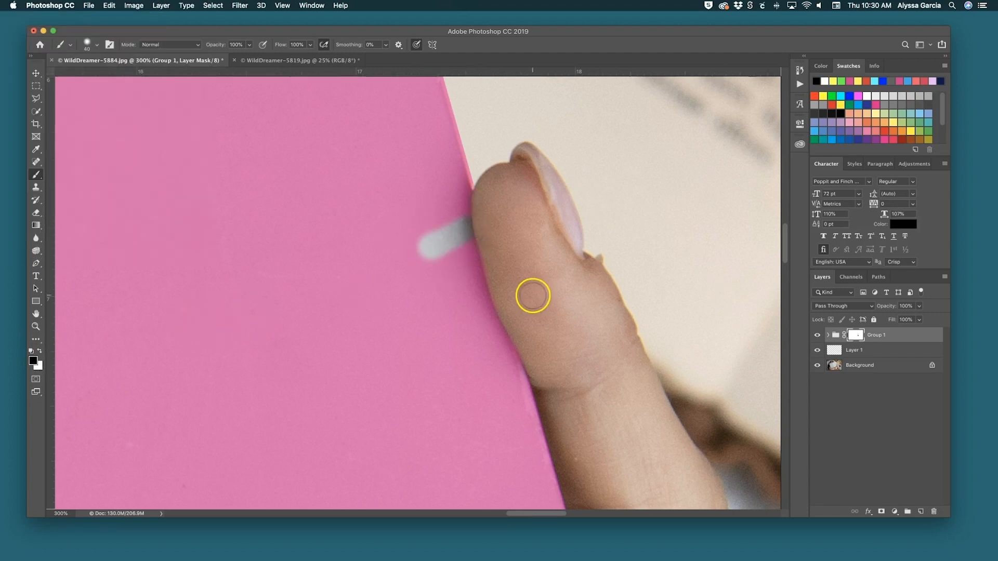
key("x")
mouse_move(417, 258)
left_mouse_down()
mouse_move(407, 237)
mouse_move(422, 271)
mouse_move(432, 266)
mouse_move(434, 225)
mouse_move(456, 216)
left_mouse_up()
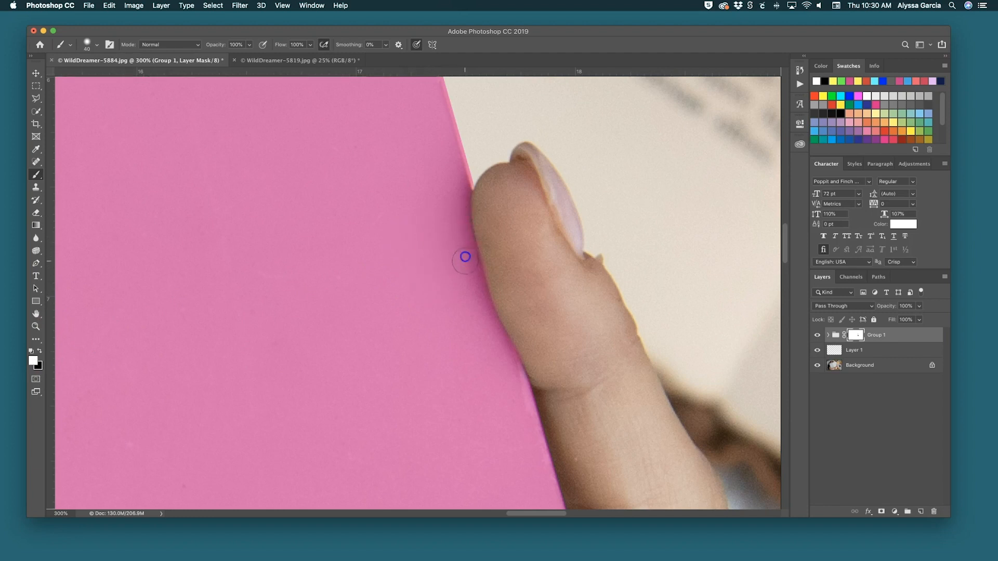
key("x")
left_click(488, 245)
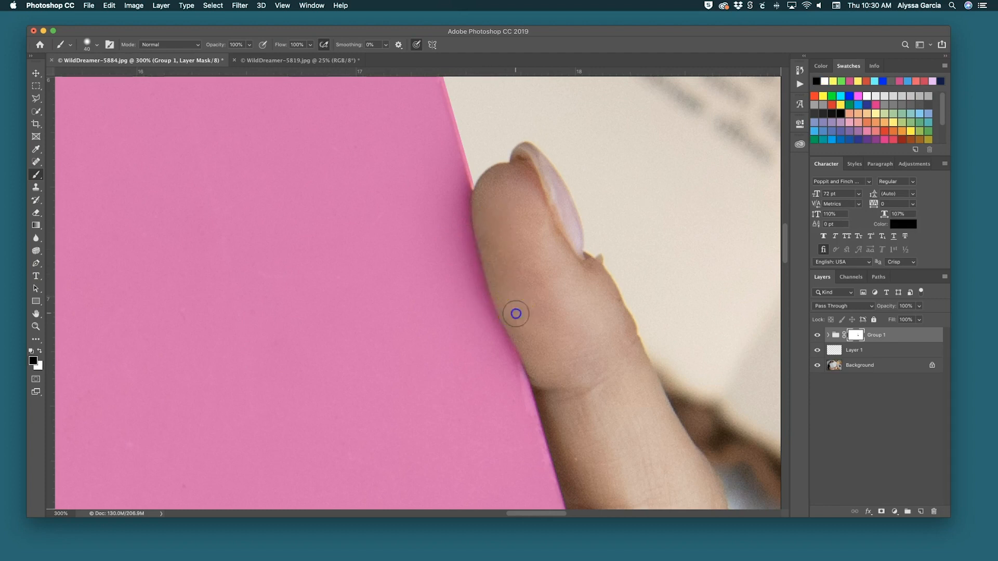
Lower the opacity of the Back Cover smart object inside Group 1 to 23%.
scroll(530, 341, "left", 5)
scroll(522, 340, "left", 20)
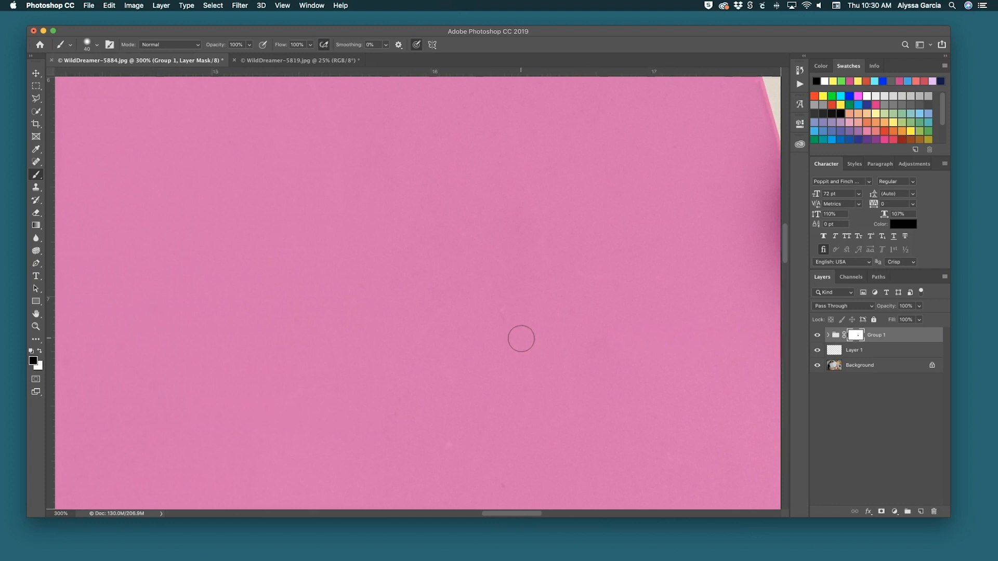
scroll(522, 338, "left", 15)
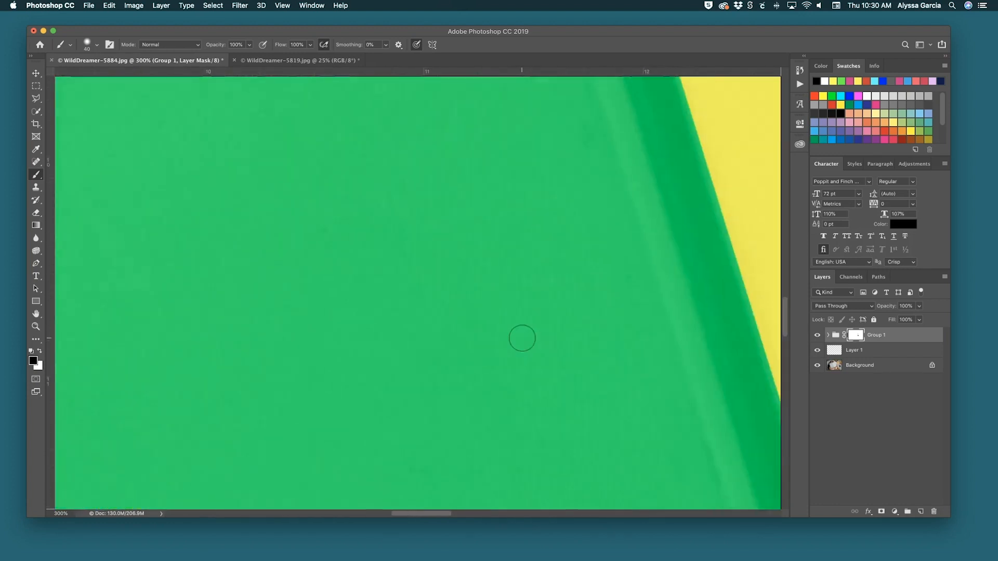
scroll(520, 338, "down", 20)
scroll(519, 338, "left", 15)
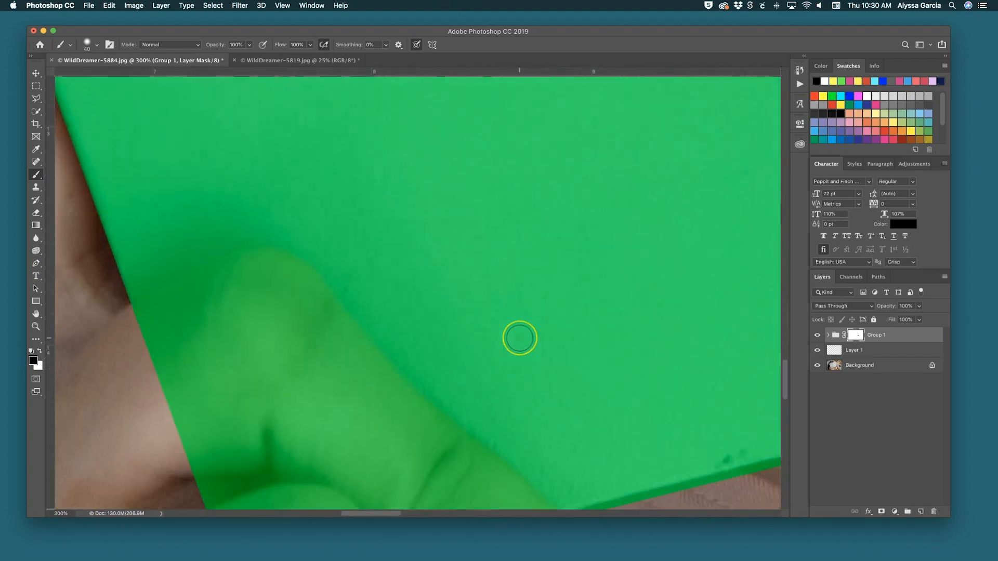
scroll(519, 339, "down", 15)
scroll(519, 338, "left", 5)
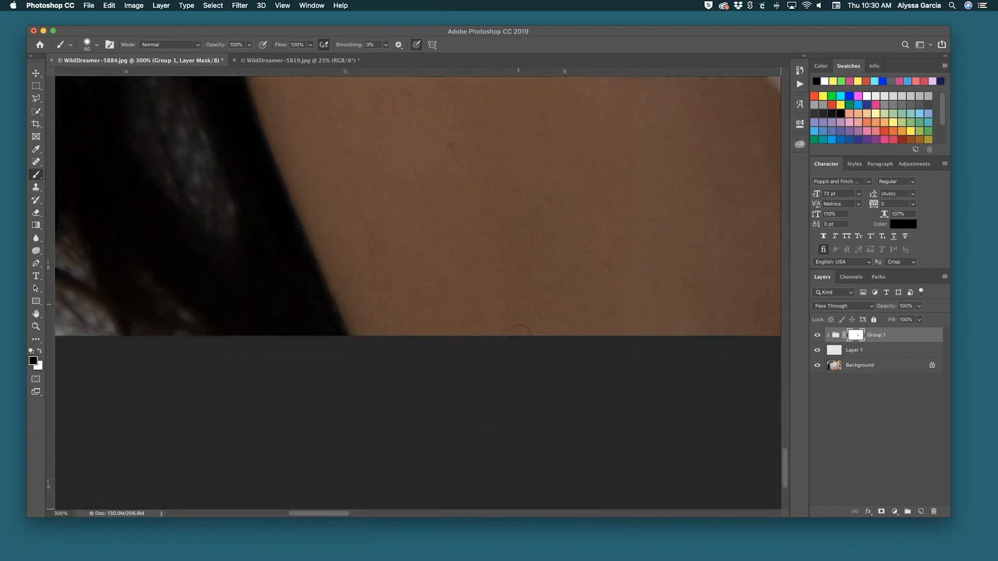
scroll(518, 338, "up", 8)
scroll(518, 338, "up", 10)
scroll(519, 338, "right", 15)
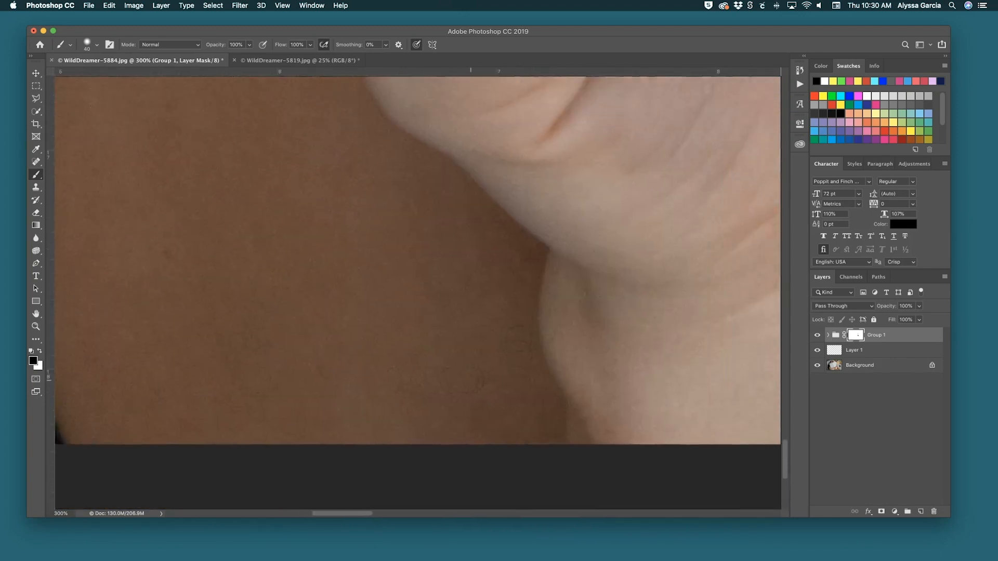
scroll(518, 338, "right", 8)
scroll(519, 339, "up", 5)
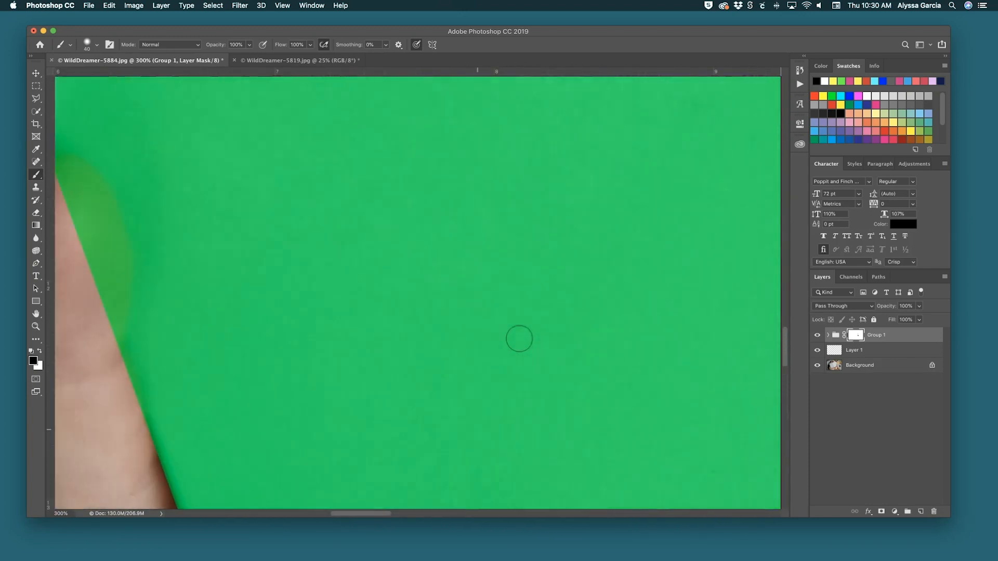
scroll(519, 338, "down", 10)
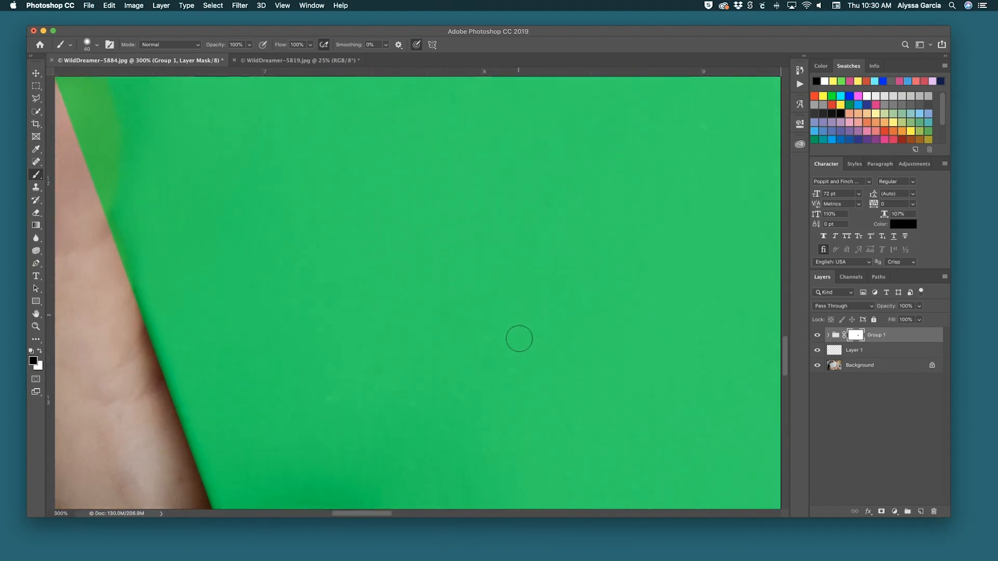
scroll(519, 339, "down", 3)
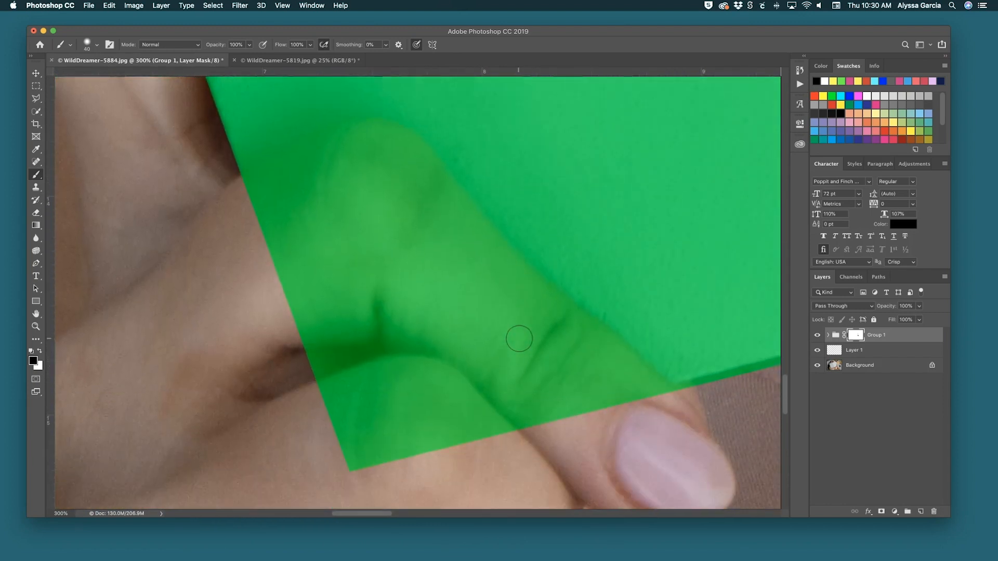
left_click(828, 335)
left_click(865, 365)
left_click_drag(886, 304, 875, 308)
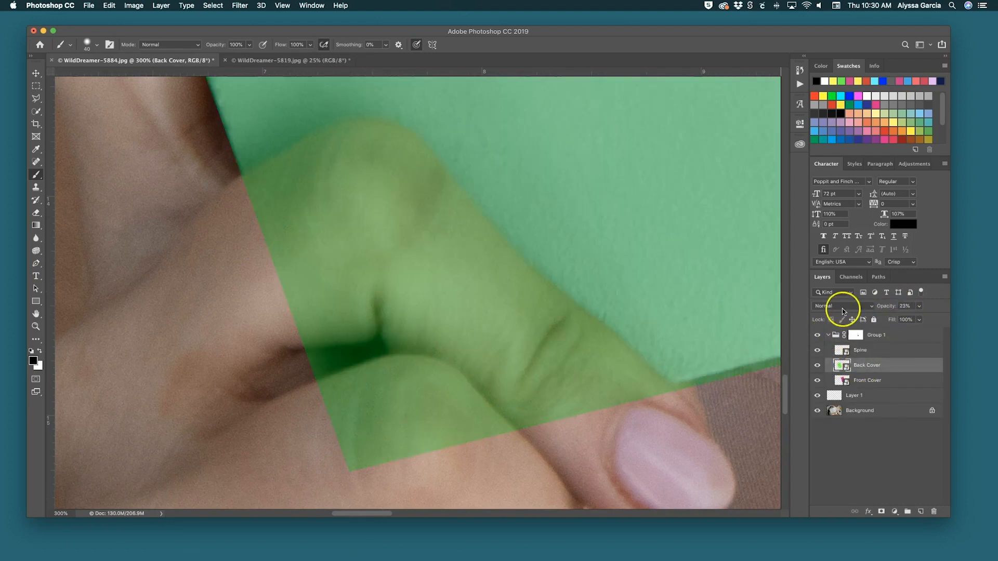
left_click(830, 333)
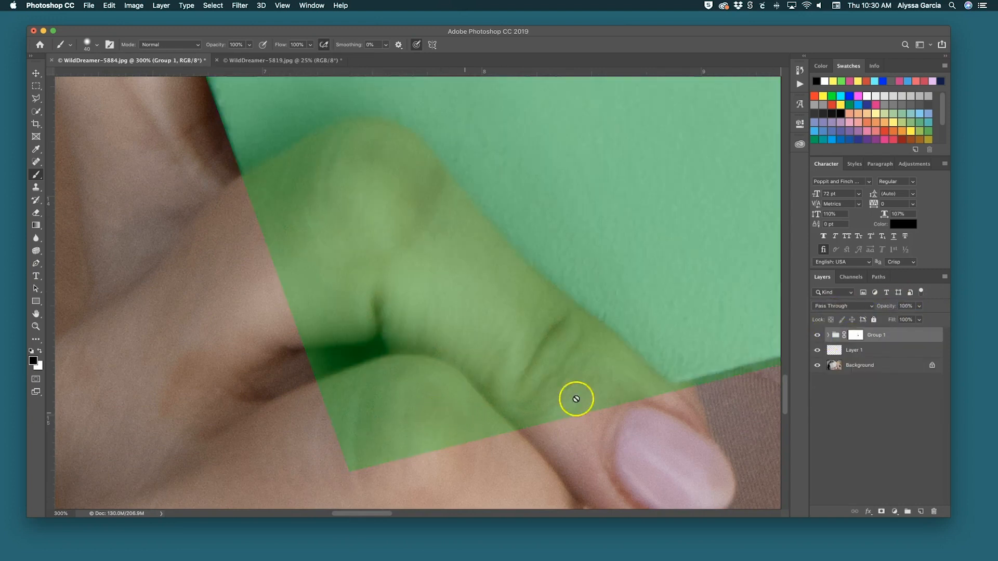
On Group 1's mask, enlarge the black brush to about 175 px and paint the green off the lower hand and the bent finger's middle.
left_click(849, 336)
mouse_move(296, 407)
left_mouse_down()
mouse_move(381, 455)
mouse_move(290, 407)
mouse_move(320, 445)
mouse_move(419, 493)
left_mouse_up()
left_click(396, 439)
key("bracketright")
key("bracketright")
key("bracketright")
key("bracketright")
key("bracketright")
key("bracketright")
key("bracketright")
key("bracketright")
key("bracketright")
mouse_move(289, 264)
left_mouse_down()
mouse_move(406, 251)
mouse_move(504, 362)
mouse_move(409, 379)
mouse_move(298, 372)
mouse_move(363, 401)
left_mouse_up()
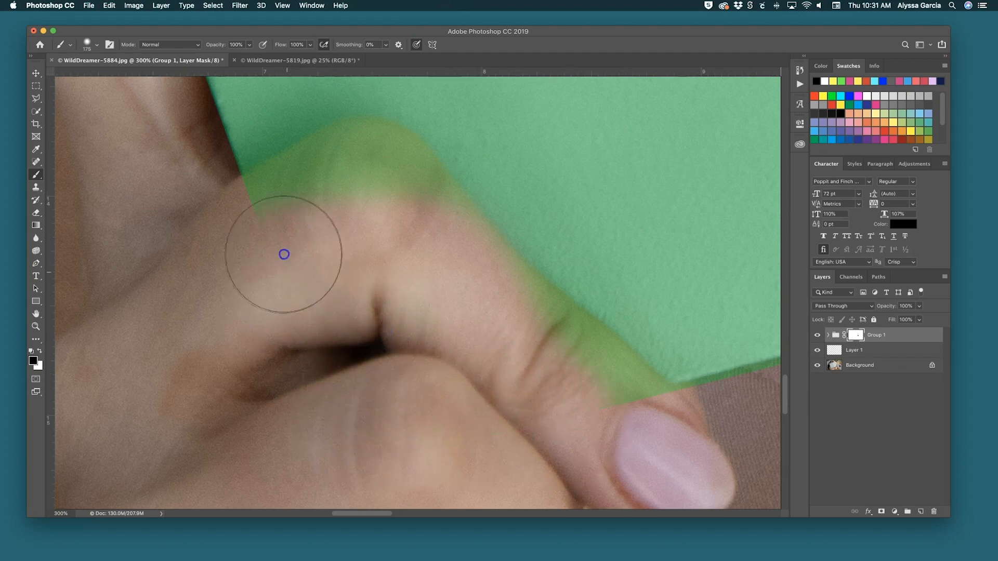
Reduce the brush to 40 px and mask out the green along the bent finger's outer contour, over the knuckle down to the nail.
key("bracketleft")
left_click(373, 302)
key("bracketleft")
key("bracketleft")
key("bracketleft")
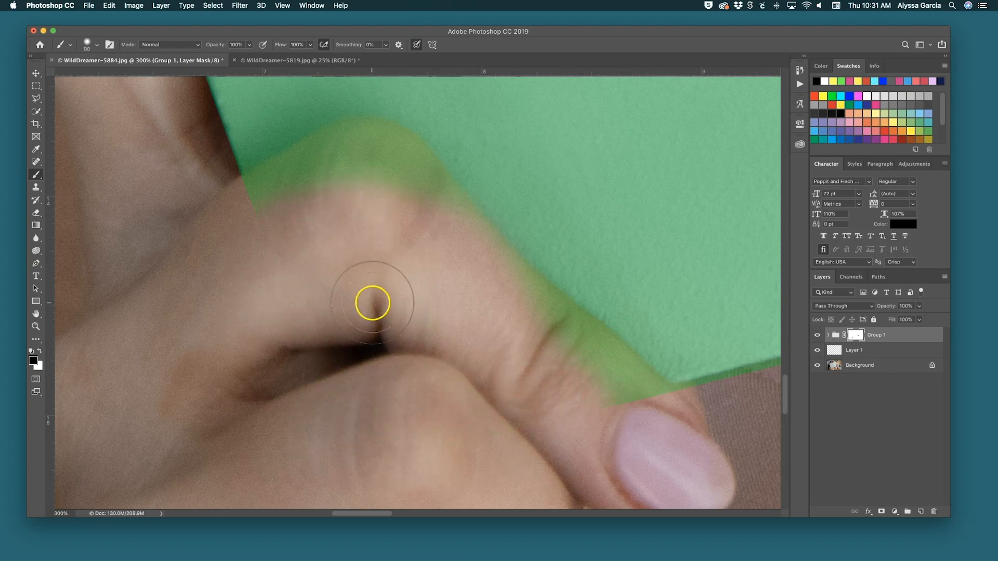
left_click_drag(647, 415, 663, 395)
left_click(332, 282)
left_click(250, 187)
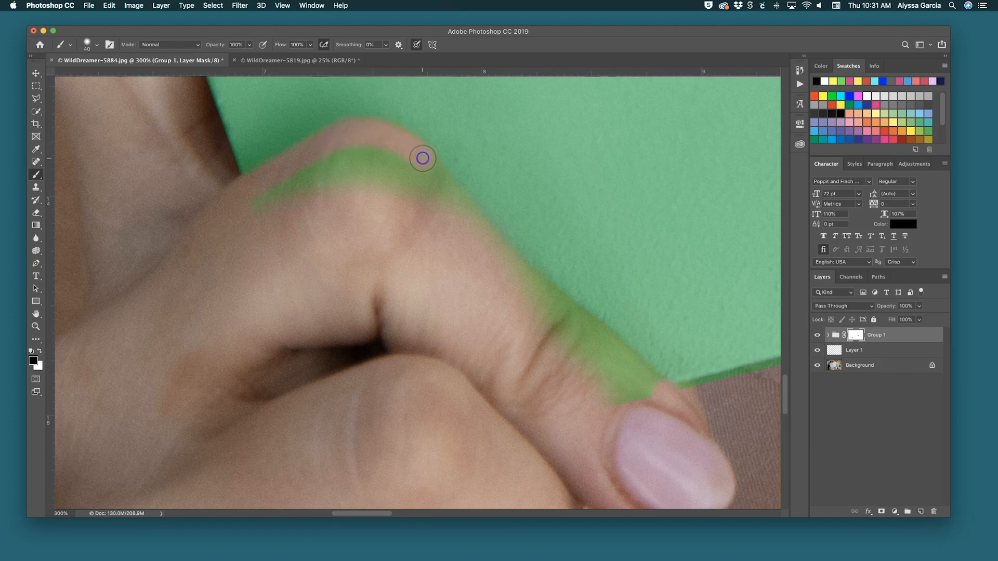
mouse_move(442, 191)
left_mouse_down()
mouse_move(500, 256)
mouse_move(652, 383)
left_mouse_up()
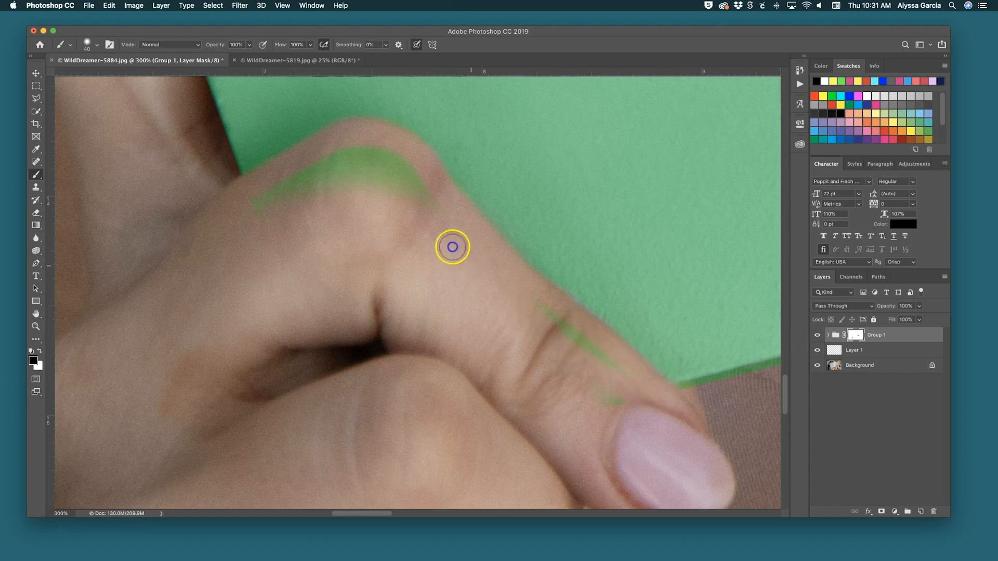
Clear the leftover green patches on the bent knuckle and near the nail, and touch up the knuckle's upper edge.
mouse_move(305, 190)
left_mouse_down()
mouse_move(273, 191)
mouse_move(276, 178)
mouse_move(363, 155)
mouse_move(417, 183)
mouse_move(379, 143)
mouse_move(379, 181)
mouse_move(291, 190)
mouse_move(329, 182)
mouse_move(316, 192)
mouse_move(493, 302)
mouse_move(485, 318)
mouse_move(557, 316)
mouse_move(530, 300)
mouse_move(598, 356)
left_mouse_up()
mouse_move(631, 405)
left_mouse_down()
mouse_move(561, 363)
mouse_move(544, 399)
left_mouse_up()
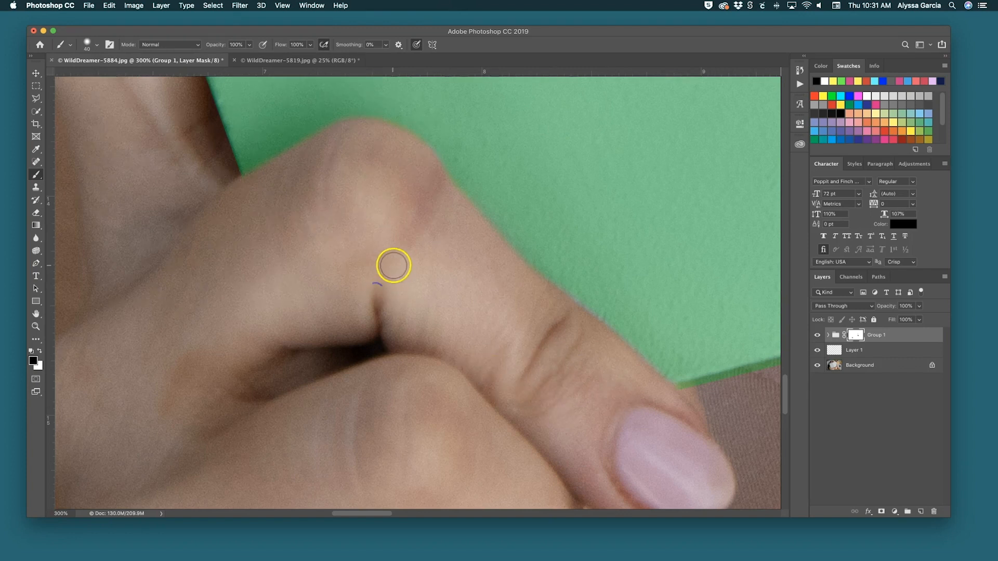
scroll(393, 266, "up", 5)
scroll(393, 266, "up", 2)
mouse_move(303, 437)
left_mouse_down()
mouse_move(275, 466)
mouse_move(338, 423)
left_mouse_up()
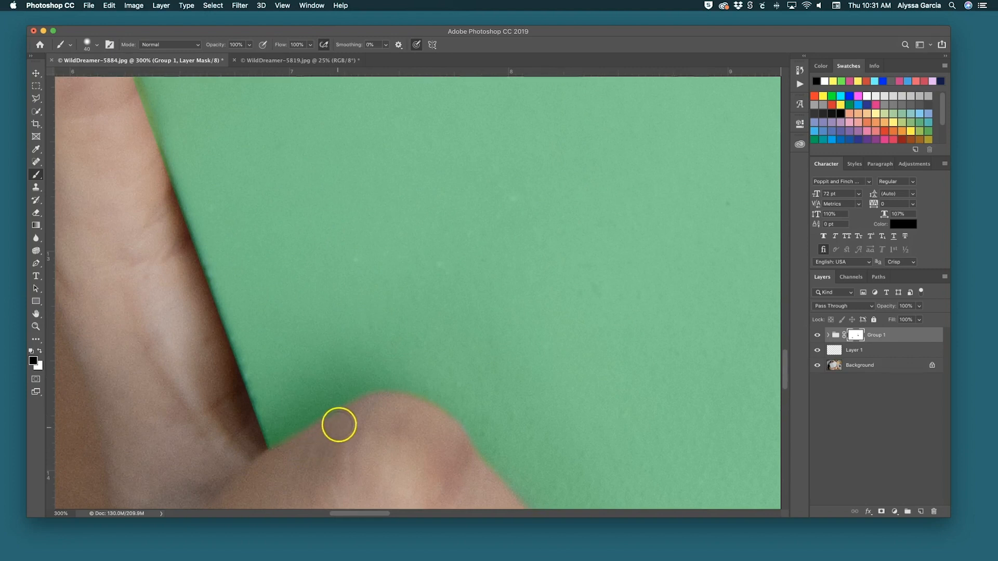
Mask out the green covering the upright fingertip at the back cover's outer edge.
scroll(338, 423, "up", 5)
scroll(338, 423, "left", 2)
scroll(339, 425, "up", 1)
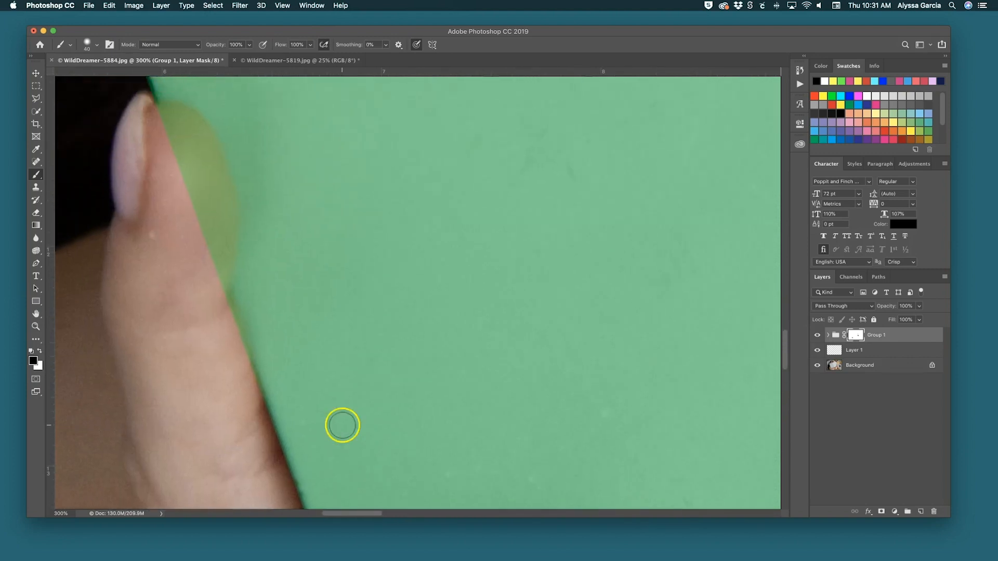
scroll(343, 425, "up", 2)
mouse_move(240, 373)
left_mouse_down()
mouse_move(214, 314)
mouse_move(220, 322)
mouse_move(225, 251)
left_mouse_up()
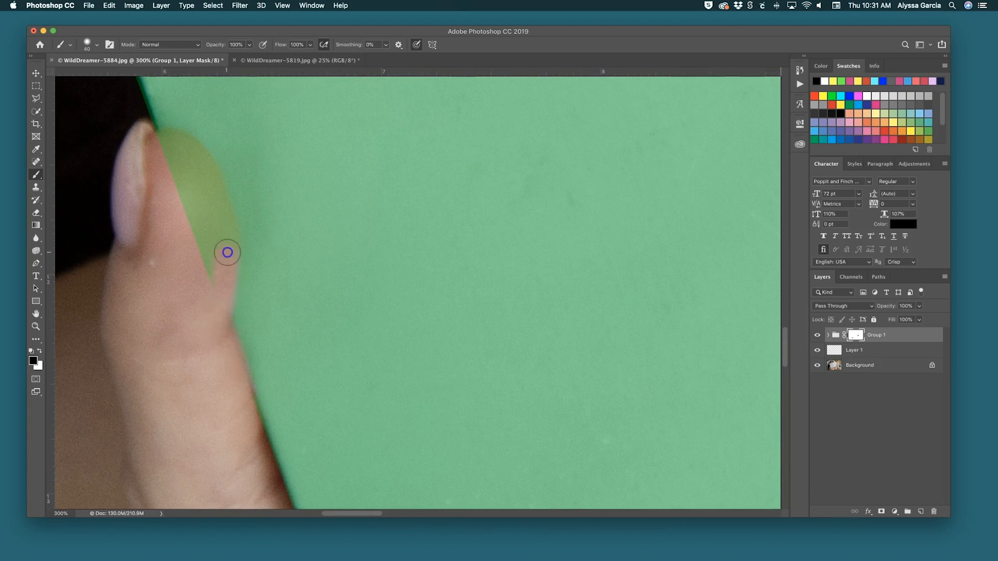
left_click_drag(224, 209, 185, 146)
left_click(160, 146)
left_click(161, 145)
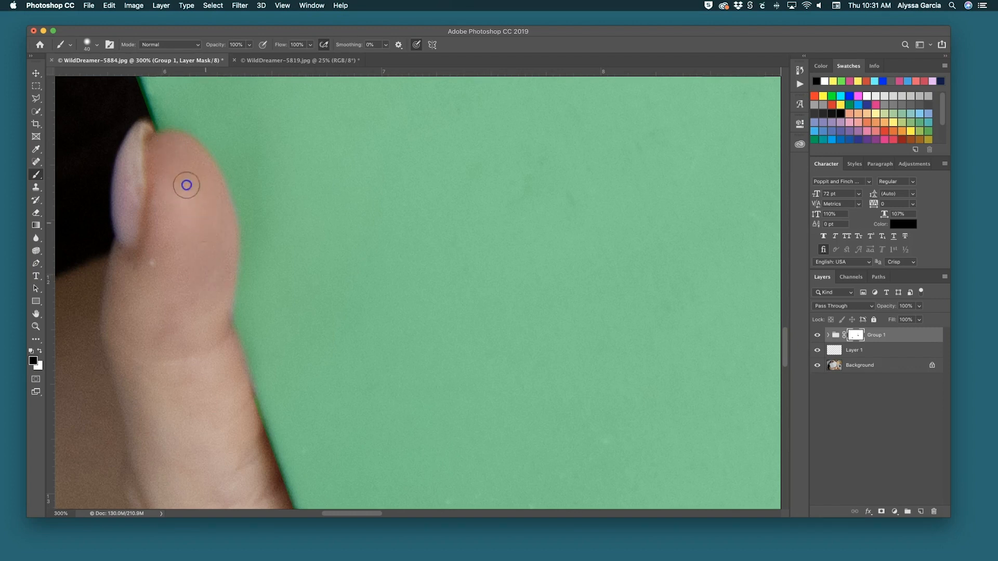
Set the 40 px masking brush's hardness to about 74% for the back cover's lower edge.
scroll(180, 193, "up", 3)
scroll(181, 193, "down", 10)
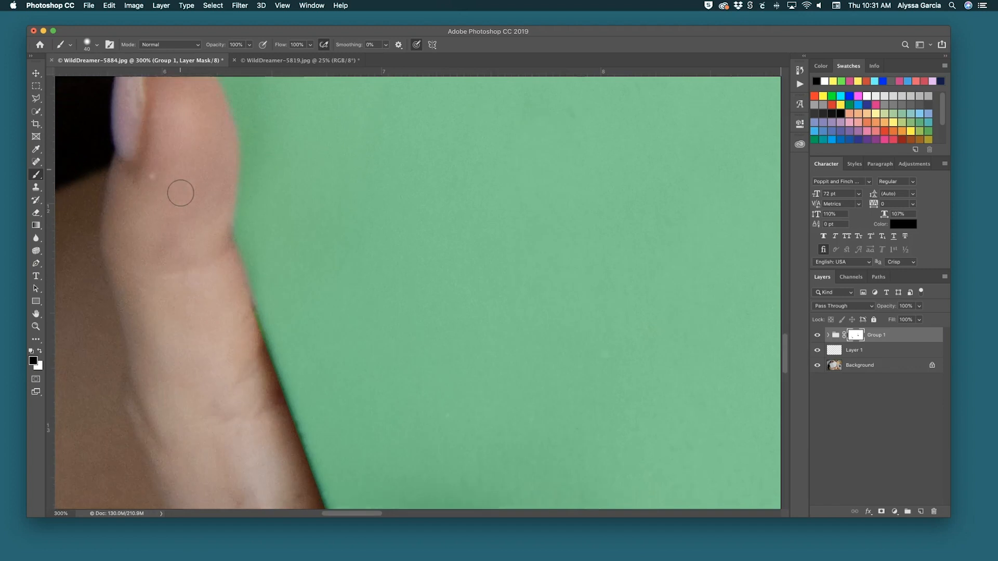
scroll(181, 192, "down", 5)
scroll(180, 193, "right", 5)
scroll(180, 193, "up", 4)
scroll(180, 192, "right", 2)
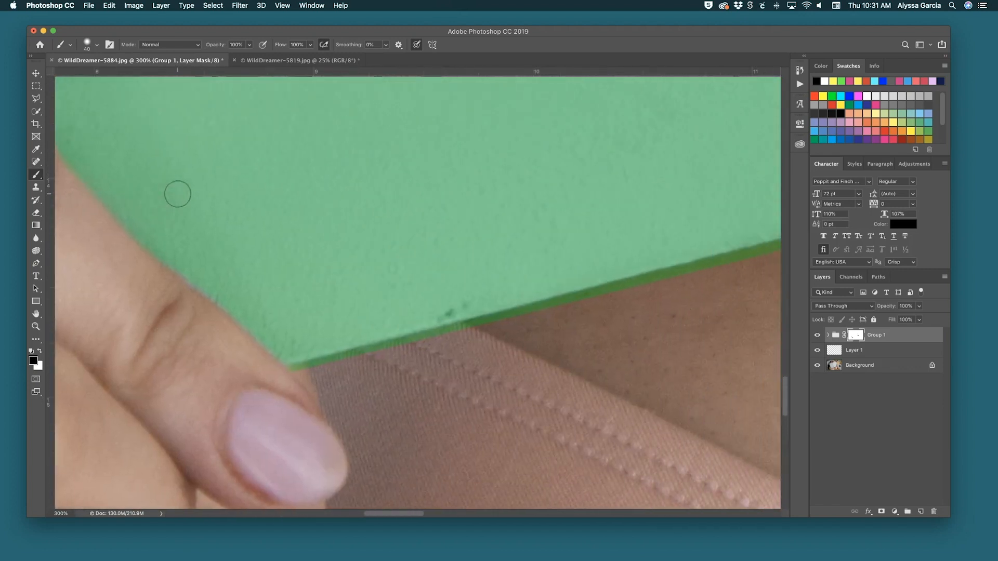
left_click(97, 44)
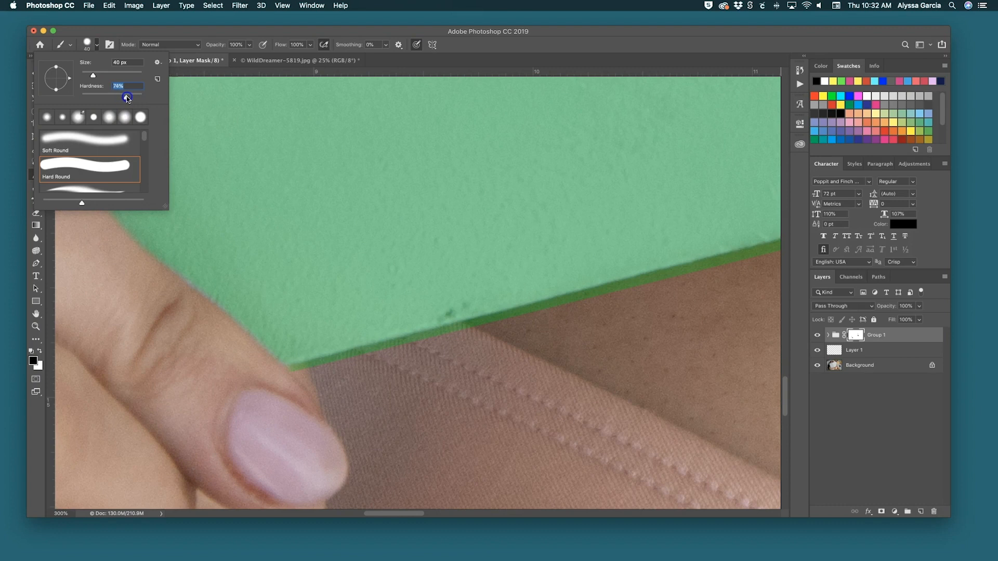
left_click(182, 37)
Mask out the dark green strip along the back cover's lower edge with straight strokes, from the bent finger to the spine.
scroll(386, 380, "down", 1)
scroll(386, 381, "right", 1)
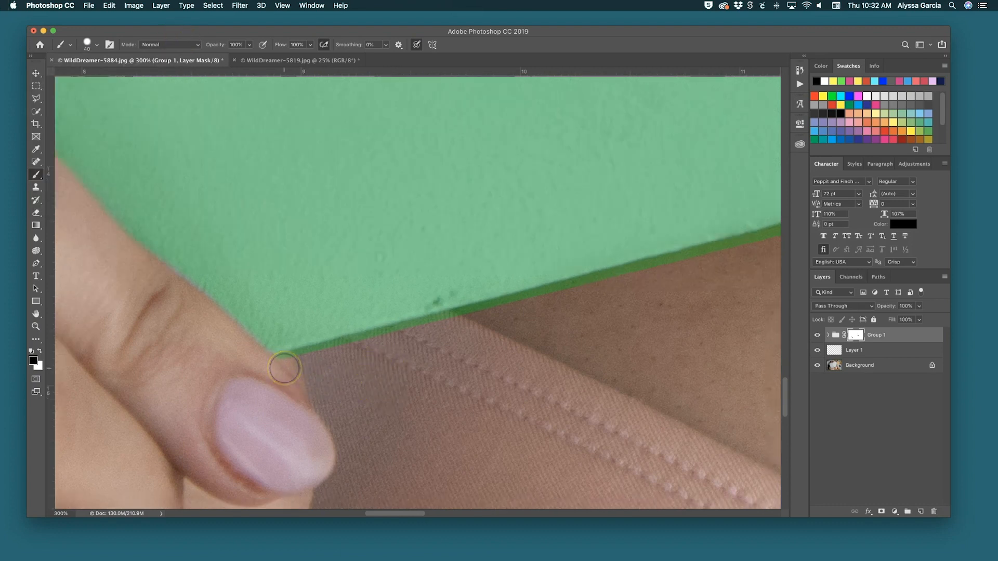
scroll(285, 363, "down", 1)
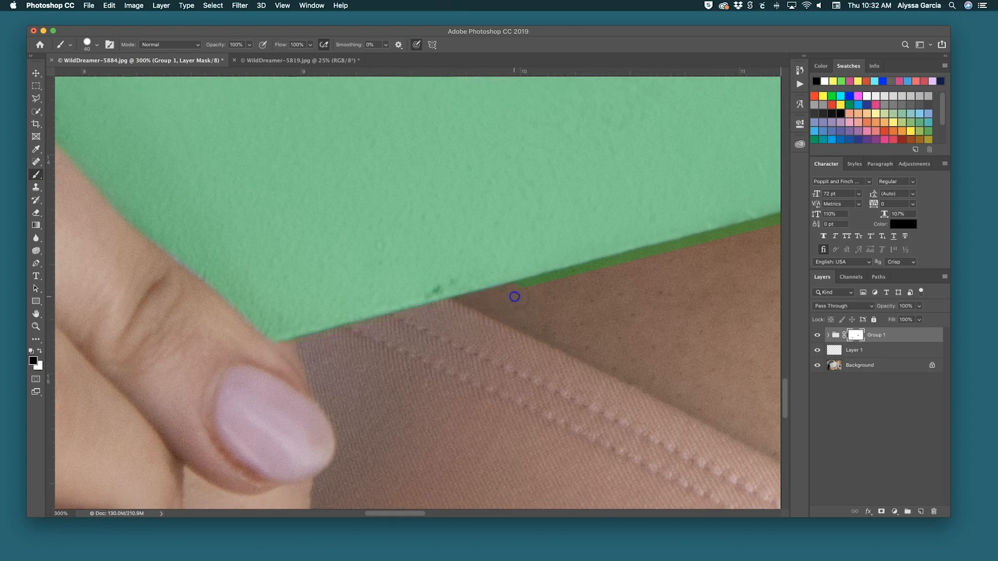
scroll(514, 297, "right", 5)
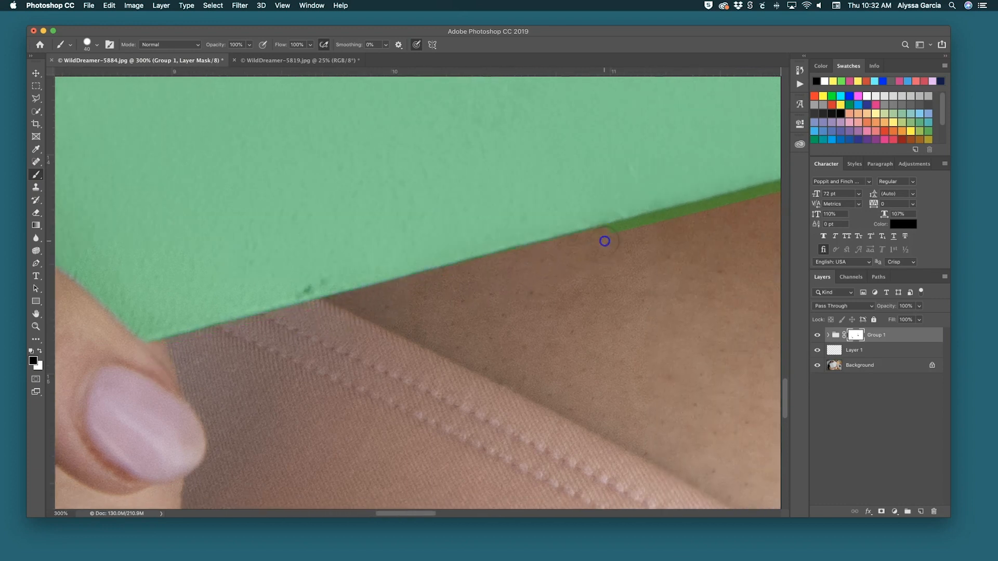
scroll(604, 241, "right", 10)
left_click(573, 184, "shift")
scroll(702, 153, "right", 6)
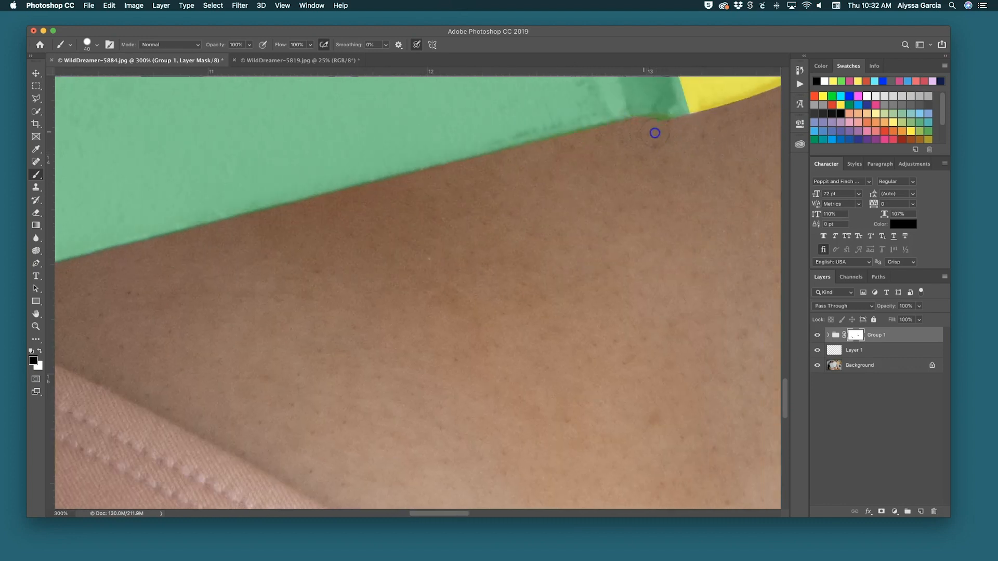
scroll(631, 151, "right", 17)
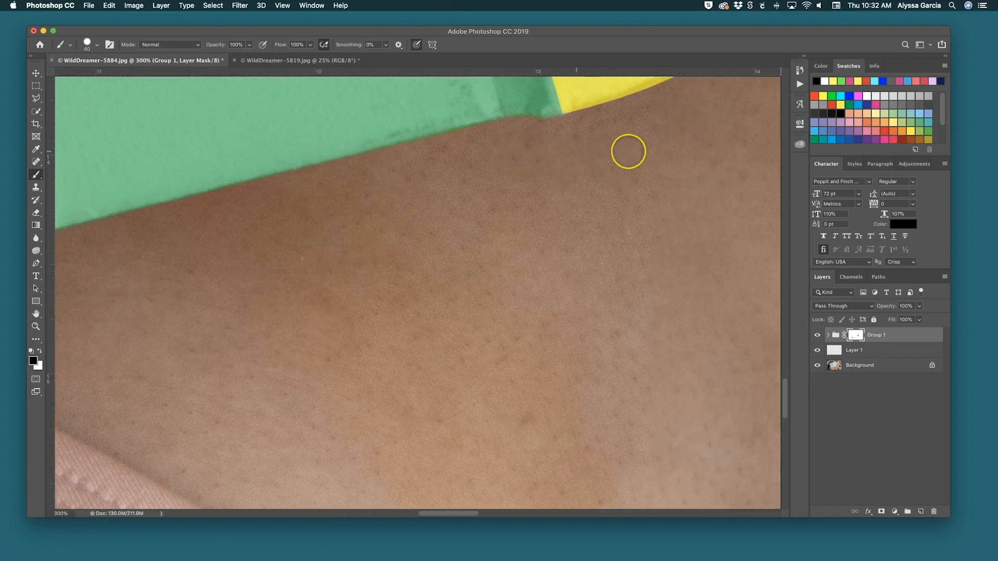
Mask out the dark pink strip along the front cover's lower edge with straight strokes, from the spine to the fingernail.
scroll(628, 151, "up", 6)
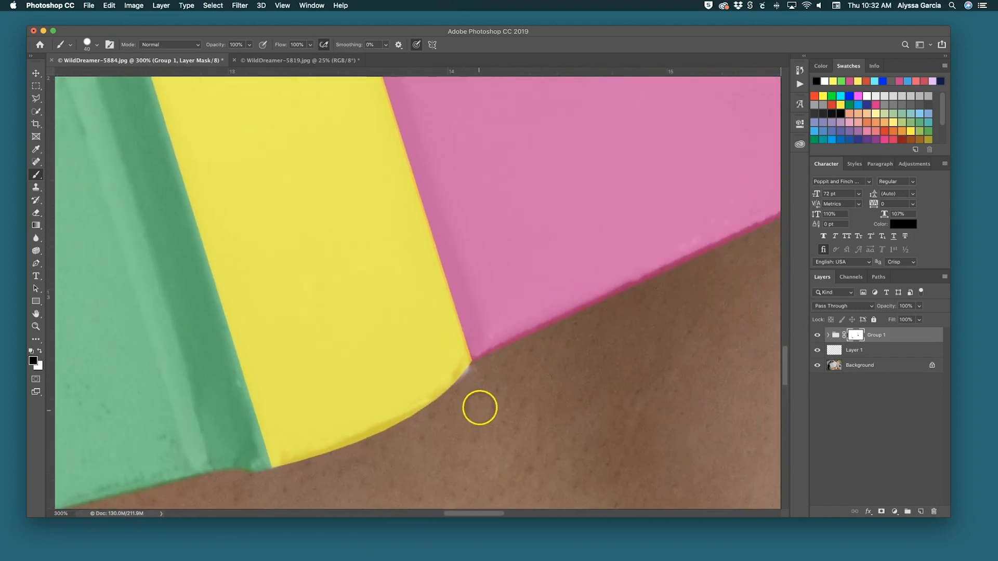
left_click(488, 369)
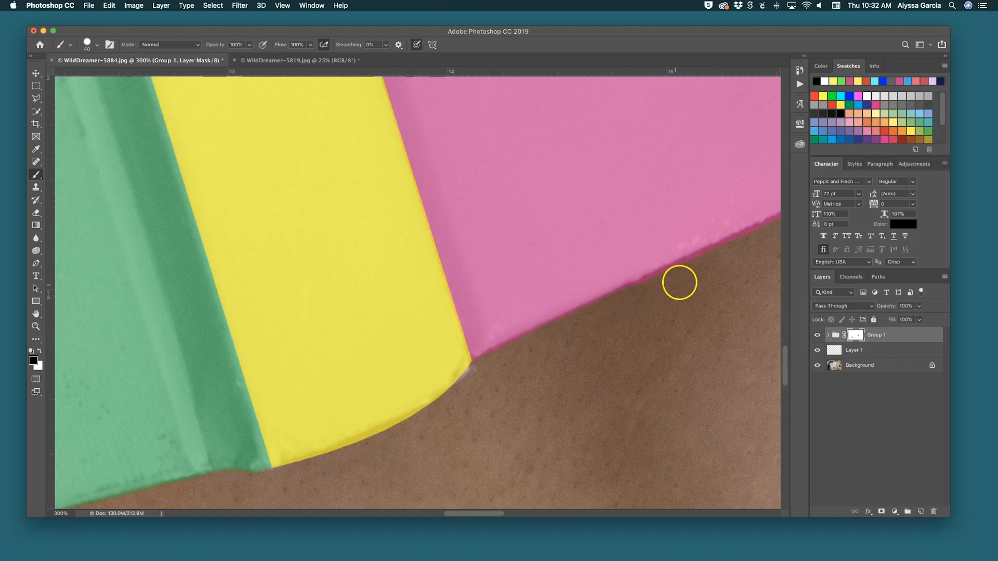
scroll(680, 277, "right", 7)
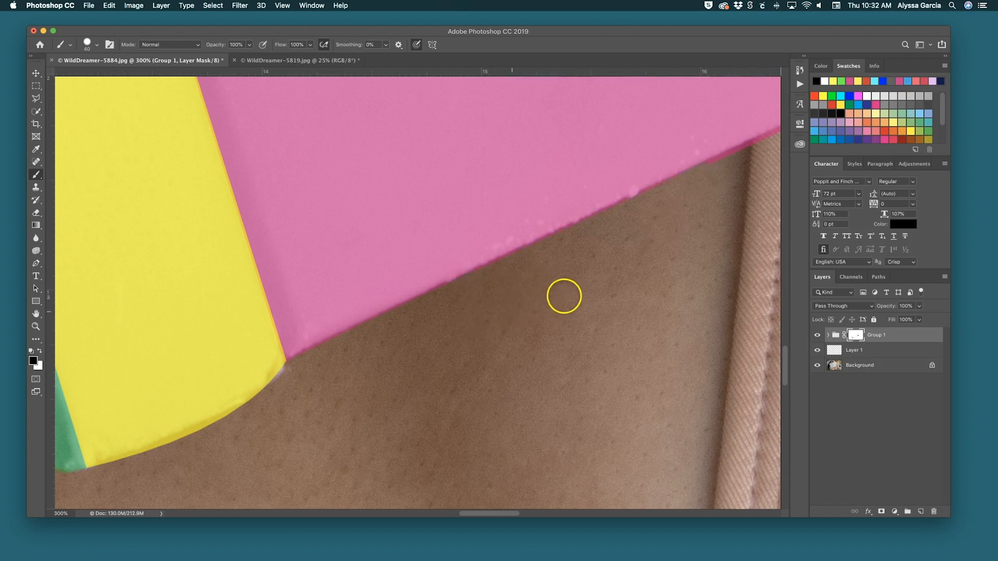
scroll(564, 294, "right", 4)
scroll(702, 183, "right", 2)
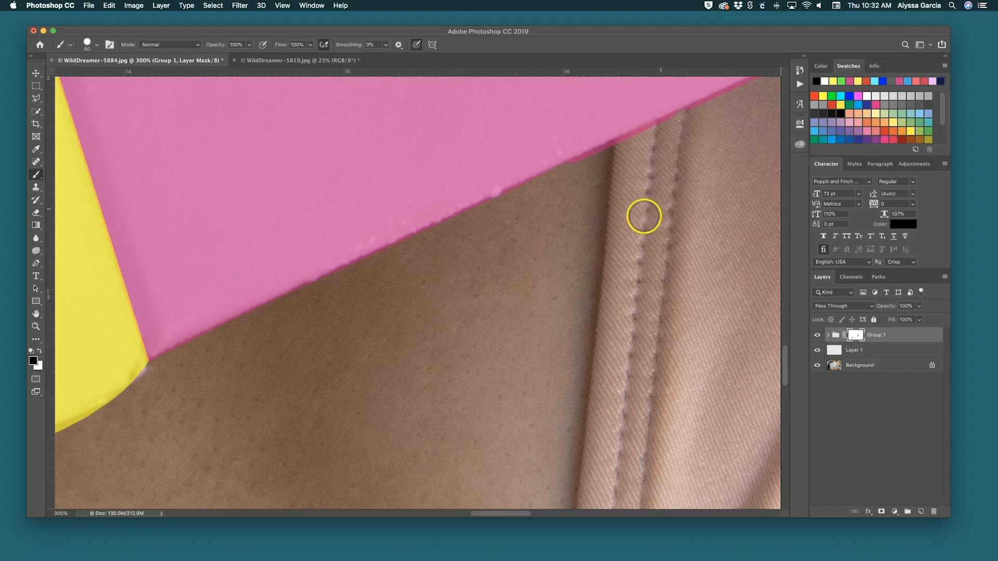
scroll(571, 176, "right", 5)
scroll(571, 177, "up", 3)
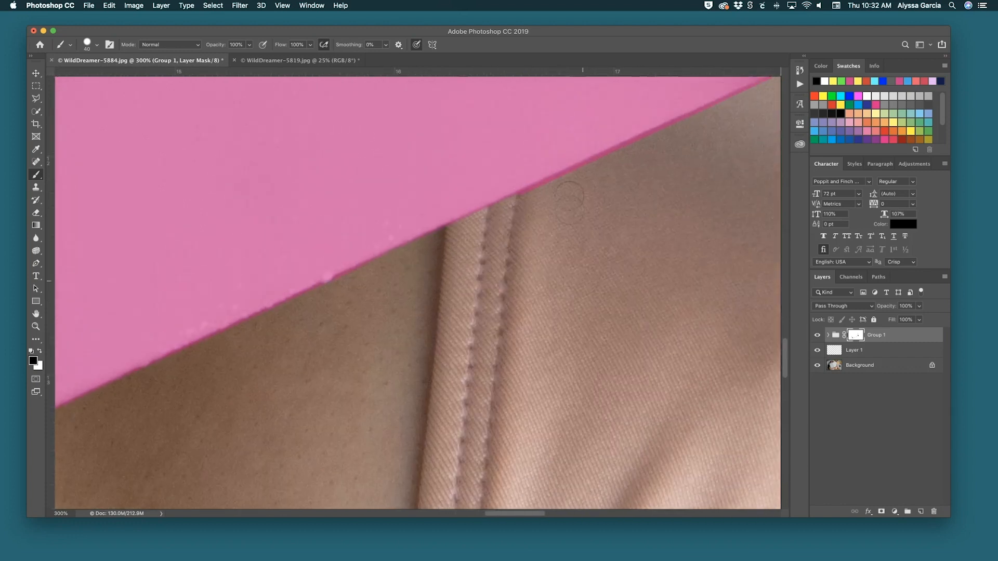
scroll(521, 236, "right", 7)
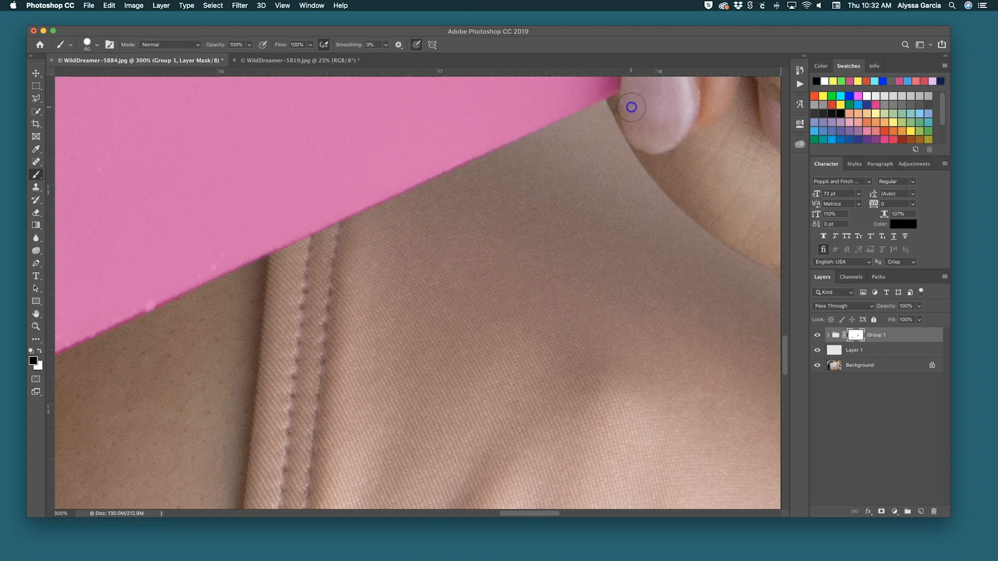
Mask out the excess pink at the front cover's upper outer corner and paint the corner tip back in with white.
scroll(608, 225, "down", 20)
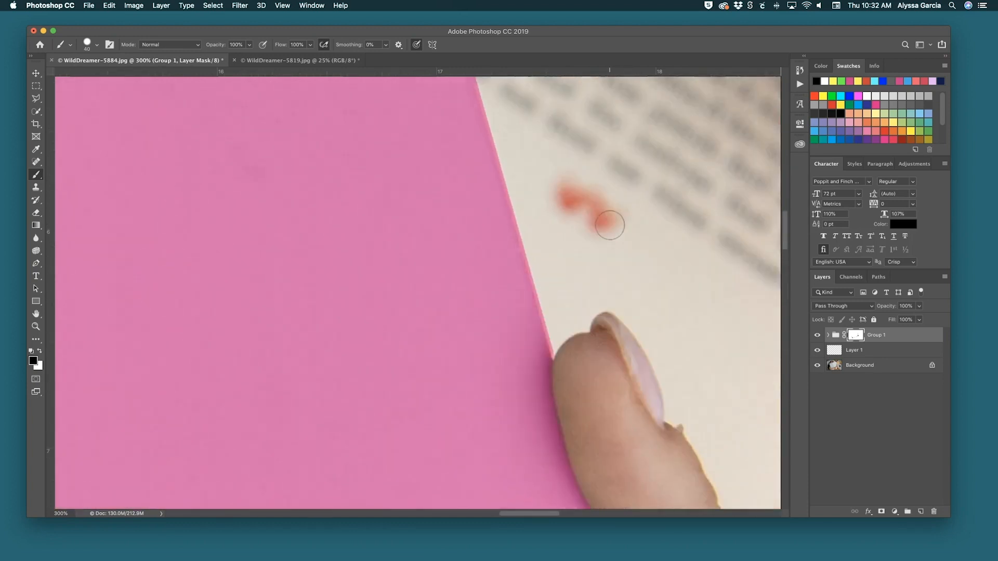
scroll(609, 225, "up", 18)
scroll(609, 225, "left", 5)
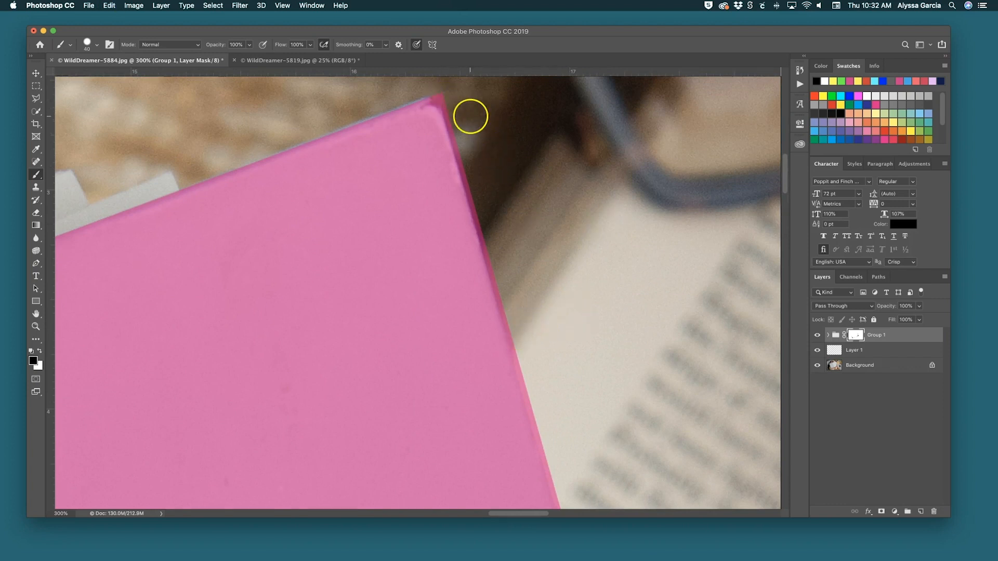
scroll(458, 117, "up", 1)
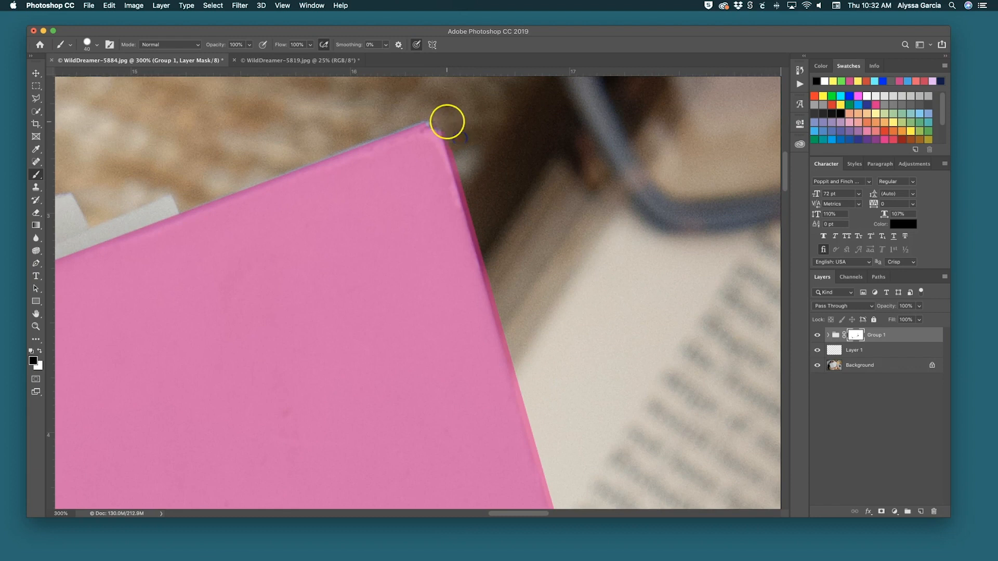
key("x")
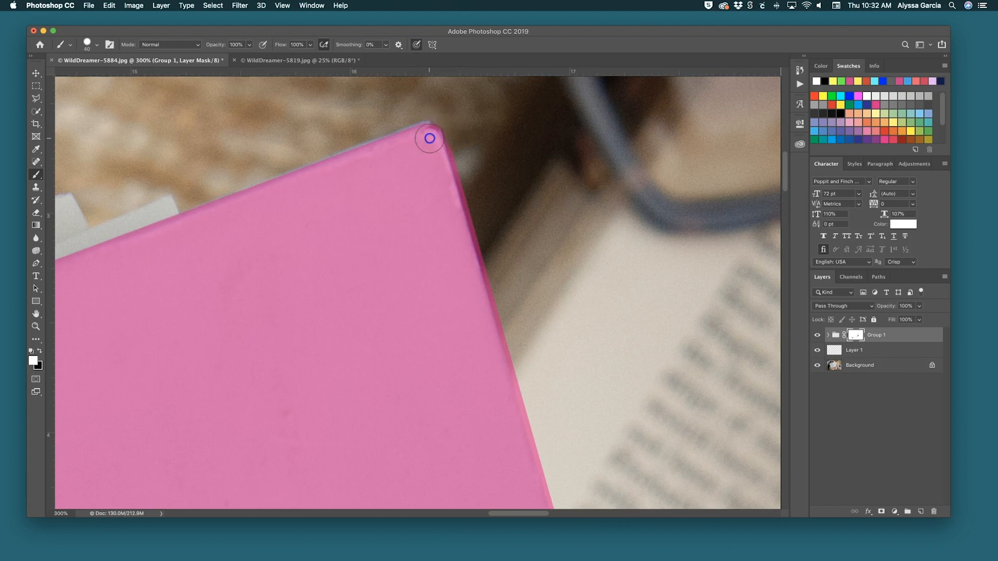
key("x")
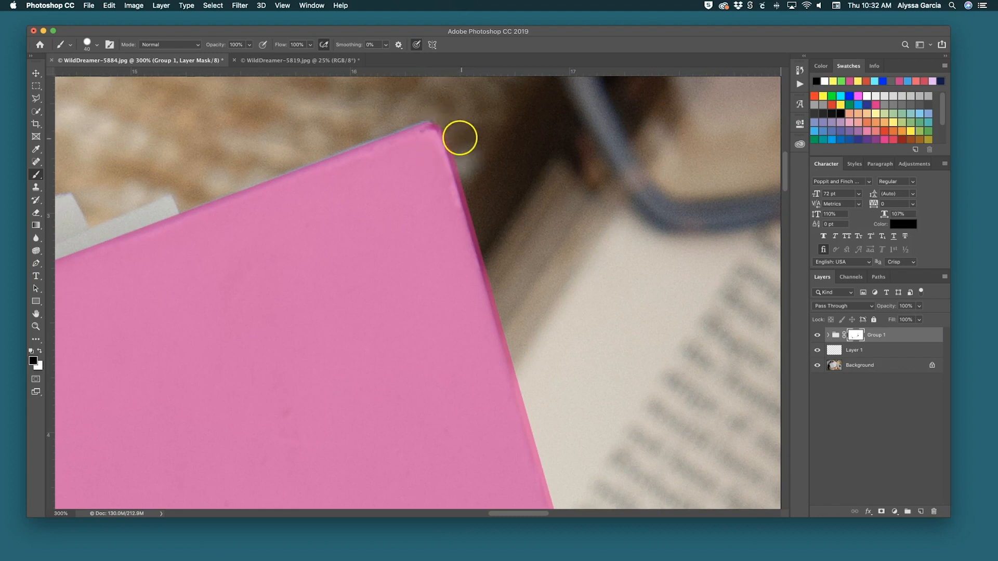
Mask out the excess pink strip along the front cover's outer edge, from the upper corner down to the fingertip.
scroll(483, 224, "down", 5)
scroll(483, 224, "right", 3)
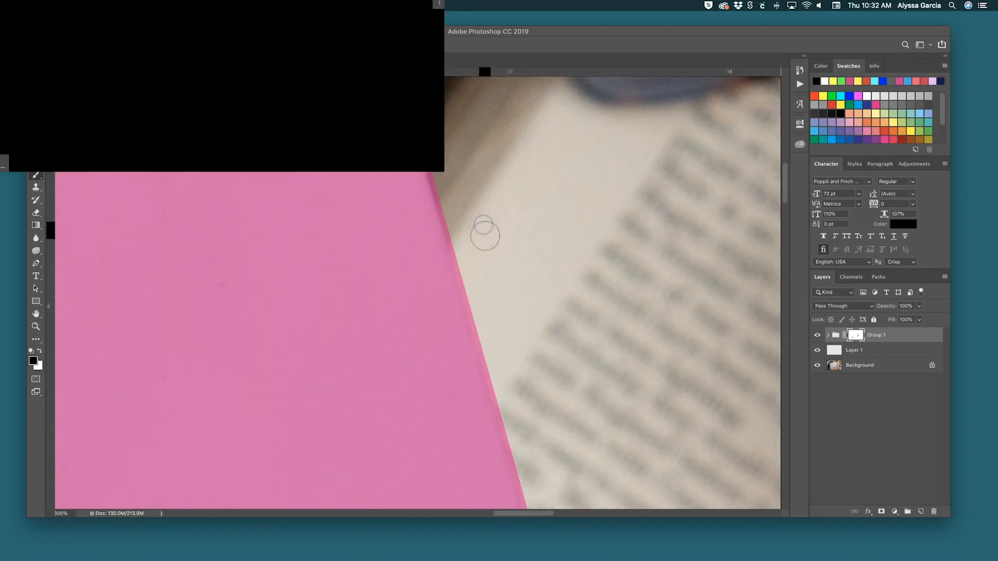
scroll(486, 301, "down", 5)
scroll(486, 301, "right", 2)
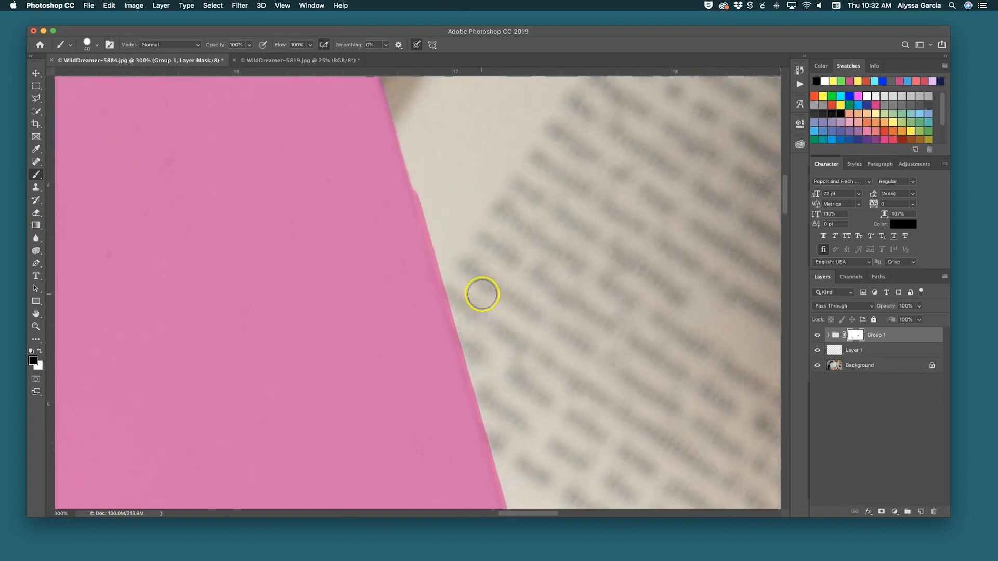
scroll(484, 389, "down", 11)
scroll(484, 389, "right", 4)
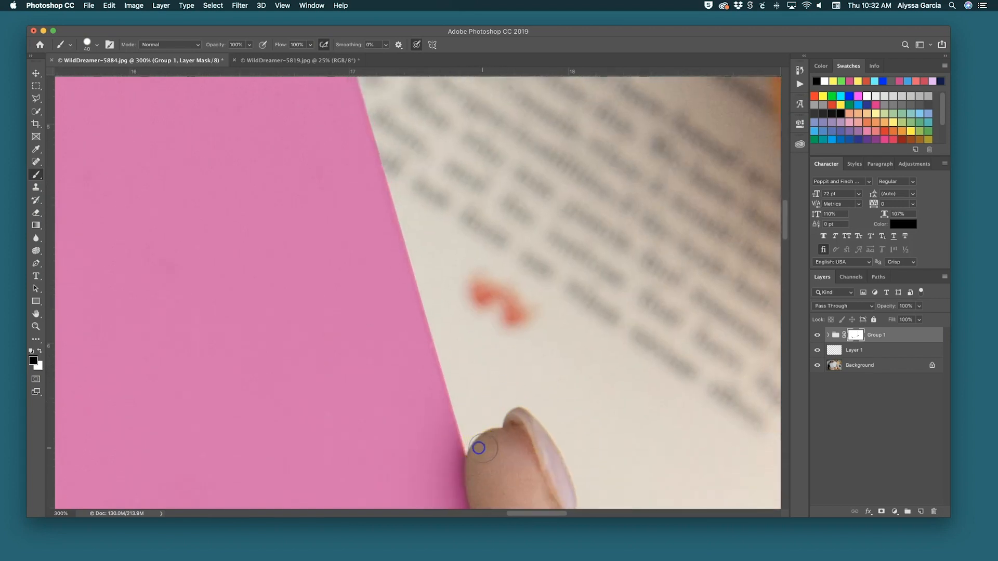
Mask out the excess colour at the spine's two upper corners, and touch up the corner beside the back cover with white.
scroll(508, 443, "left", 20)
scroll(509, 444, "up", 12)
scroll(508, 443, "left", 3)
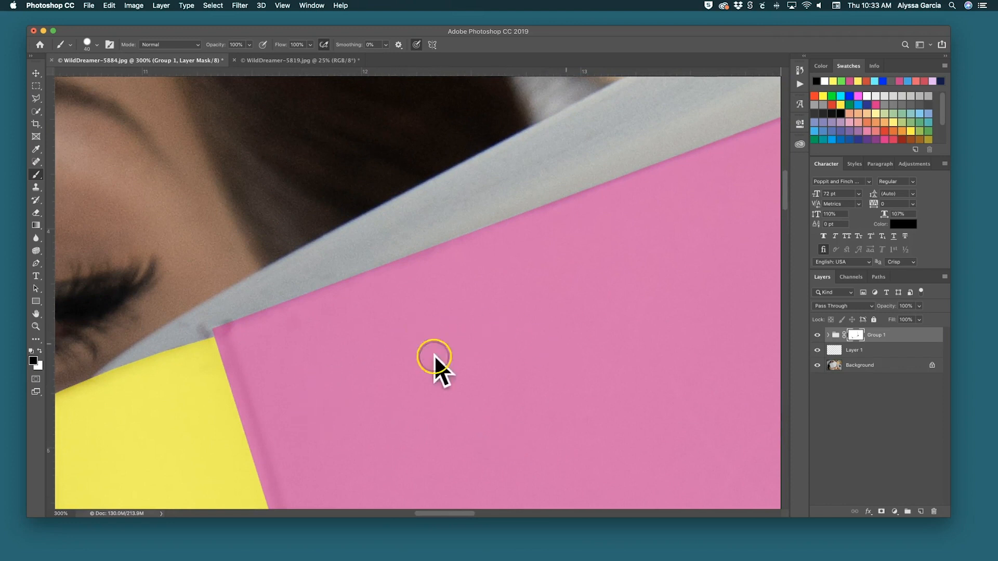
left_click(216, 326)
key("super+z")
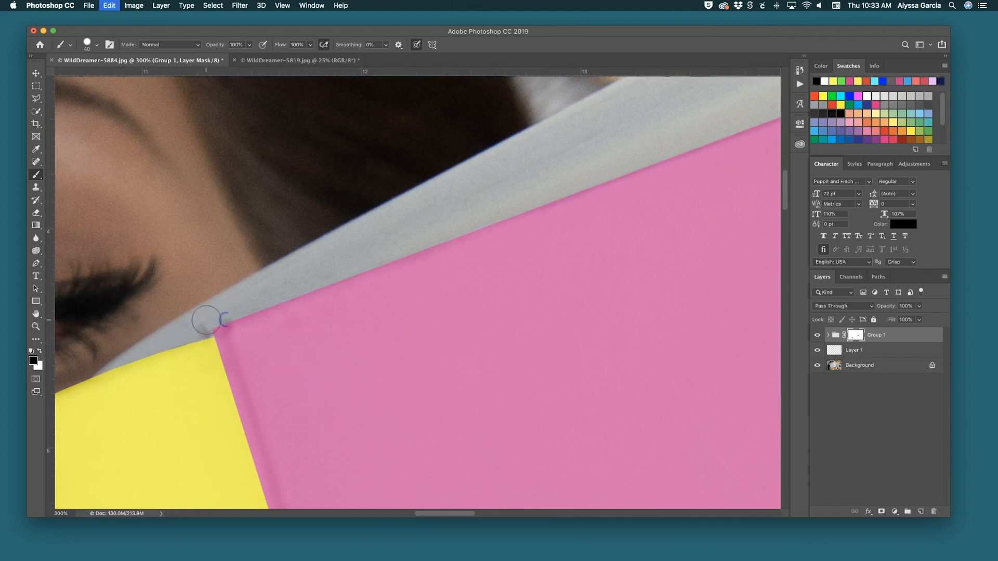
left_click(220, 322)
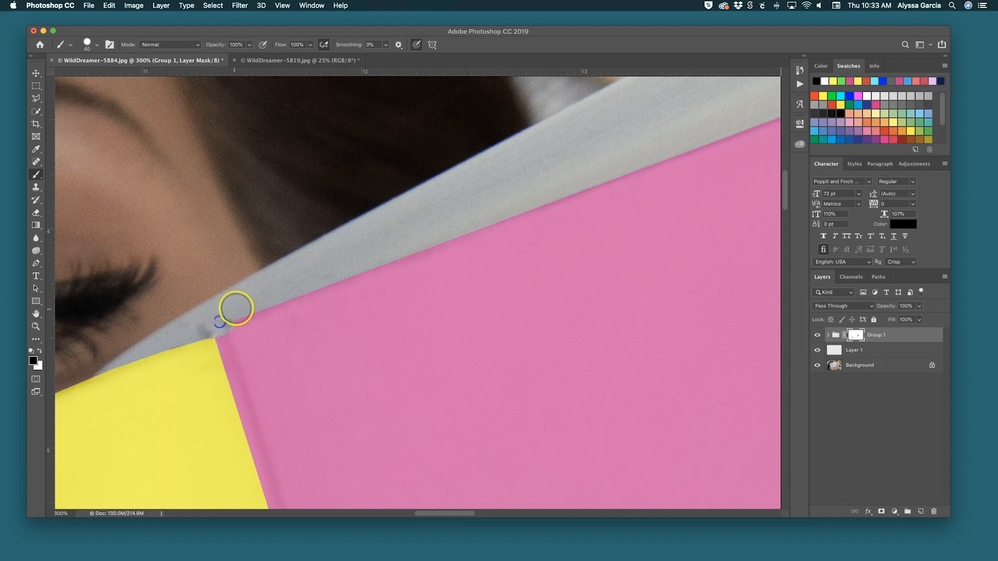
scroll(236, 307, "left", 3)
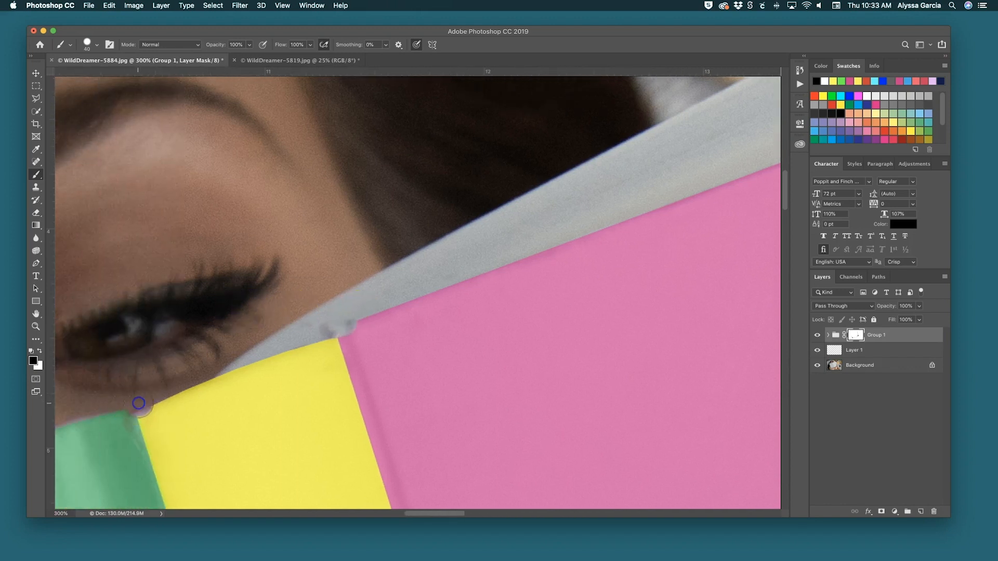
key("x")
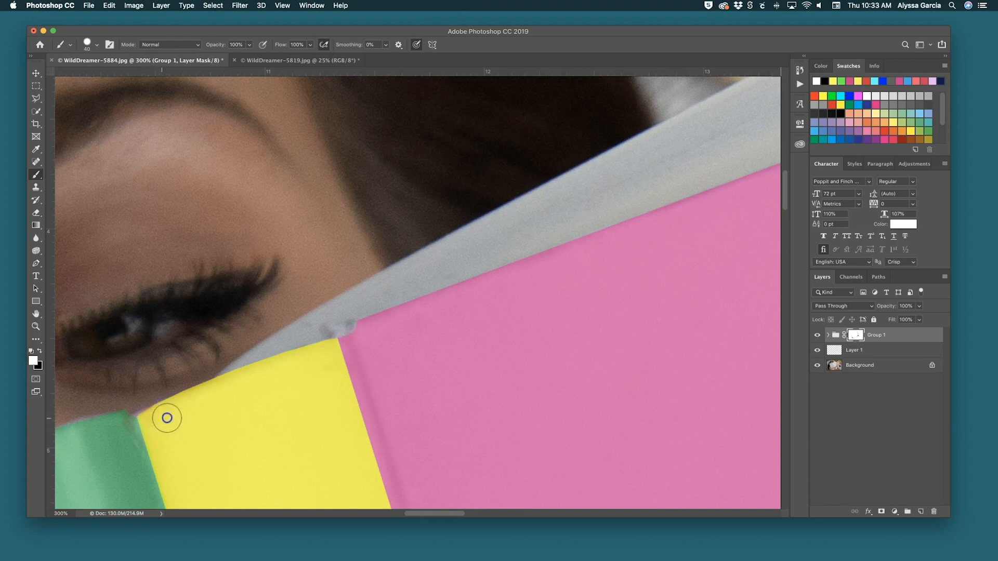
Round off the back cover's upper outer corner by masking out the dark green tip and painting the cover back in with white.
scroll(167, 418, "left", 10)
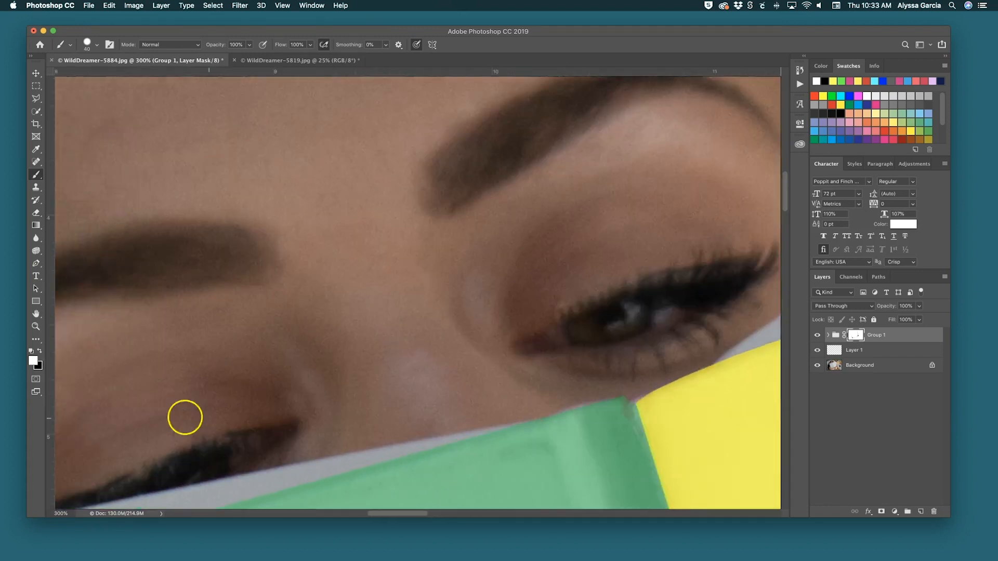
scroll(185, 417, "left", 5)
scroll(185, 417, "down", 10)
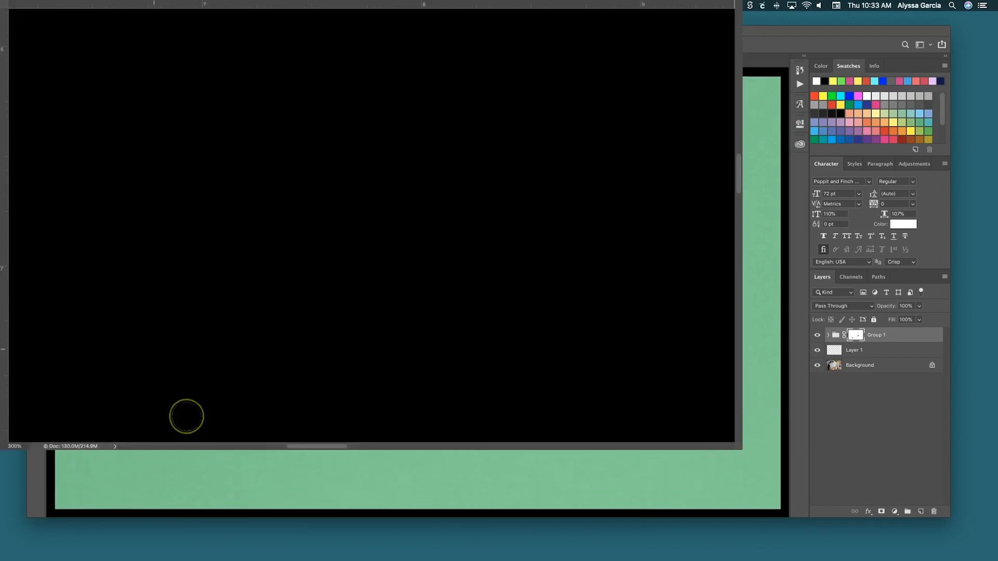
scroll(186, 416, "left", 10)
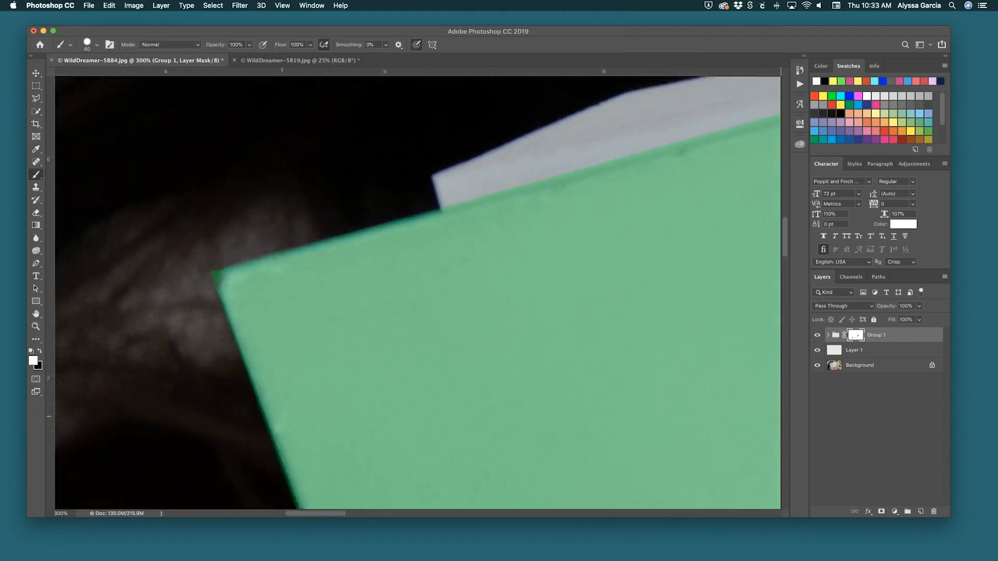
scroll(222, 310, "left", 2)
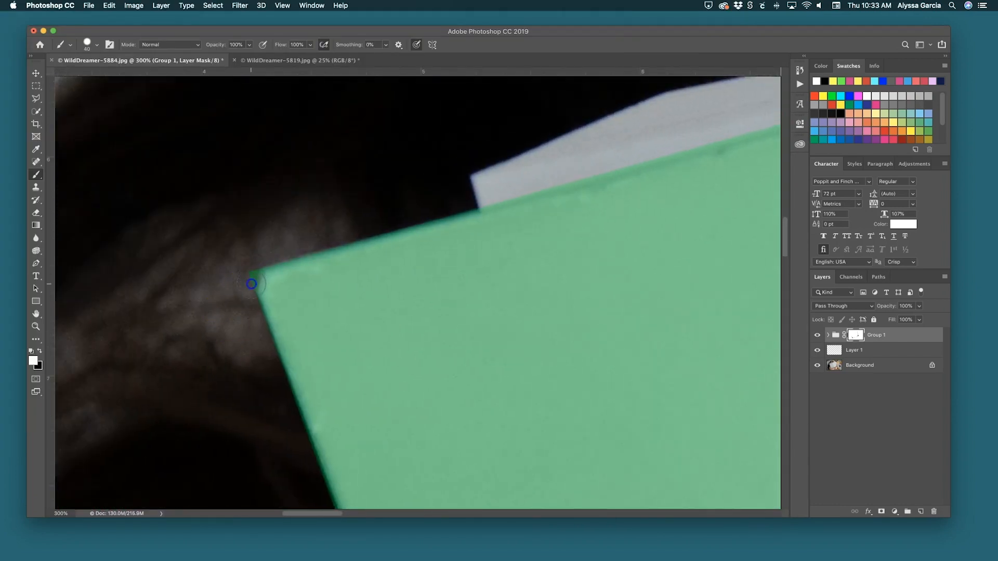
key("x")
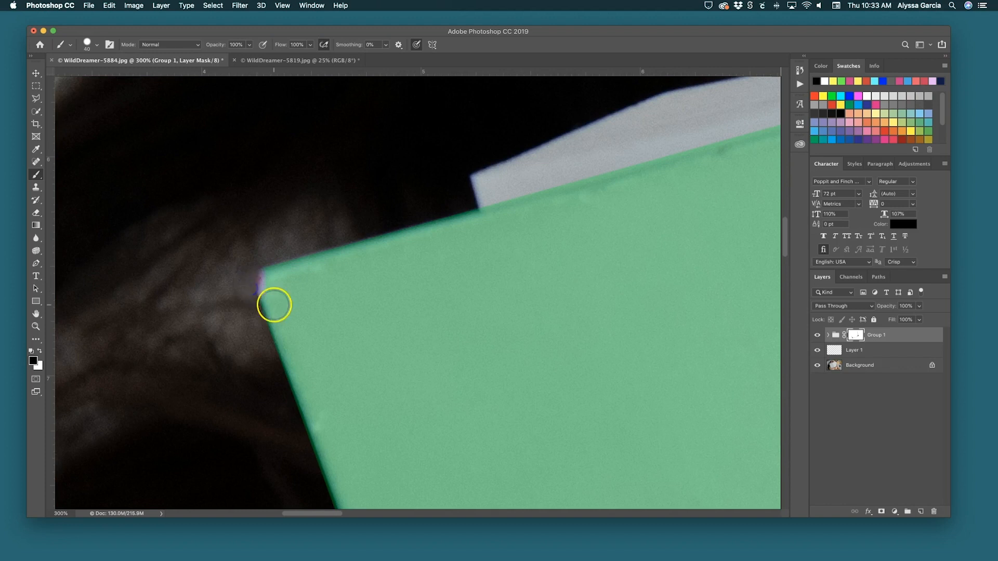
key("x")
left_click(271, 288)
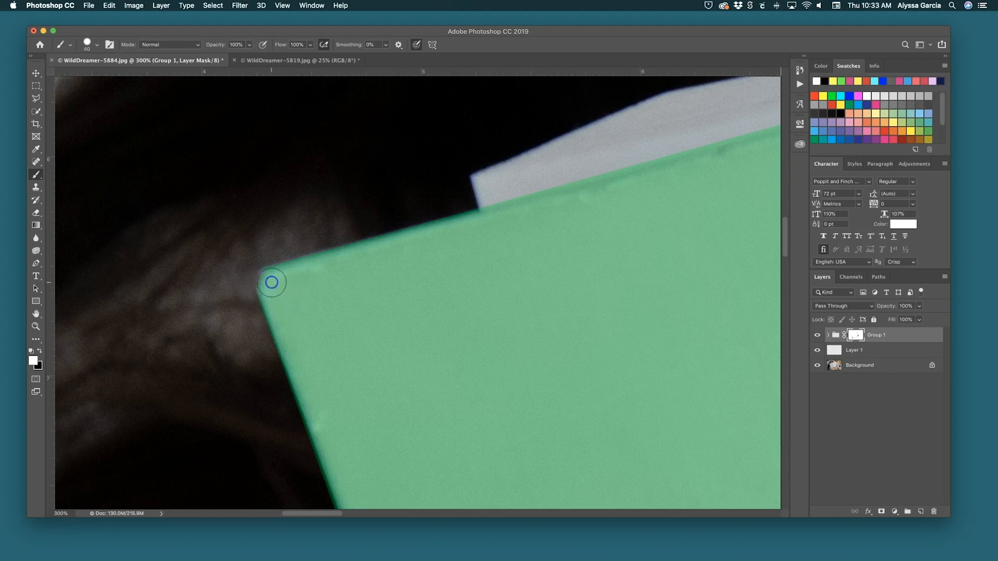
Try to mask the dark green fringe along the upper part of the back cover's outer edge with a straight black stroke.
scroll(299, 367, "down", 10)
scroll(300, 367, "up", 6)
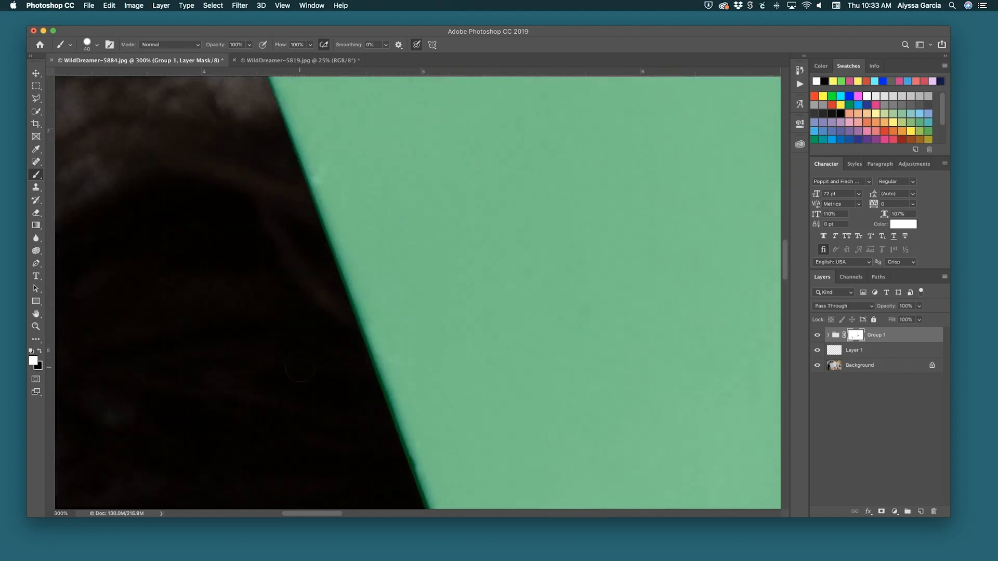
scroll(299, 366, "up", 1)
key("x")
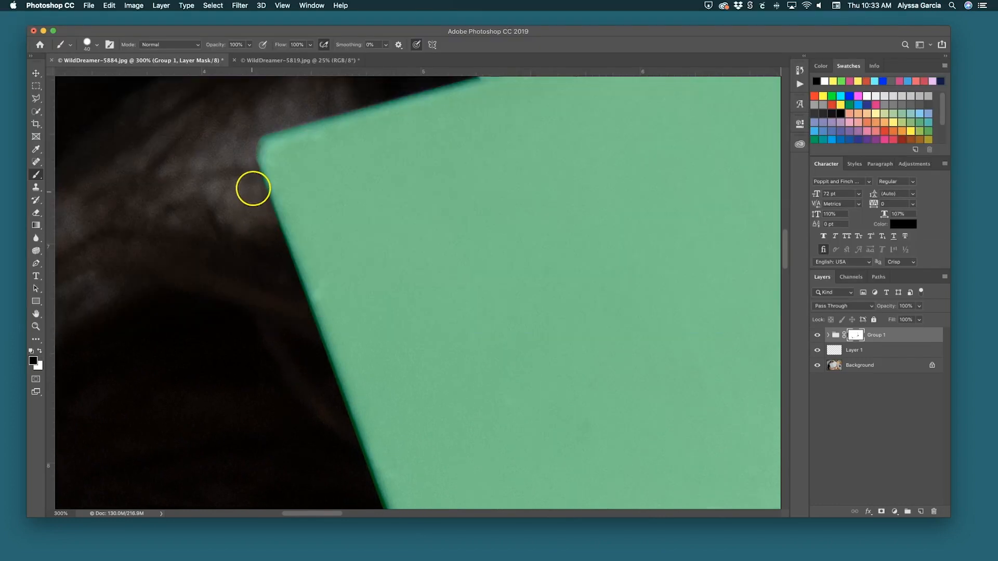
left_click(361, 474, "shift")
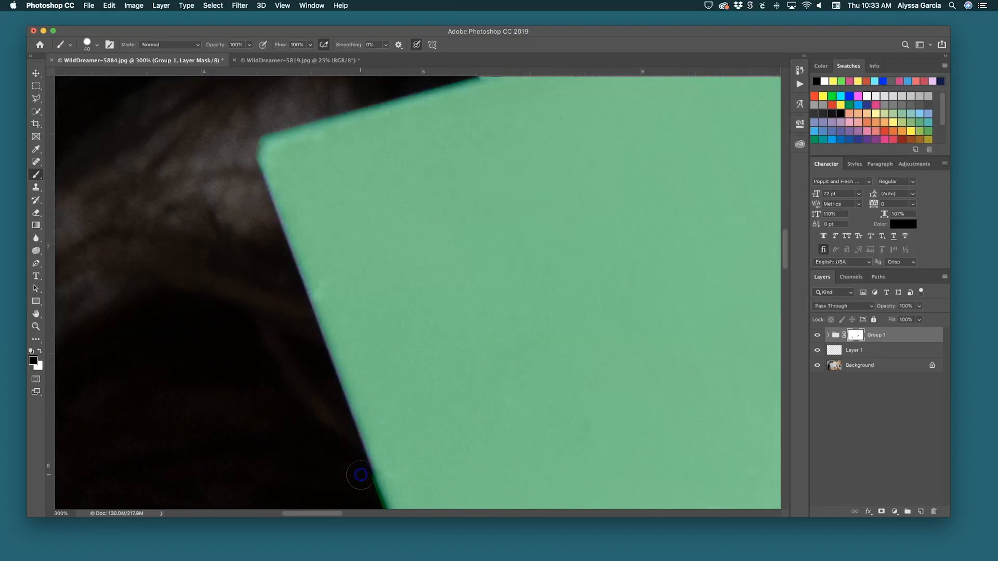
scroll(361, 474, "down", 3)
key("super+z")
key("super+z")
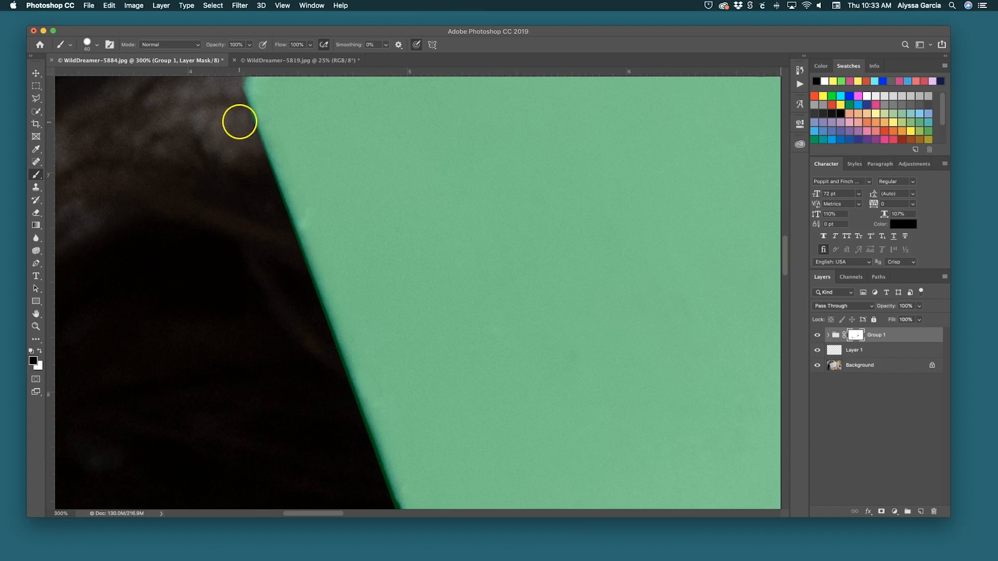
Mask out the dark green fringe along the upper and middle parts of the back cover's outer edge with straight black strokes.
left_click(337, 391, "shift")
scroll(341, 398, "down", 3)
scroll(341, 397, "down", 7)
scroll(339, 394, "right", 3)
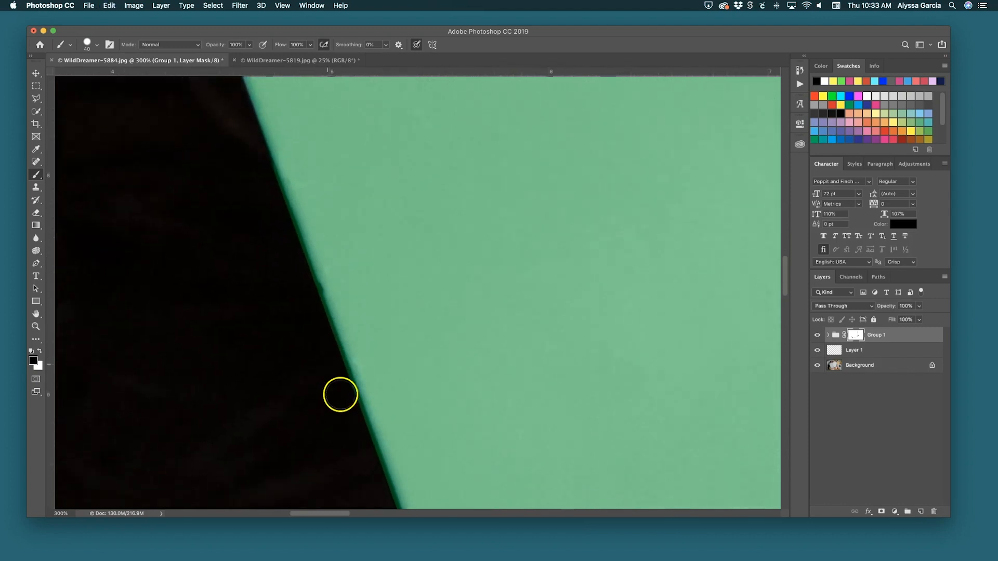
left_click(351, 437, "shift")
key("super+z")
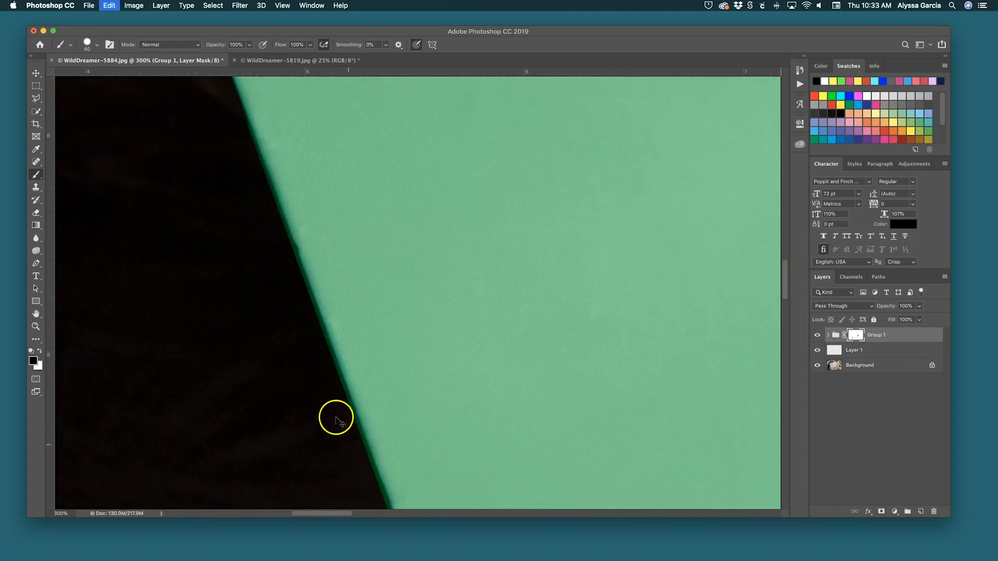
left_click(347, 428, "shift")
scroll(351, 443, "down", 10)
scroll(351, 443, "right", 4)
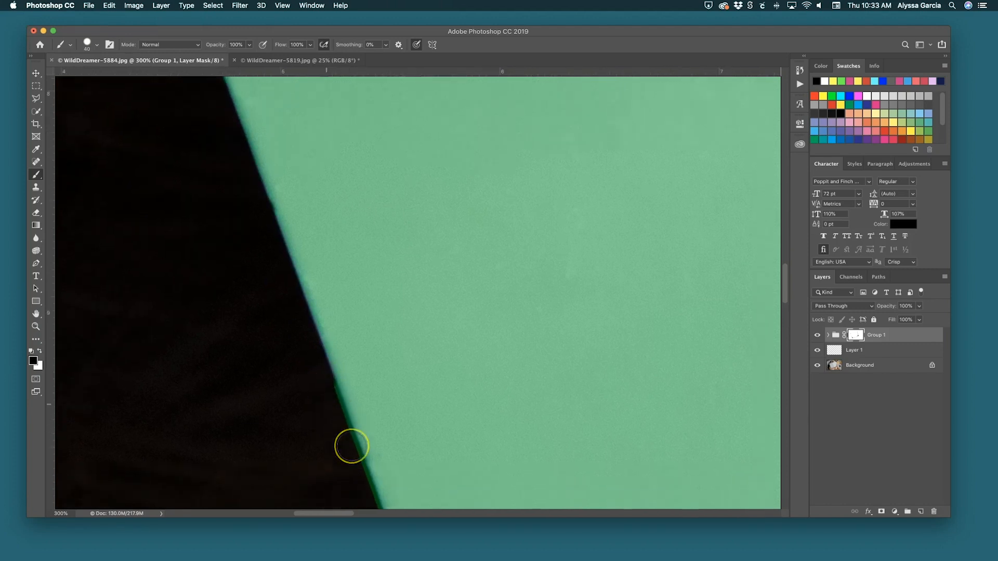
Mask out the remaining dark green fringe on the back cover's outer edge down to the fingertip, and switch the brush to white.
scroll(351, 446, "down", 1)
scroll(351, 446, "right", 1)
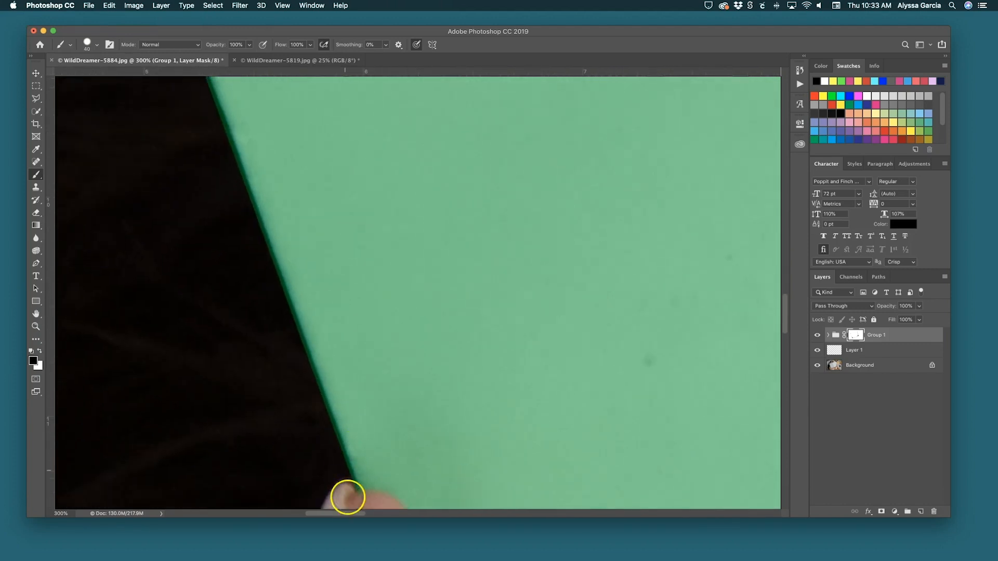
left_click(348, 497, "shift")
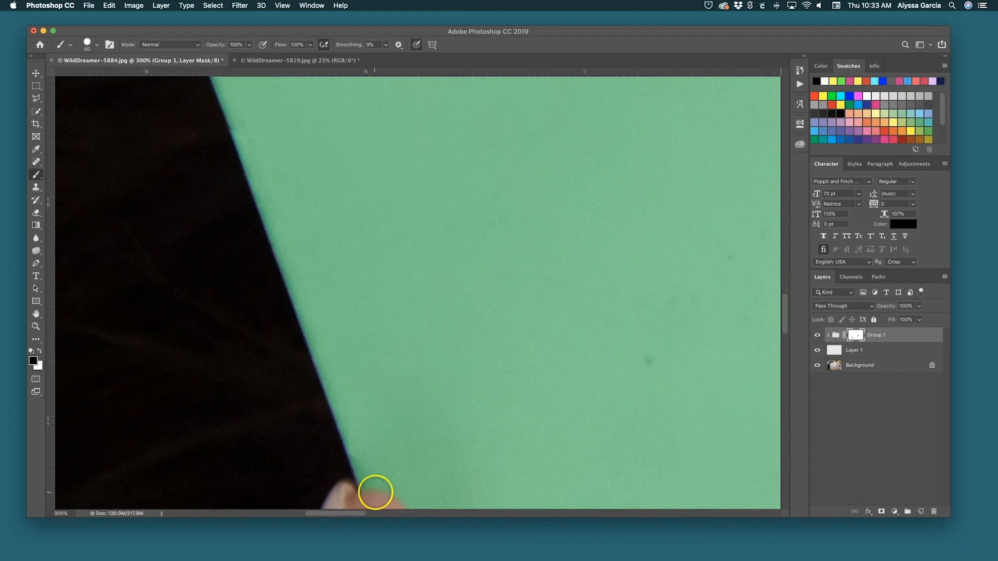
key("x")
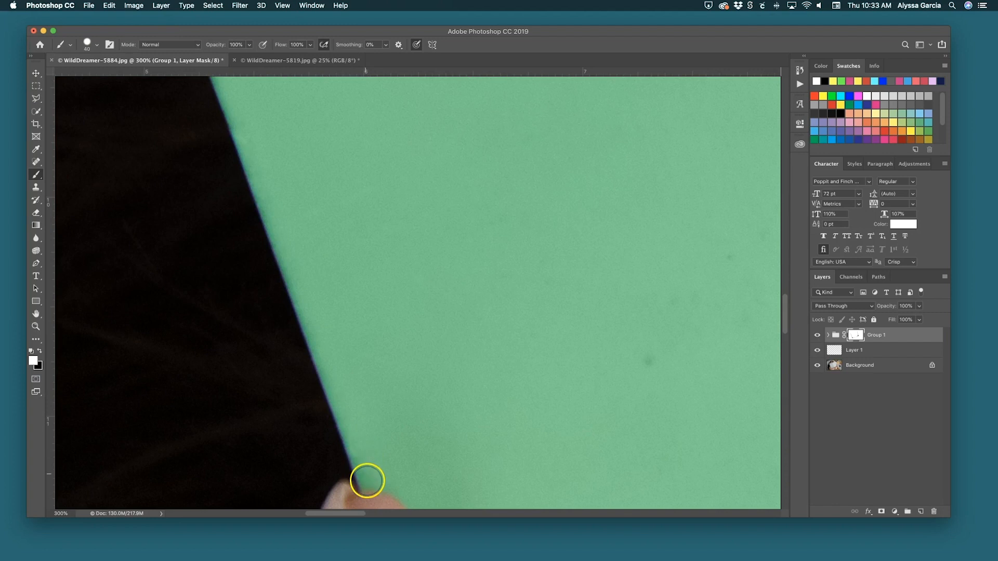
Paint the back cover back in along its outer edge down to the fingertip with white strokes, and return the brush to black.
left_click(254, 168, "shift")
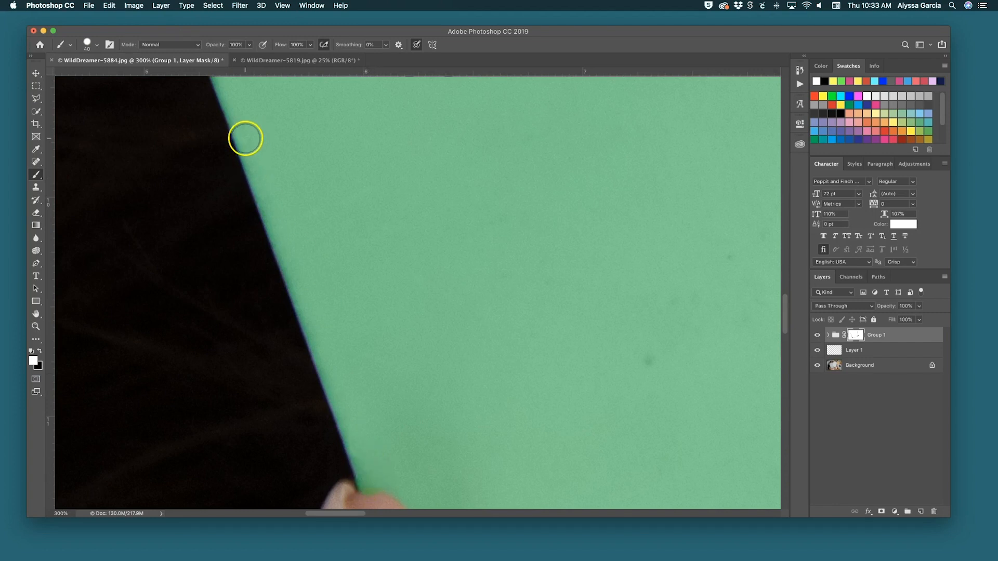
mouse_move(240, 123)
left_mouse_down()
mouse_move(234, 112)
mouse_move(206, 116)
left_mouse_up()
scroll(242, 116, "up", 3)
scroll(219, 121, "up", 2)
left_click(188, 116)
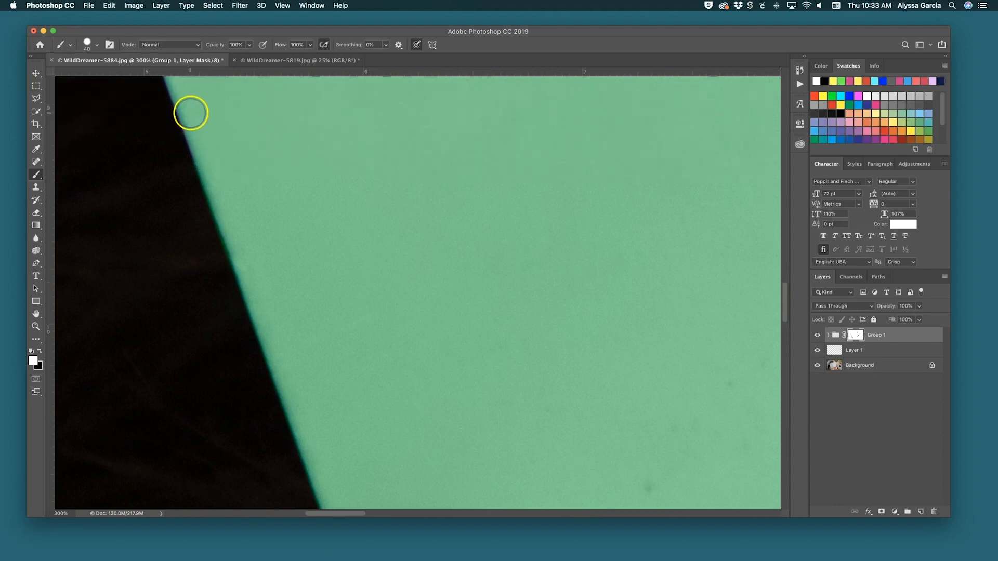
scroll(191, 113, "up", 3)
scroll(401, 303, "down", 10)
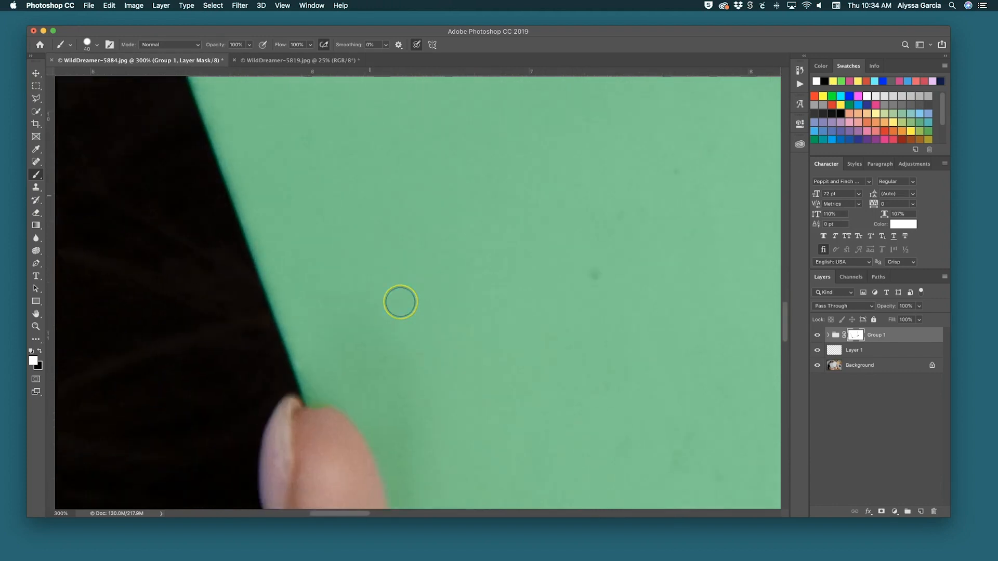
key("x")
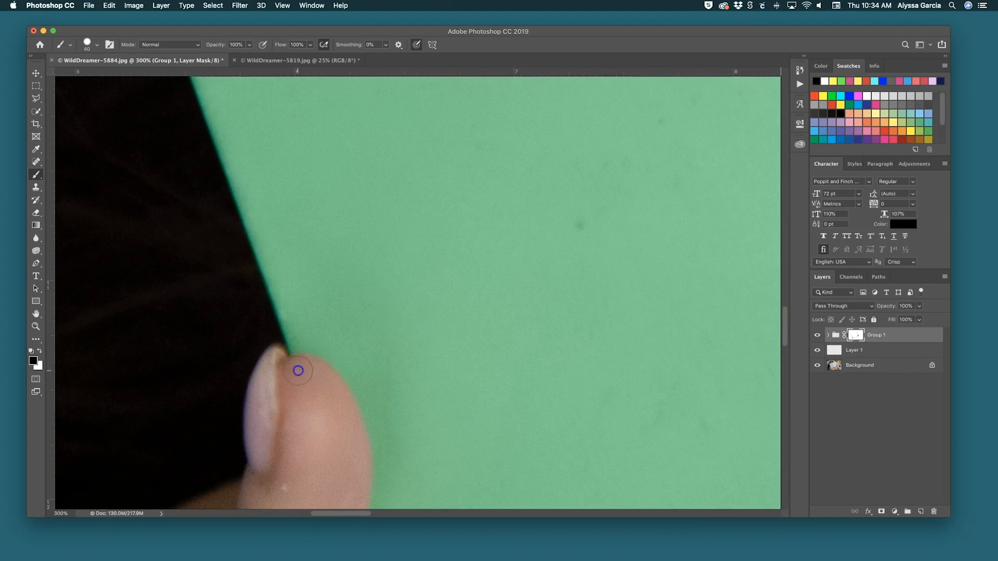
Set the blend mode of the Spine, Back Cover and Front Cover layers inside the group to Normal.
key("super+minus")
key("super+minus")
key("super+minus")
key("super+minus")
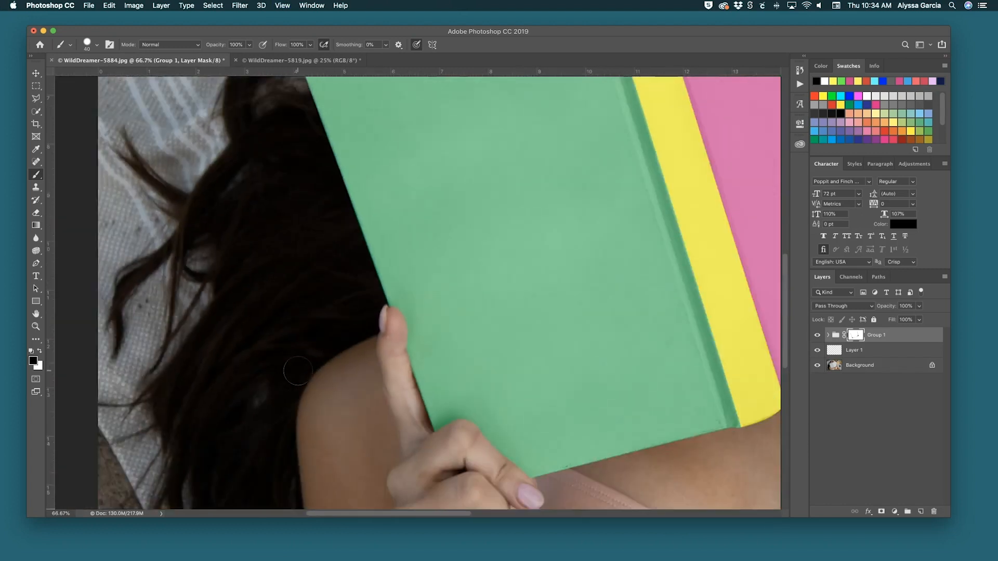
key("super+minus")
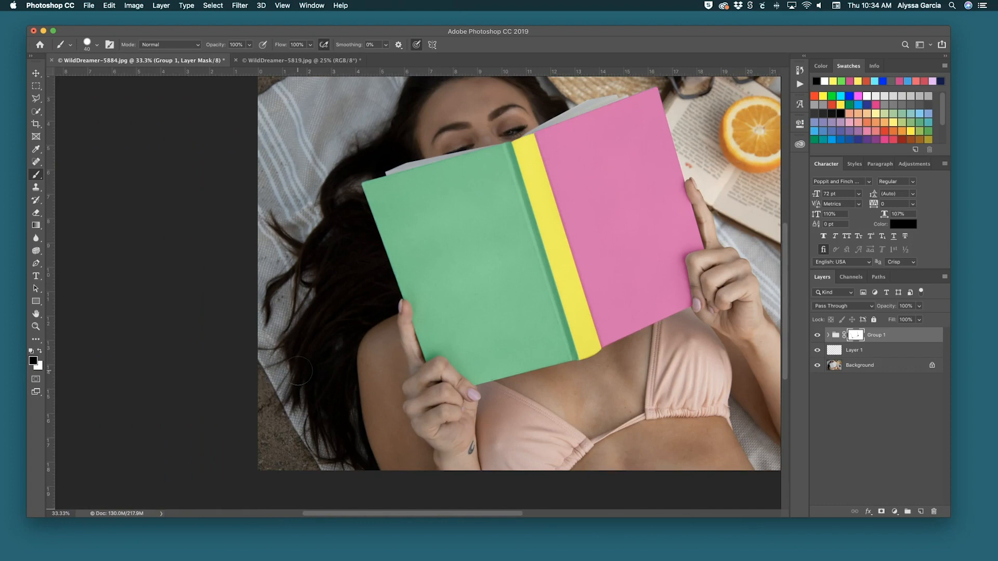
left_click_drag(887, 306, 937, 309)
left_click(828, 334)
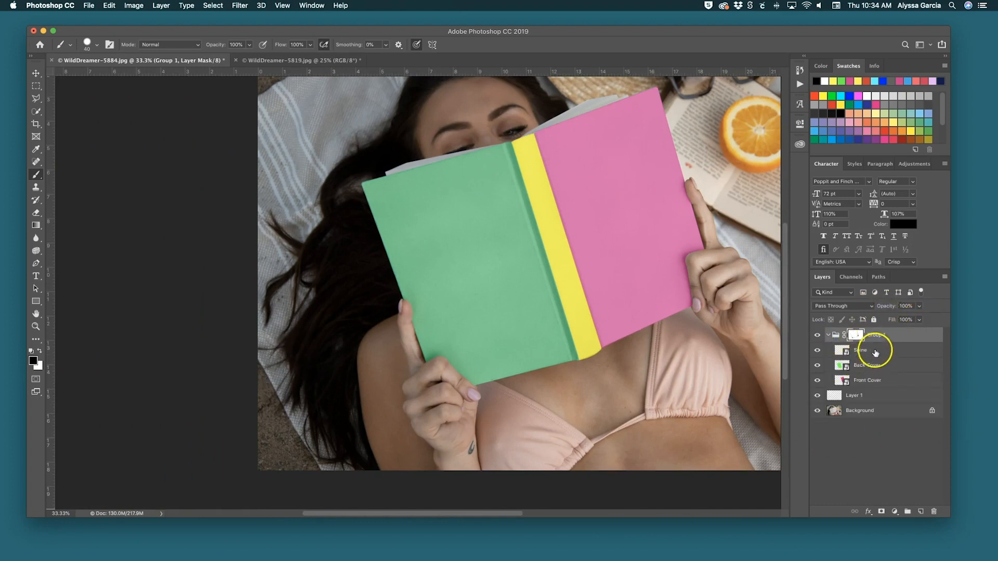
left_click(875, 350)
left_click(887, 385, "shift")
left_click_drag(875, 307, 957, 308)
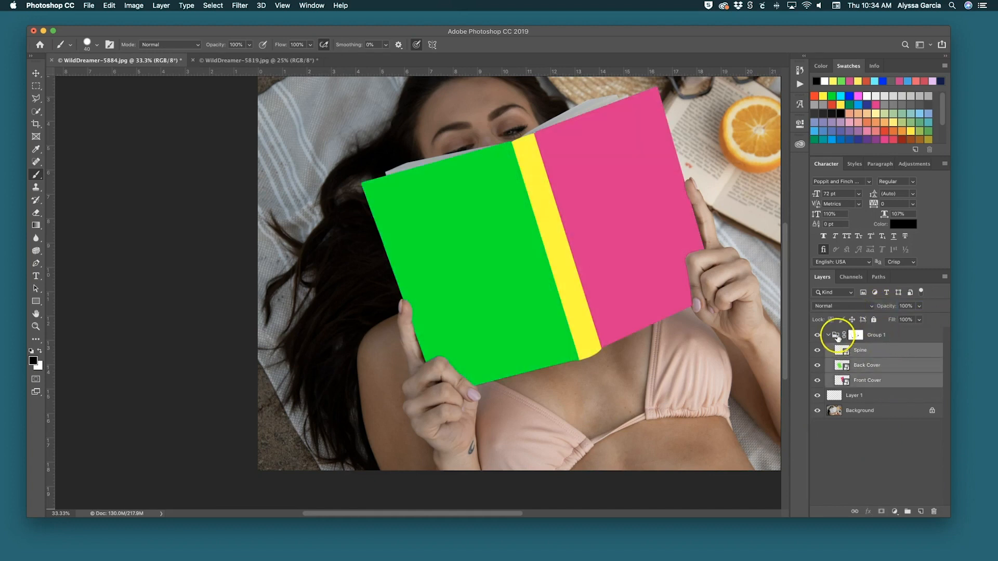
left_click(829, 334)
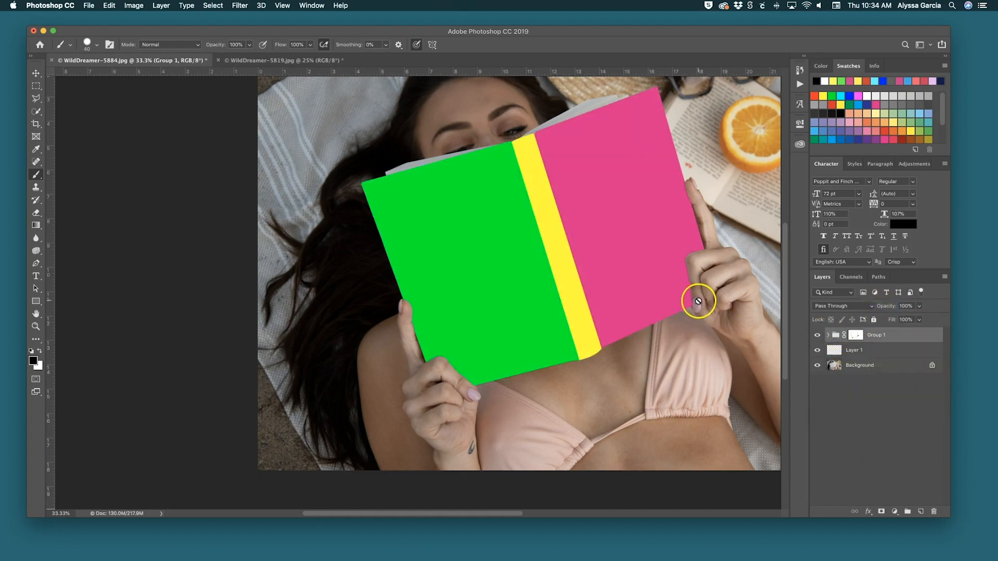
Paint white on the group's mask to bring the front cover's lower outer corner back up against the fingernail.
key("super+plus")
key("super+plus")
key("super+plus")
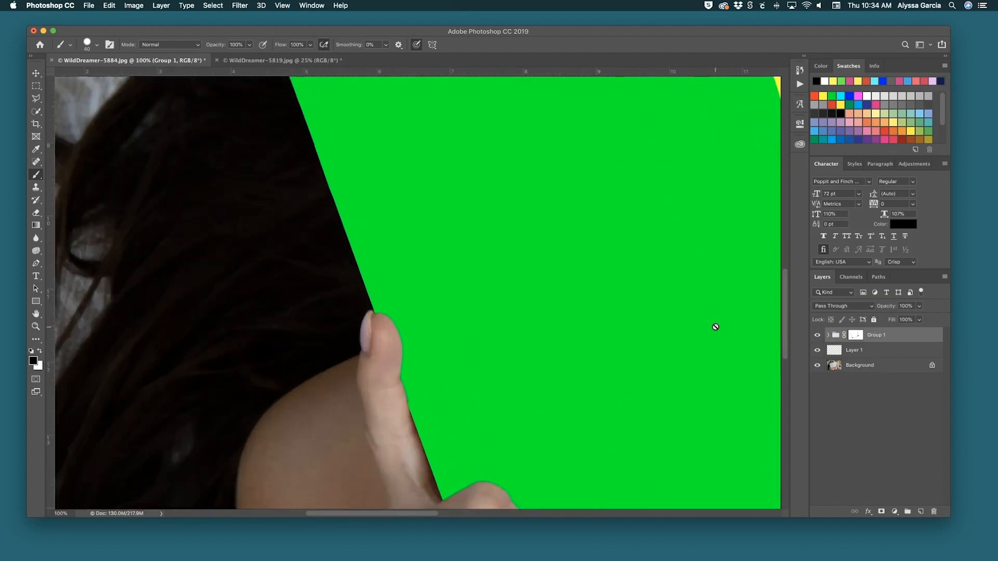
scroll(681, 327, "right", 10)
scroll(682, 327, "right", 2)
scroll(682, 327, "up", 2)
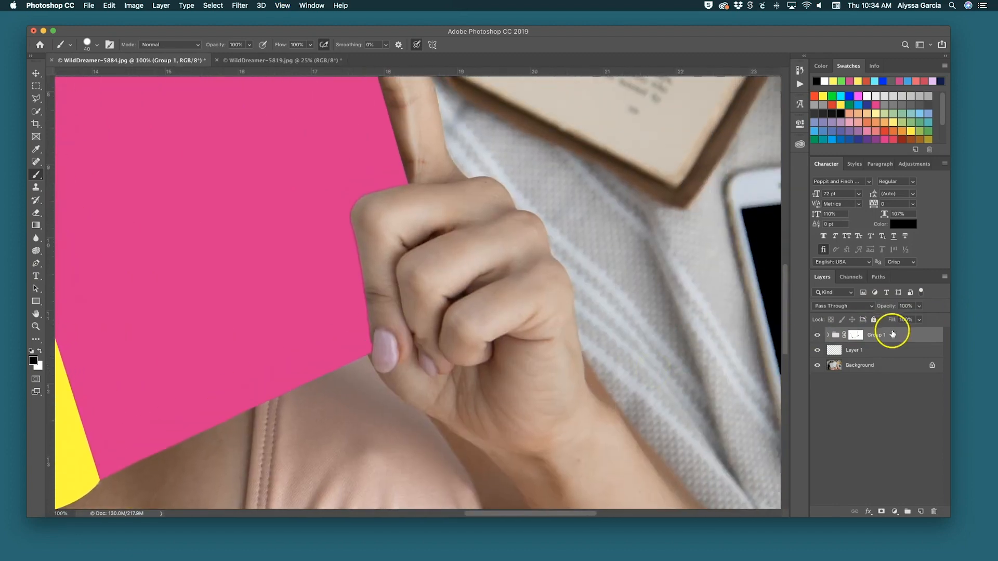
left_click(855, 335)
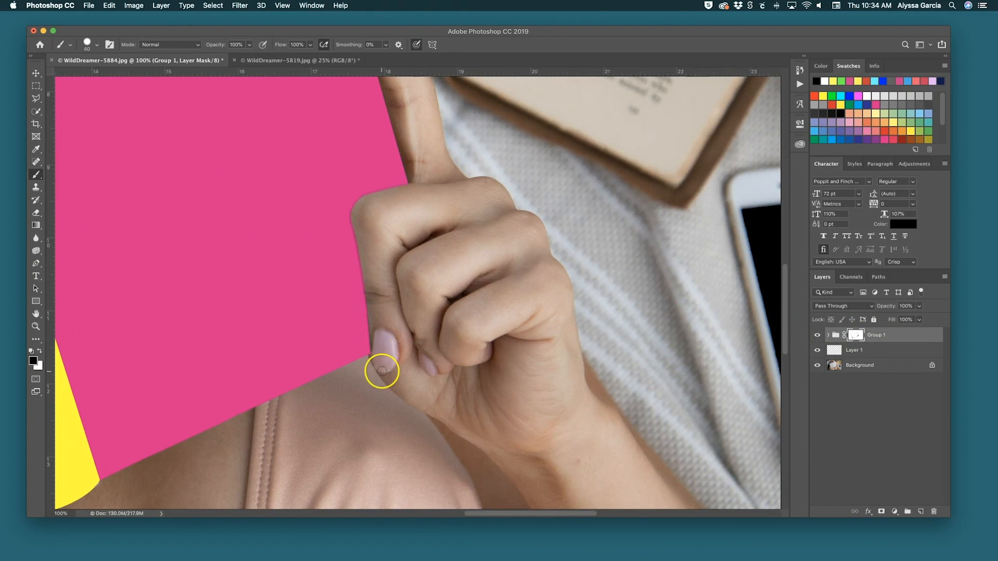
scroll(381, 371, "up", 5)
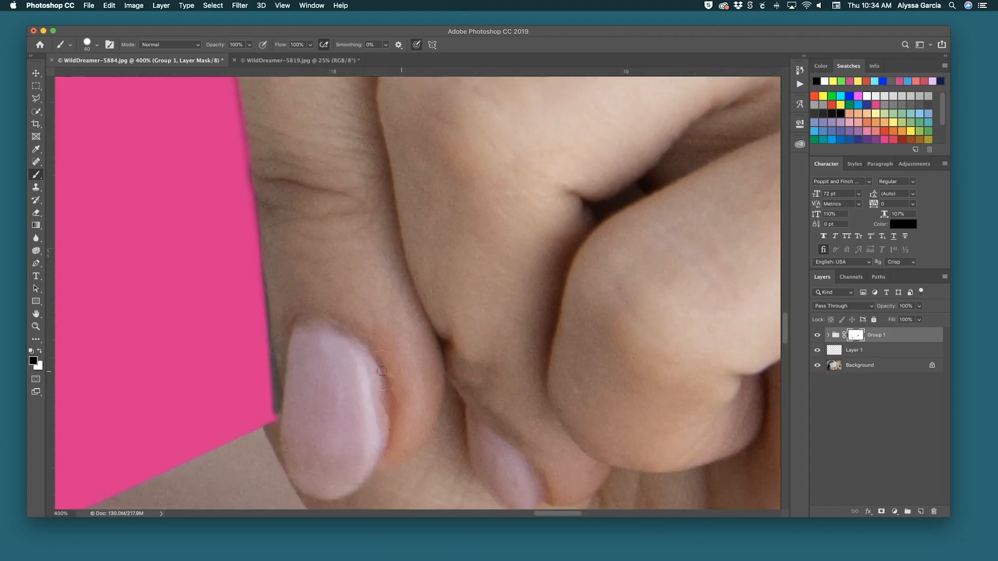
scroll(381, 371, "left", 2)
key("x")
left_click_drag(280, 290, 292, 403)
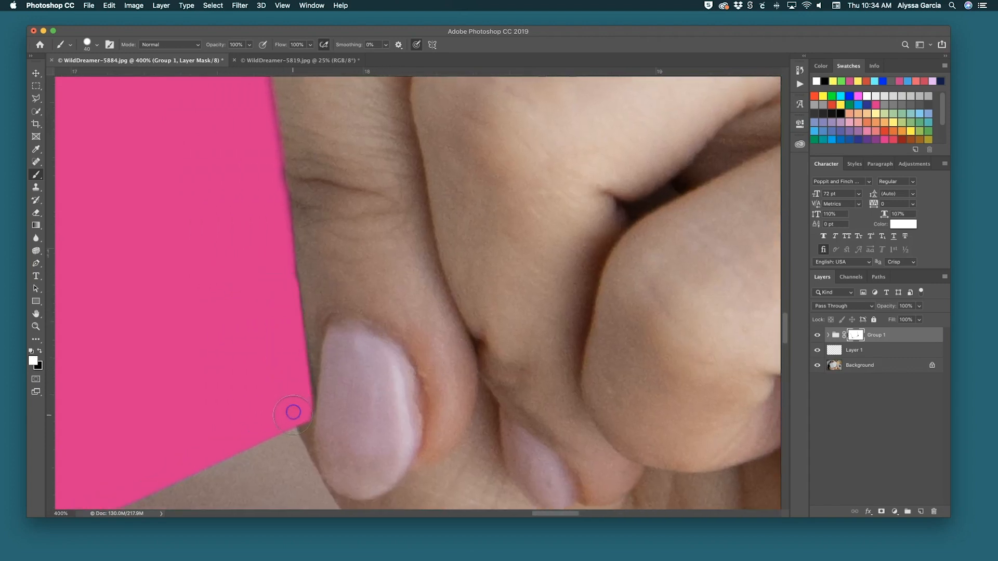
mouse_move(314, 427)
left_mouse_down()
mouse_move(312, 441)
mouse_move(292, 407)
mouse_move(312, 358)
left_mouse_up()
scroll(312, 357, "up", 10)
scroll(312, 358, "left", 2)
left_click_drag(319, 183, 326, 213)
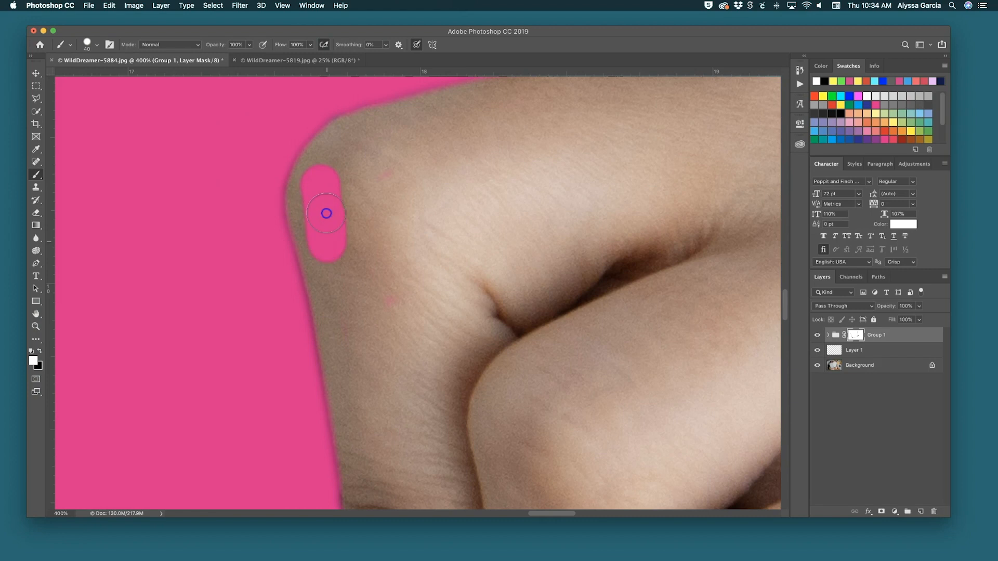
key("super+z")
Paint black on the group's mask to clean up the cover edge around the bent finger's knuckle and along its upper side.
key("x")
mouse_move(349, 298)
left_mouse_down()
mouse_move(358, 216)
mouse_move(385, 206)
mouse_move(403, 338)
mouse_move(465, 359)
mouse_move(425, 310)
mouse_move(365, 316)
left_mouse_up()
scroll(495, 337, "up", 5)
mouse_move(456, 313)
left_mouse_down()
mouse_move(546, 287)
mouse_move(526, 273)
left_mouse_up()
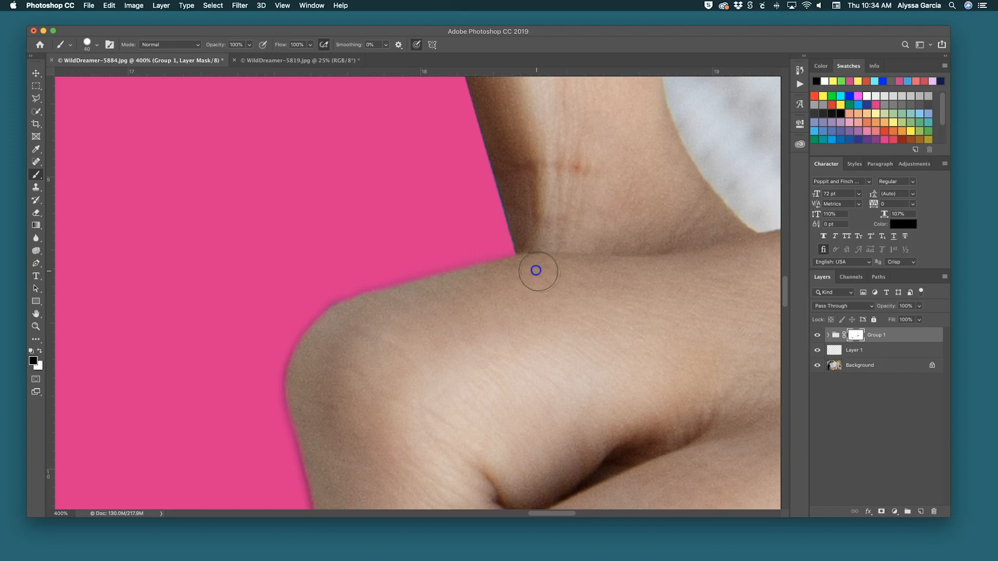
Examine the front cover's mask edge along the index finger and the fit of all three covers in the whole image.
scroll(535, 271, "up", 15)
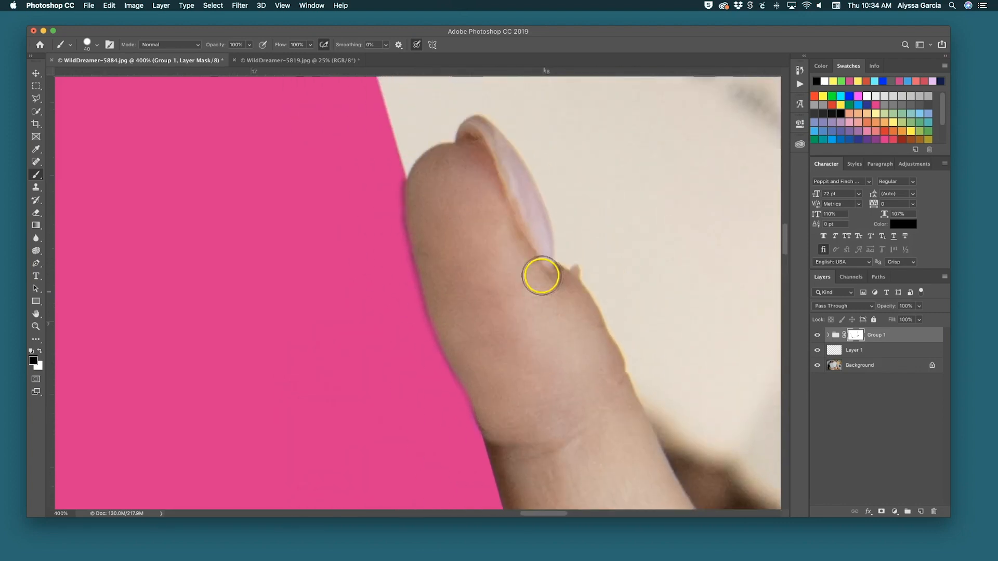
scroll(541, 276, "left", 10)
key("super+minus")
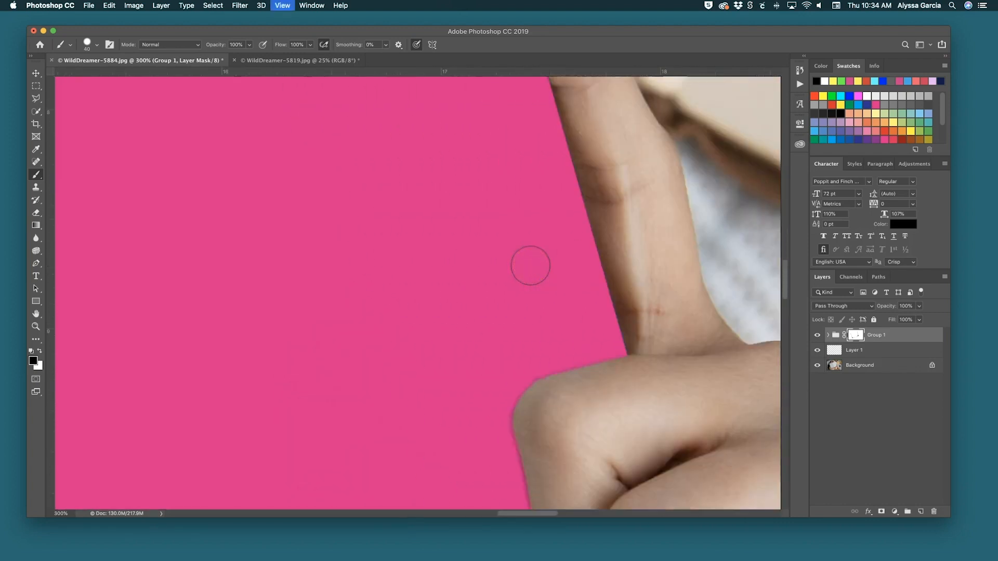
key("super+minus")
key("super+minus")
key("super+minus")
key("super+minus")
scroll(530, 266, "left", 5)
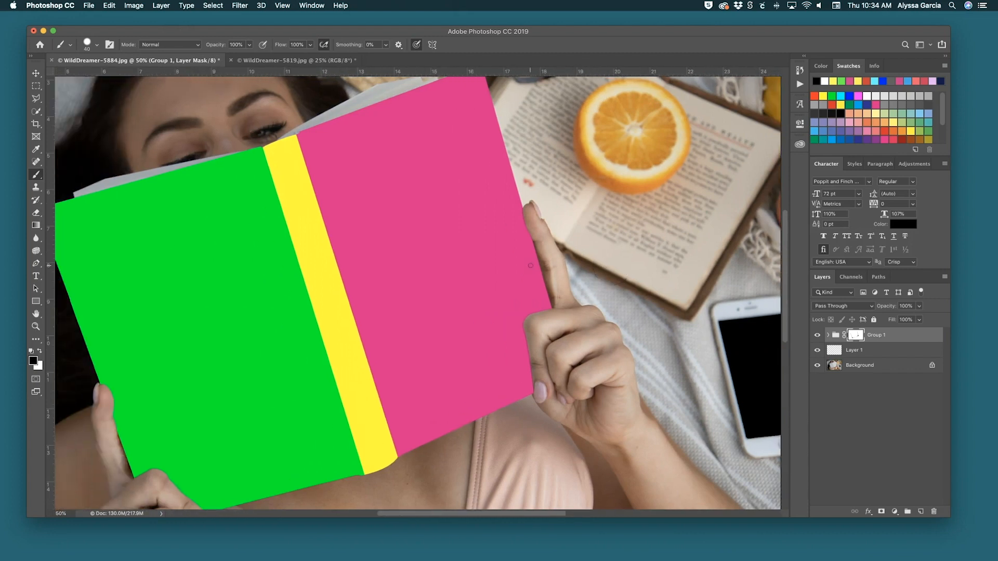
key("super+minus")
key("super+minus")
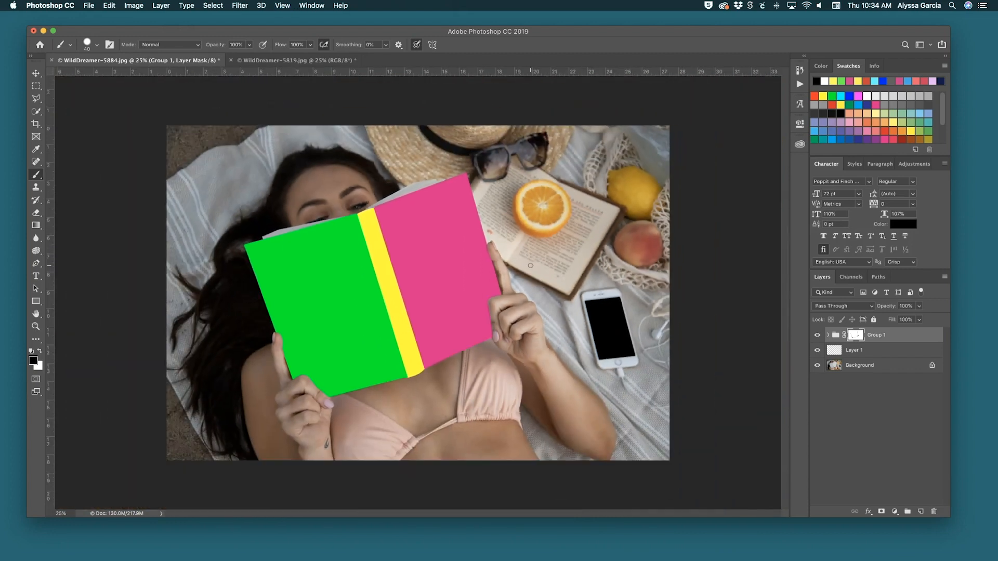
Expand the group and open the Front Cover smart object's contents for editing.
left_click(827, 335)
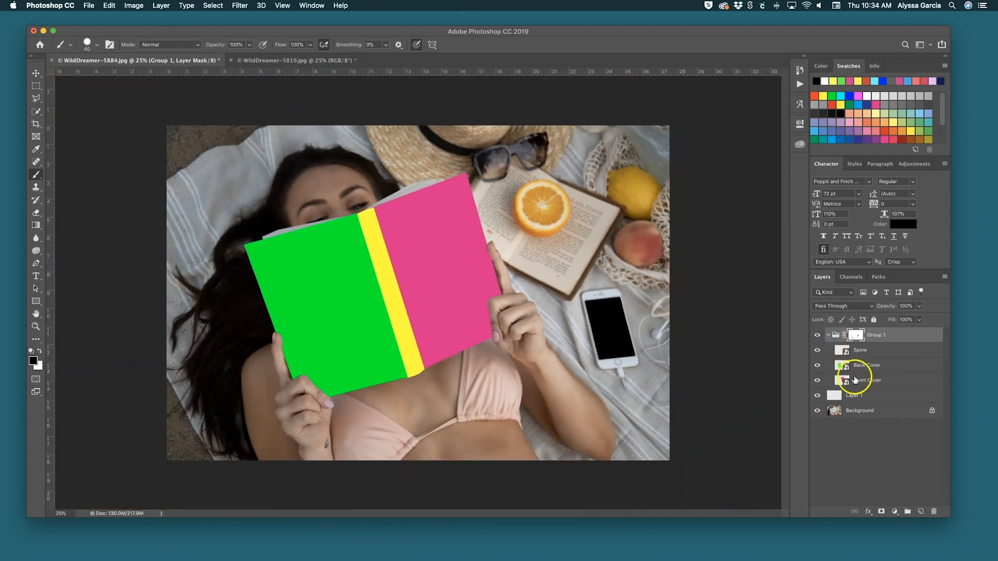
double_click(848, 380)
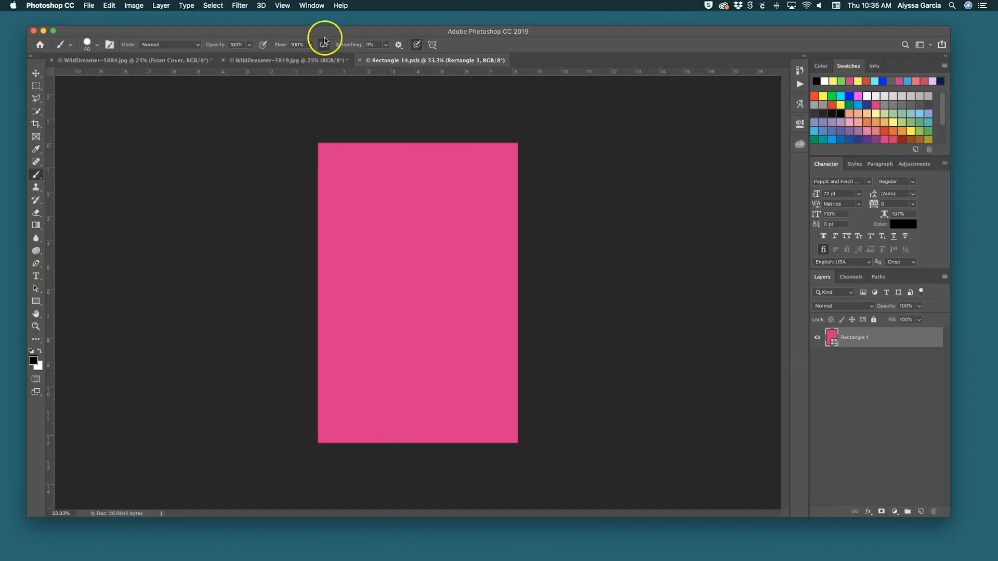
left_click(359, 61)
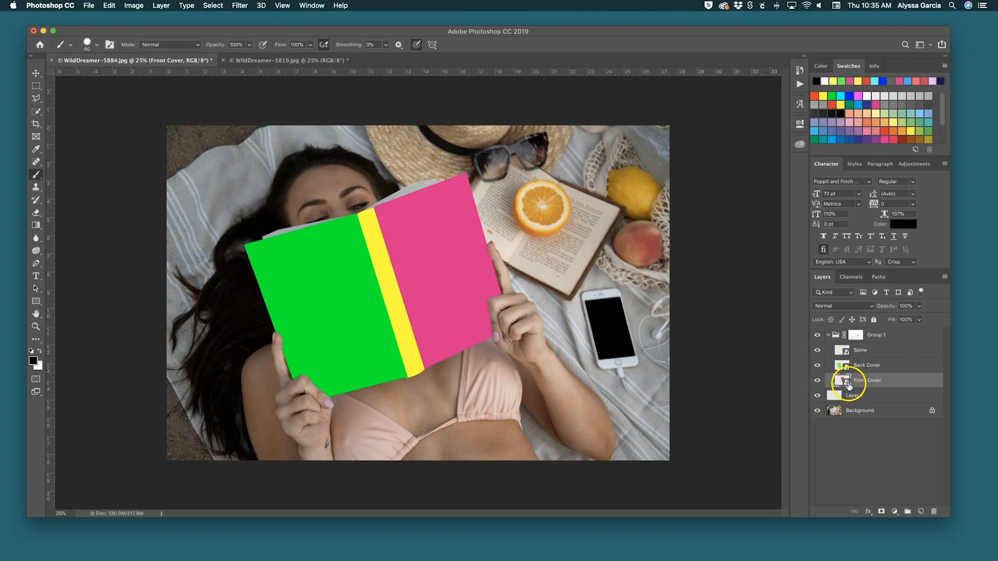
double_click(844, 382)
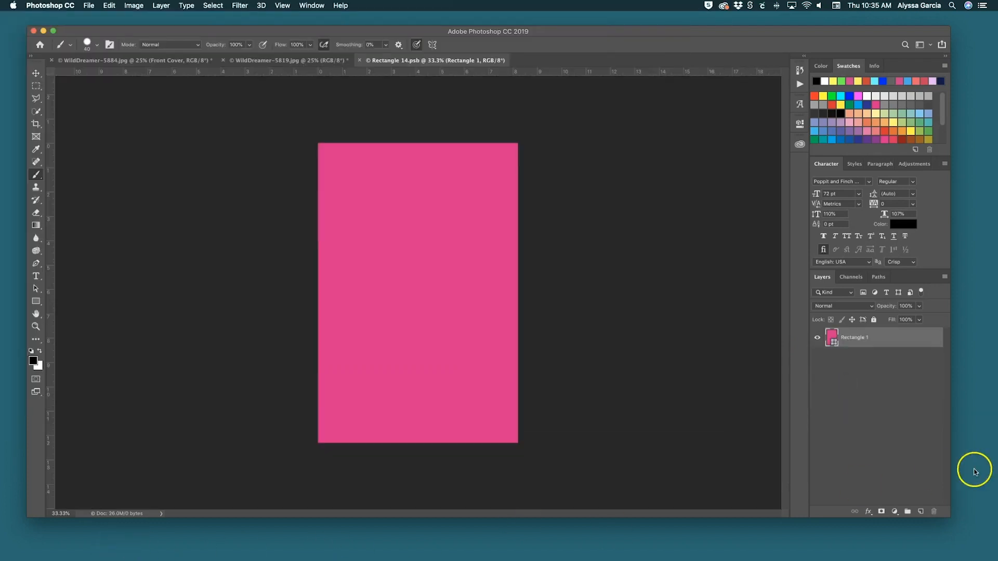
Place the JunkMail-iBooks3 image from Finder over the pink rectangle, and save and close the smart object.
key("super+Tab")
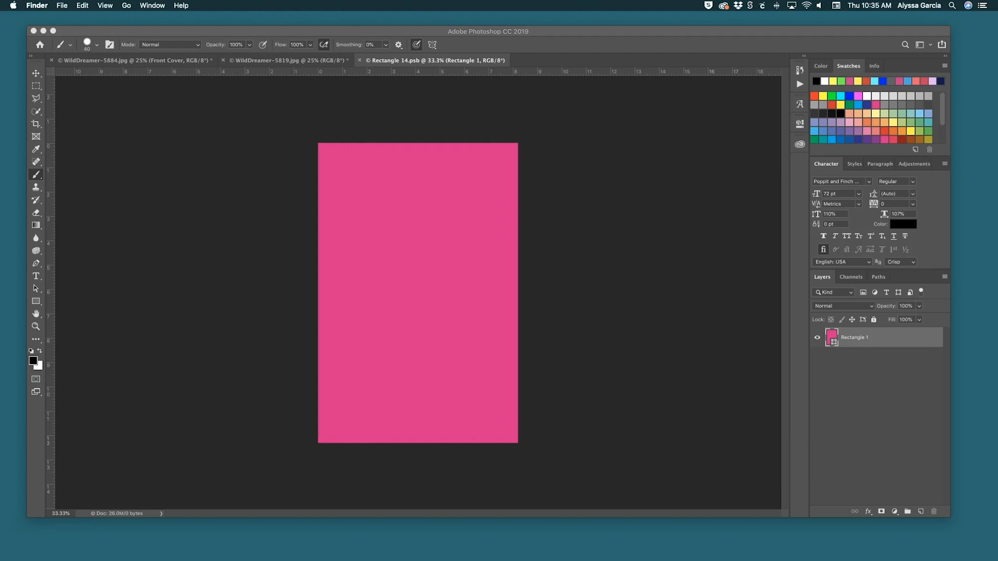
left_click_drag(997, 291, 343, 292)
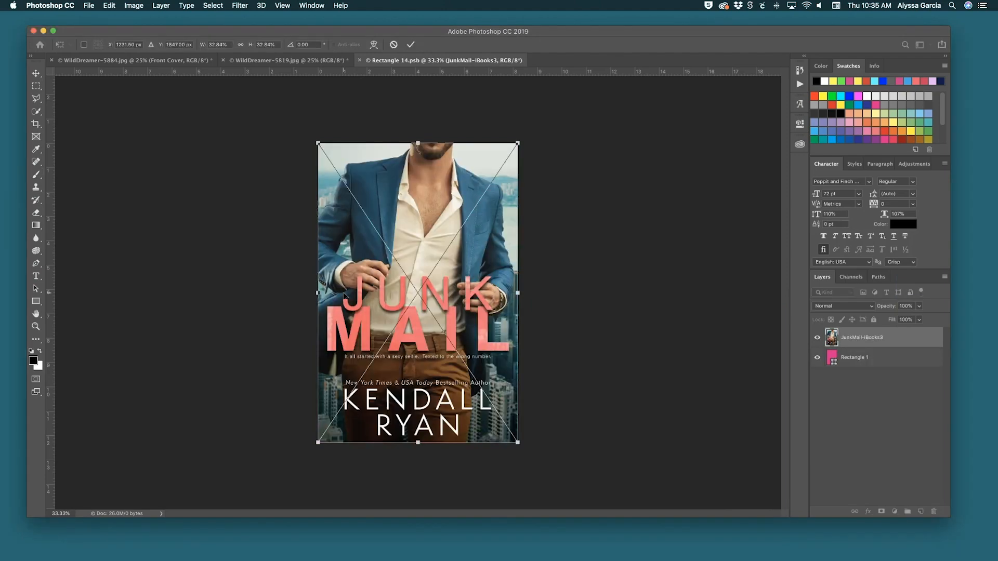
key("Return")
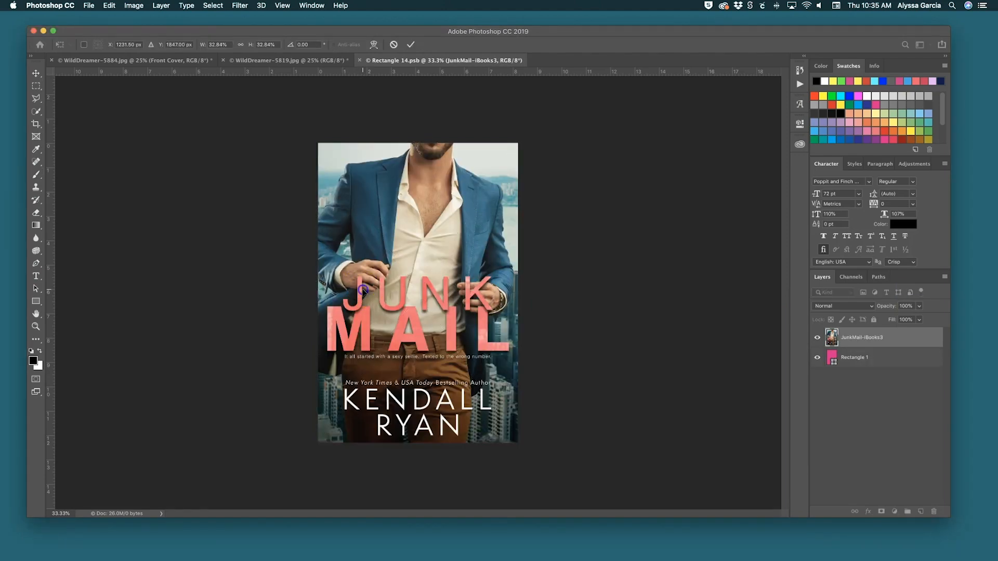
key("b")
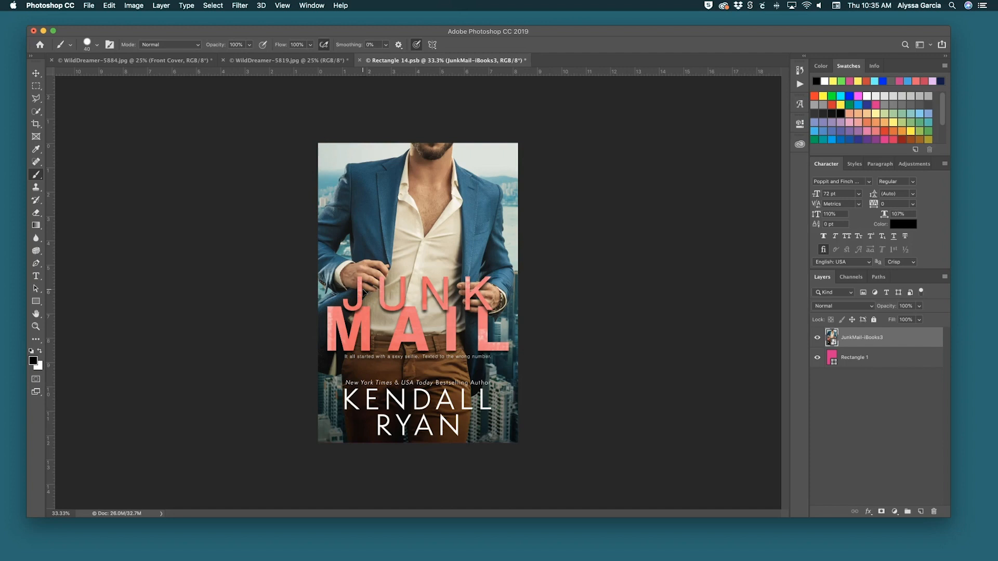
left_click(360, 60)
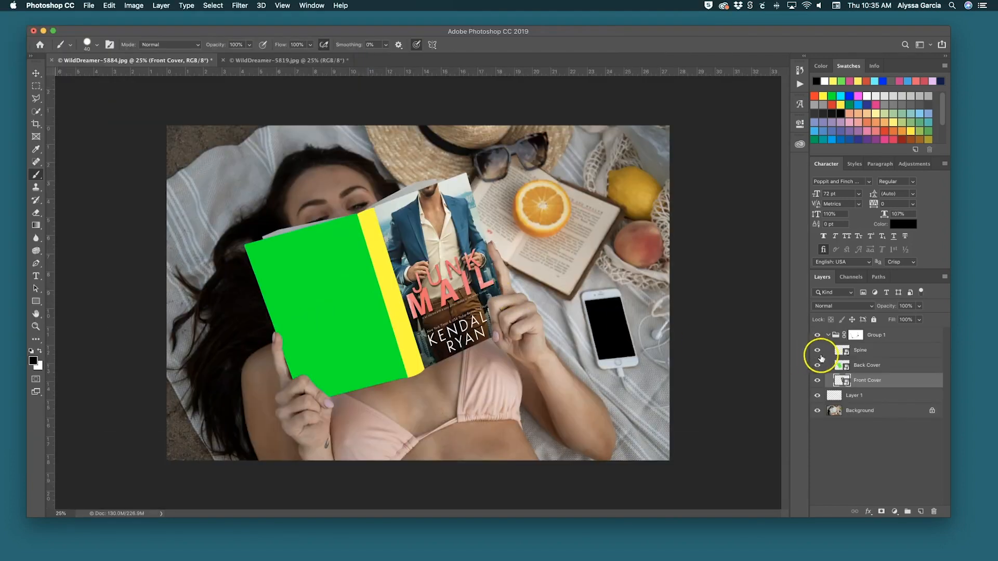
Open the Back Cover smart object and place JunkMail-Wrapwithoutdude, scaled to 29.27% so its back-cover part fills the canvas.
double_click(846, 368)
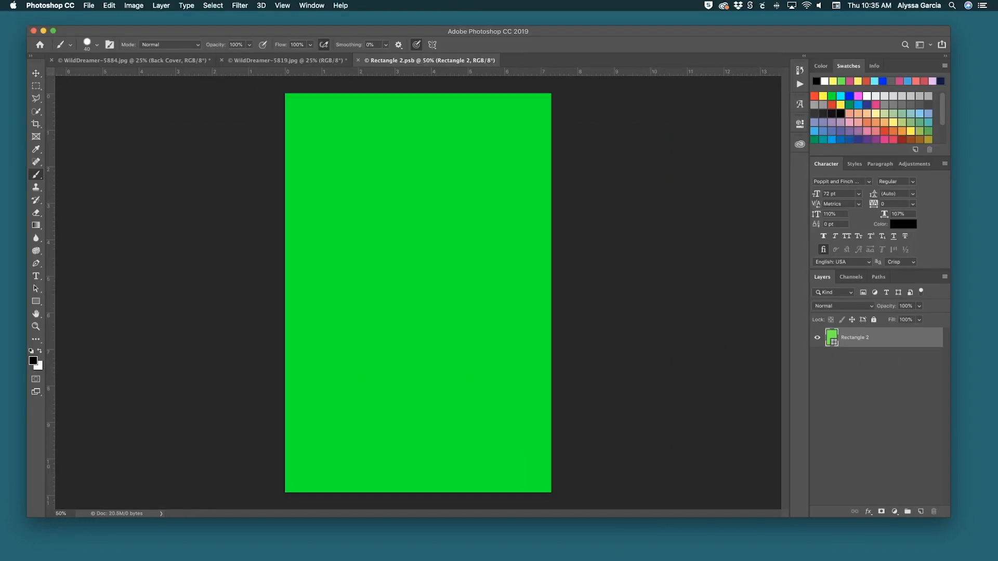
left_click_drag(720, 296, 508, 285)
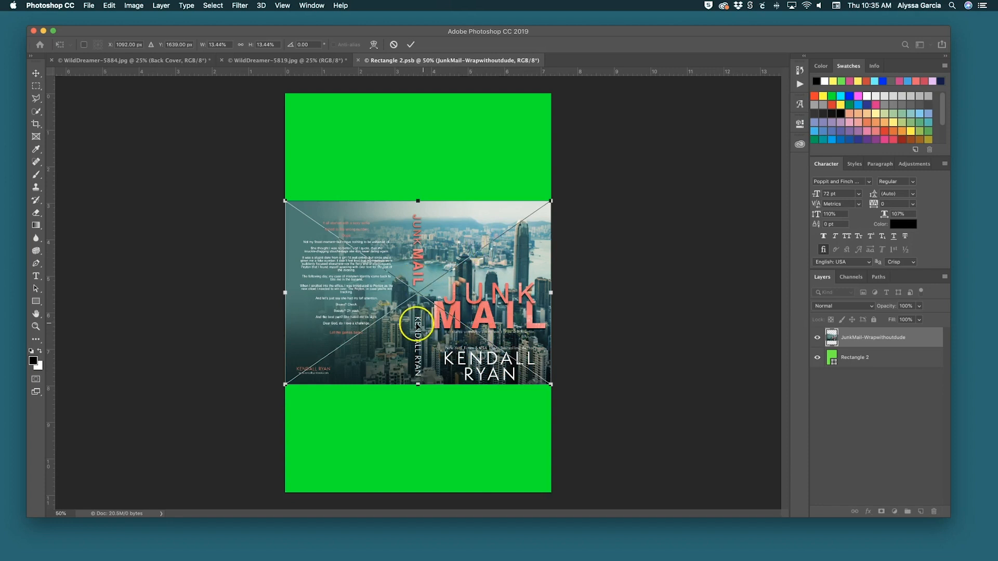
left_click_drag(552, 385, 703, 498)
left_click_drag(517, 389, 665, 395)
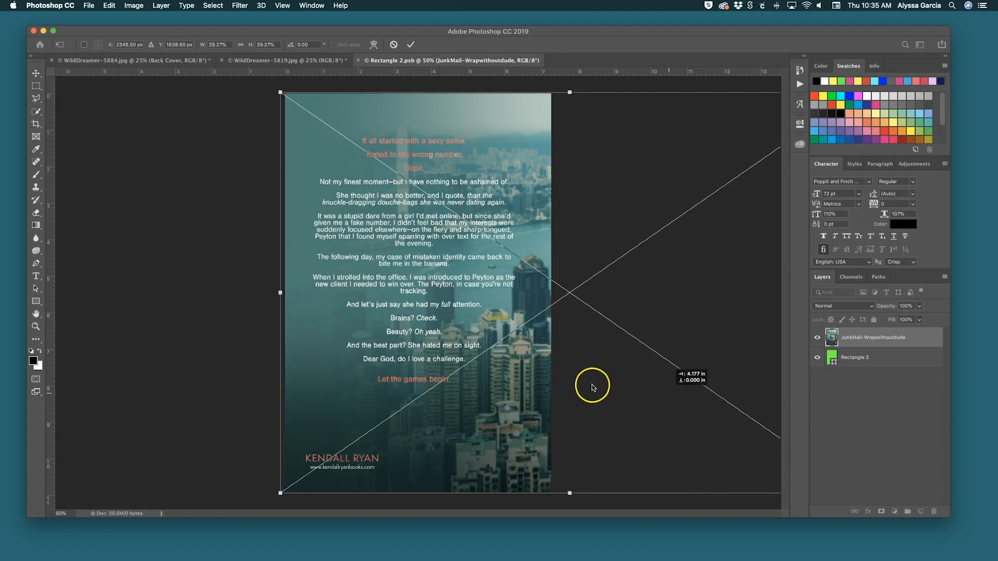
Nudge the placed wrap artwork right to X 2350.50 px, commit the placement and save the back cover's contents.
key("Right")
key("Right")
key("Right")
key("Right")
key("Right")
key("Right")
key("Right")
key("Right")
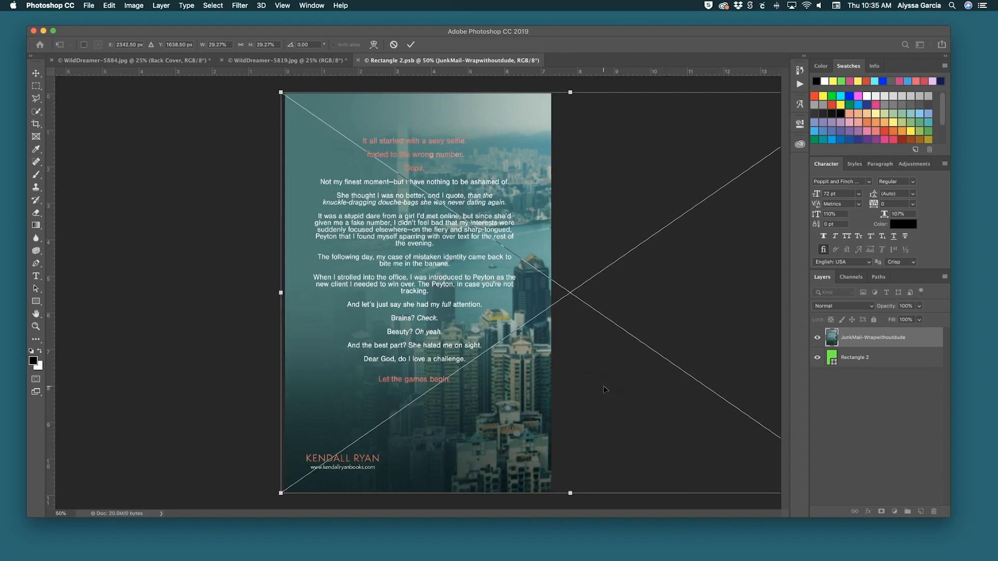
key("Right")
key("Right")
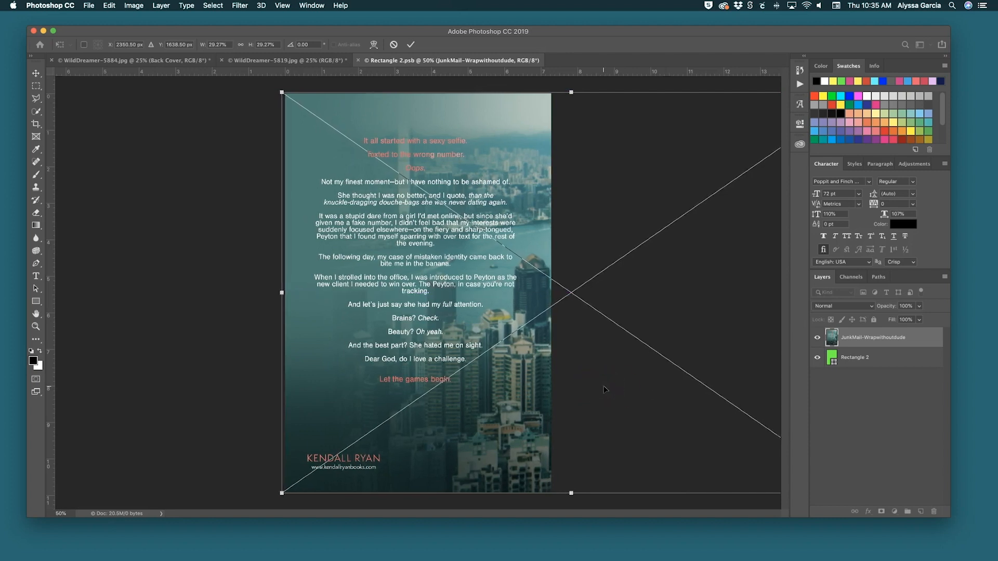
key("Return")
key("b")
key("super+s")
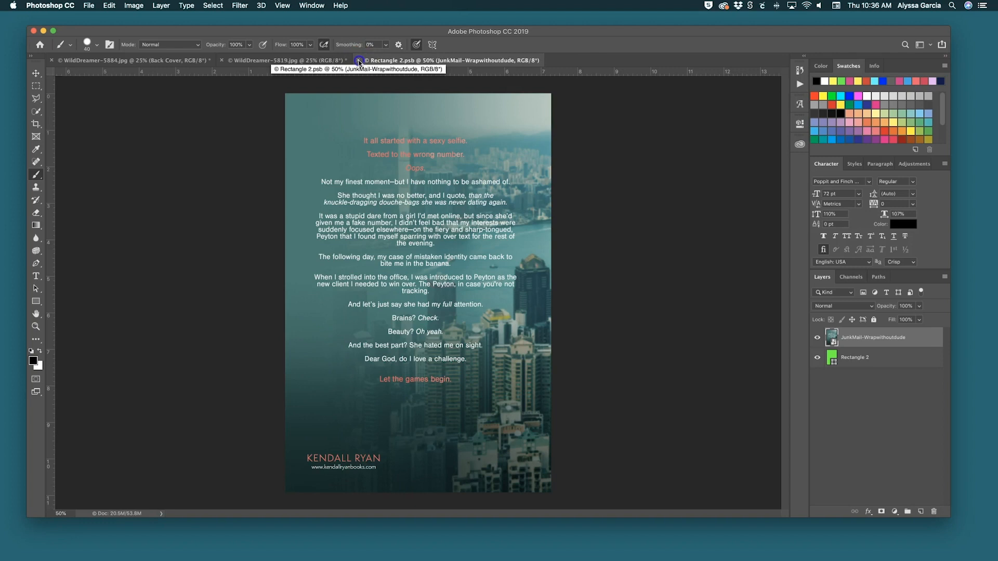
Close the back cover contents, place JunkMail-Wrapwithoutdude over the yellow Spine contents with the title centred, and save and close them.
left_click(358, 61)
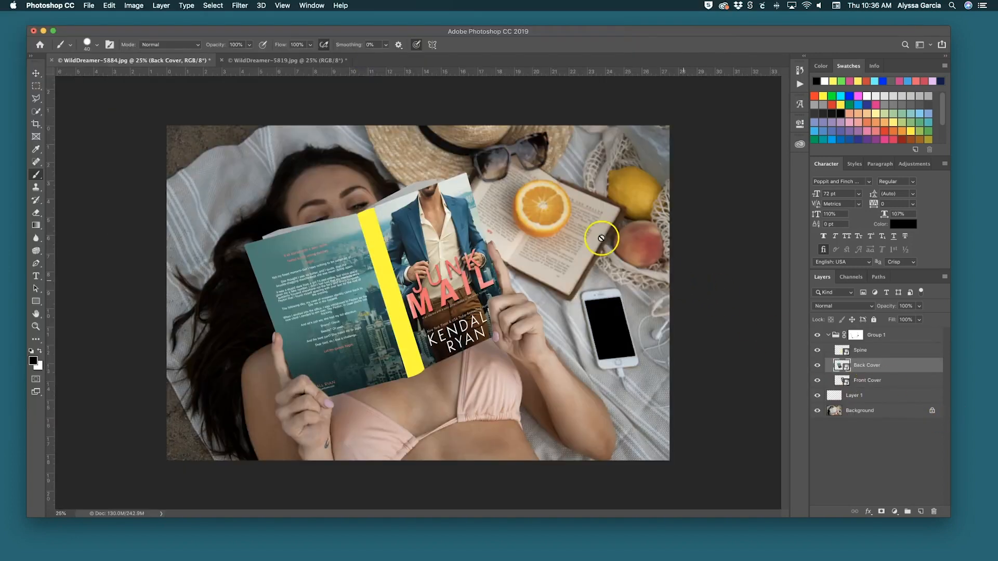
double_click(840, 350)
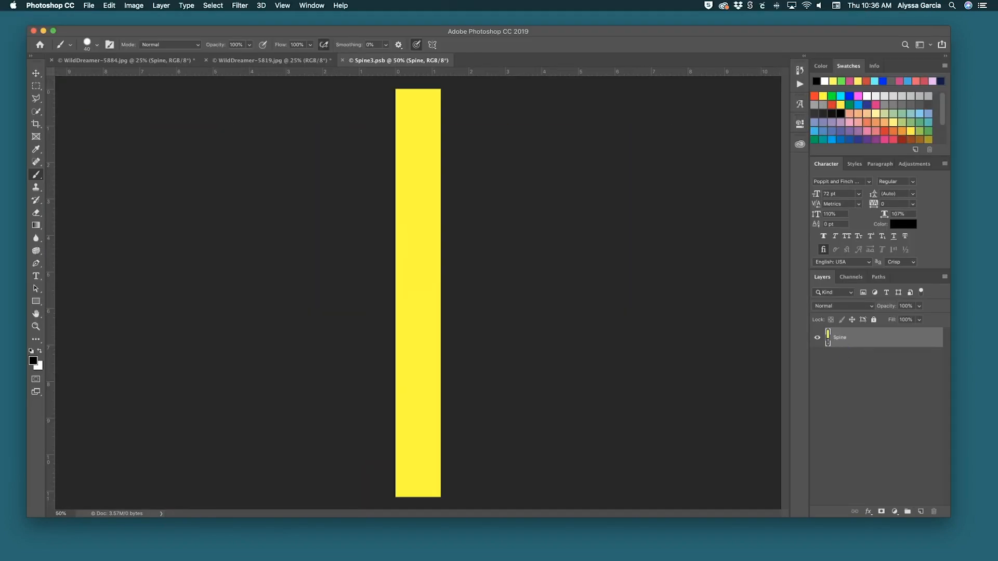
left_click_drag(442, 311, 715, 498)
double_click(403, 299)
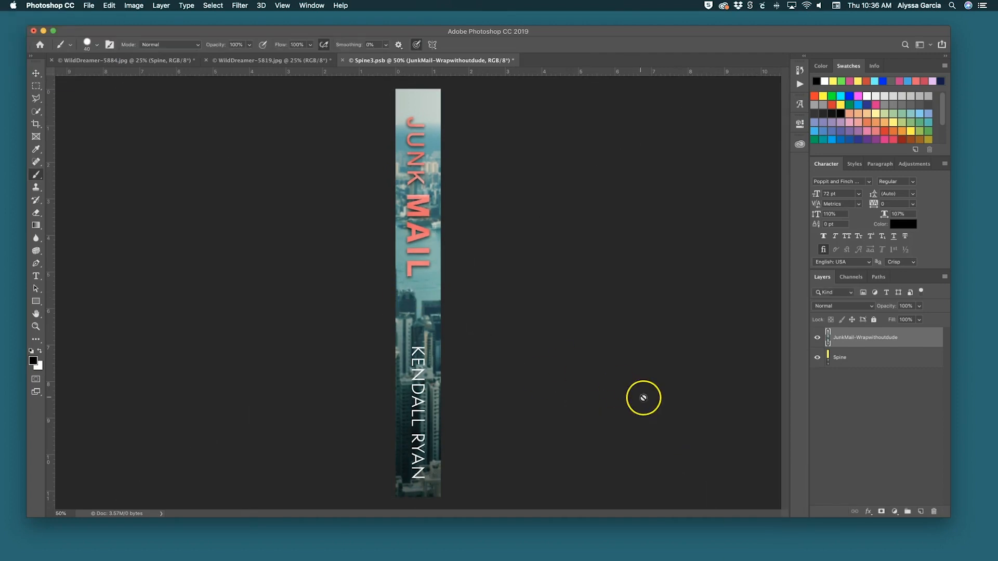
key("cmd+s")
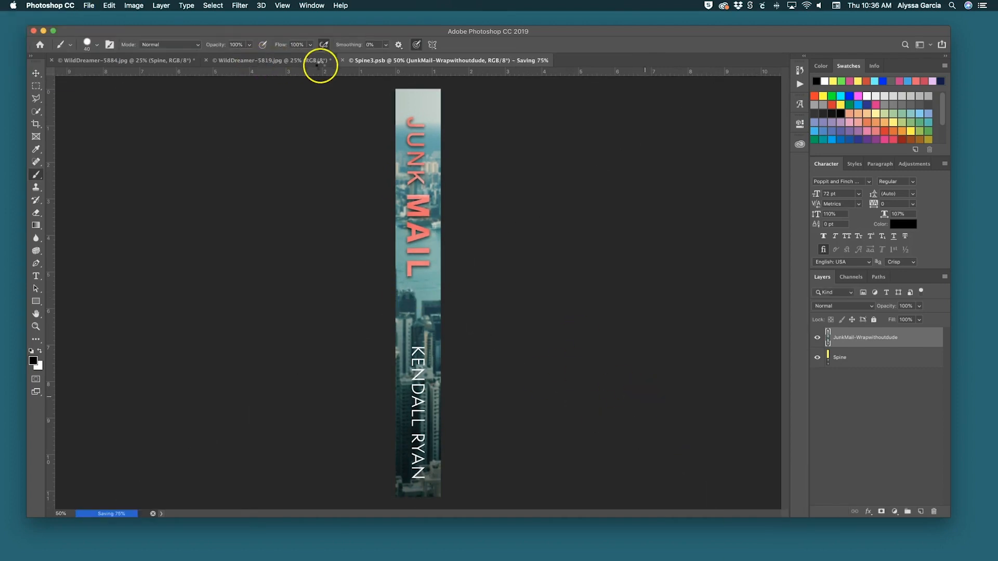
left_click(345, 61)
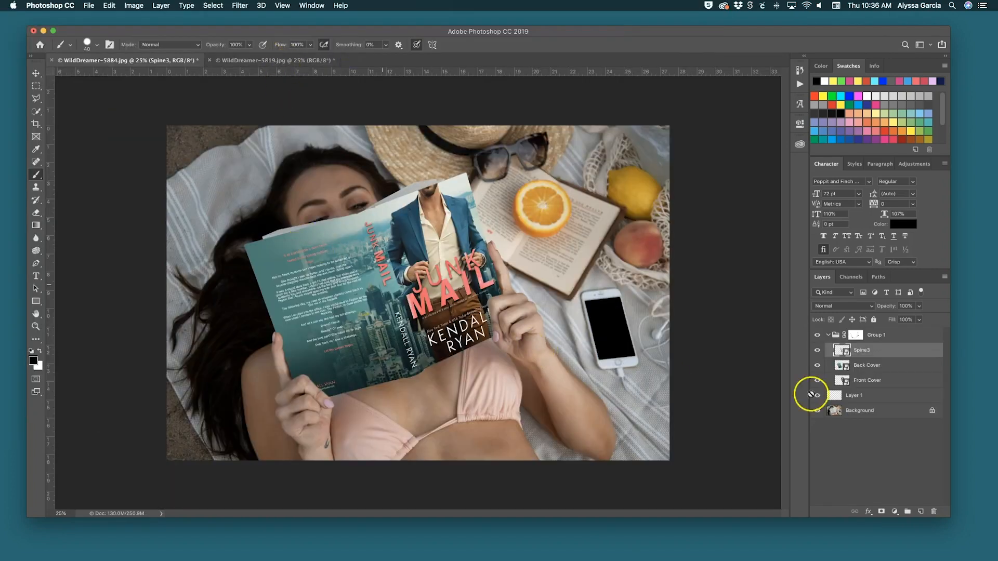
Reopen the spine smart object's contents, move the wrap artwork slightly upward, save, and return to the WildDreamer-5884 mockup.
double_click(834, 355)
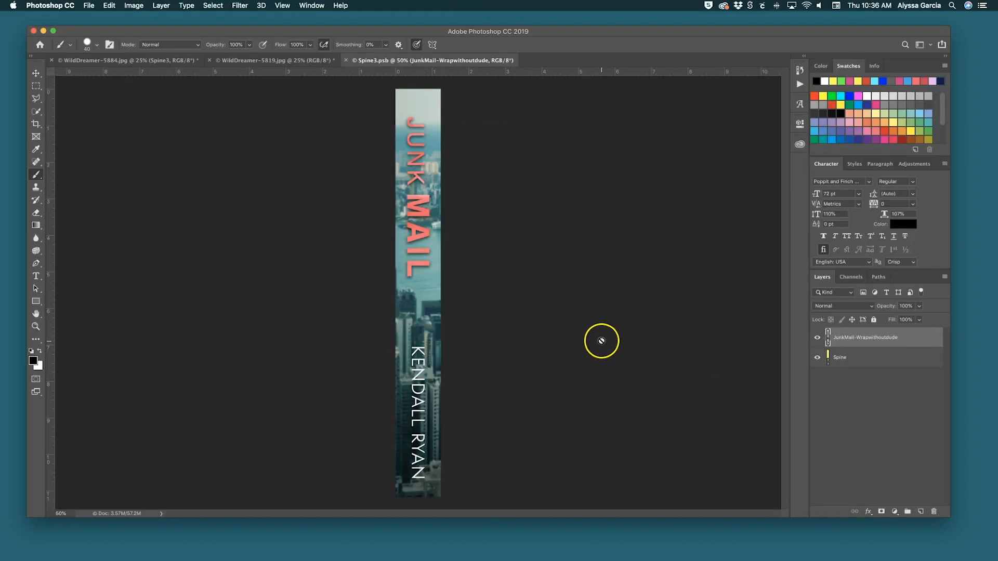
key("super+t")
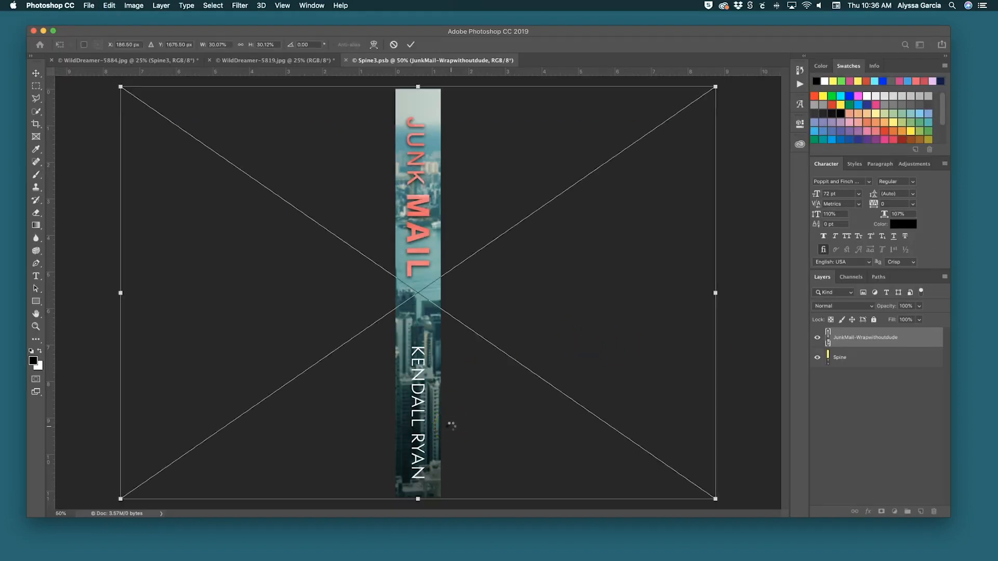
left_click_drag(434, 411, 434, 411)
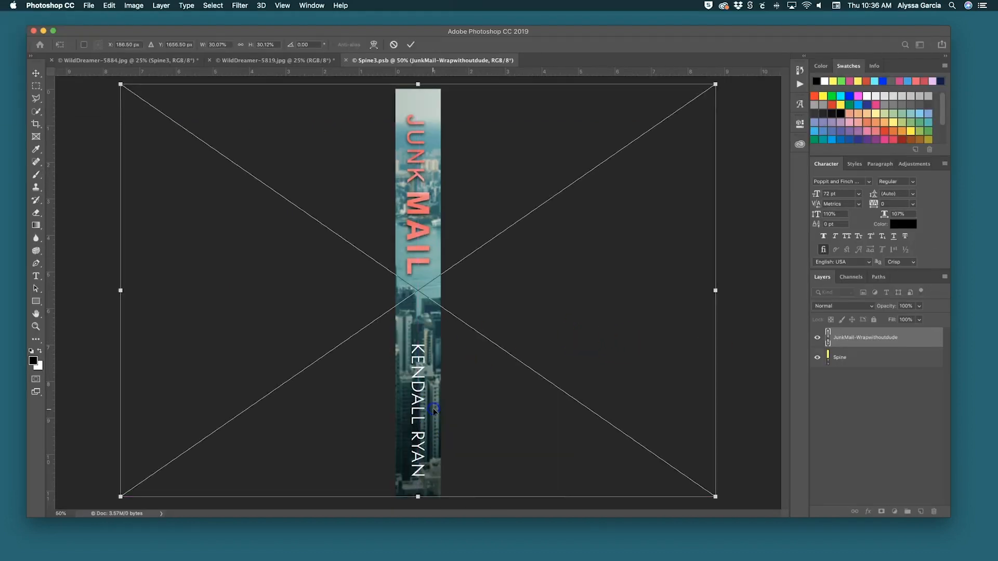
key("Return")
key("b")
left_click(527, 443)
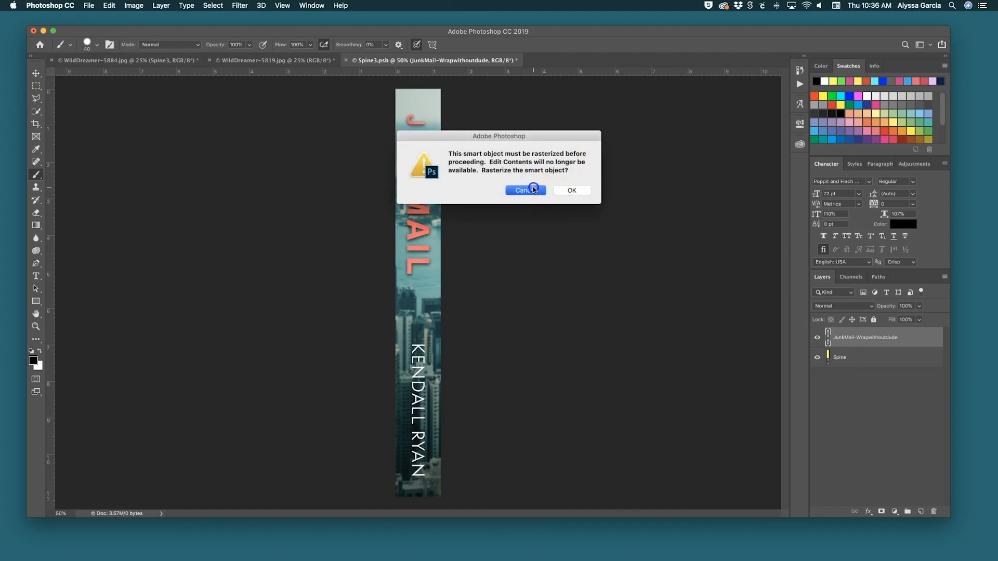
left_click(572, 190)
key("super+s")
left_click(292, 59)
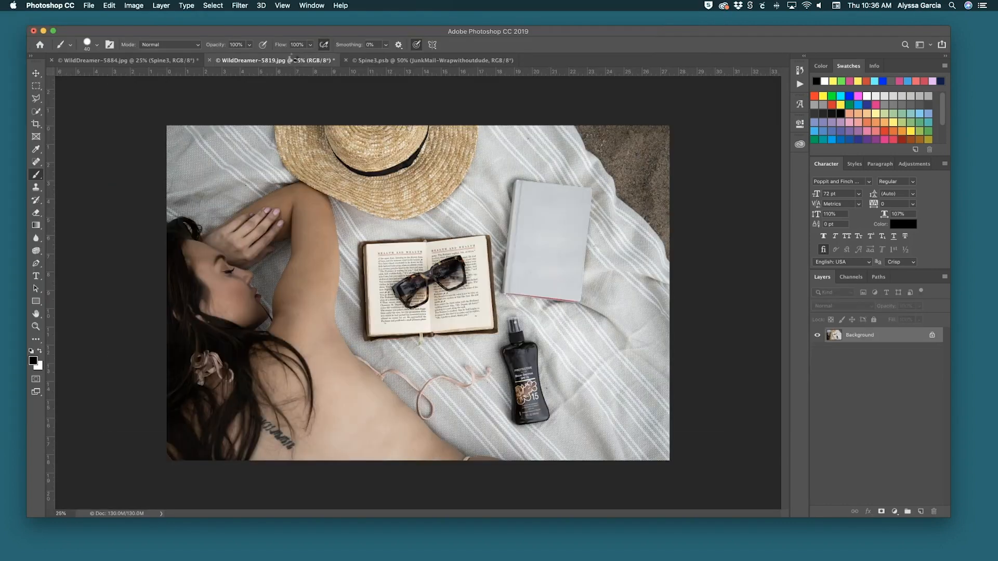
left_click(184, 61)
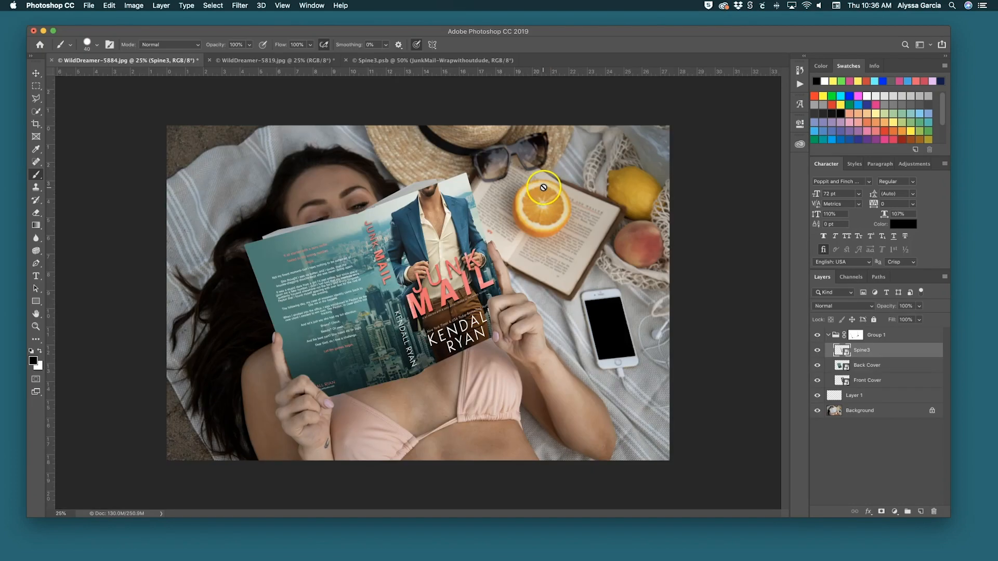
left_click(450, 61)
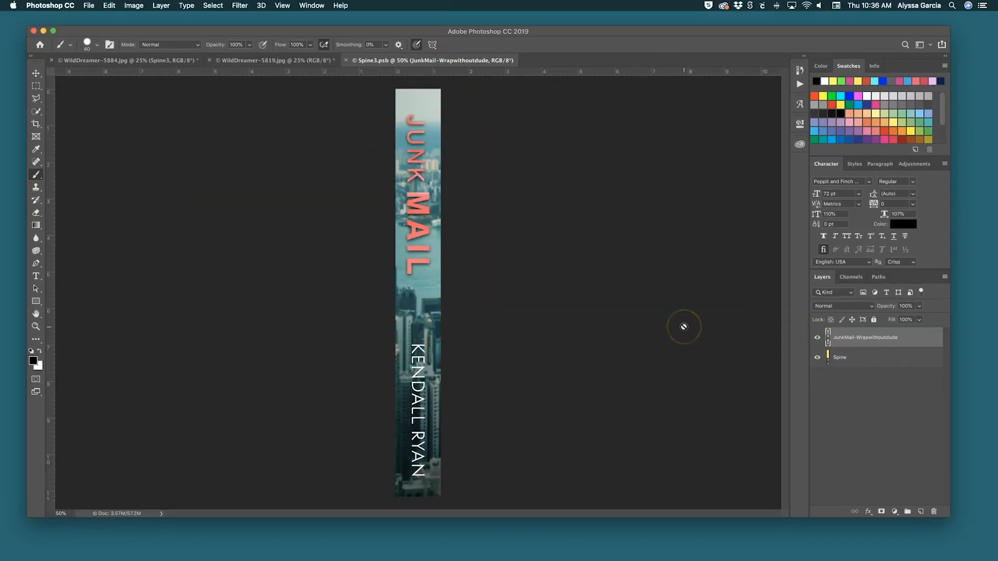
key("super+minus")
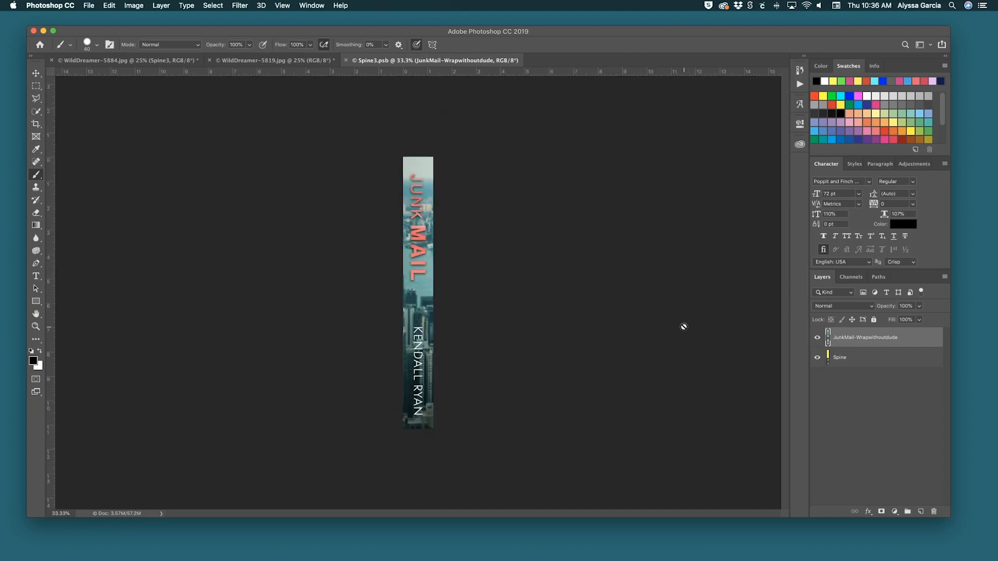
key("super+t")
Open the Back Cover smart object's contents from the mockup and shift the wrap artwork right to X 2378.50 px.
left_click(97, 60)
double_click(841, 367)
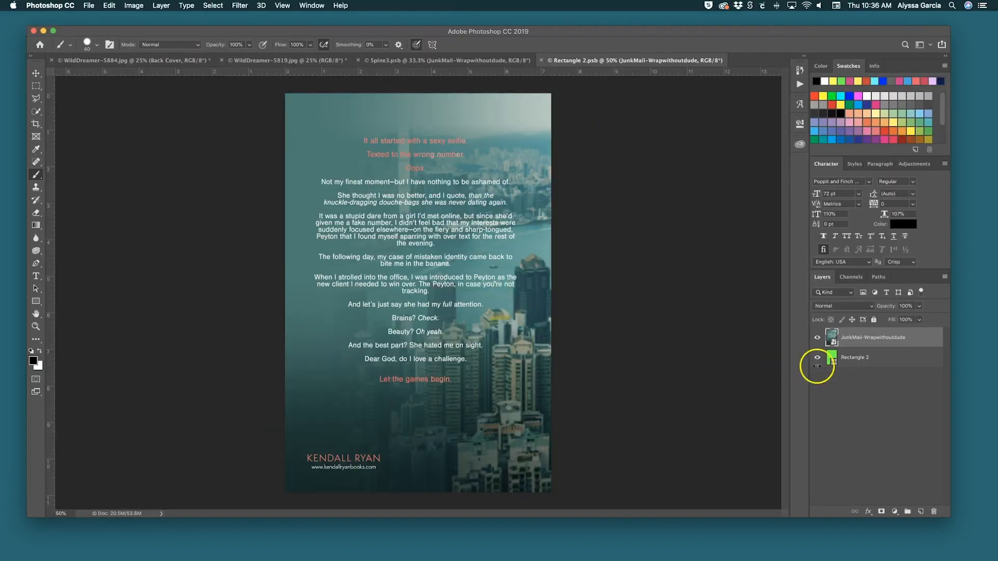
key("super+t")
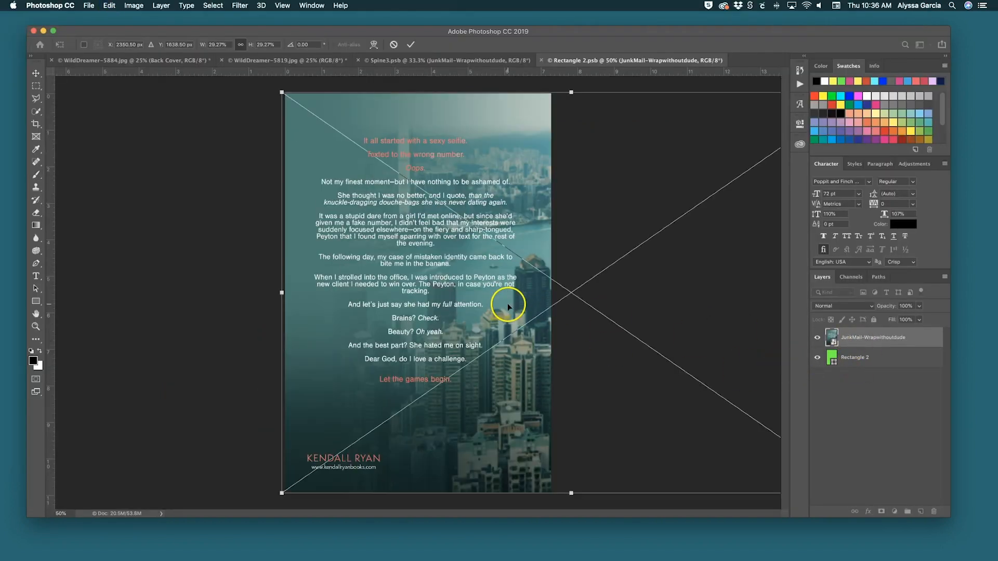
left_click_drag(509, 303, 522, 309)
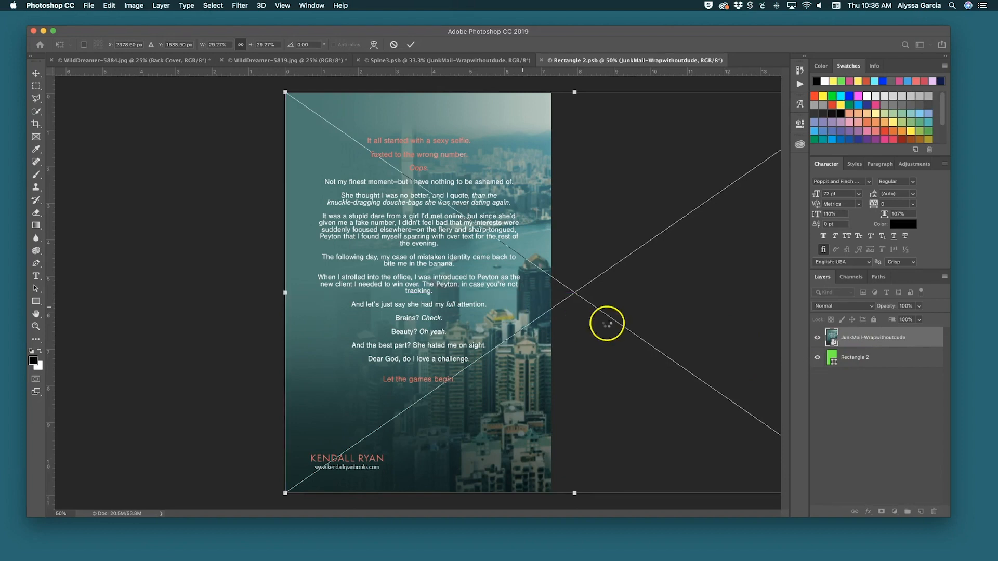
left_click(607, 323)
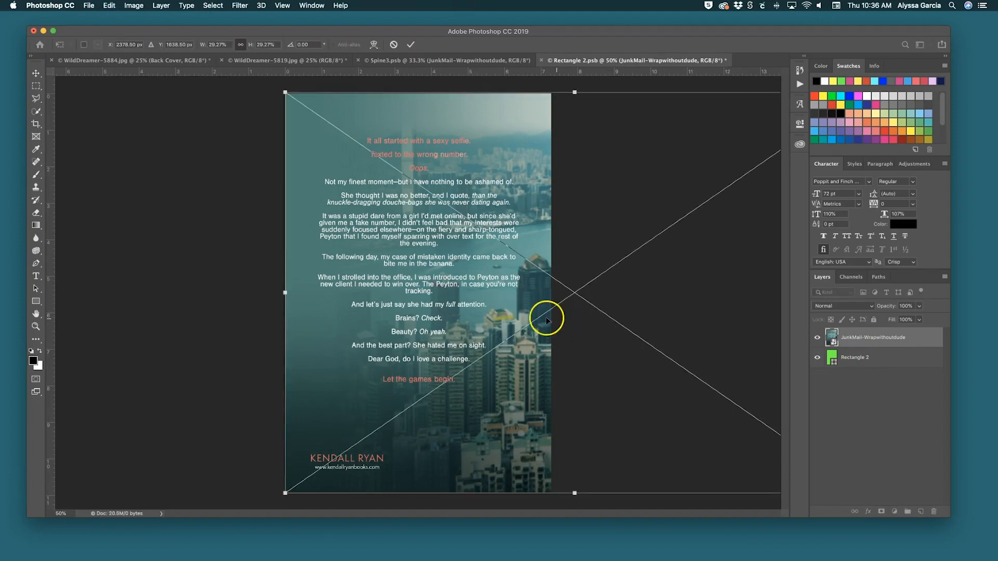
In Spine3.psb, scale the wrap artwork down to about 29.6%, then enlarge it slightly to cover the yellow, keeping it a smart object.
left_click(411, 65)
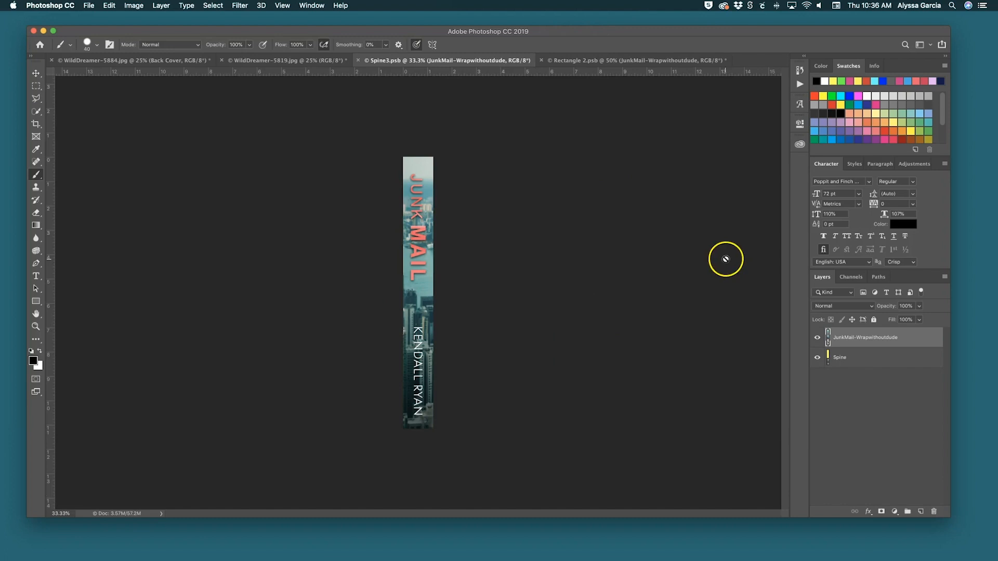
key("ctrl+t")
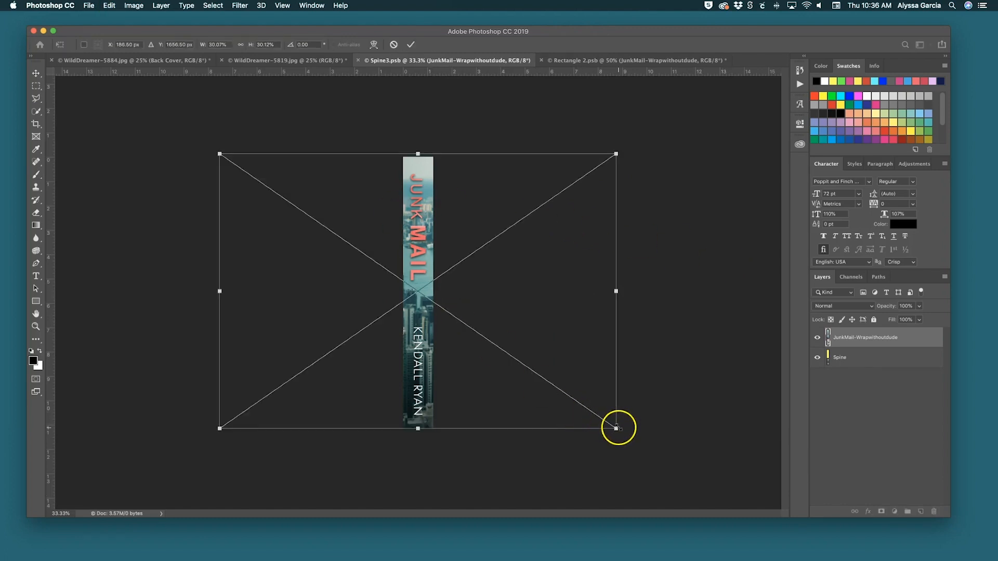
left_click_drag(617, 428, 597, 407)
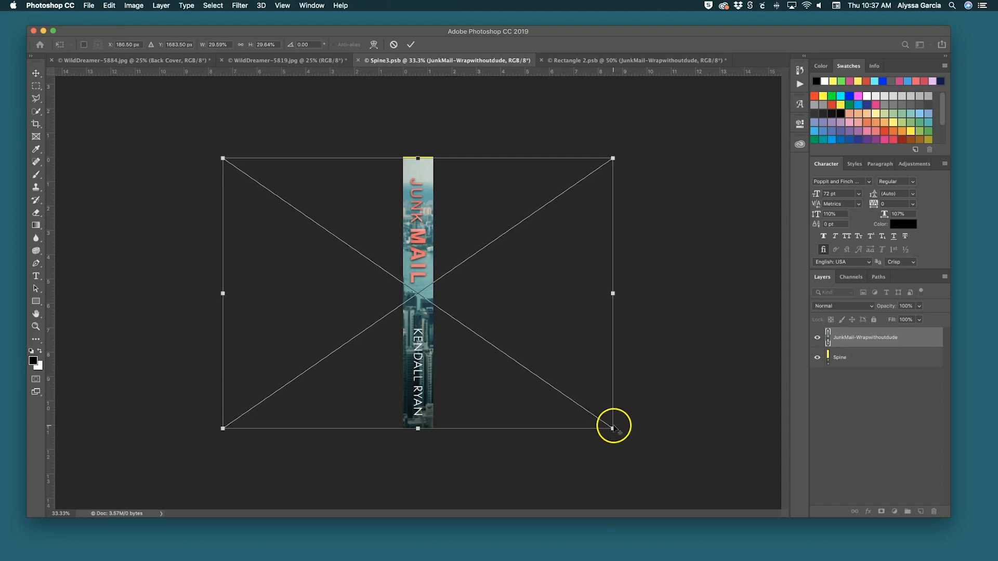
left_click_drag(612, 158, 615, 157)
left_click_drag(535, 274, 531, 273)
key("b")
left_click(621, 292)
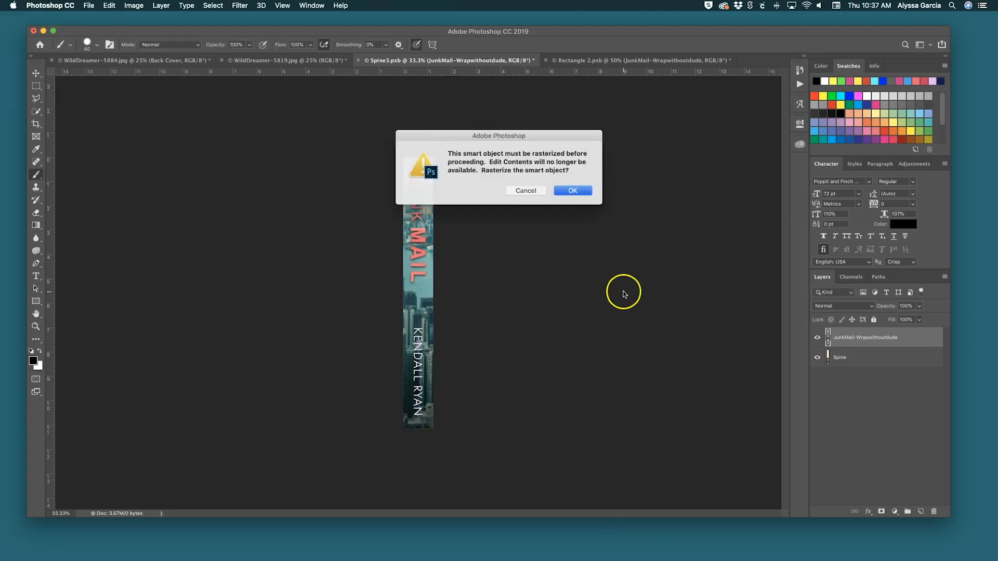
left_click(526, 190)
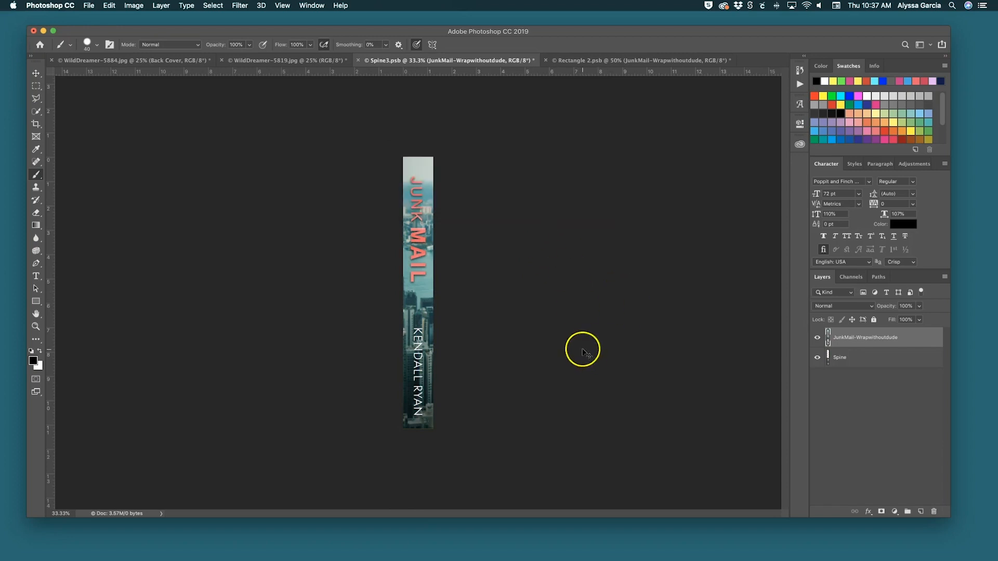
Rescale the spine's wrap artwork to 29.96% width and 30.01% height, save the contents, and return to the mockup.
key("ctrl+t")
left_click_drag(613, 429, 617, 431)
left_click_drag(584, 393, 545, 385)
key("Return")
key("super+s")
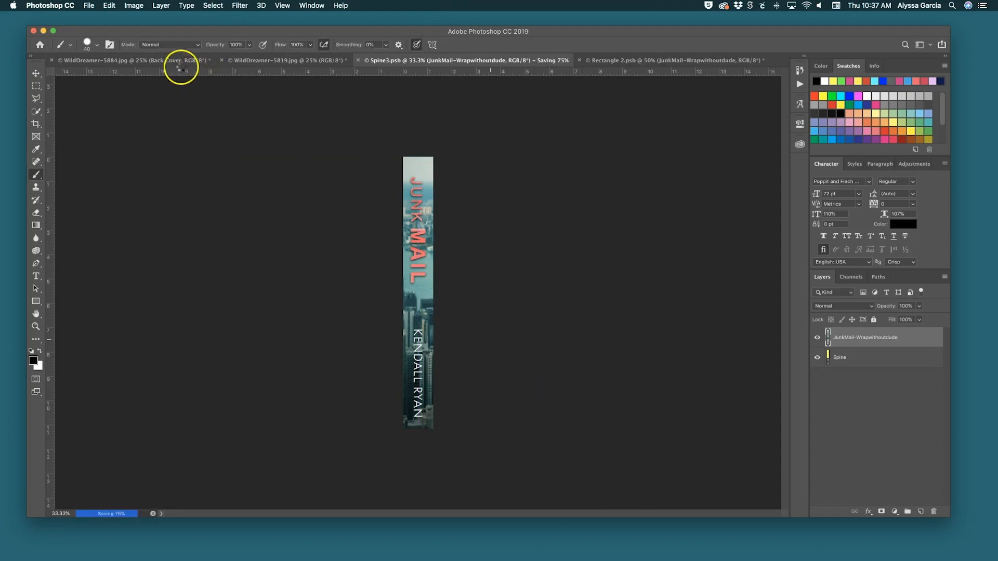
left_click(180, 62)
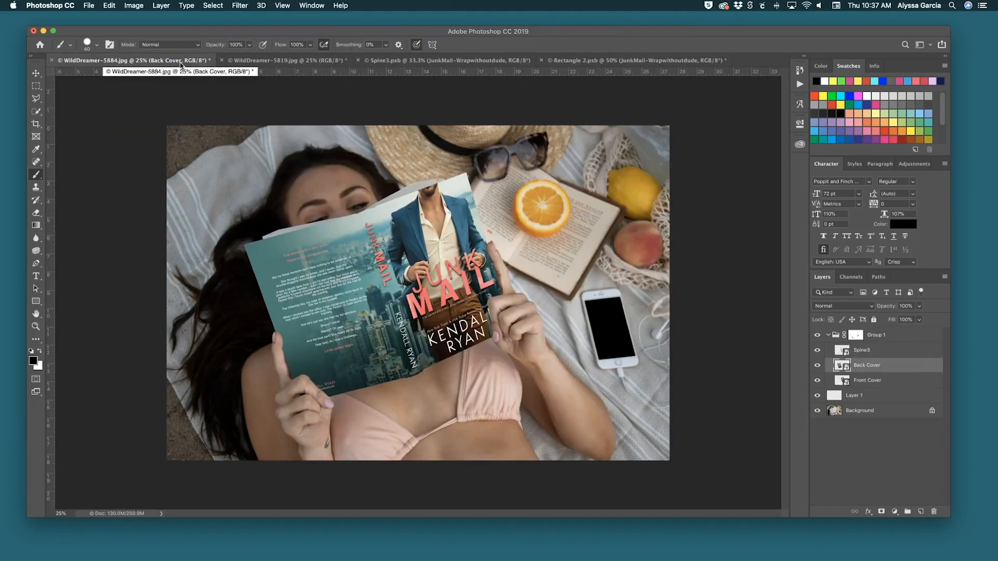
Reopen the spine contents, enlarge the wrap artwork to about 30.3%, save, and return to the mockup.
double_click(841, 350)
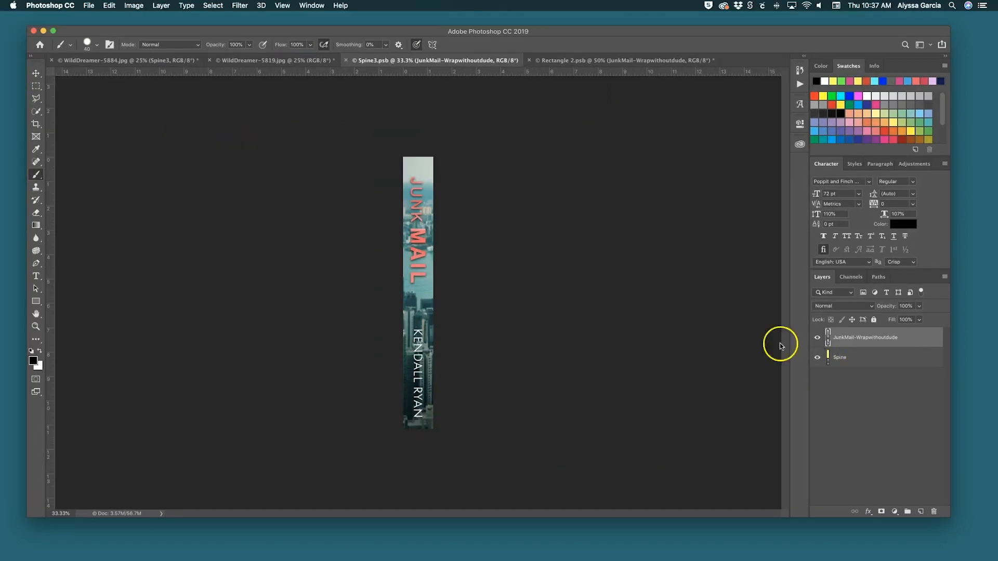
key("super+t")
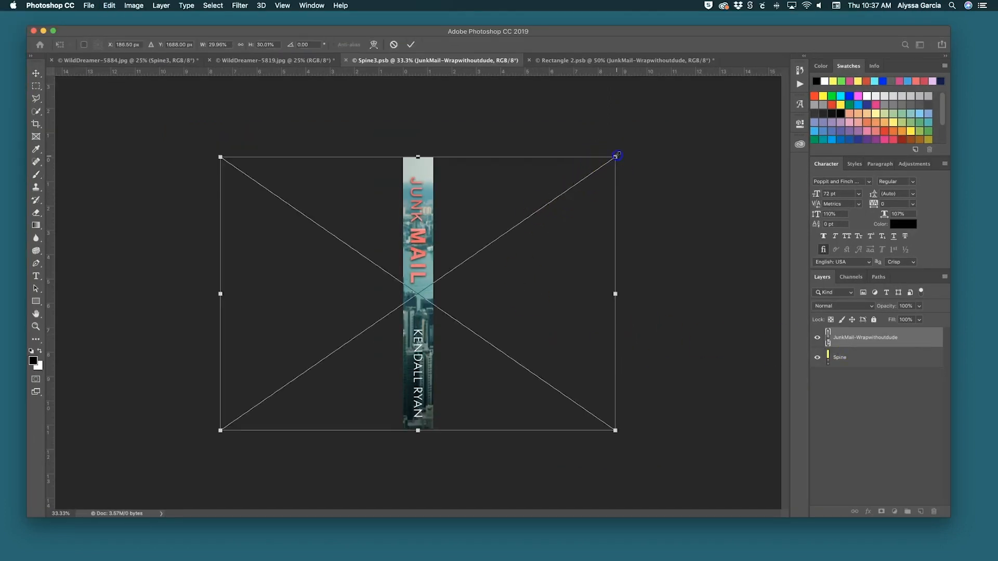
left_click_drag(617, 154, 617, 155)
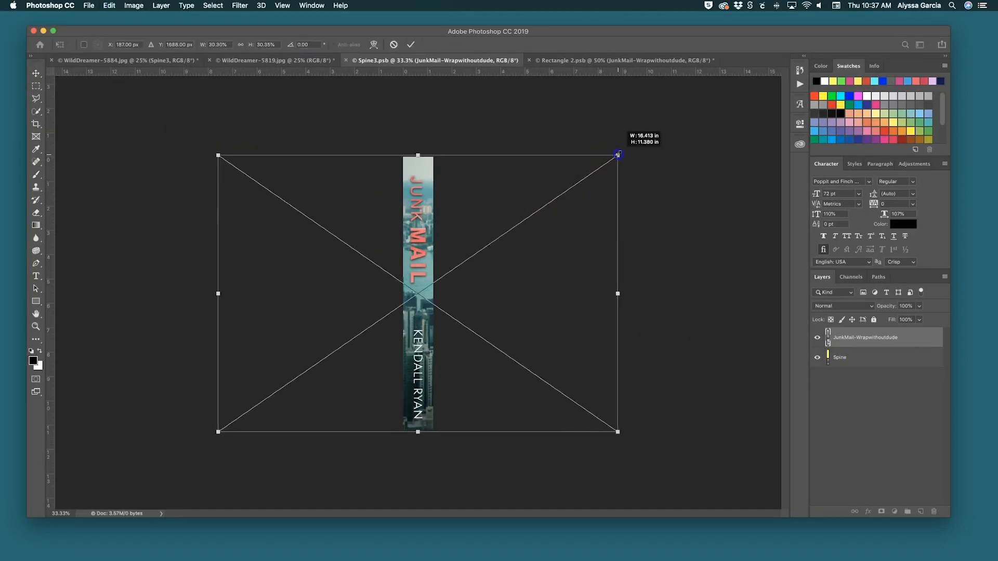
double_click(425, 242)
key("super+s")
left_click(161, 58)
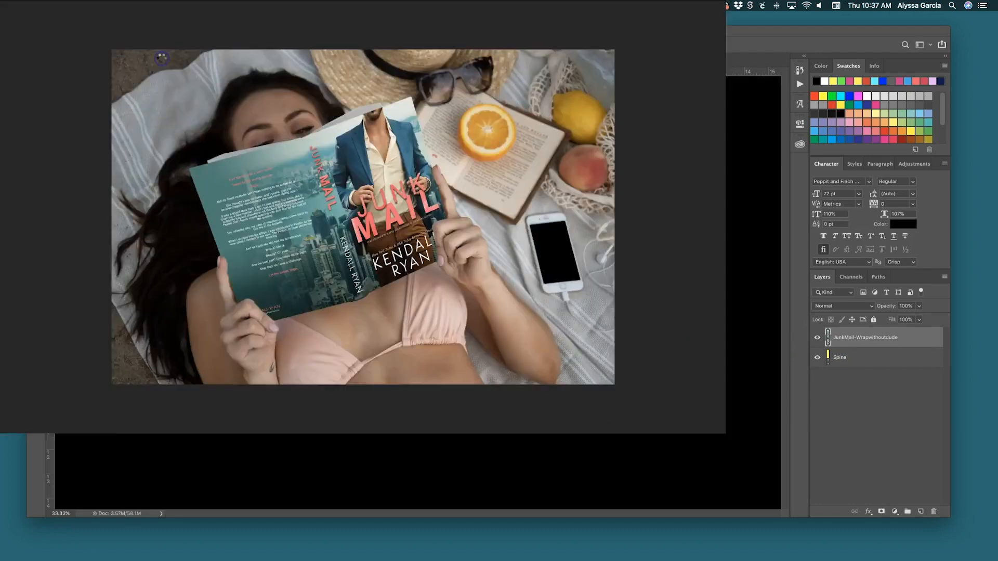
Reopen the spine contents, scale the wrap artwork up to about 30.85%, save, and return to the mockup.
left_click(879, 359)
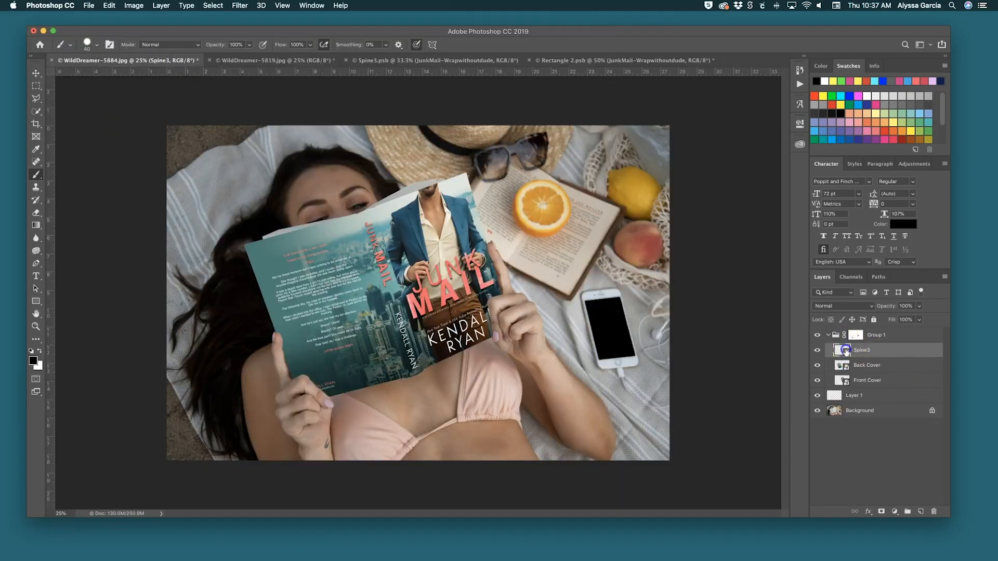
key("super+t")
left_click_drag(617, 154, 622, 152)
double_click(427, 246)
key("super+s")
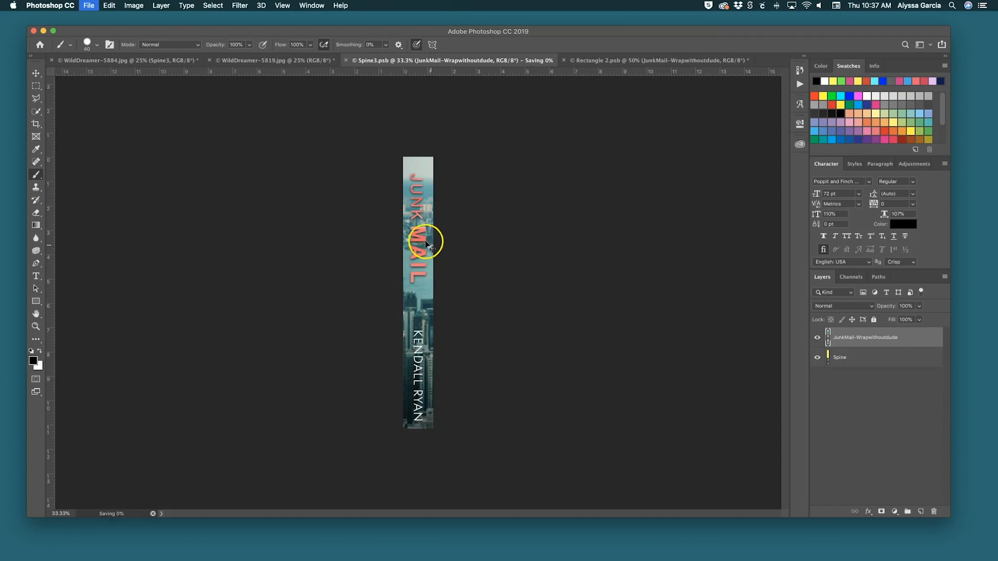
left_click(172, 61)
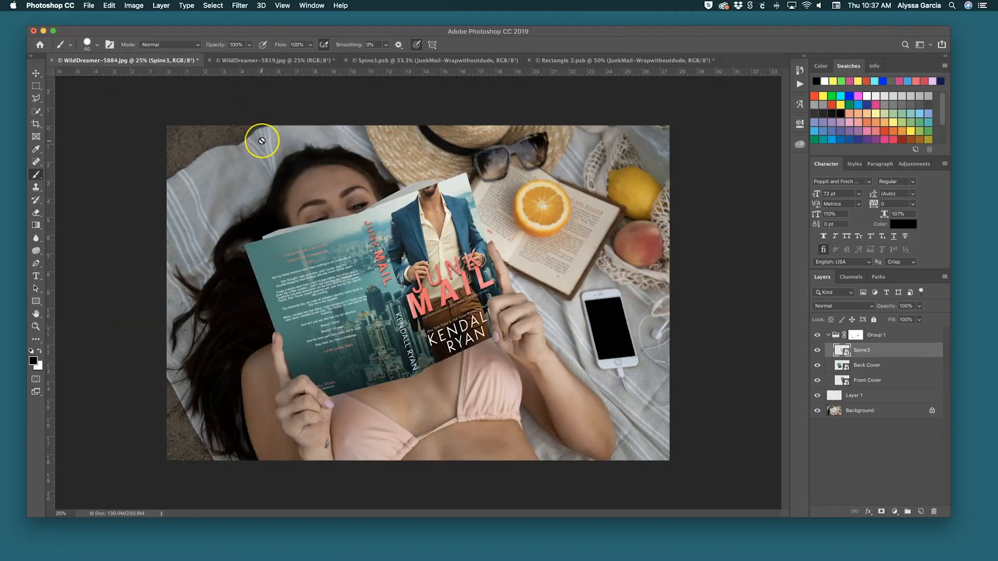
Inspect the spine in the mockup at 50%, enlarge its wrap artwork marginally once more, save, and return to the mockup.
key("super+equal")
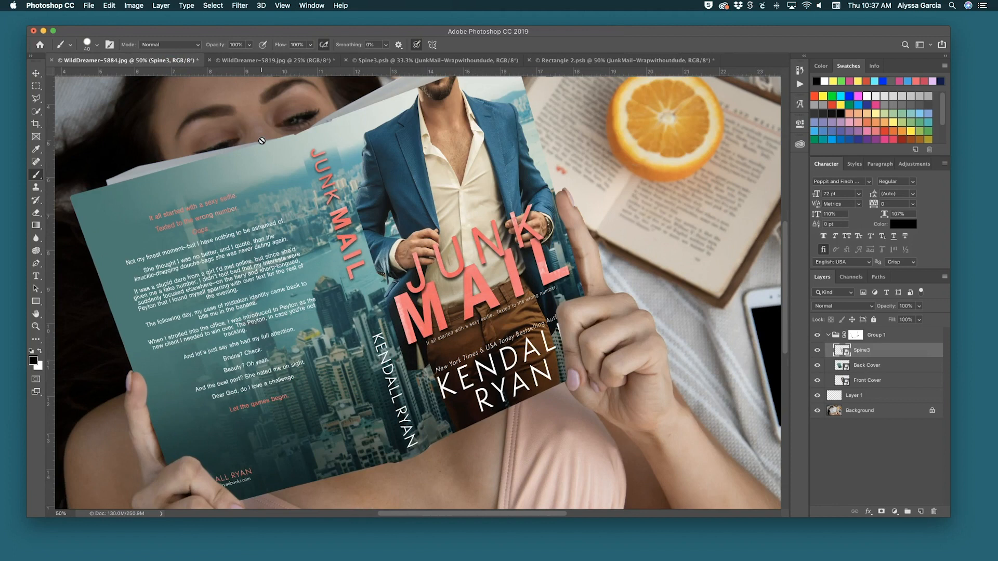
double_click(842, 350)
key("super+t")
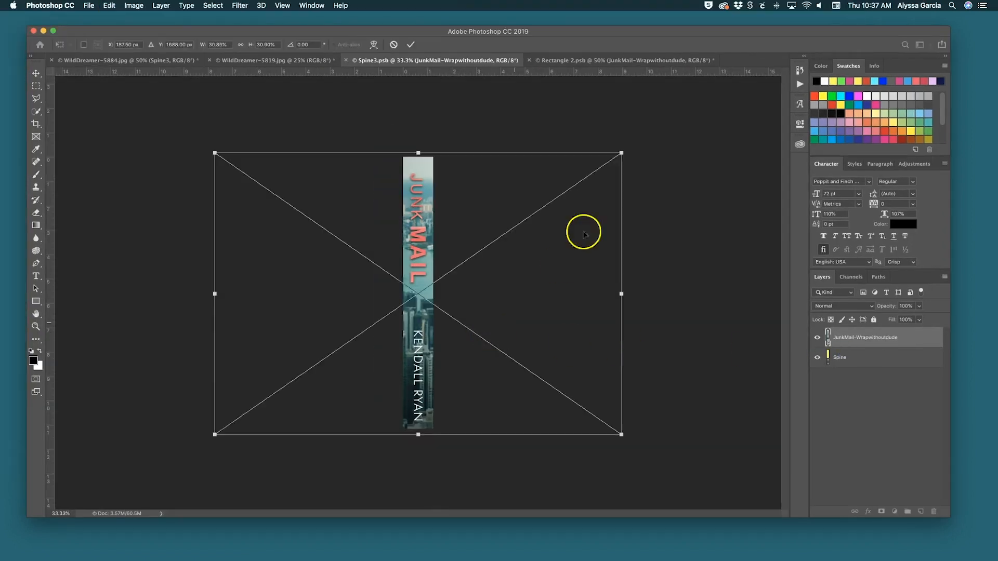
left_click_drag(623, 153, 625, 151)
key("Return")
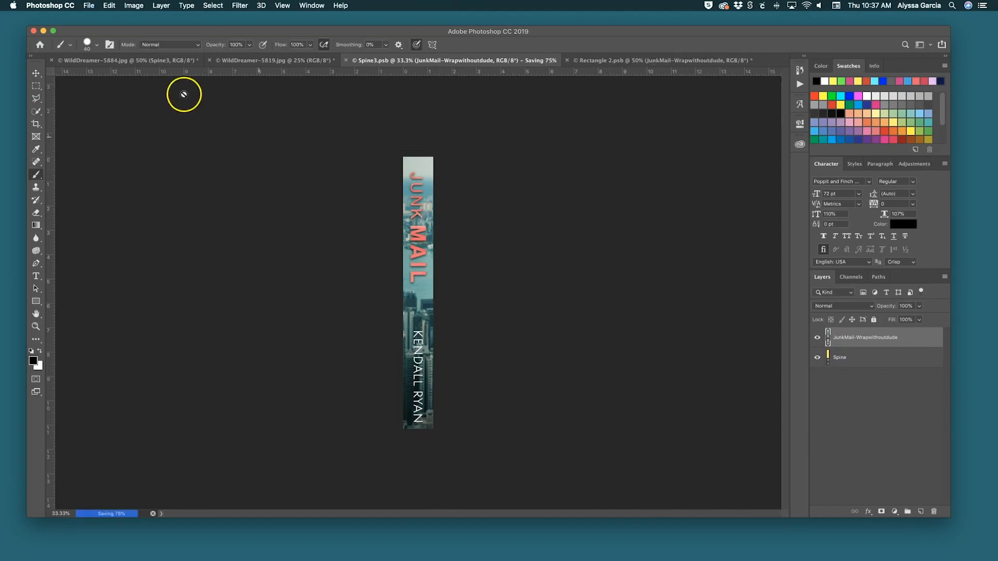
left_click(166, 62)
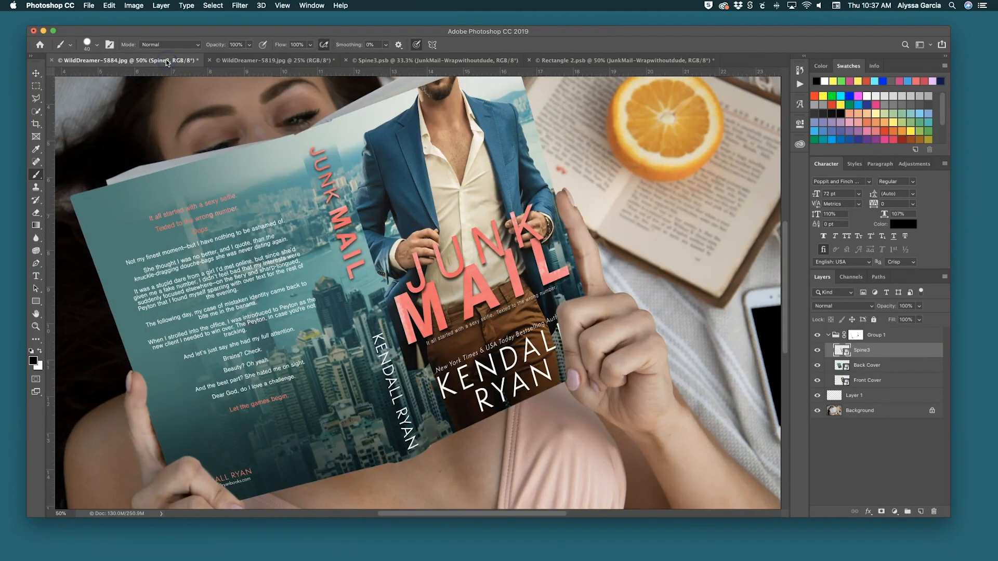
Open the back cover contents, shift the wrap artwork slightly left, save, and return to the mockup for a full view.
double_click(850, 363)
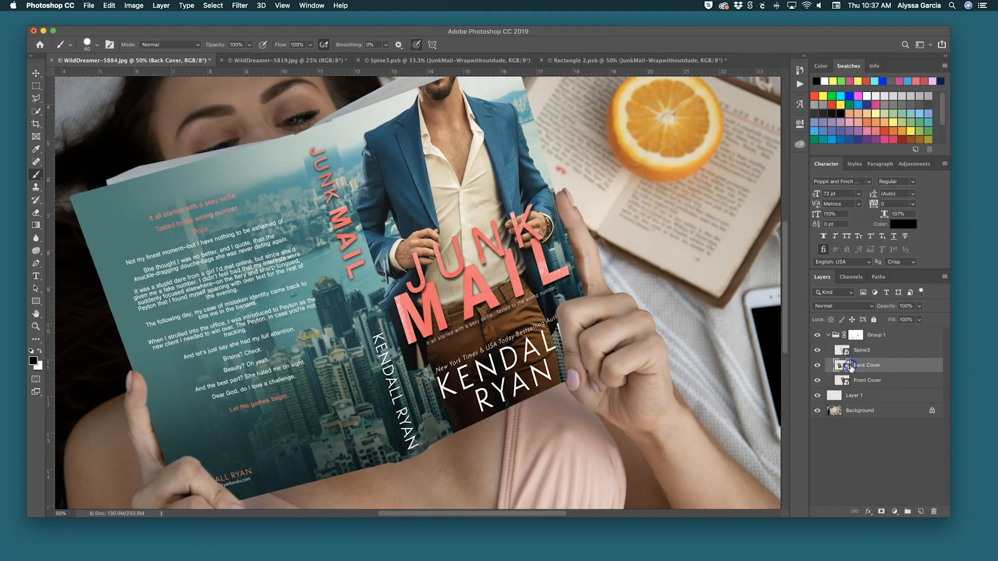
left_click(955, 319)
double_click(847, 369)
key("ctrl+t")
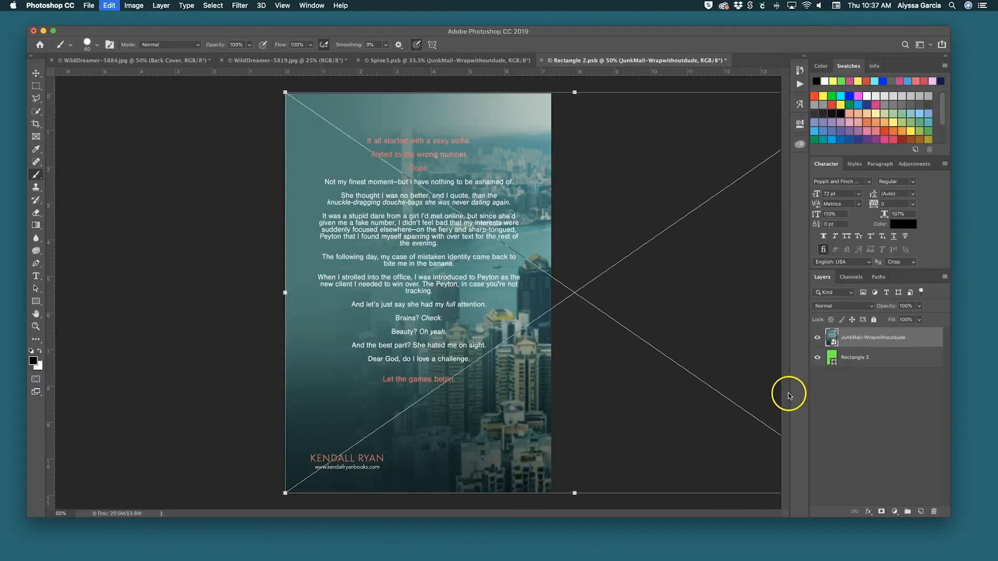
left_click(360, 140)
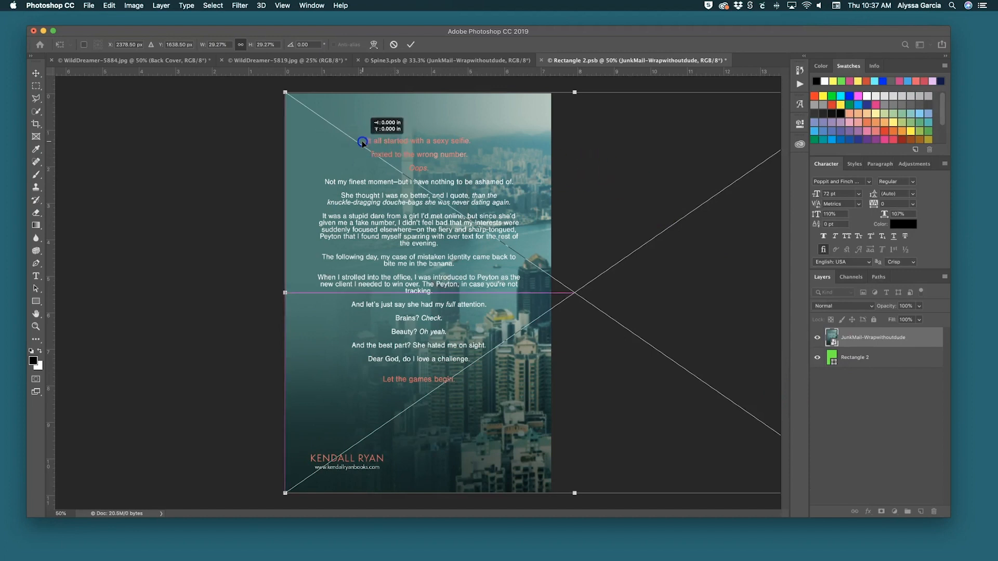
left_click_drag(360, 140, 357, 140)
double_click(360, 141)
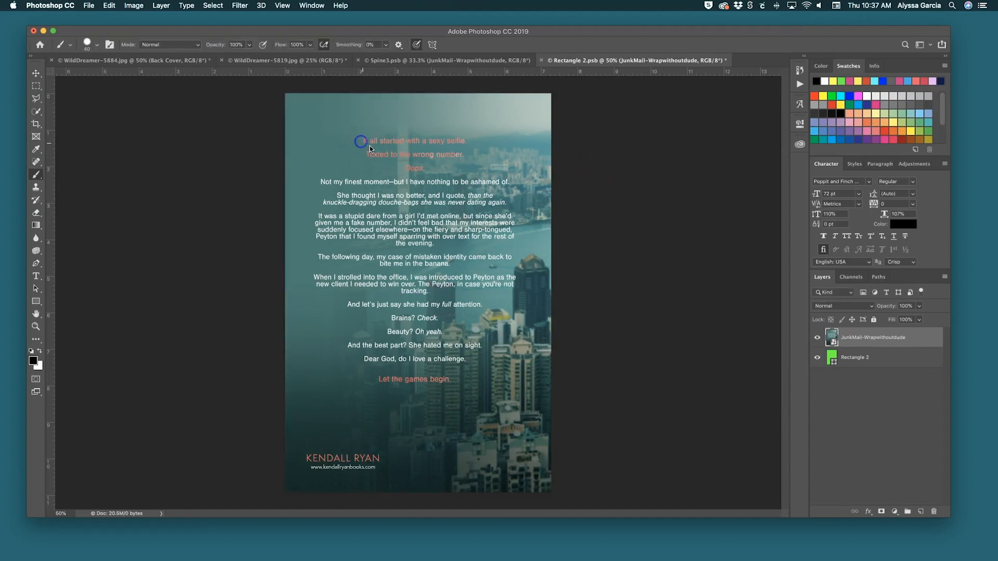
left_click(360, 141)
left_click(570, 191)
key("super+s")
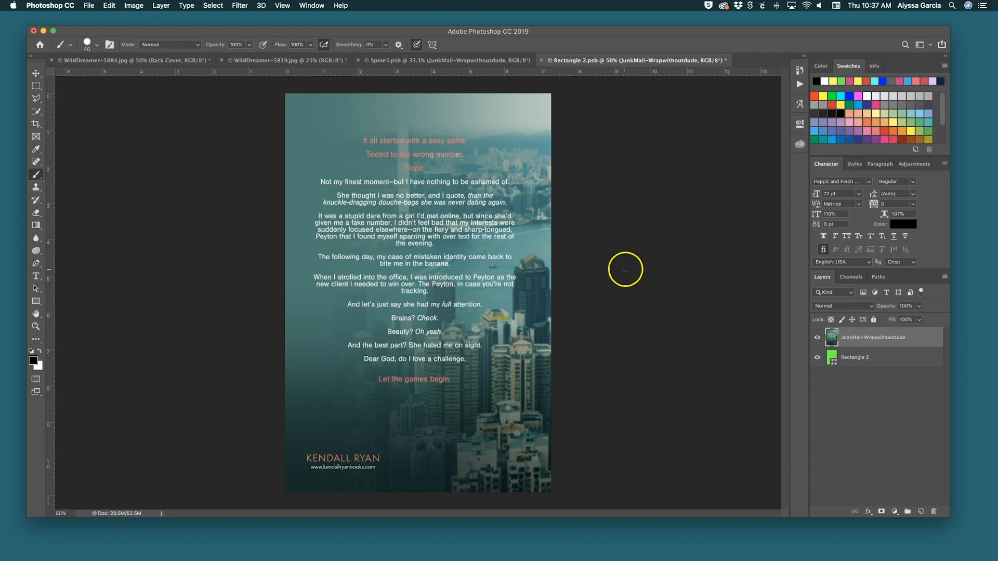
left_click(149, 60)
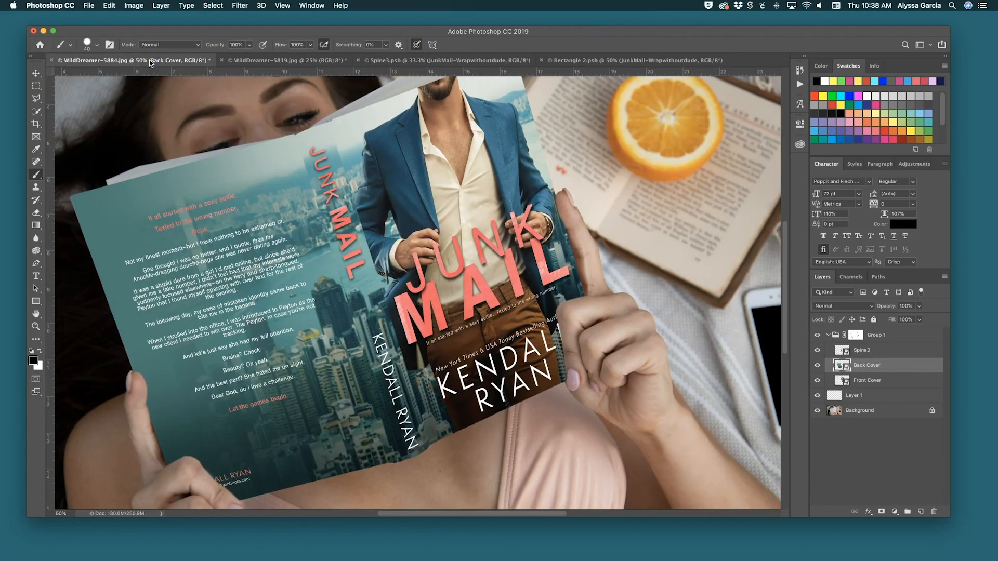
scroll(502, 251, "left", 1)
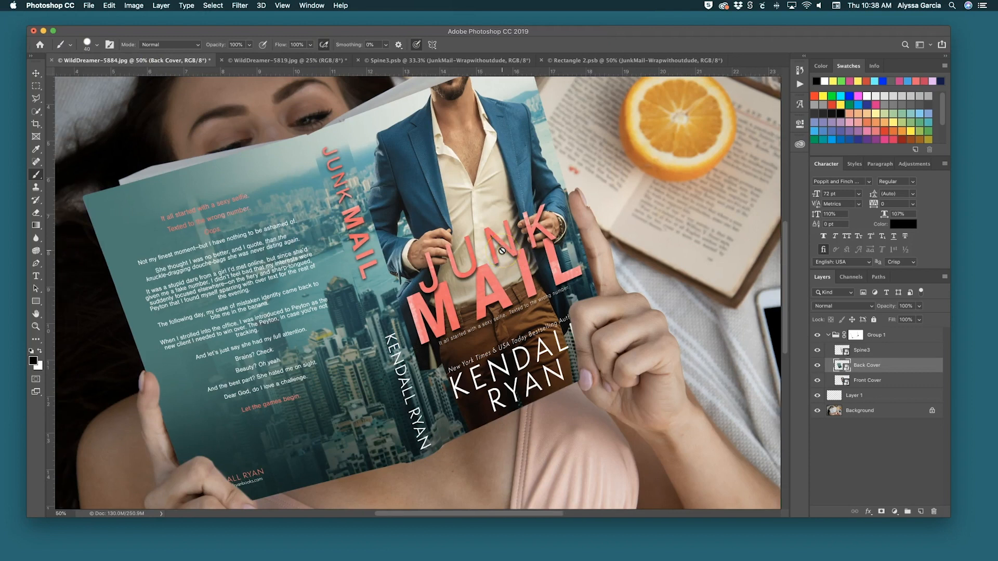
key("super+minus")
key("super+minus")
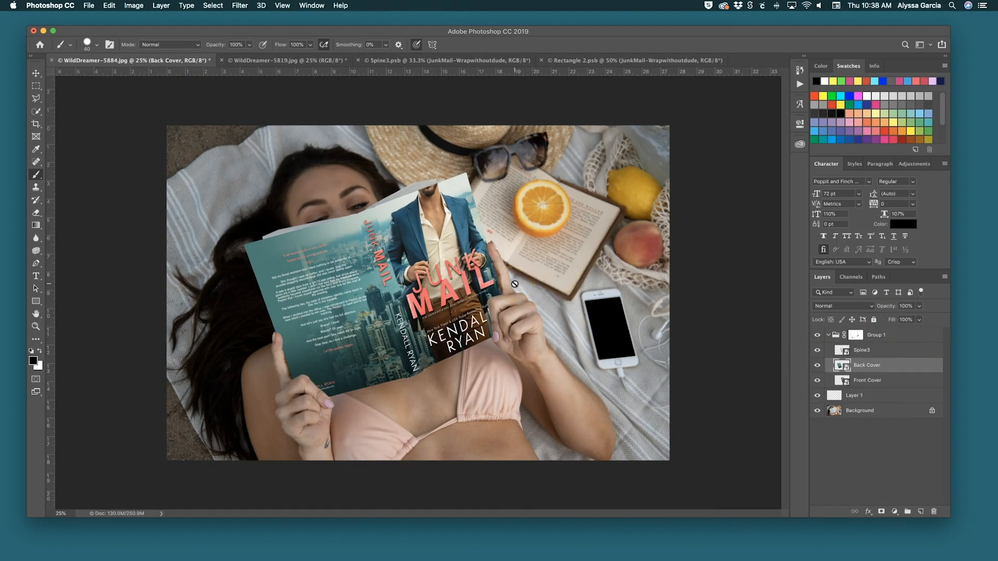
left_click(900, 353)
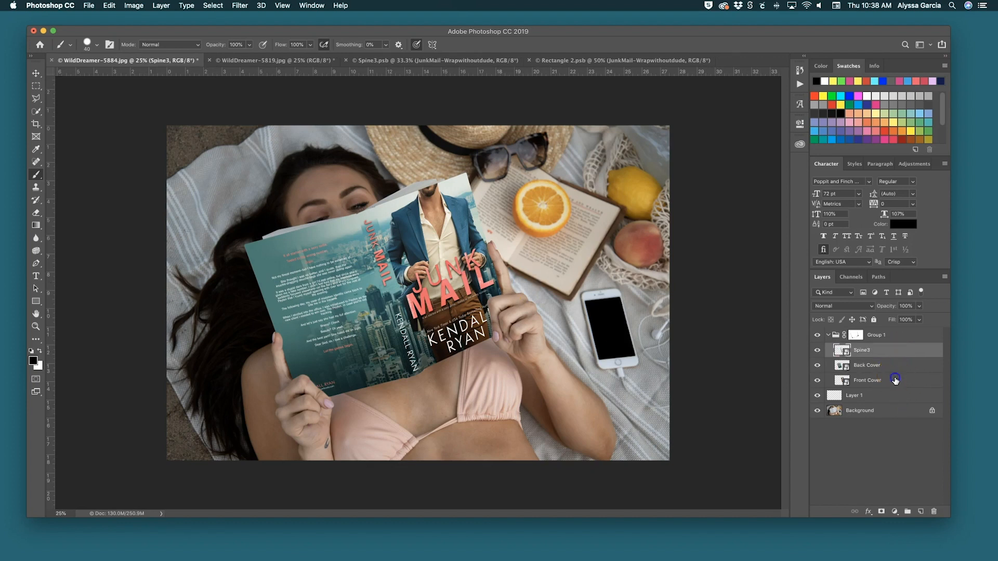
left_click(895, 380, "shift")
left_click_drag(888, 307, 931, 311)
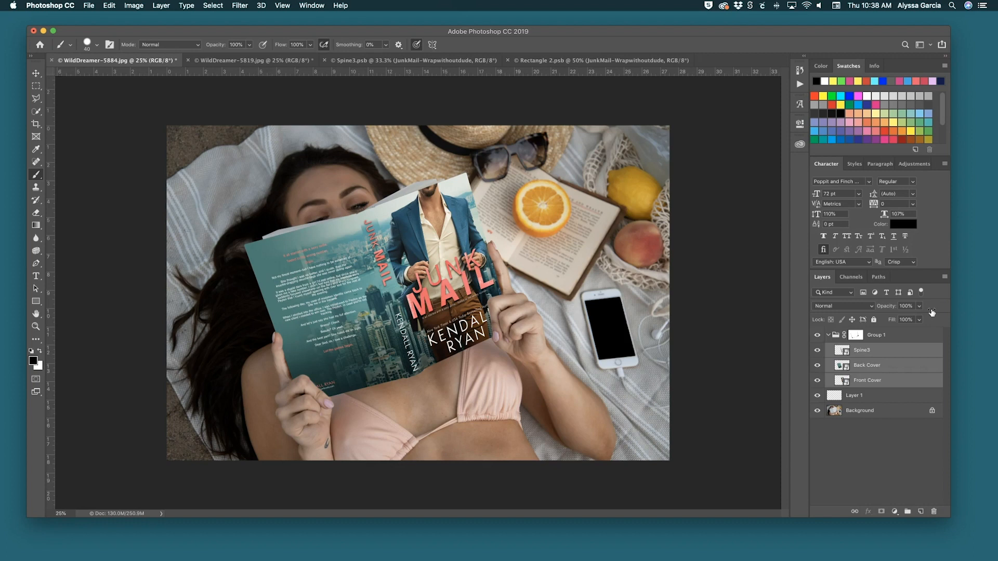
Try Darken on Group 1, then set the group's blend mode to Multiply.
left_click(884, 335)
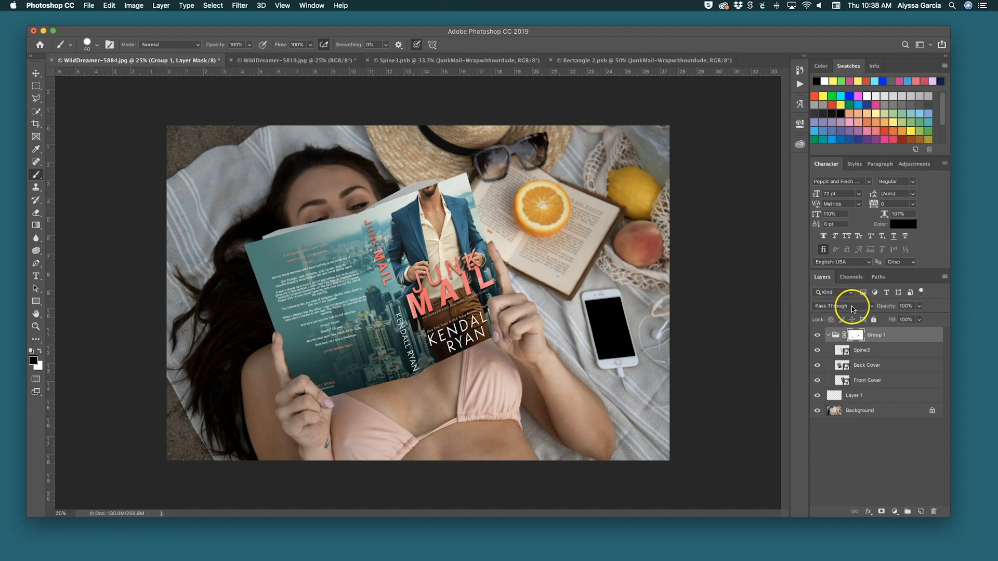
left_click(866, 350)
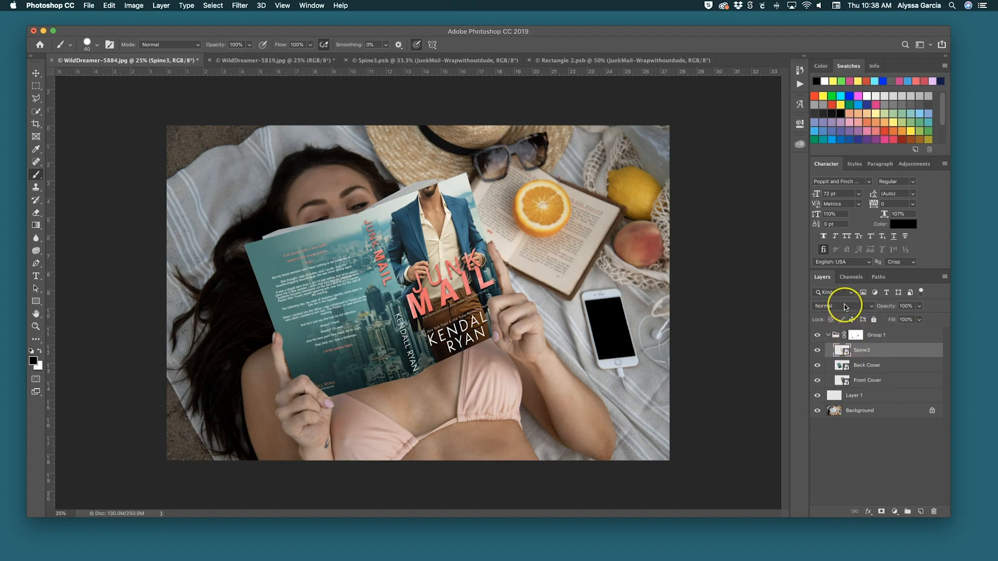
left_click(870, 334)
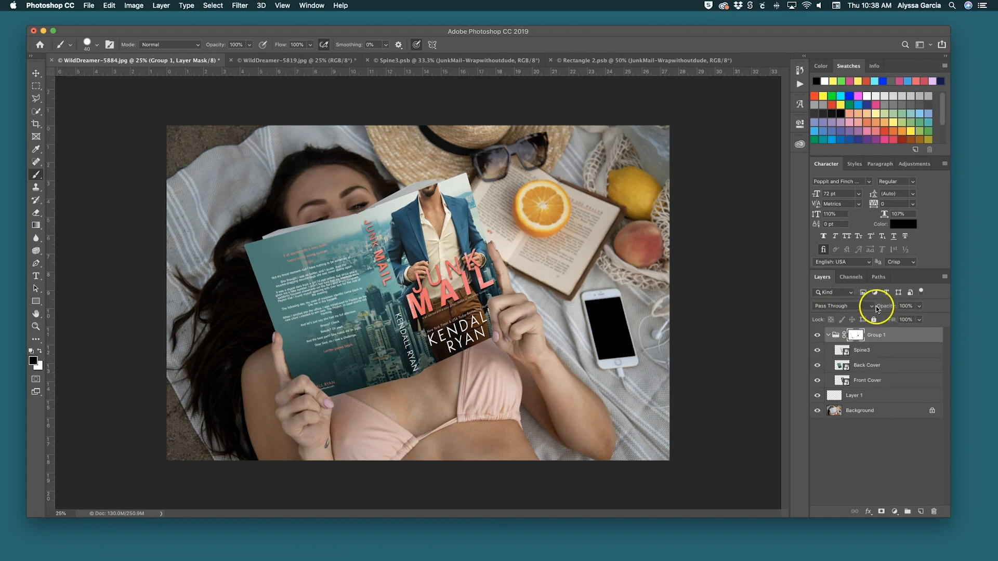
left_click(872, 307)
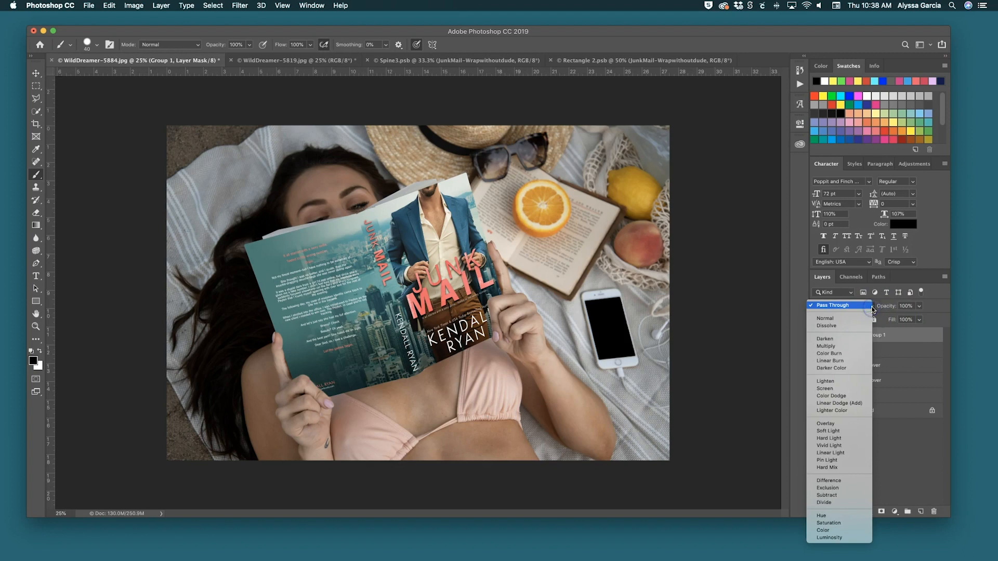
left_click(859, 338)
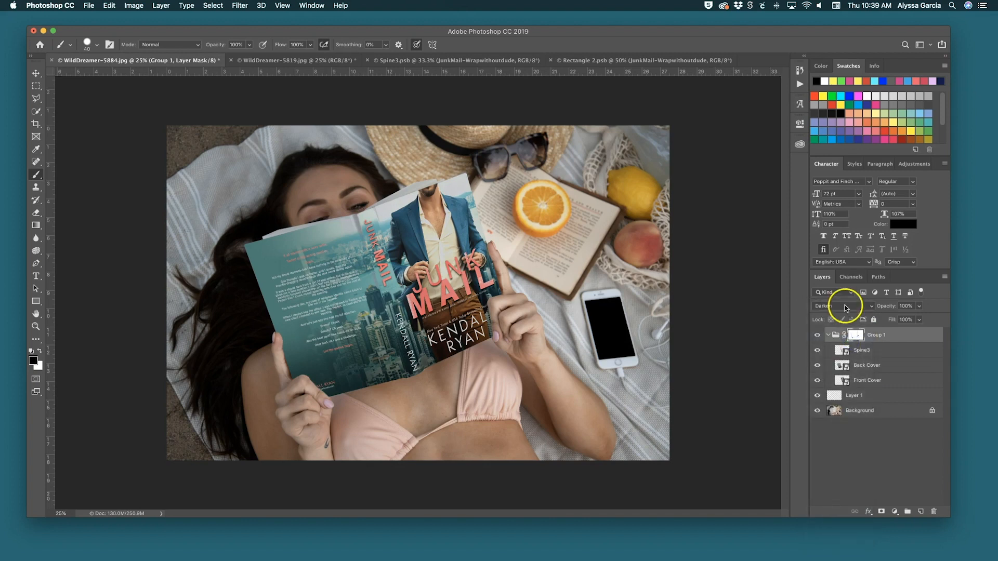
left_click(844, 307)
left_click(841, 312)
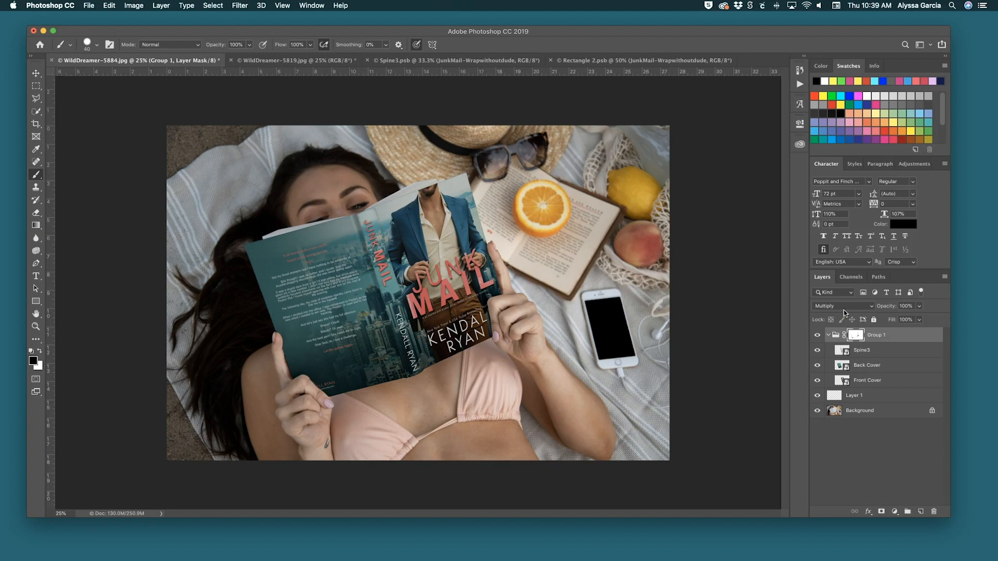
Check the spine seam up close, rescale the spine's wrap artwork to 30.00% width and 30.04% height, save, and return to the mockup.
key("super+equal")
key("super+equal")
key("super+equal")
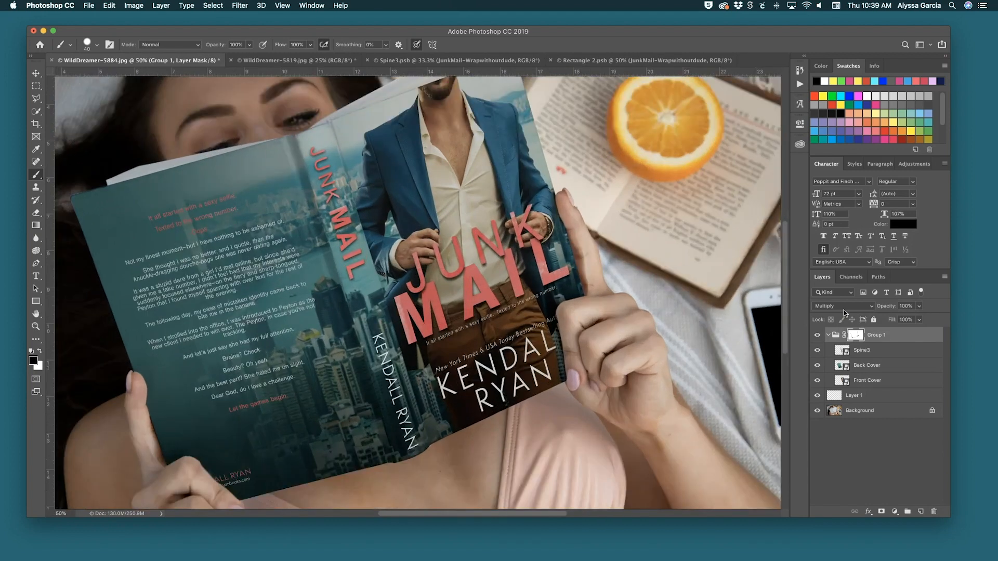
key("super+equal")
key("super+equal")
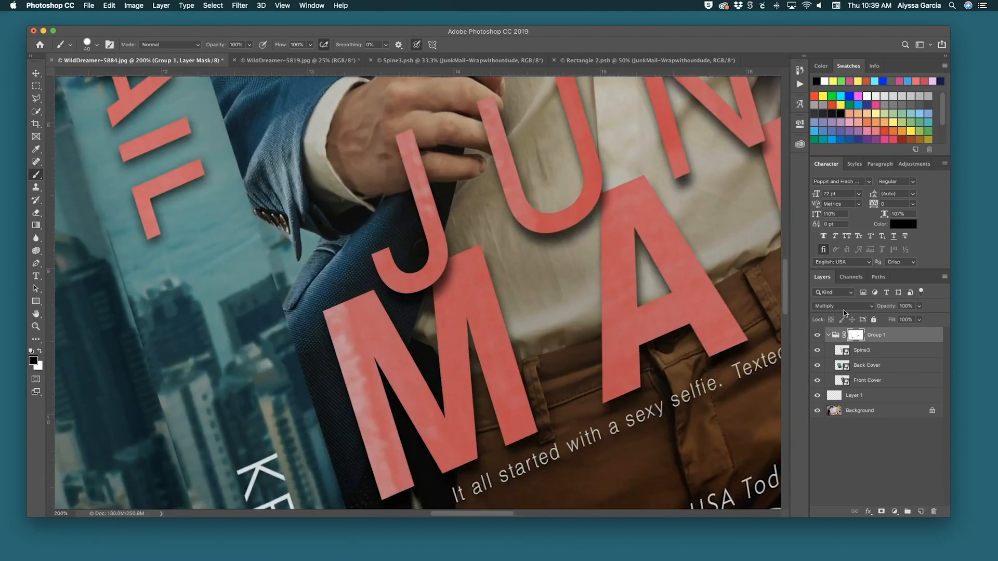
scroll(377, 352, "down", 5)
scroll(376, 351, "left", 4)
scroll(377, 352, "up", 2)
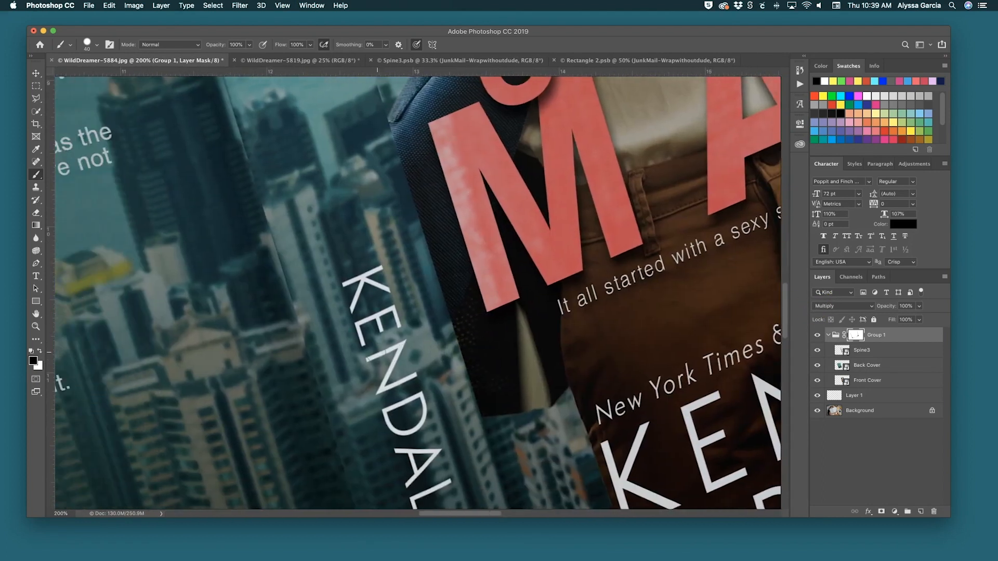
scroll(564, 362, "left", 4)
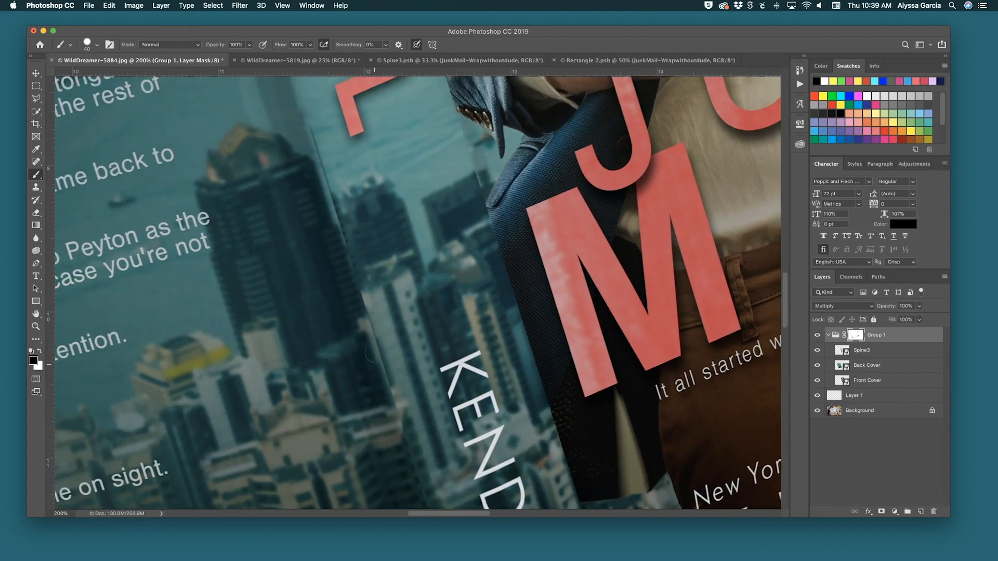
scroll(565, 362, "up", 2)
double_click(842, 350)
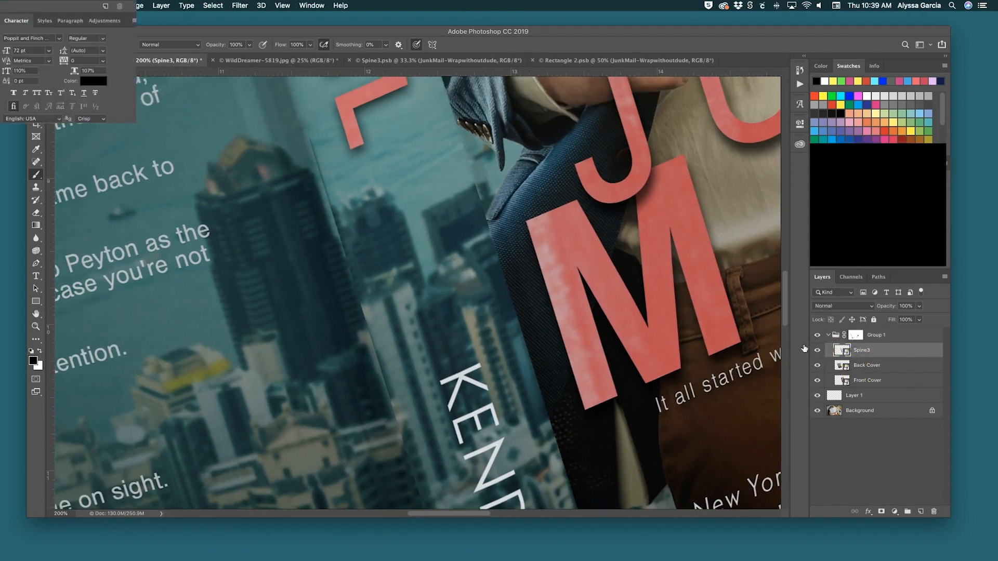
key("cmd+t")
left_click_drag(619, 432, 616, 430)
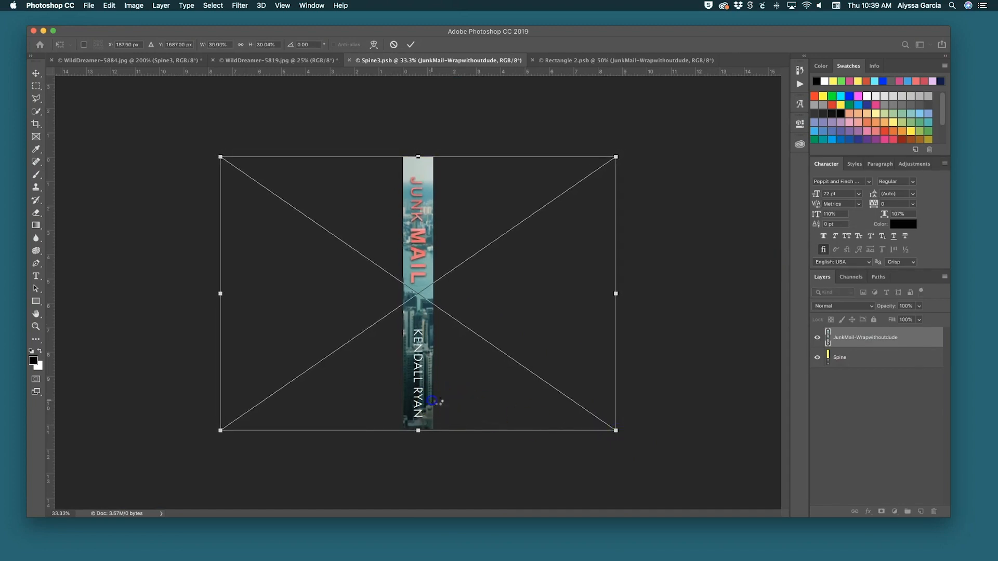
key("Return")
key("b")
key("cmd+s")
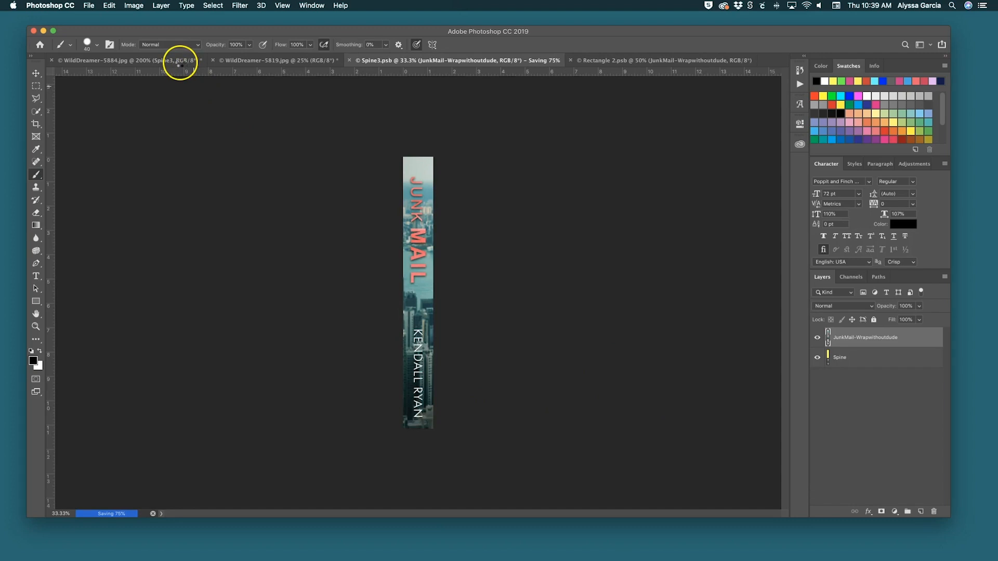
left_click(186, 60)
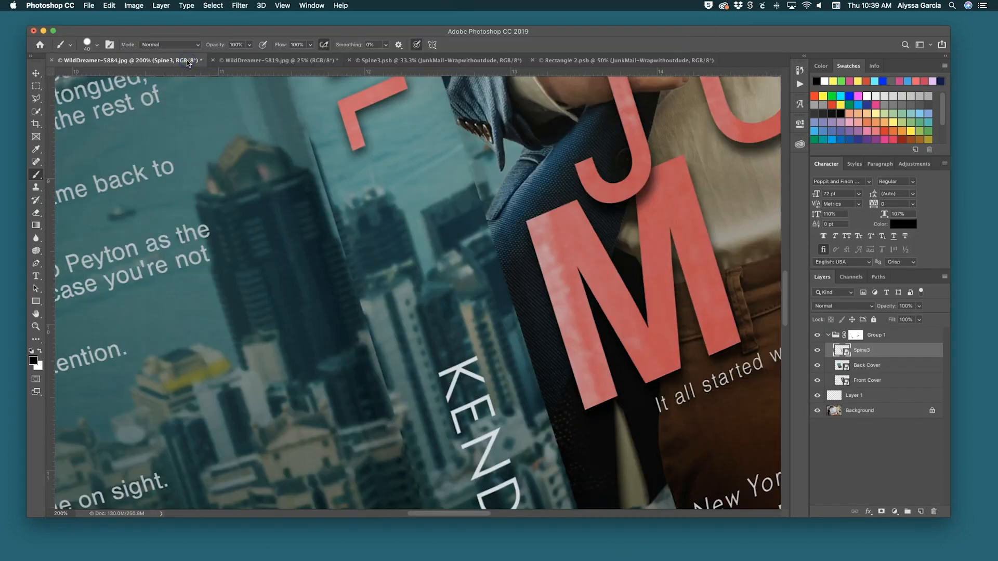
Reopen the back cover contents, shift the wrap artwork slightly right to the canvas edge, save, and view the whole mockup.
double_click(842, 364)
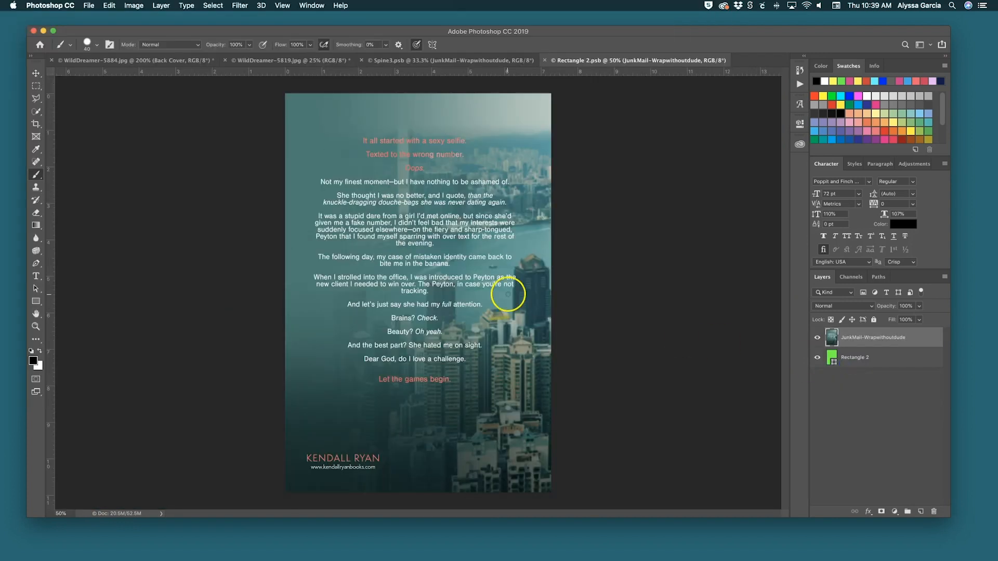
key("ctrl+t")
left_click_drag(508, 295, 515, 294)
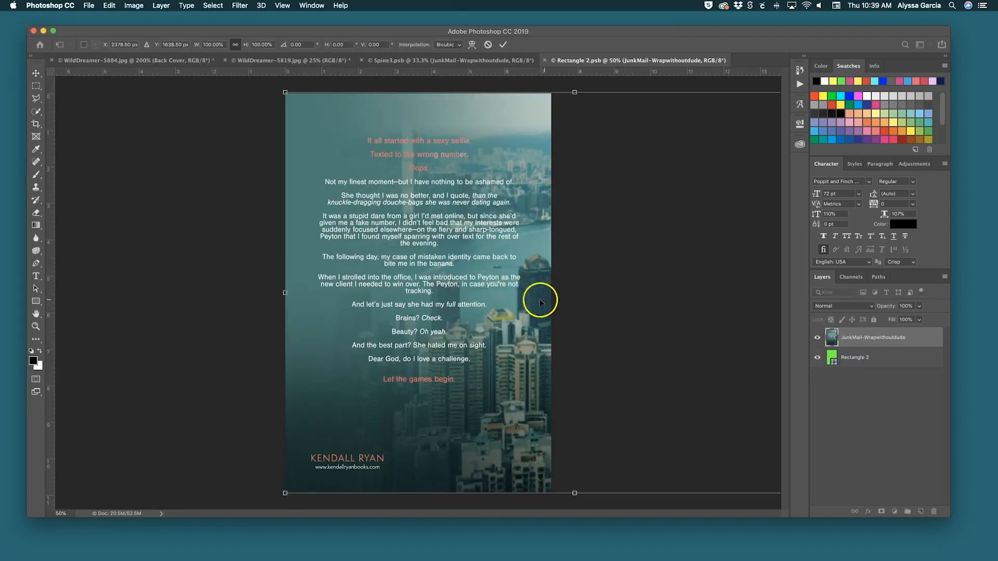
key("Return")
key("super+s")
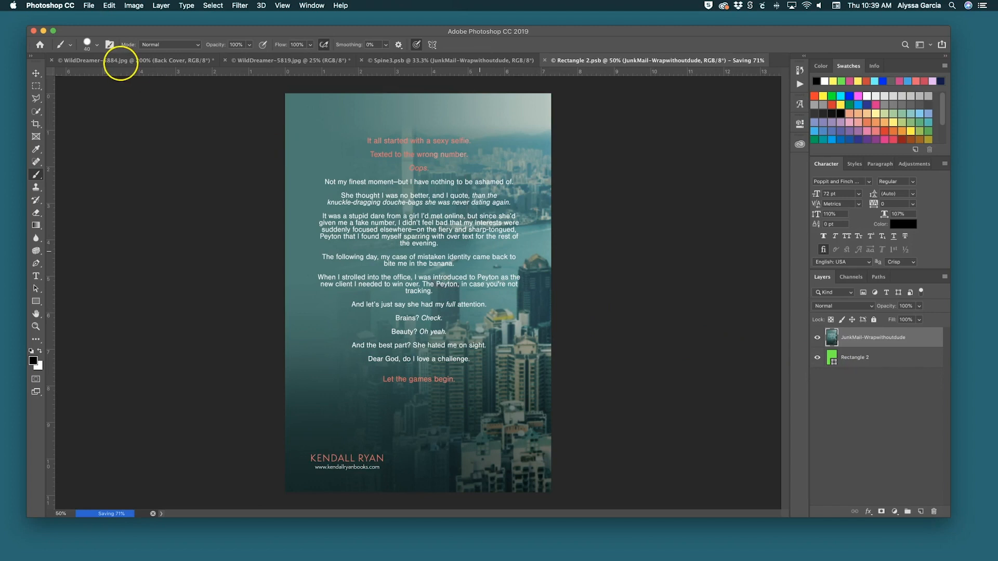
left_click(126, 60)
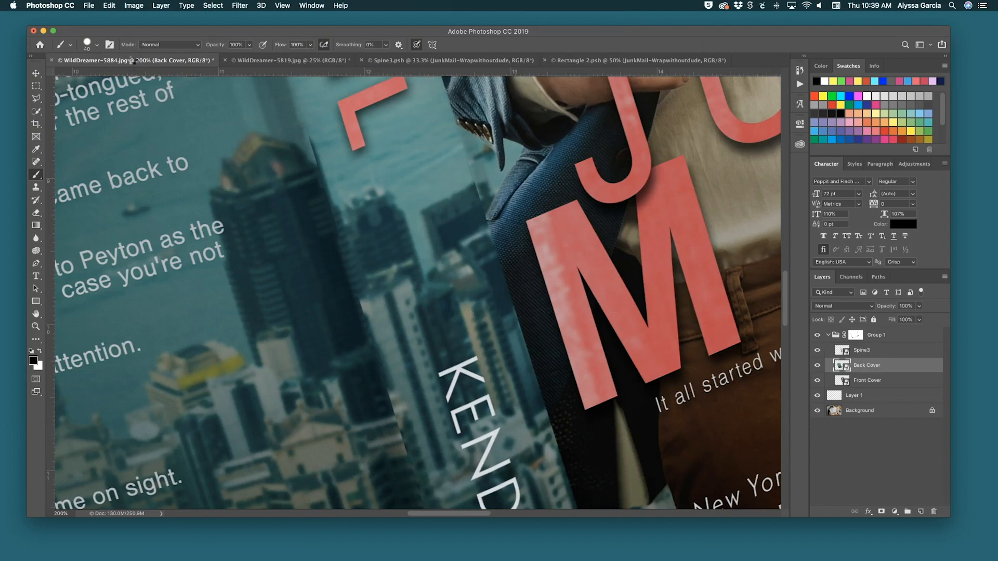
key("super+0")
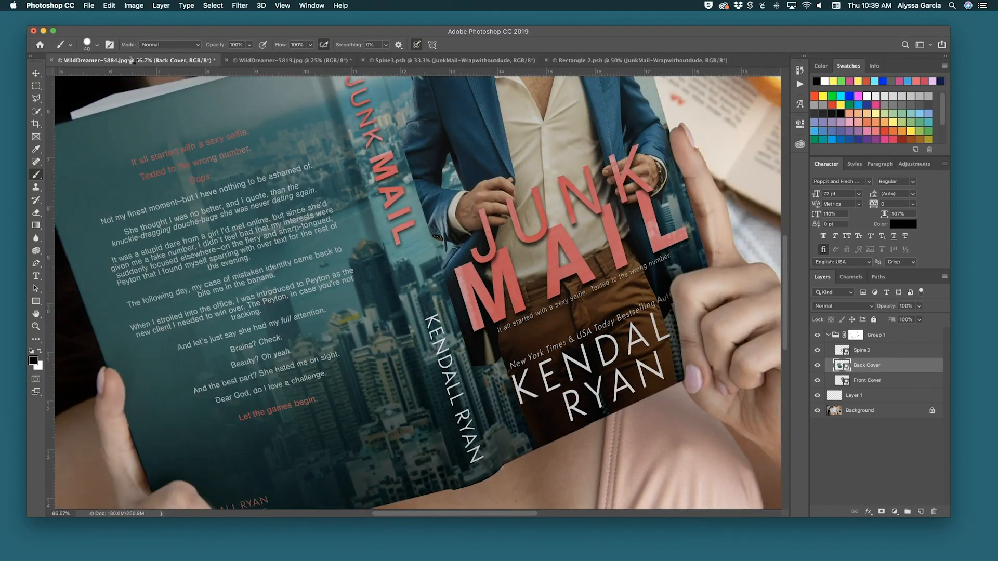
key("super+minus")
key("super+minus")
key("super+minus")
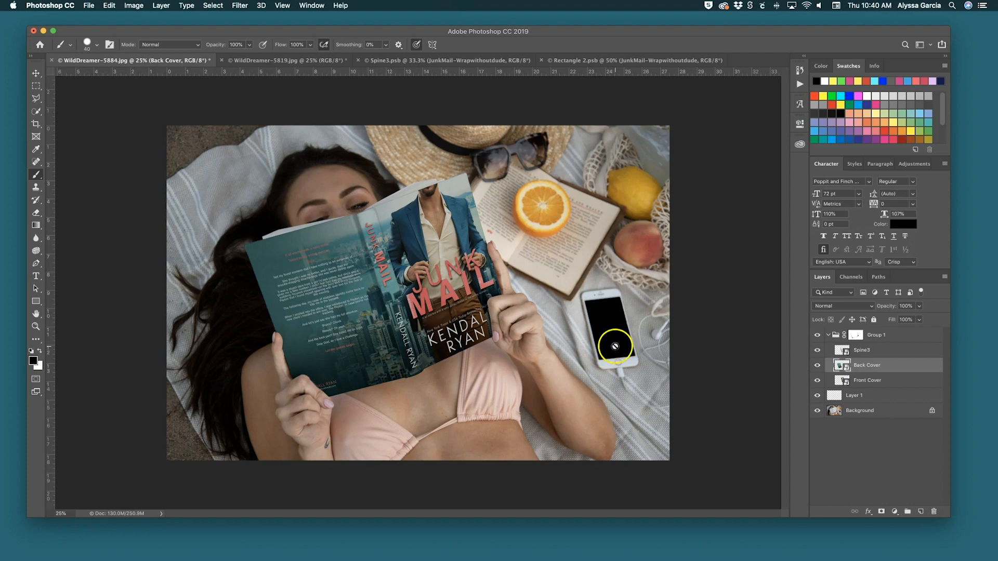
In WildDreamer-5819.jpg, create a 1800 × 2700 px rectangle over the open book and give it a bright blue fill.
left_click(313, 60)
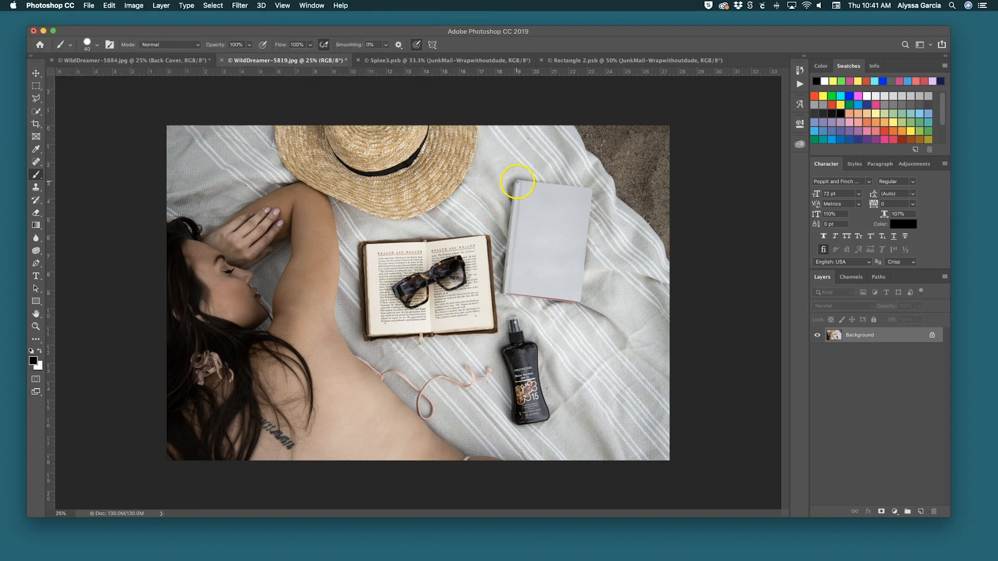
left_click(36, 302)
left_click(349, 190)
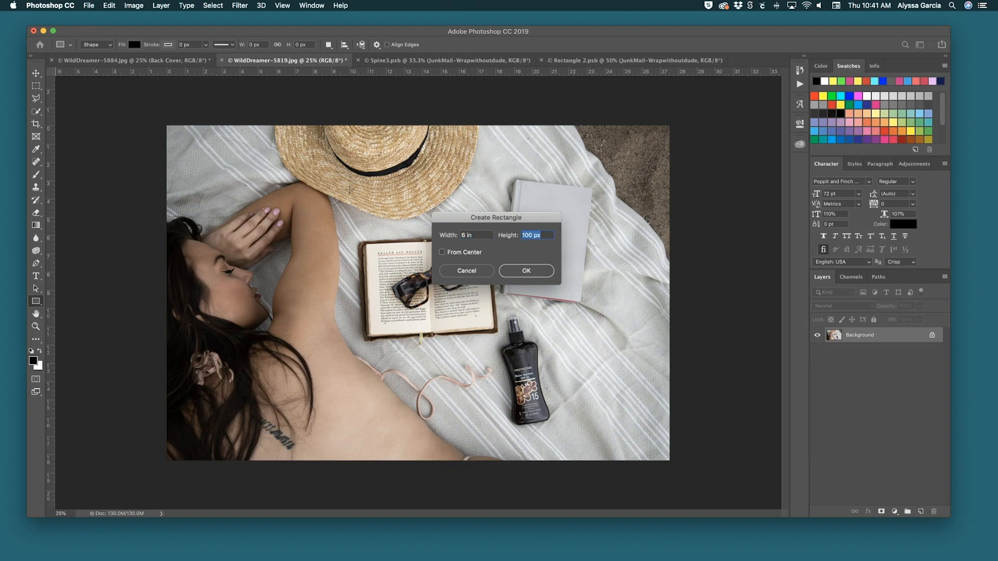
key("Return")
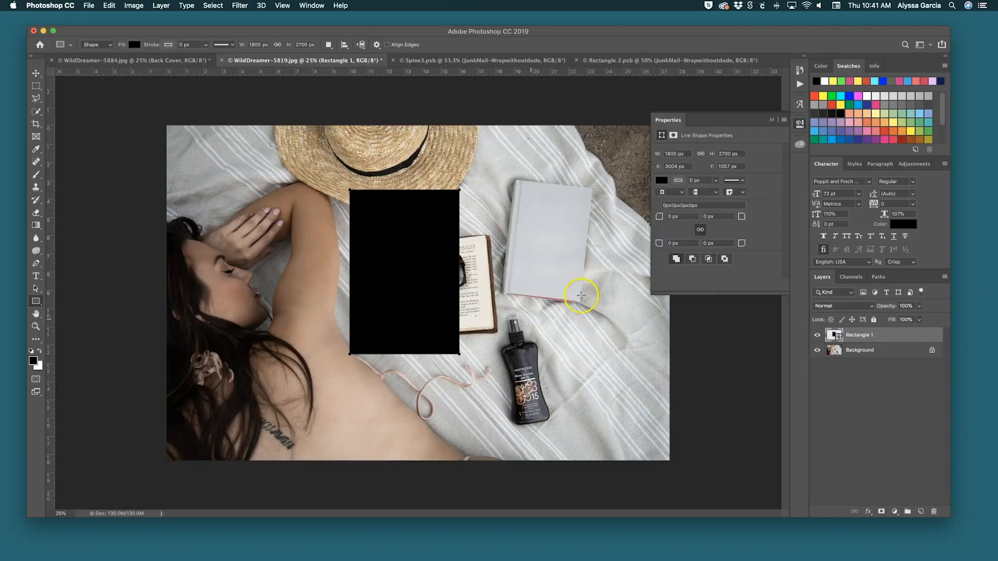
left_click(661, 181)
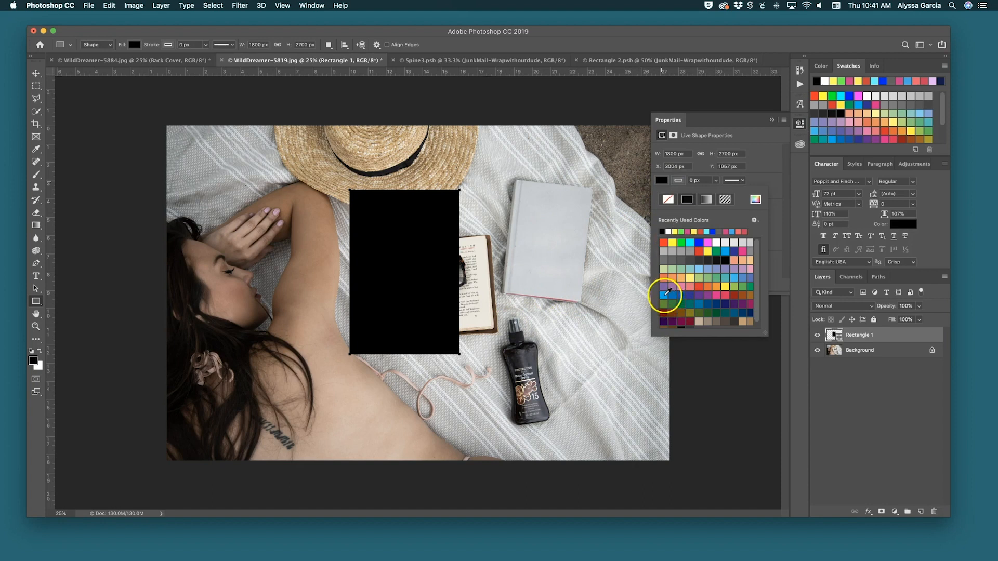
left_click(663, 294)
left_click(770, 119)
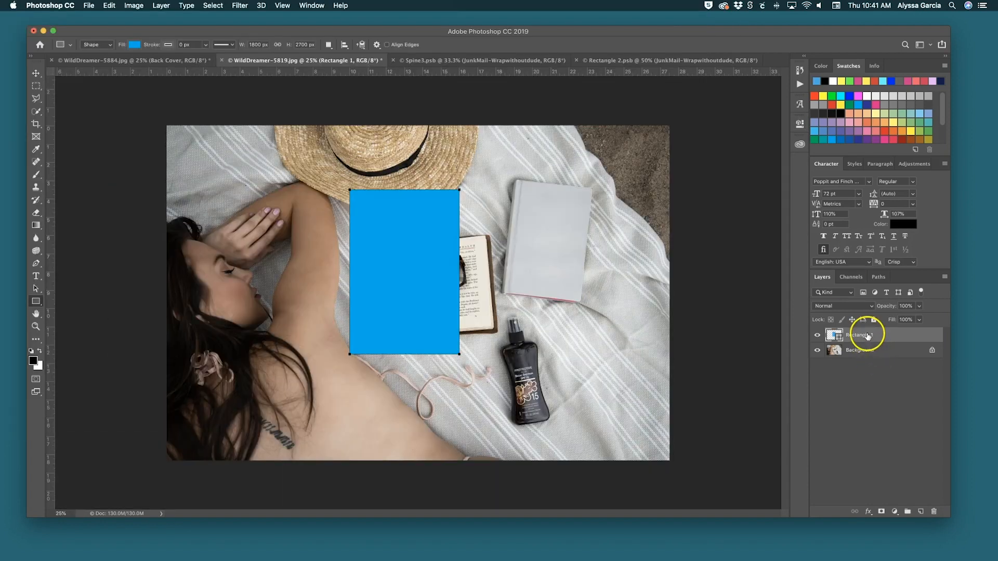
Convert the blue rectangle to a smart object and lower its opacity to 66%.
right_click(879, 335)
left_click(826, 268)
left_click(887, 307)
left_click_drag(886, 310, 878, 308)
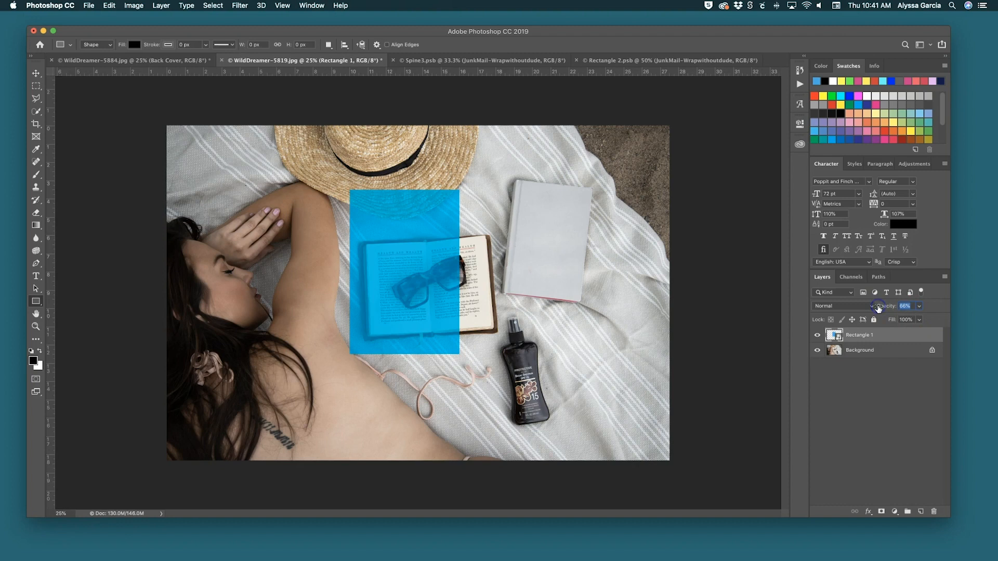
Move the blue rectangle onto the blank book's cover, rotate it about 6° and scale it to about 70.7%.
key("super+t")
left_click_drag(350, 190, 357, 201)
left_click_drag(448, 216, 545, 194)
left_click_drag(616, 193, 591, 214)
key("super+plus")
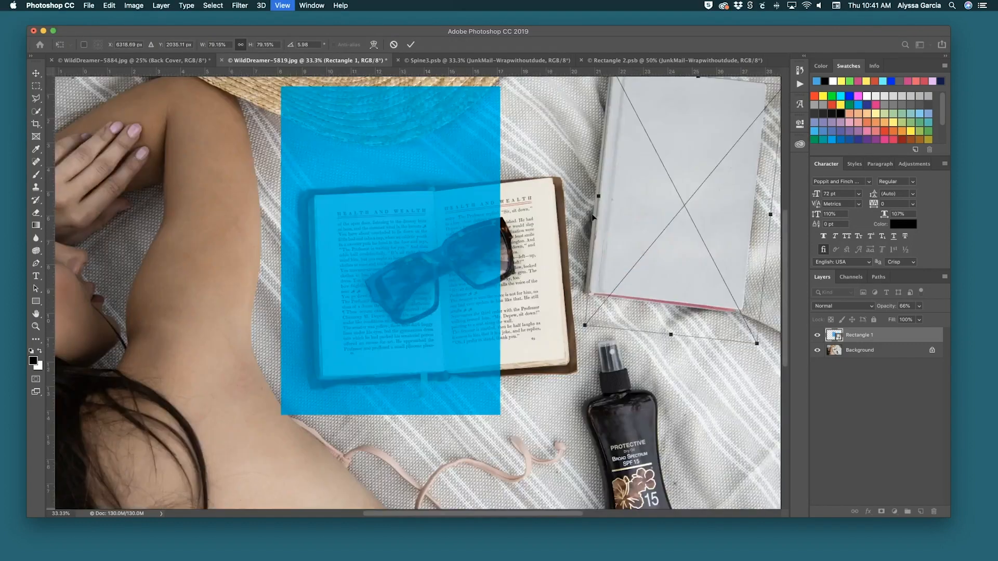
key("super+plus")
key("super+plus")
scroll(571, 213, "right", 10)
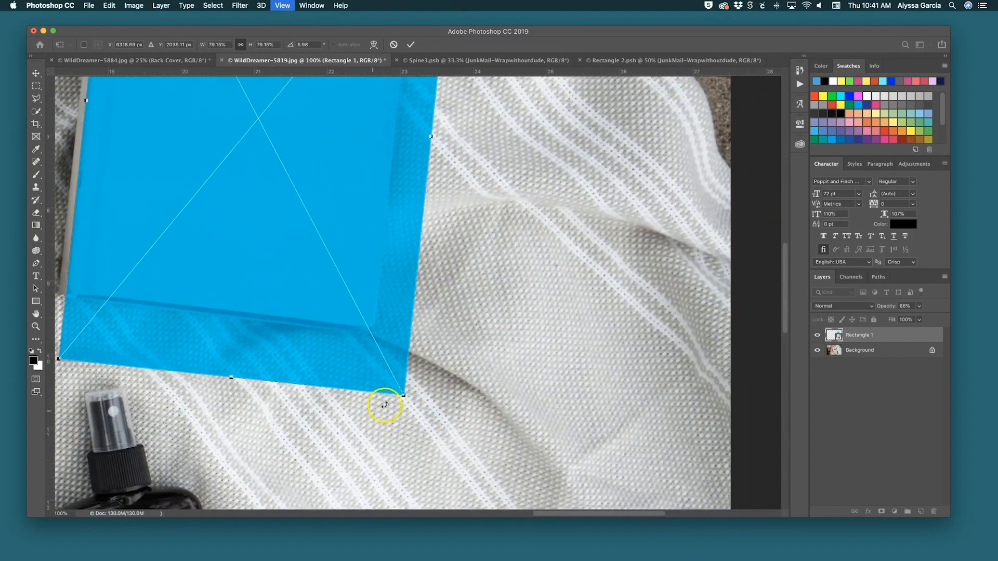
left_click_drag(403, 393, 375, 331)
scroll(364, 322, "left", 2)
Distort the blue rectangle so its four corners match the blank book's front cover, and apply the transform.
right_click(351, 308)
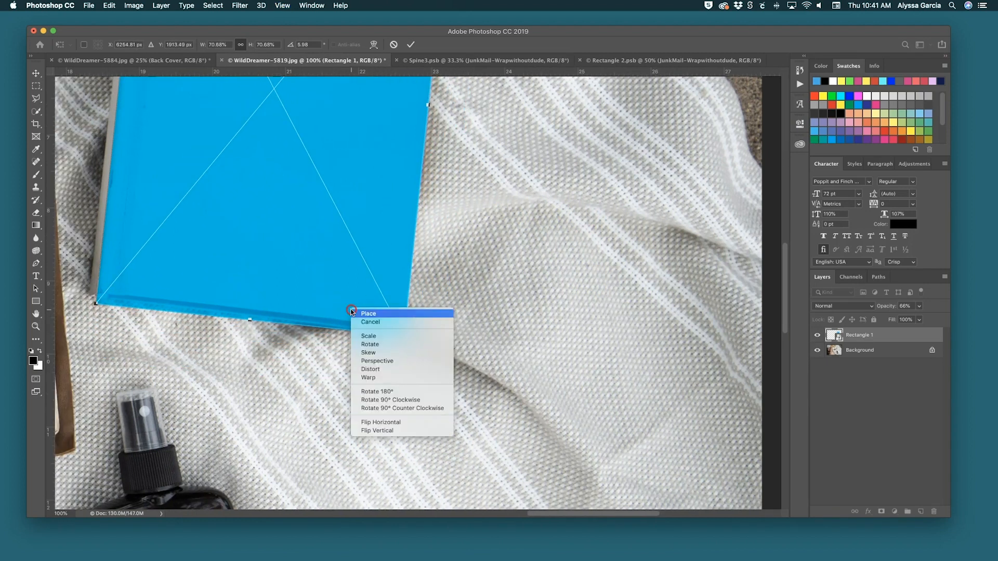
left_click(383, 370)
left_click_drag(95, 303, 98, 293)
left_click(400, 335)
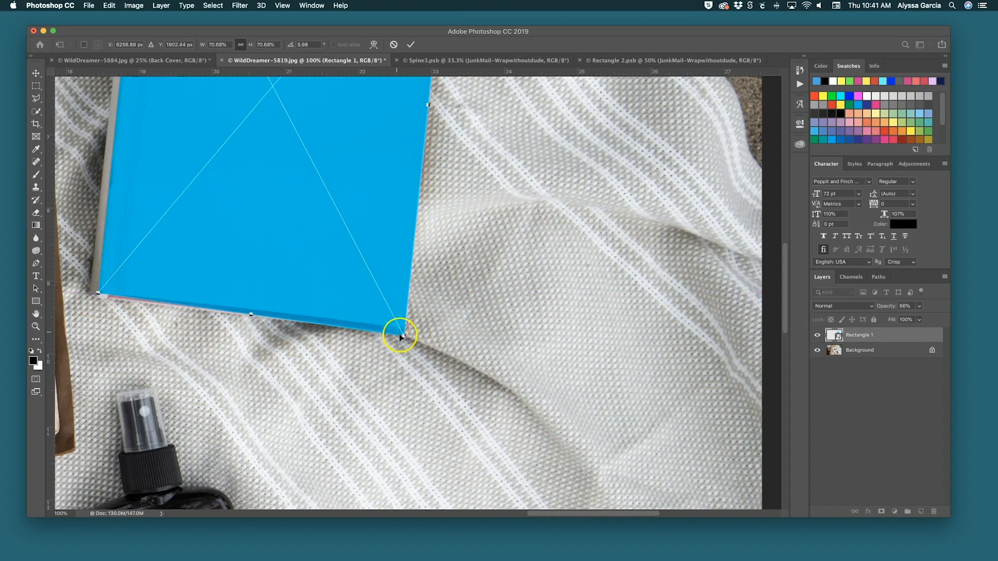
left_click_drag(405, 336, 406, 328)
scroll(173, 334, "up", 3)
mouse_move(97, 330)
left_mouse_down()
mouse_move(114, 328)
mouse_move(97, 328)
left_mouse_up()
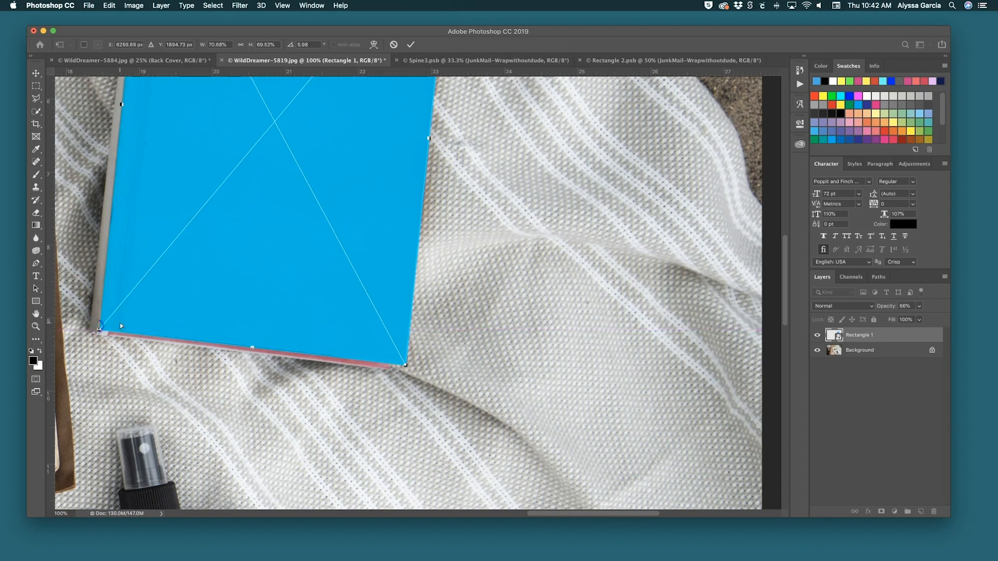
scroll(120, 323, "up", 10)
left_click_drag(451, 150, 455, 150)
left_click_drag(146, 119, 151, 113)
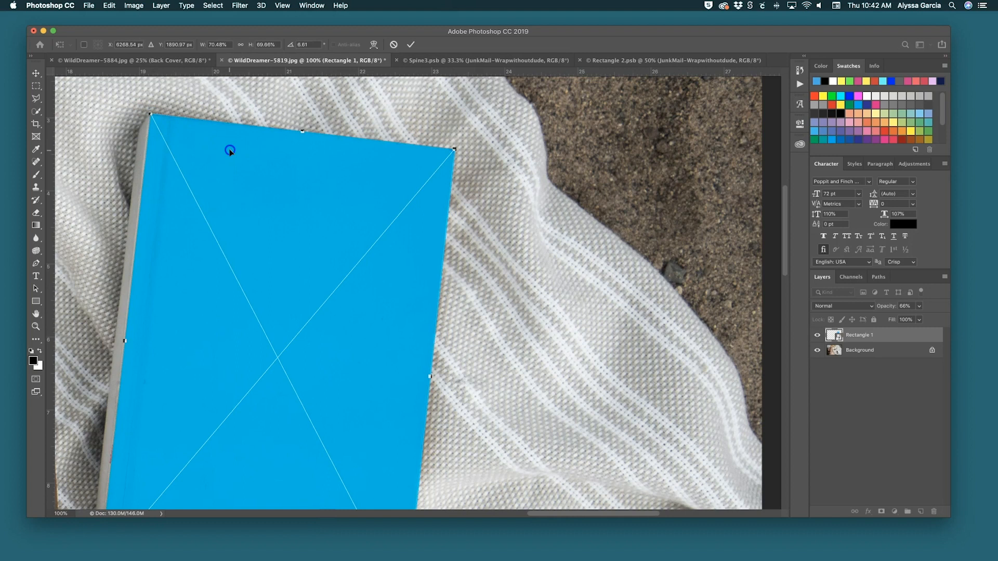
key("Return")
Create a 300 × 2700 px rectangle over the open book and give it a yellow fill.
key("super+minus")
key("super+minus")
key("super+minus")
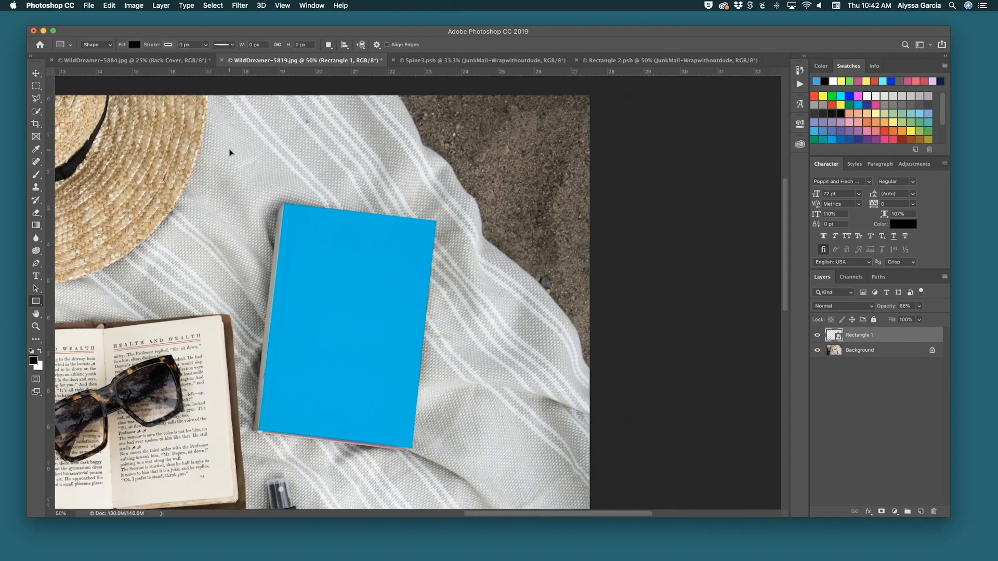
left_click(244, 202)
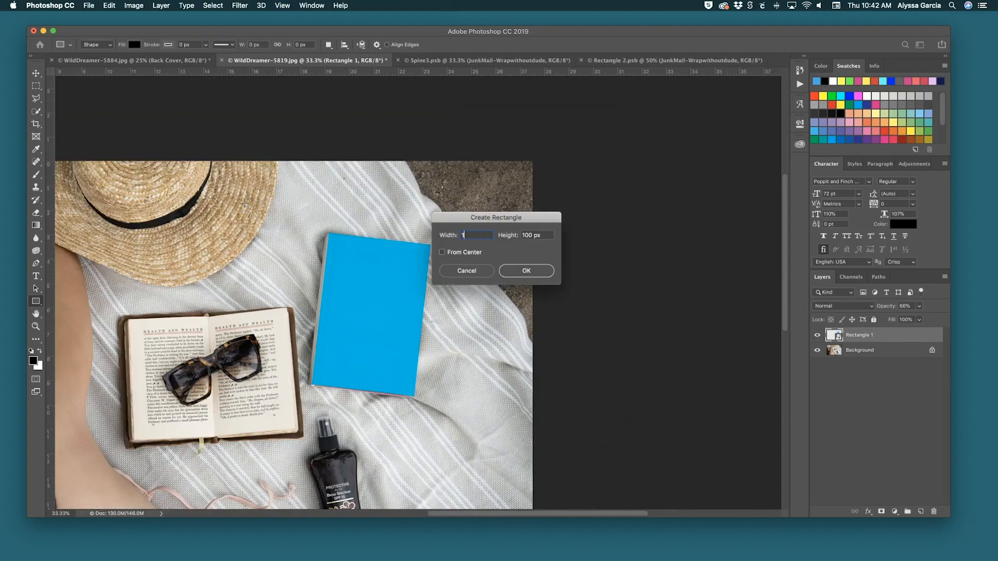
key("Return")
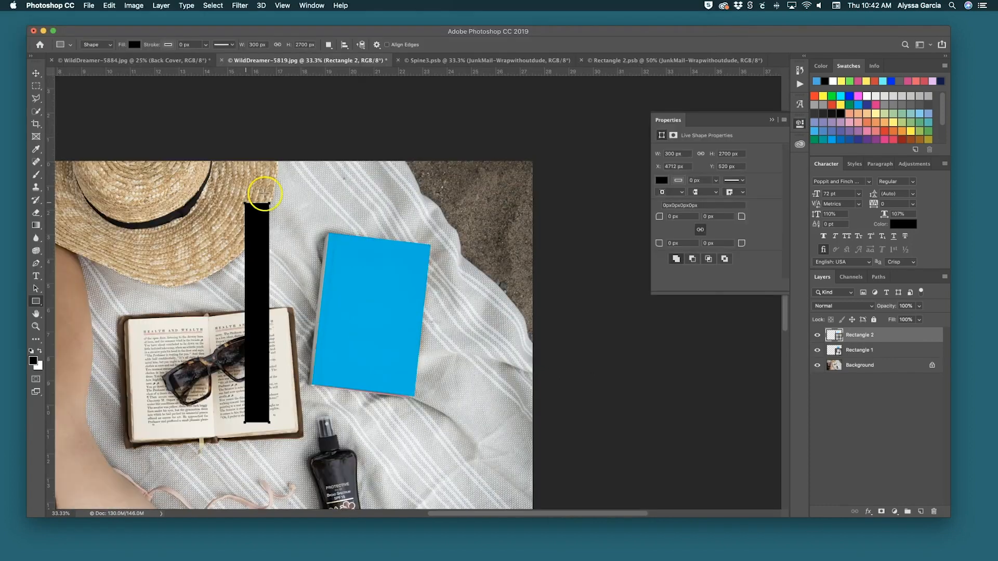
left_click(660, 180)
left_click(681, 232)
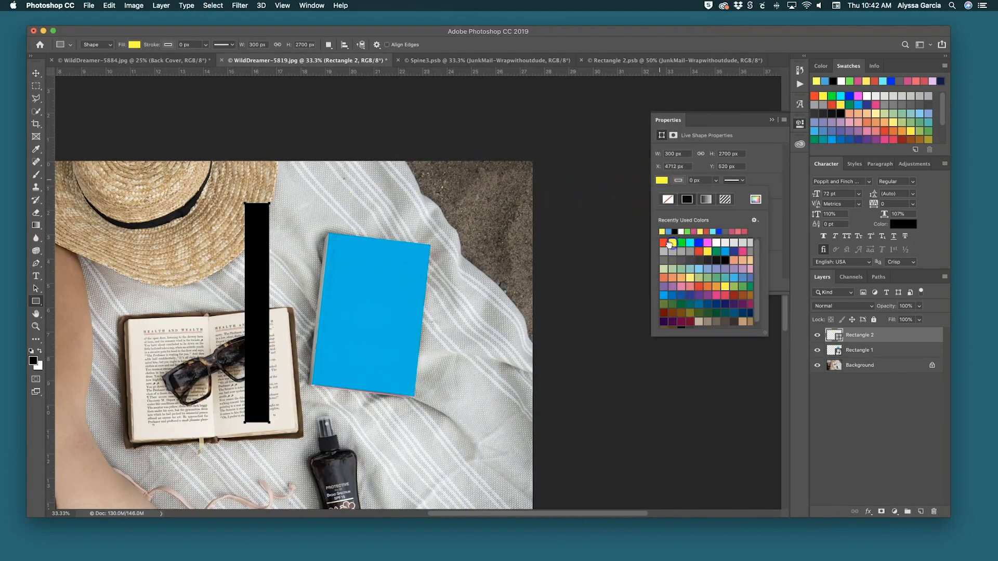
left_click(772, 121)
Convert the yellow rectangle to a smart object and lower its opacity to 68%.
right_click(864, 336)
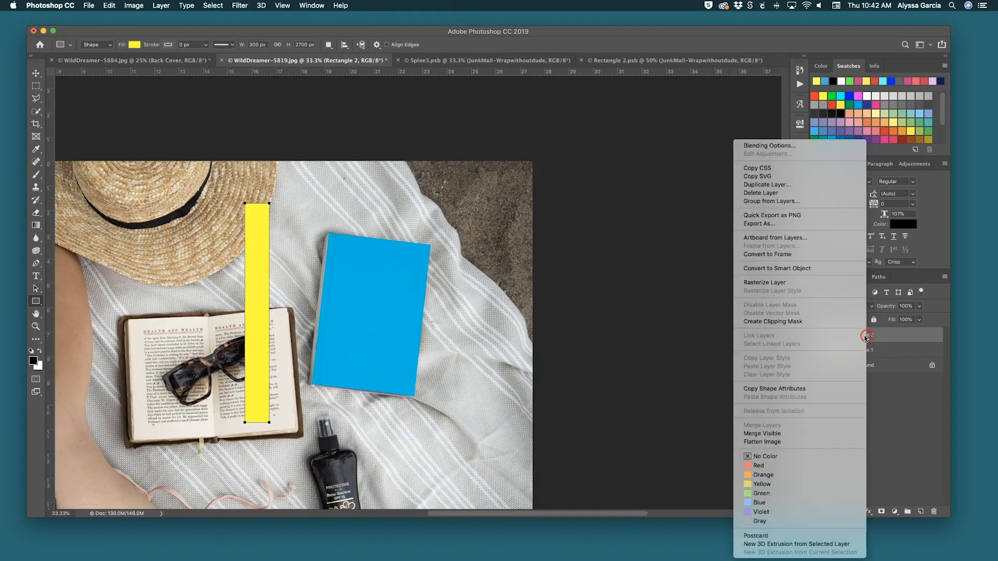
left_click(824, 268)
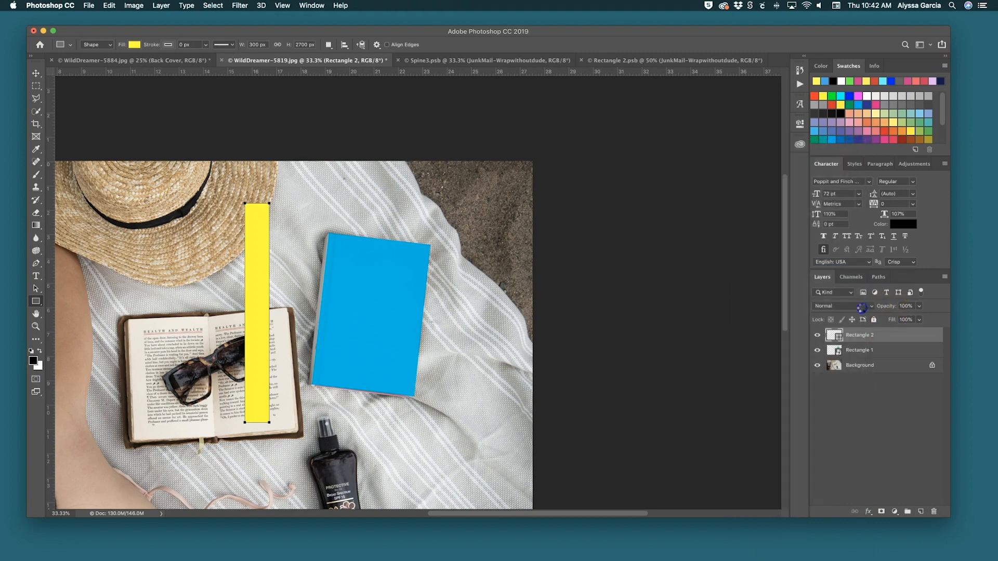
left_click_drag(886, 307, 873, 308)
Move the yellow rectangle beside the blue cover's spine edge, rotate it about 7° and scale it to about 70.1%.
key("super+t")
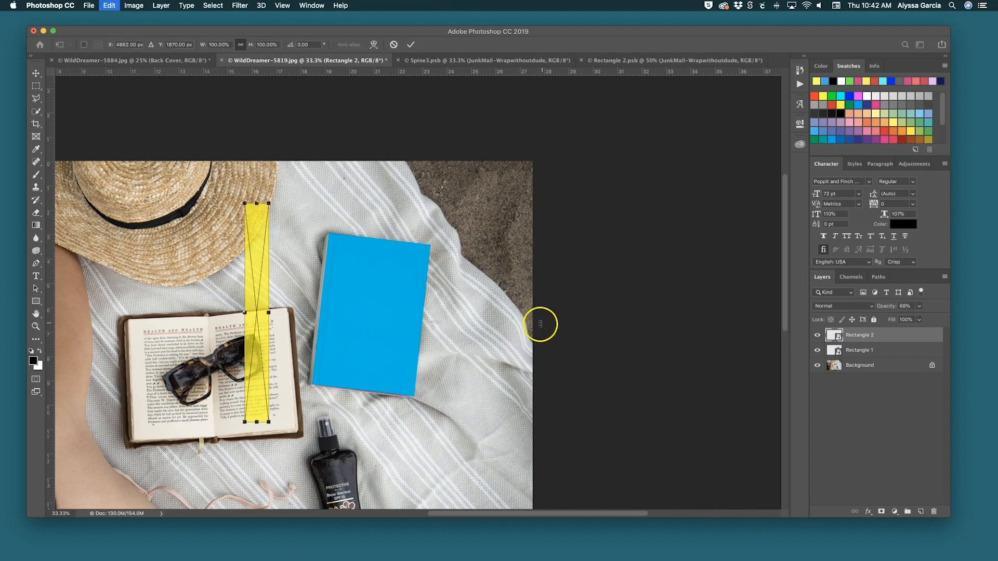
left_click_drag(265, 216, 341, 234)
left_click_drag(306, 263, 307, 259)
left_click_drag(279, 447, 297, 385)
key("super+plus")
key("super+plus")
key("super+plus")
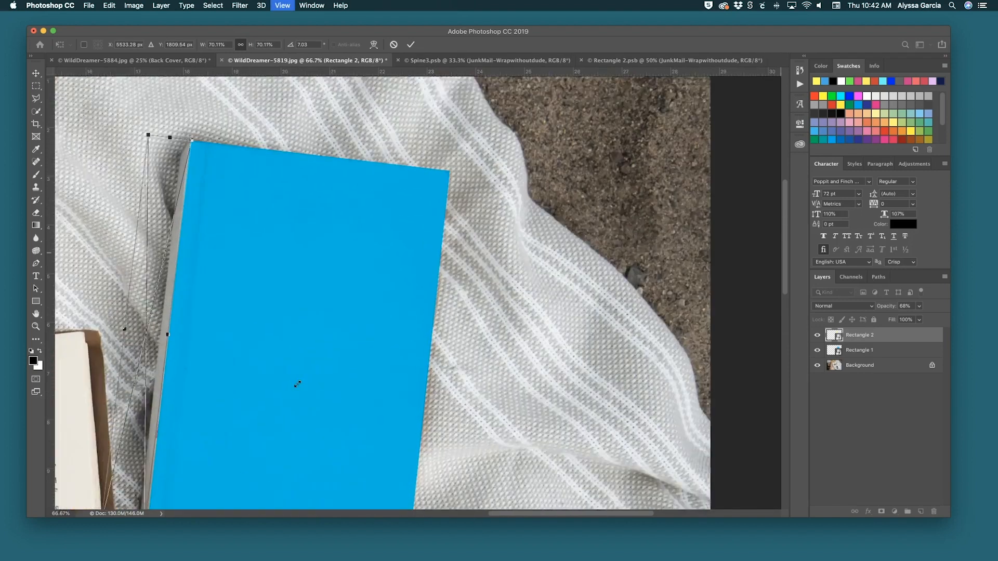
Distort the yellow rectangle's corners to fit the blank book's narrow spine, meeting the blue cover's edge.
scroll(298, 385, "left", 5)
scroll(297, 385, "down", 3)
key("super+plus")
scroll(322, 418, "down", 3)
right_click(218, 378)
left_click(248, 440)
left_click_drag(253, 434, 255, 427)
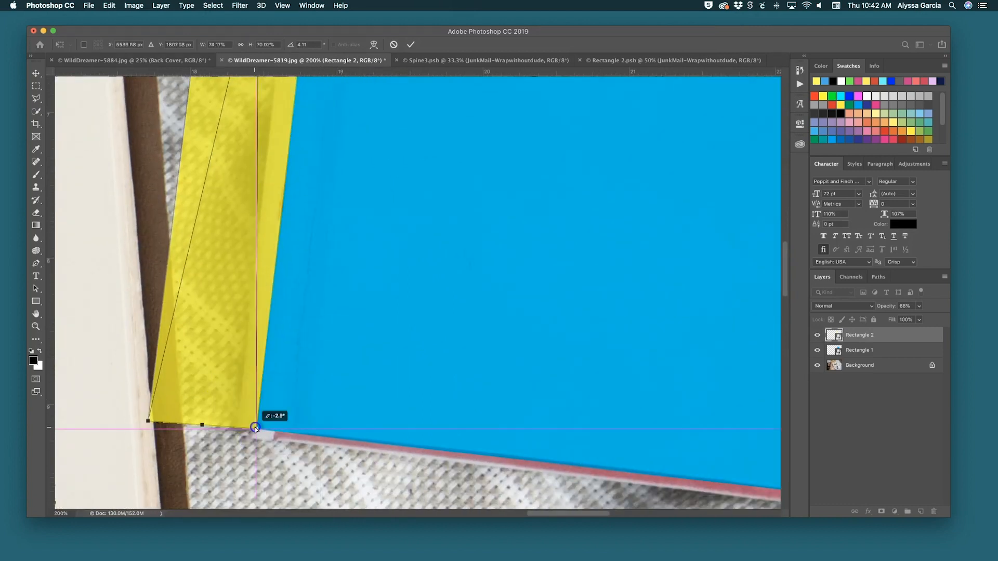
left_click_drag(165, 419, 240, 432)
scroll(241, 430, "up", 15)
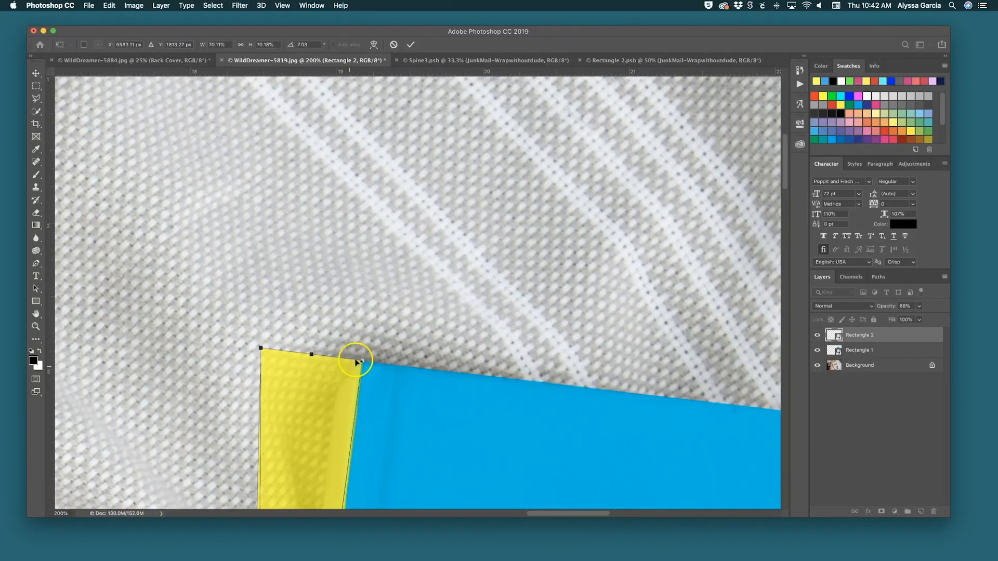
left_click_drag(362, 362, 359, 361)
left_click(264, 359)
left_click_drag(264, 361, 331, 398)
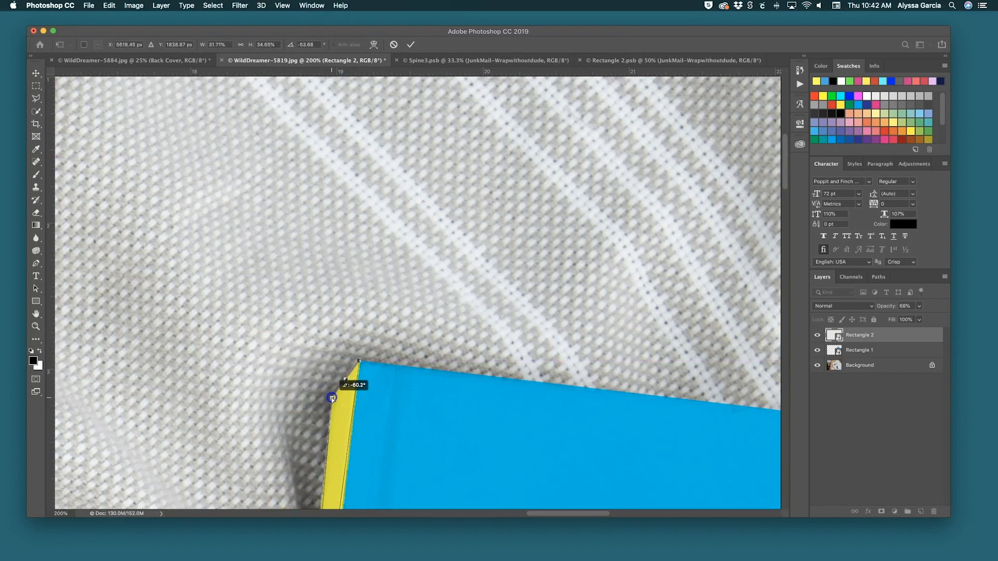
Warp the yellow rectangle's ends and outer edge to follow the spine's curve, and apply the transform.
right_click(335, 407)
left_click(362, 471)
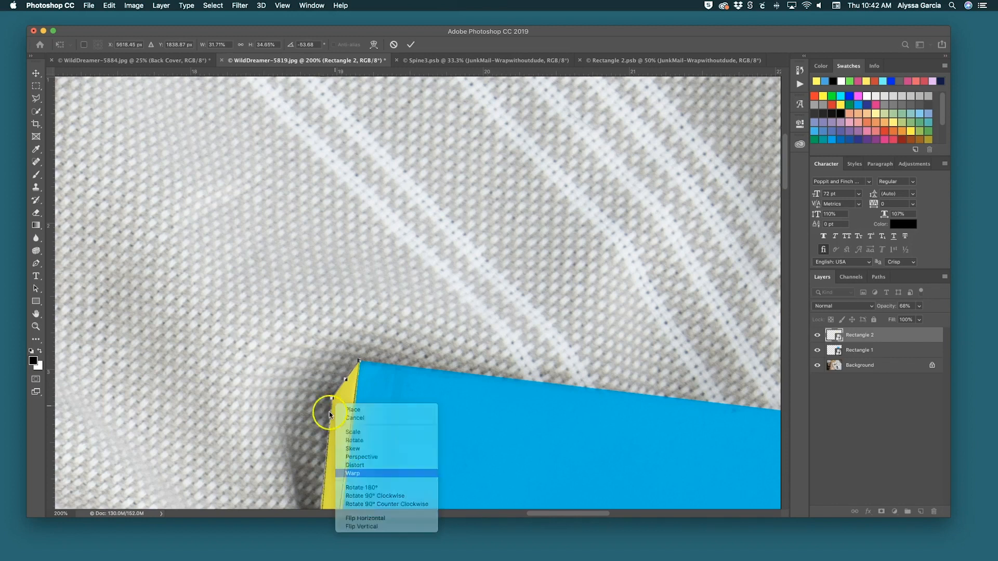
left_click_drag(340, 389, 350, 371)
scroll(365, 377, "down", 15)
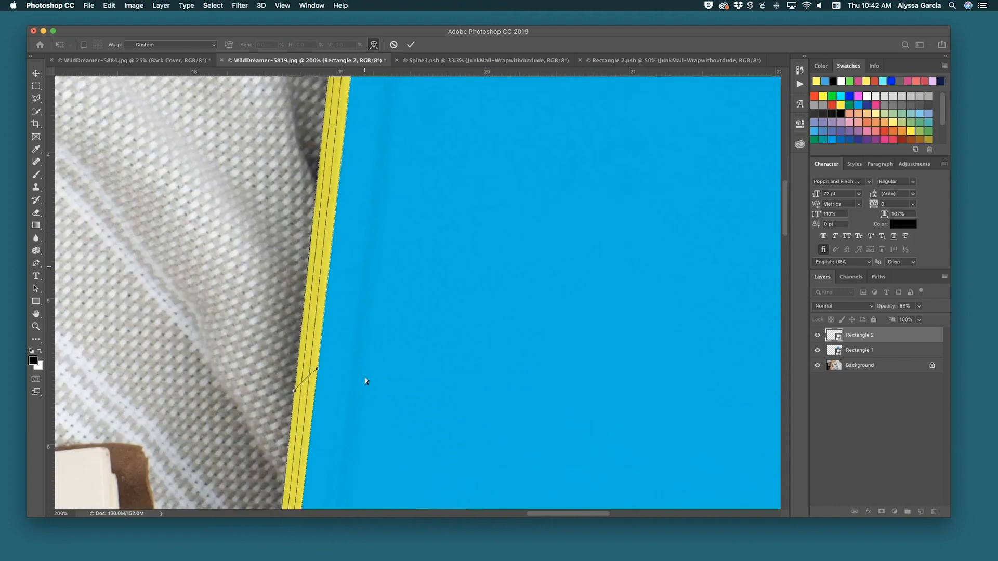
left_click(285, 403)
left_click_drag(290, 402, 289, 402)
scroll(289, 401, "down", 10)
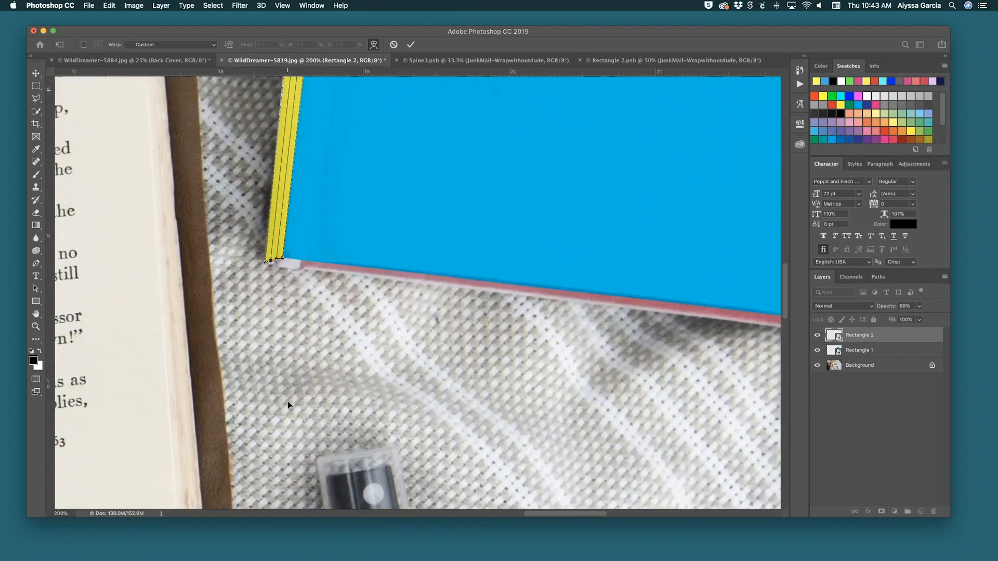
left_click(261, 257)
left_click_drag(264, 243, 266, 243)
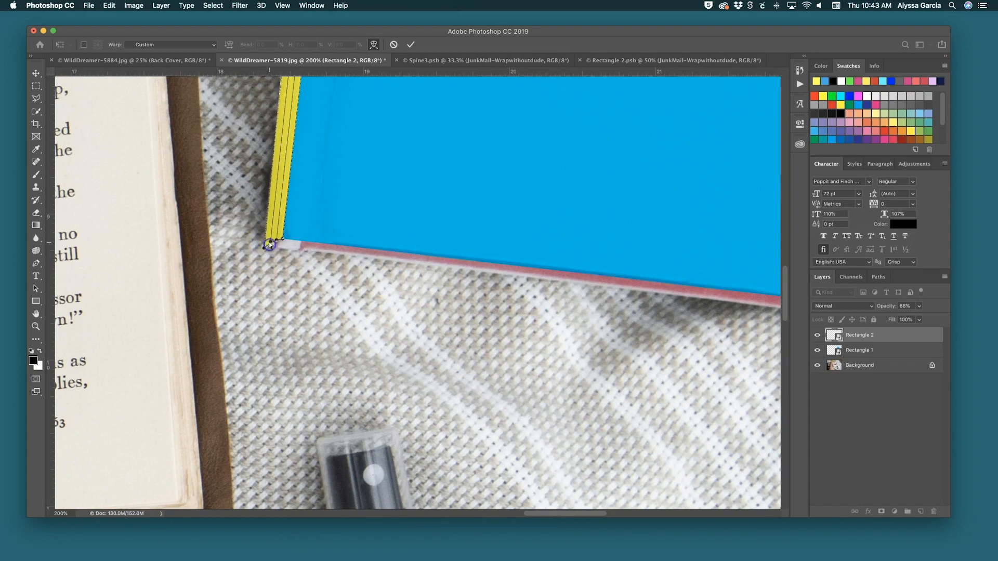
left_click(411, 45)
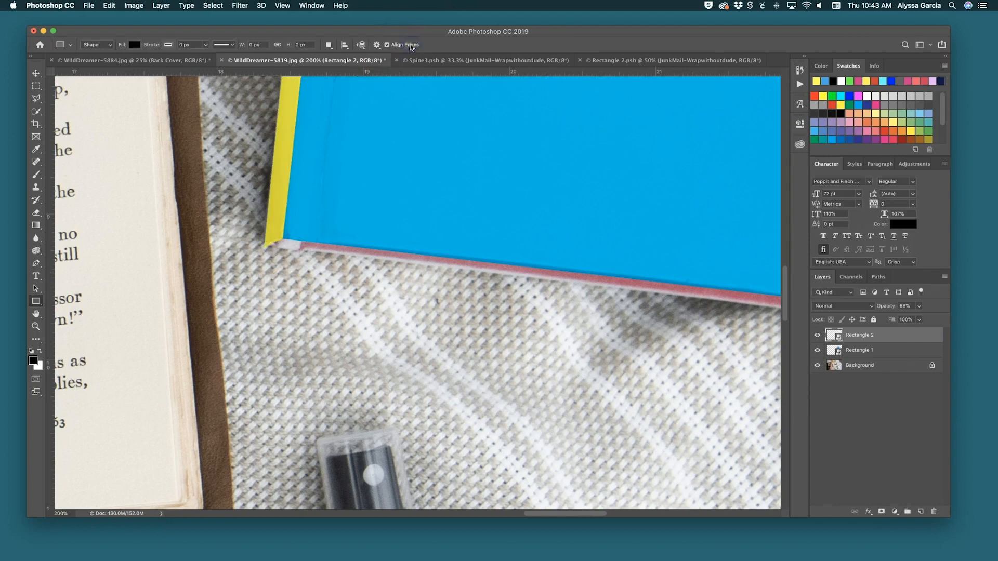
Open the blue cover's smart object contents, place the JunkMail-iBooks3 cover over the blue shape, save and close.
key("super+minus")
key("super+minus")
key("super+minus")
key("super+minus")
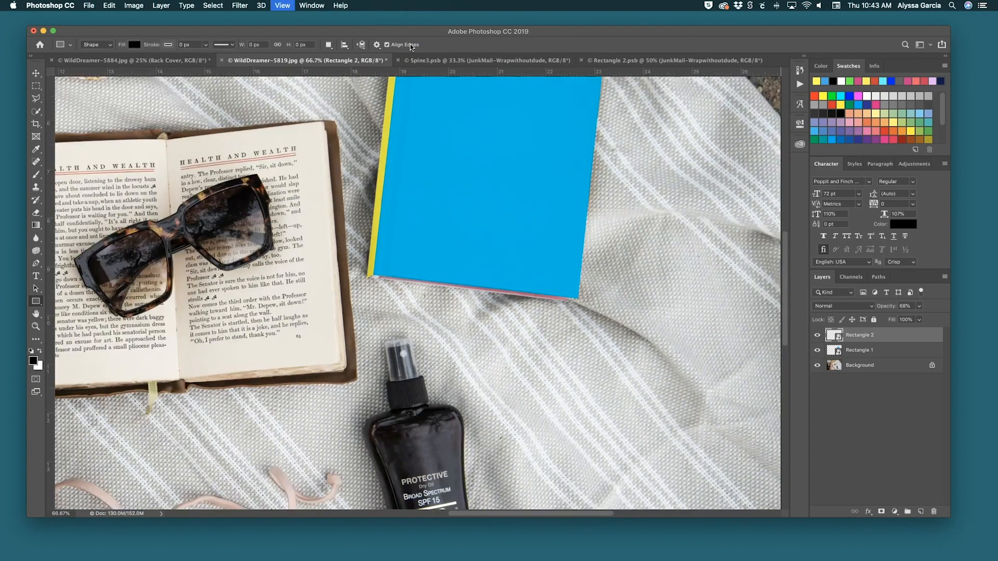
key("super+minus")
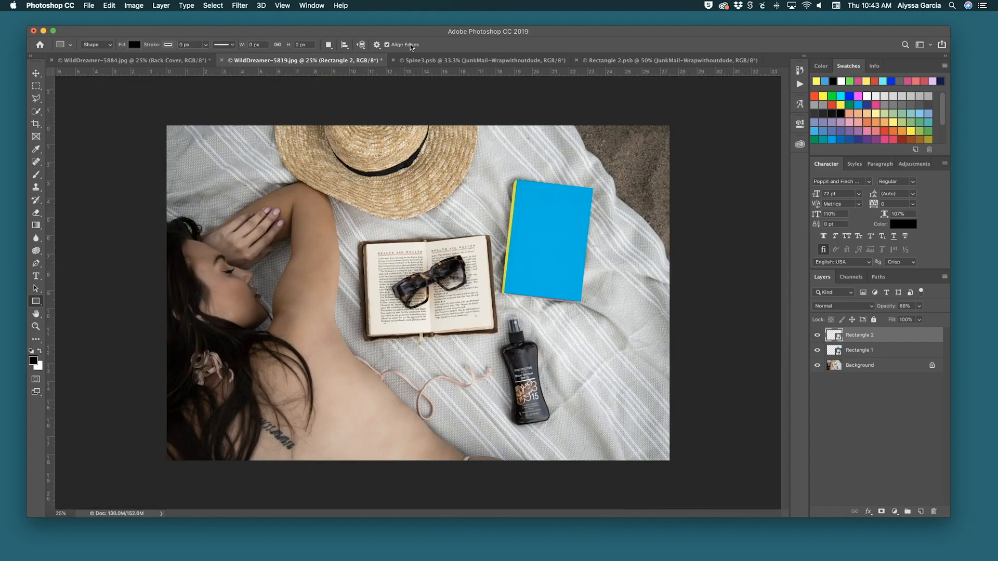
double_click(834, 350)
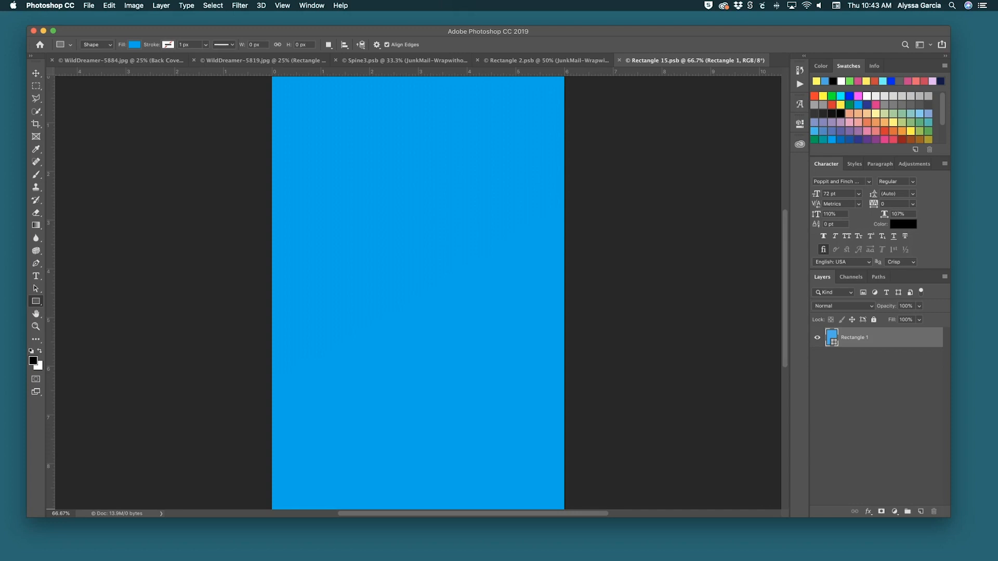
left_click_drag(561, 364, 554, 309)
double_click(502, 315)
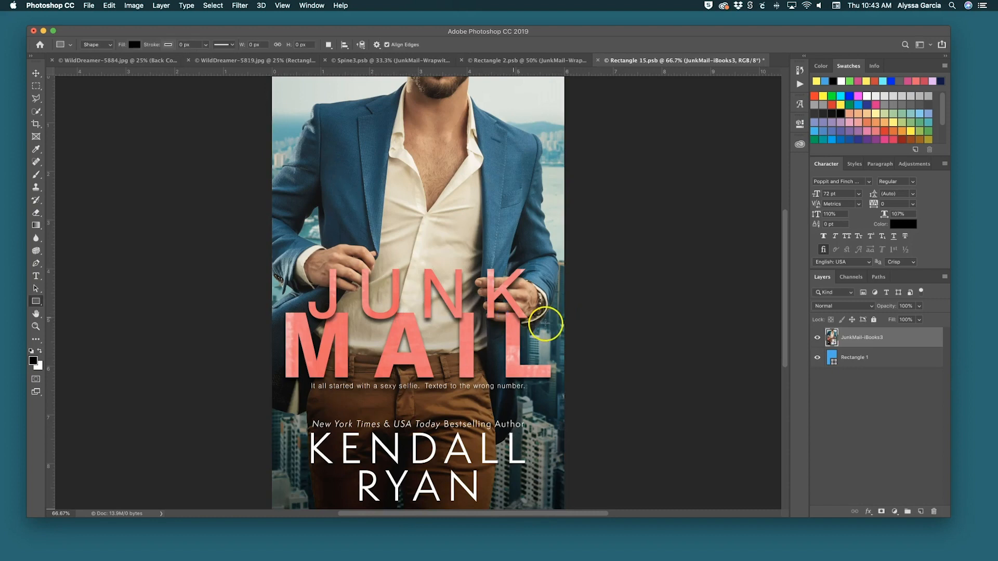
key("super+s")
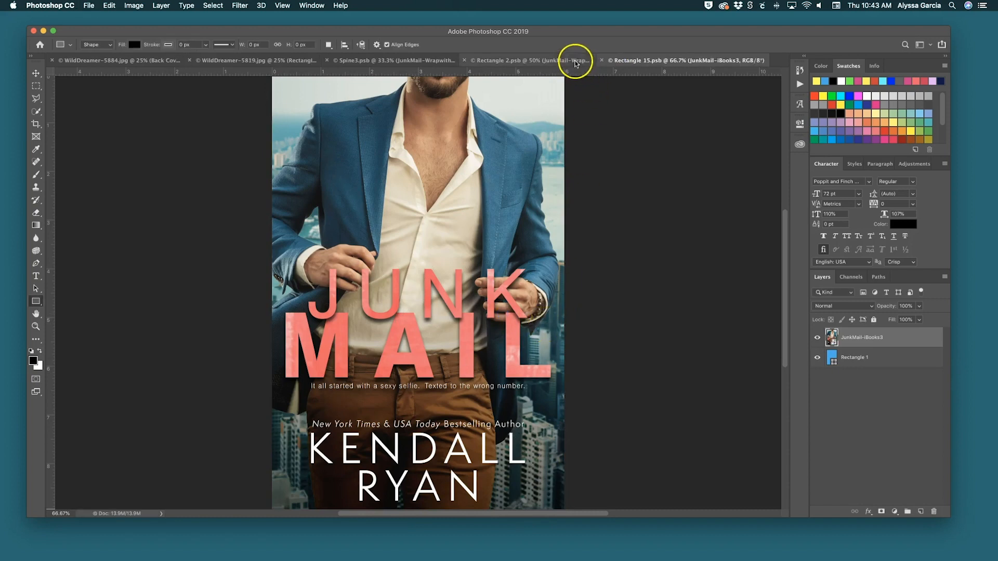
left_click(600, 61)
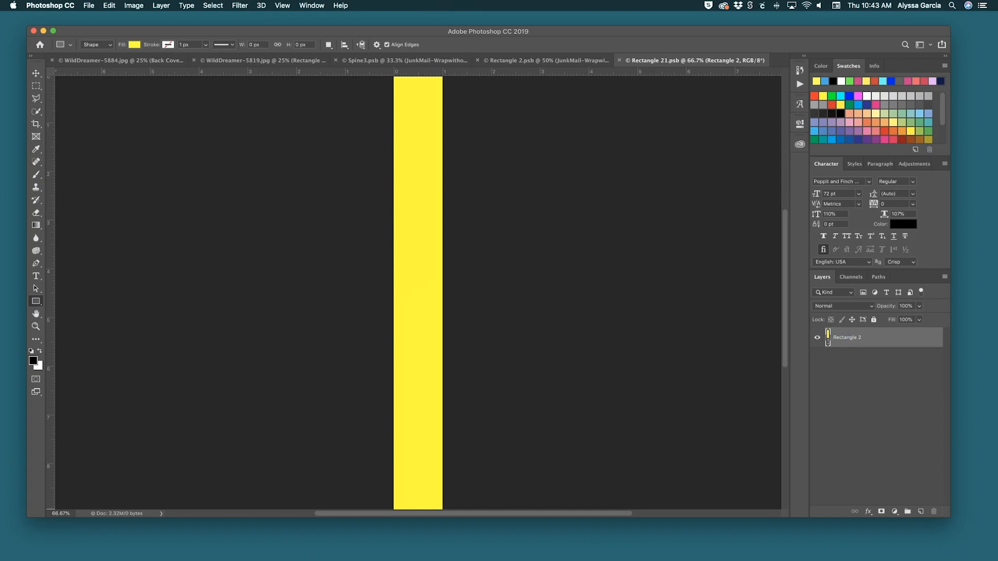
In the spine's smart object contents, place the JunkMail-Wrapwithoutdude artwork, enlarge it to fill the full spine height, save and close.
left_click_drag(775, 307, 733, 462)
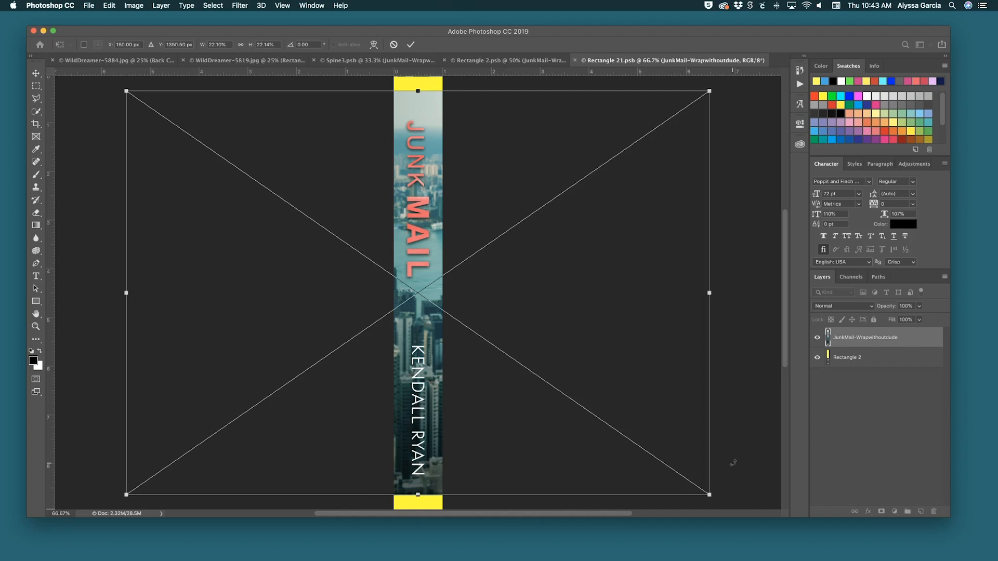
key("super+minus")
left_click_drag(637, 444, 655, 458)
key("Return")
key("super+s")
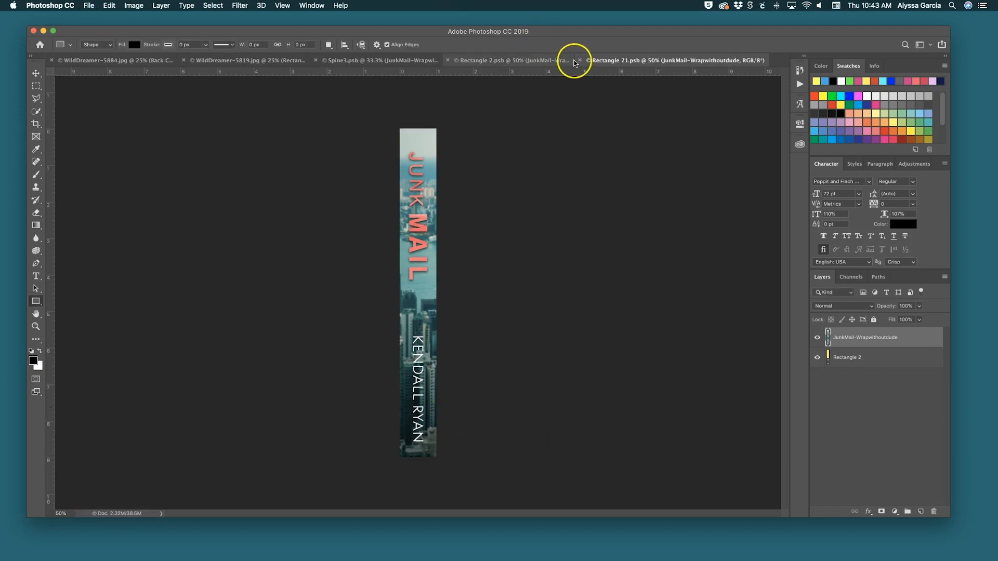
left_click(575, 61)
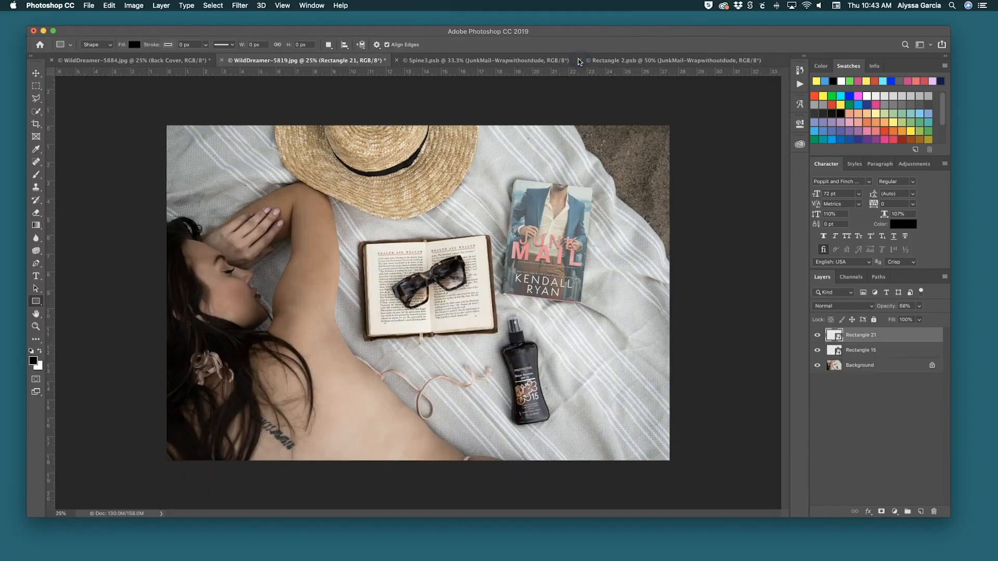
Restore the spine and cover smart objects to 100% opacity and inspect the book up close.
left_click(869, 348, "shift")
left_click_drag(889, 306, 930, 307)
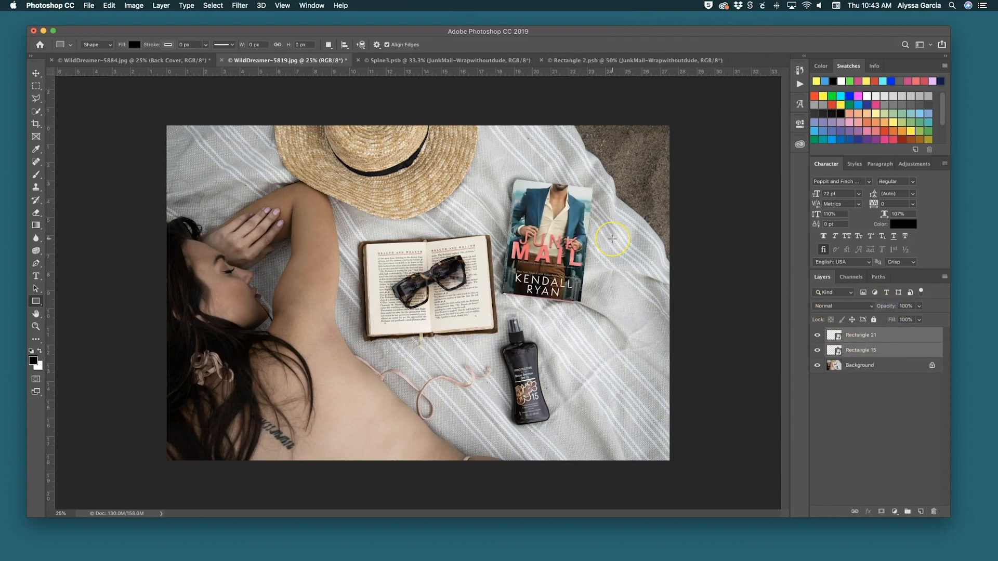
key("super+plus")
key("super+plus")
key("super+plus")
scroll(610, 235, "right", 10)
scroll(609, 235, "up", 3)
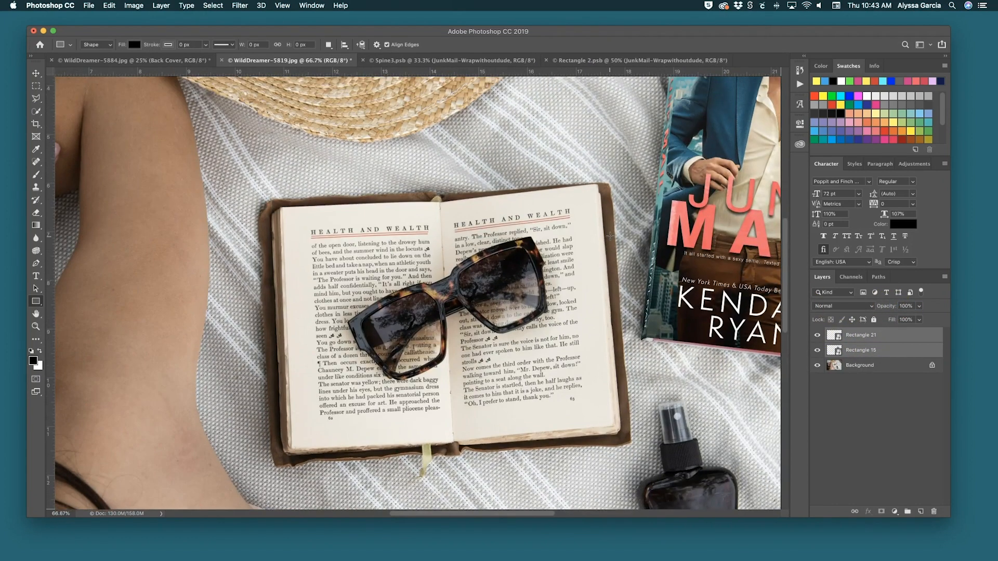
scroll(609, 237, "right", 7)
scroll(609, 236, "up", 2)
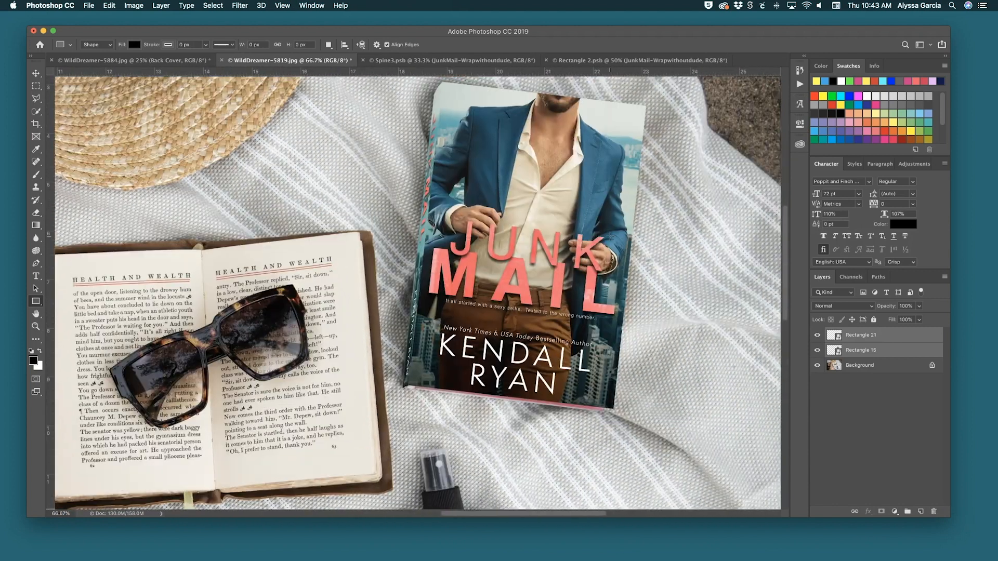
Set the blend mode of the cover and spine smart object layers to Multiply.
left_click(843, 304)
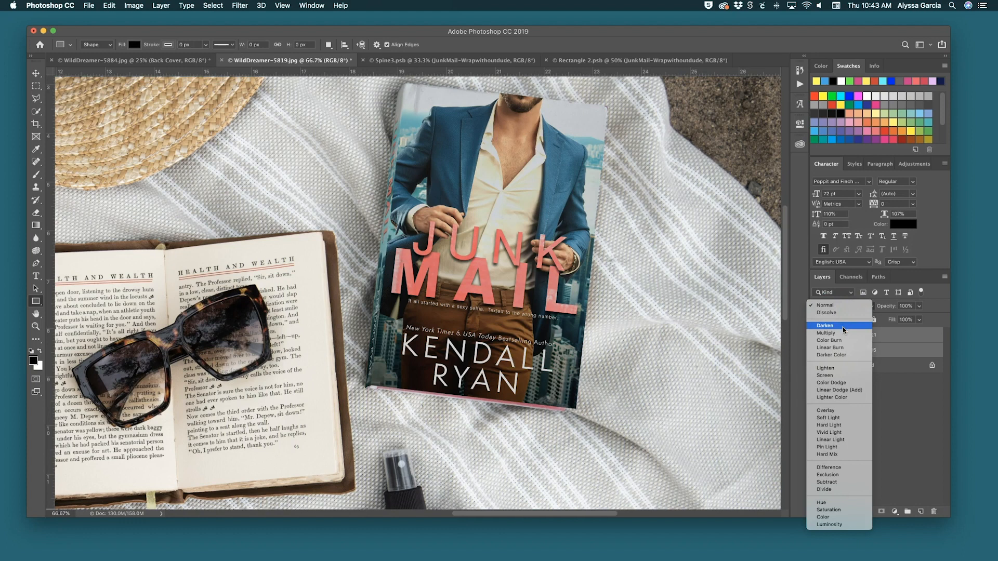
left_click(844, 325)
left_click(833, 333)
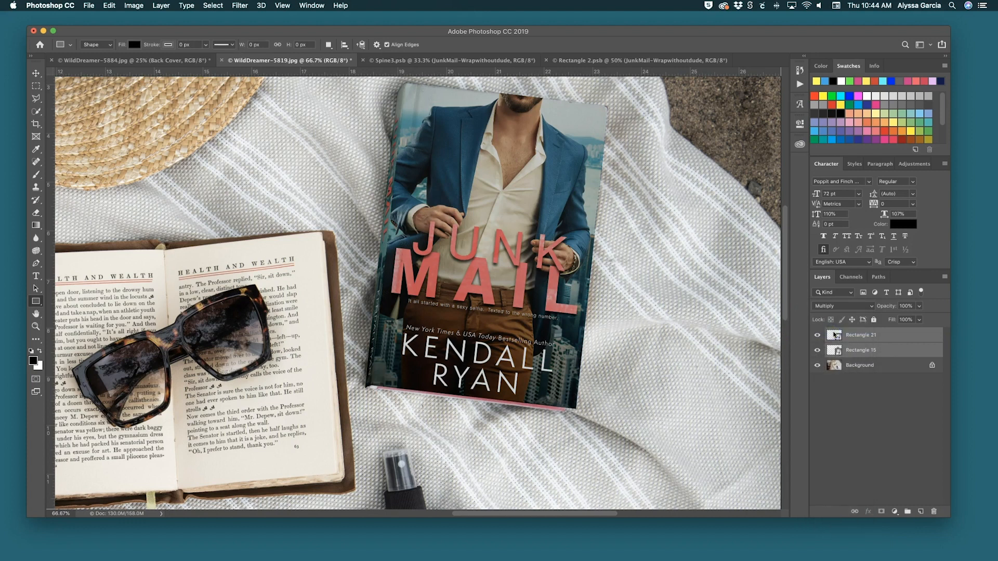
Crop the photo to a smaller 1:1 square around the Junk Mail book and spray bottle, leaving out the woman, and apply the crop.
key("super+minus")
key("super+minus")
key("super+minus")
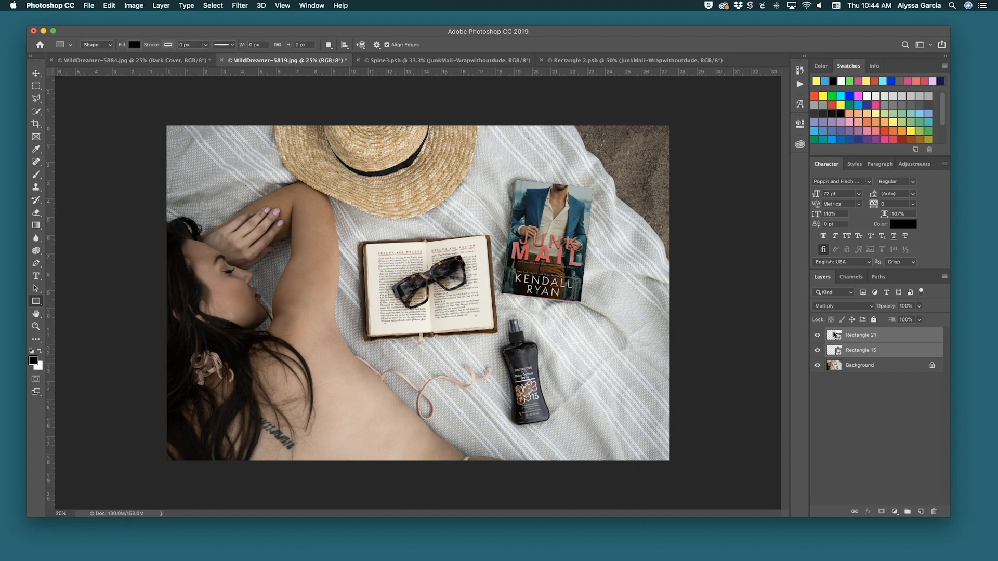
left_click(36, 124)
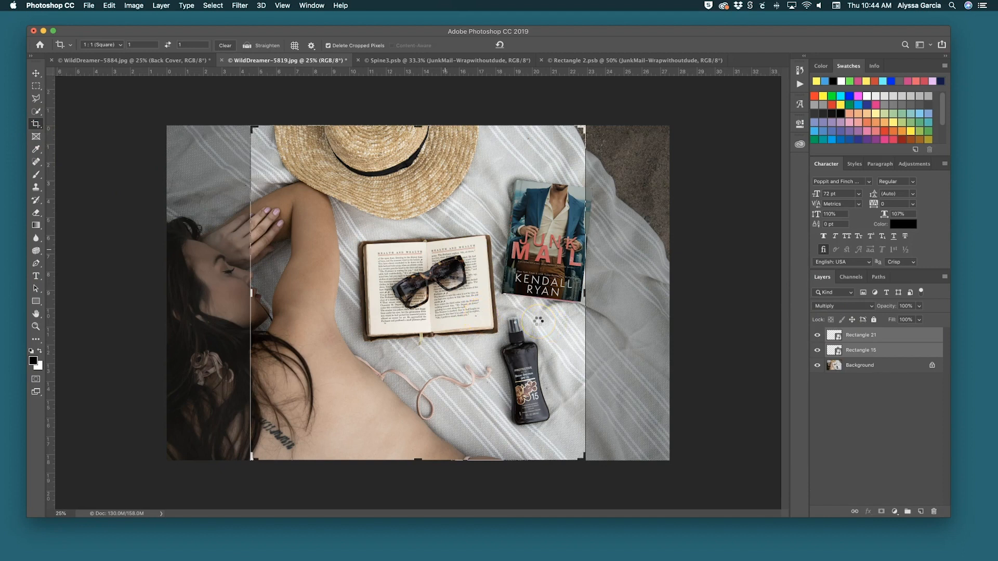
left_click_drag(549, 303, 486, 306)
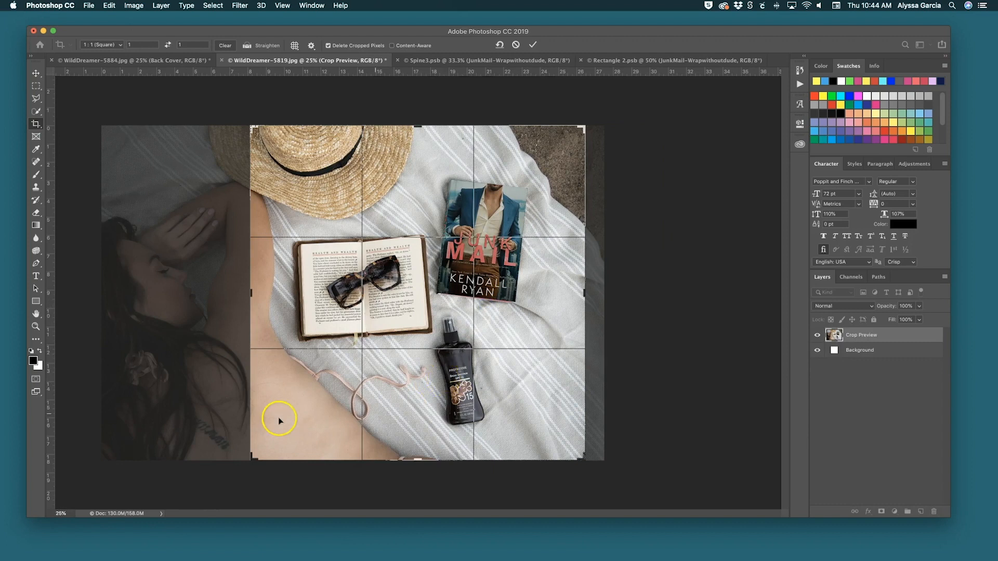
left_click_drag(252, 460, 271, 439)
left_click_drag(590, 461, 509, 498)
left_click_drag(550, 445, 655, 450)
left_click_drag(300, 418, 324, 398)
left_click(533, 45)
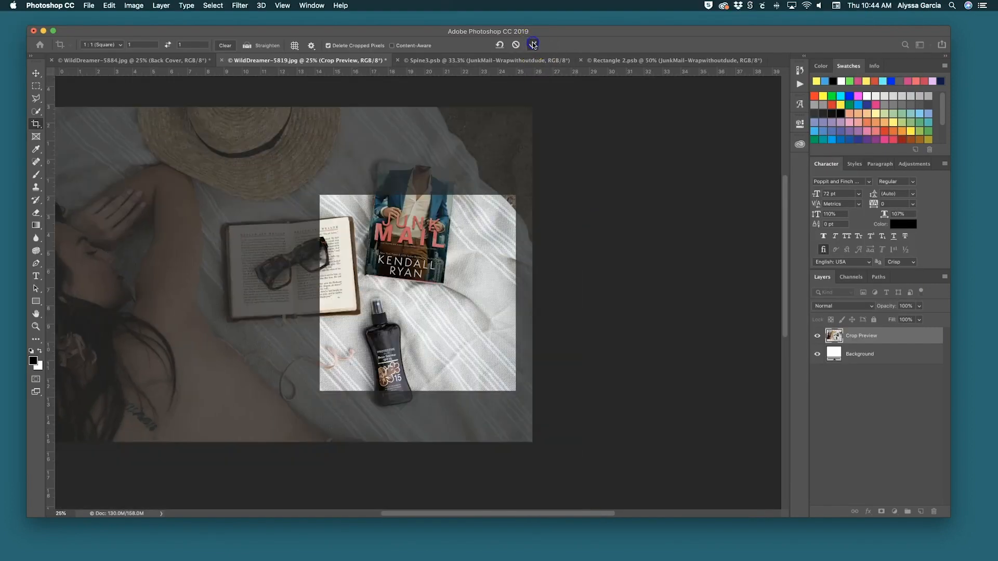